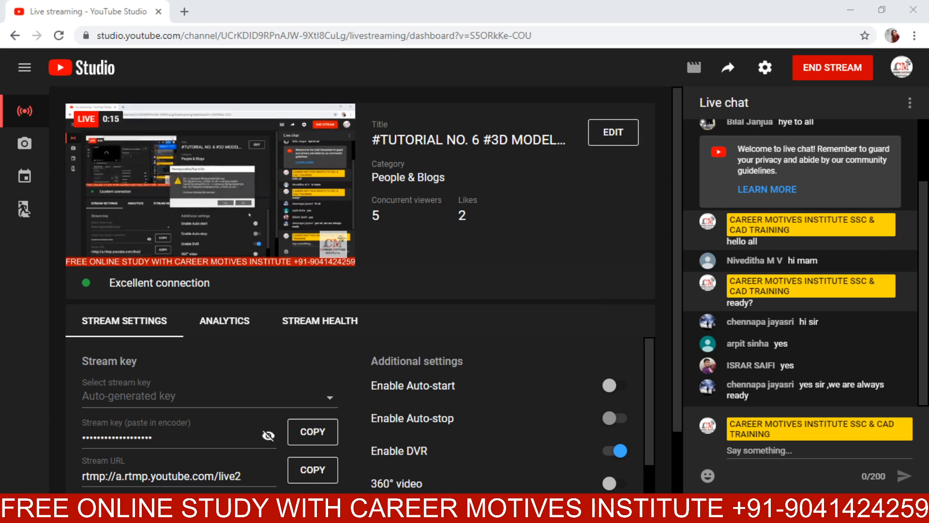
- Switch to Photos and view the reference bedroom image lect 5.jpg
key(alt+Tab)
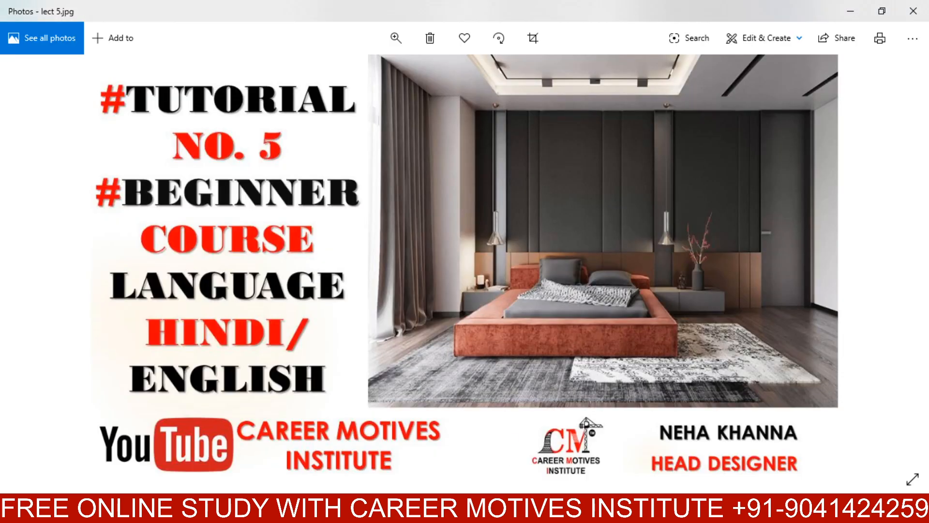
click(593, 511)
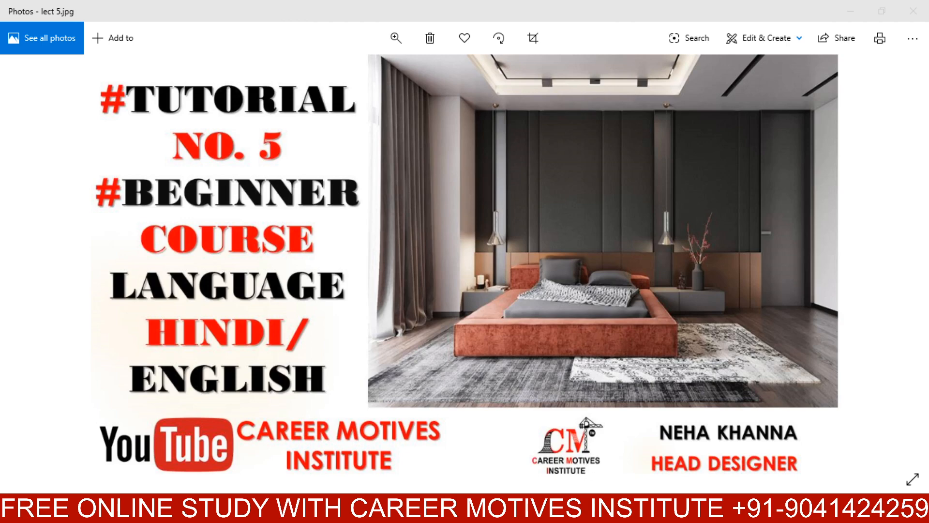
click(487, 510)
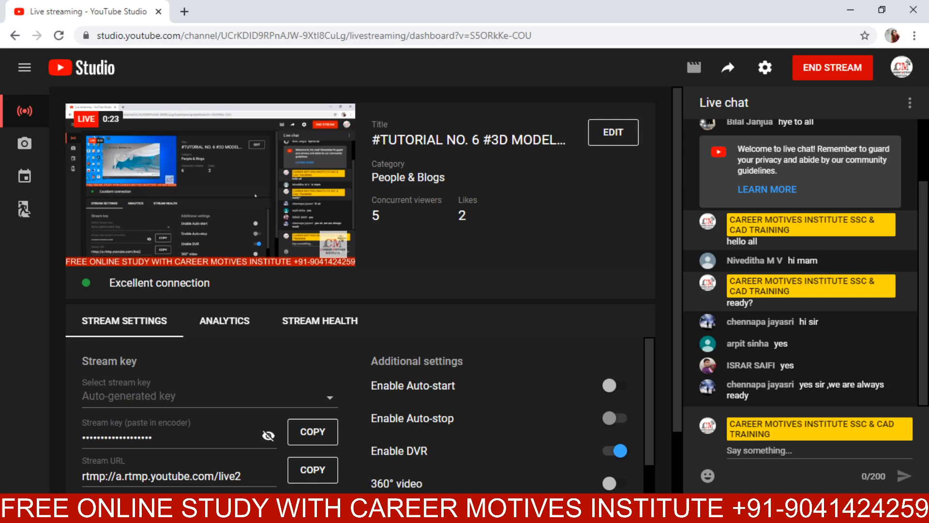
mouse_move(519, 510)
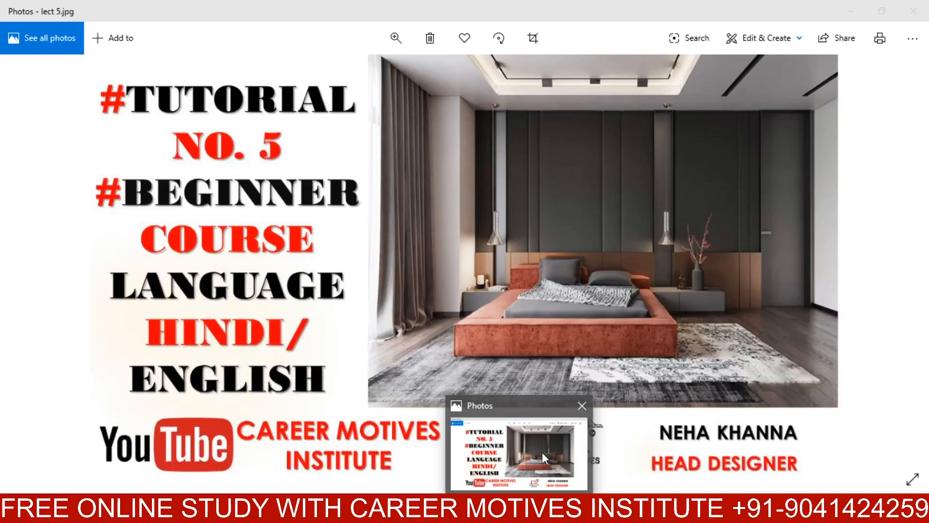
click(524, 441)
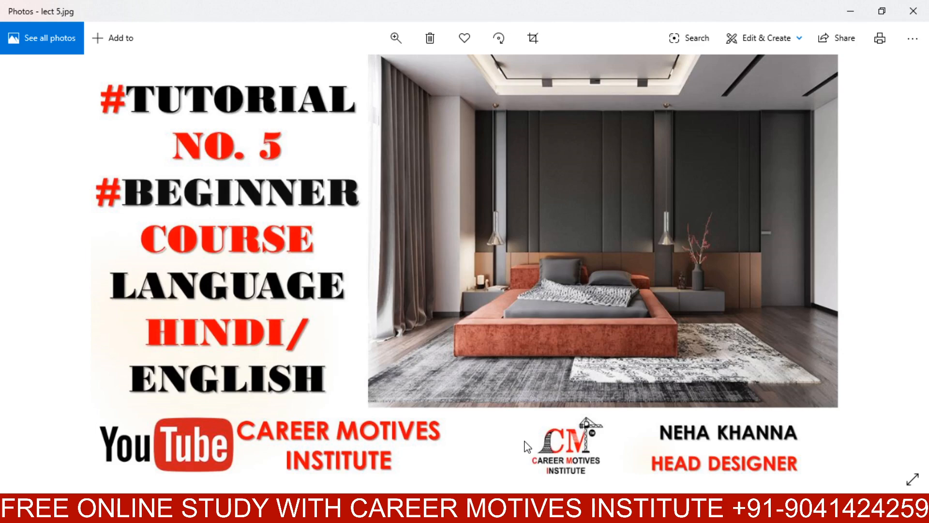
- Switch between the reference image and the YouTube Studio dashboard, and read the latest live chat messages
key(alt+Tab)
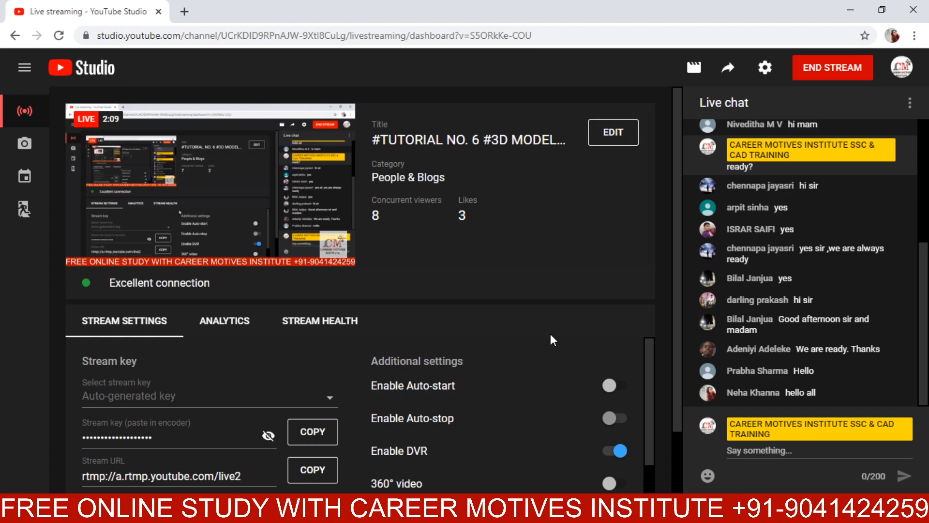
key(alt+Tab)
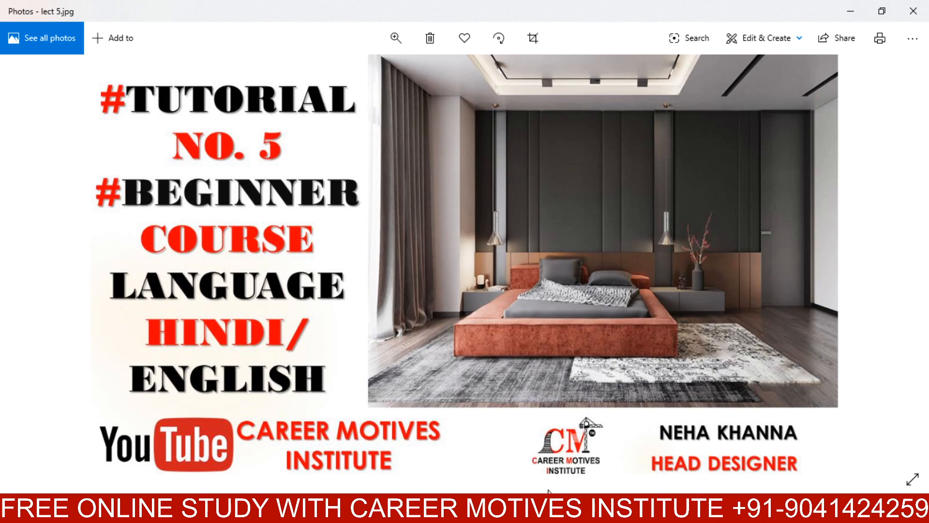
mouse_move(552, 508)
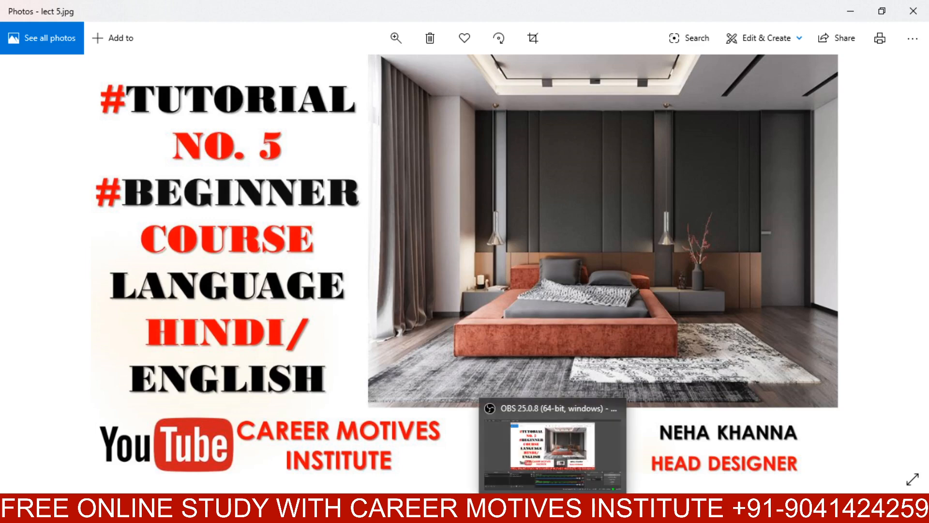
mouse_move(495, 508)
click(532, 430)
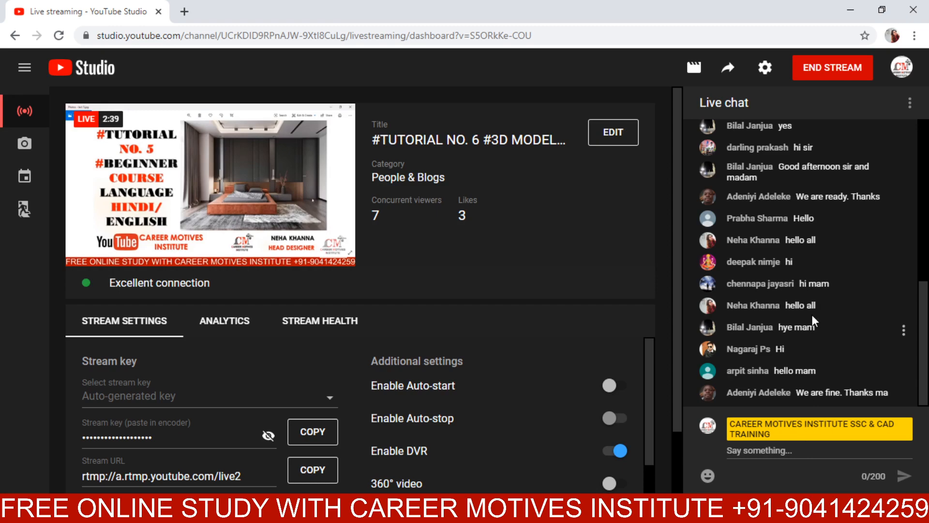
scroll(797, 326, up, 3)
scroll(797, 326, down, 3)
- Switch to 3ds Max, dismiss the welcome screen and show the empty scene in top view with the grid hidden
click(537, 508)
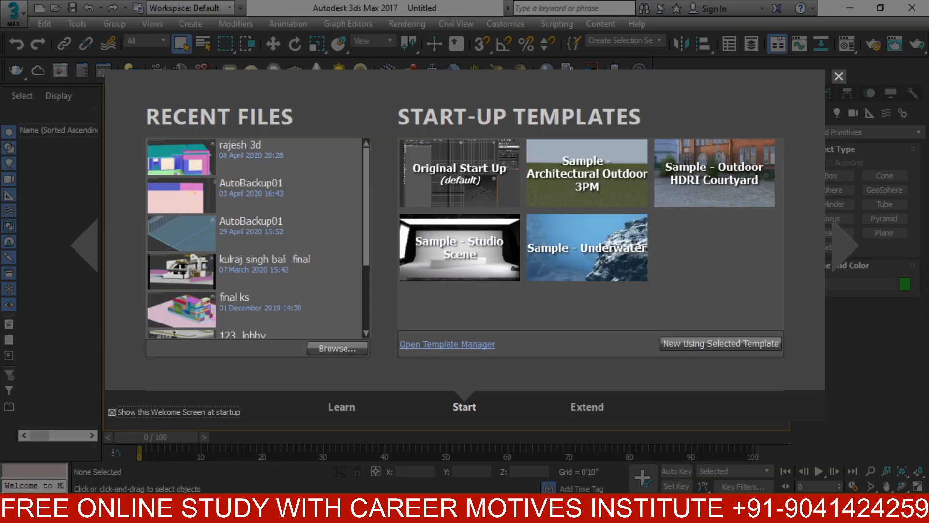
click(838, 77)
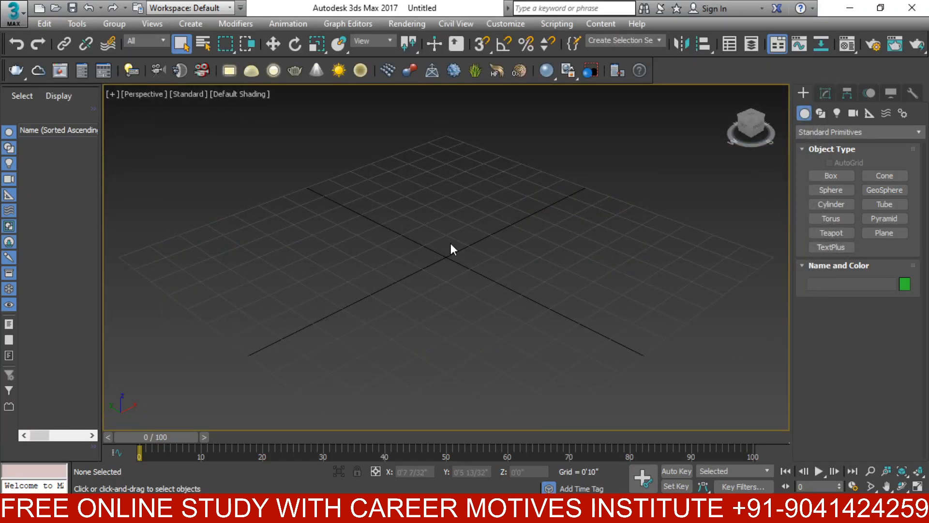
key(t)
key(g)
- Start importing a file into the scene and browse to the New Volume (F:) drive
click(14, 12)
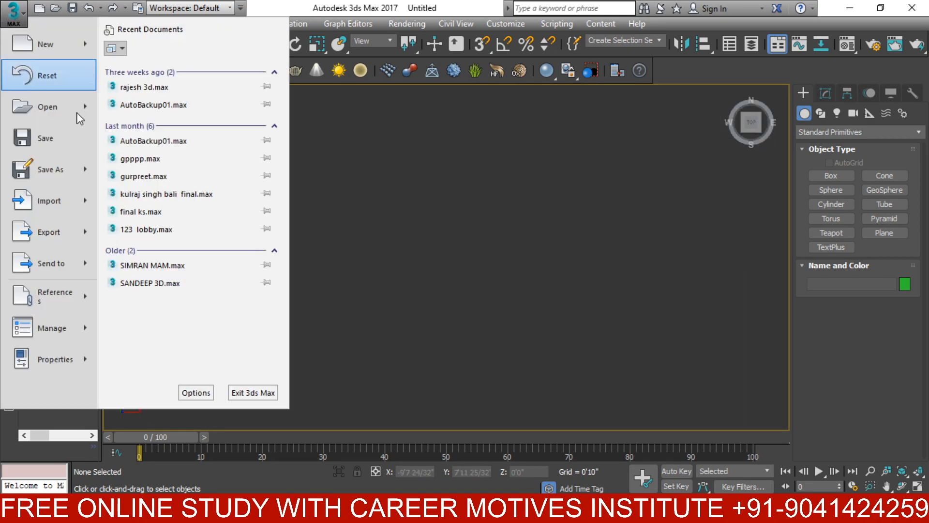
mouse_move(85, 200)
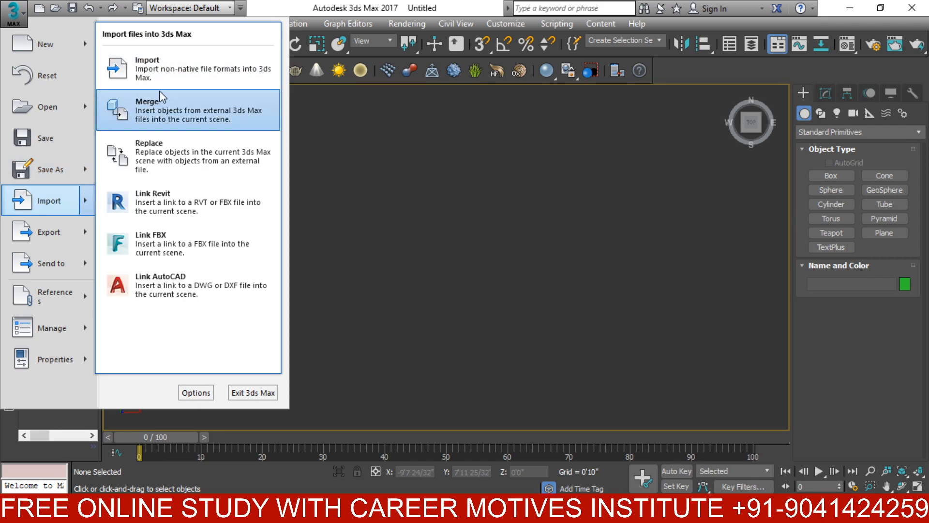
click(169, 72)
click(40, 129)
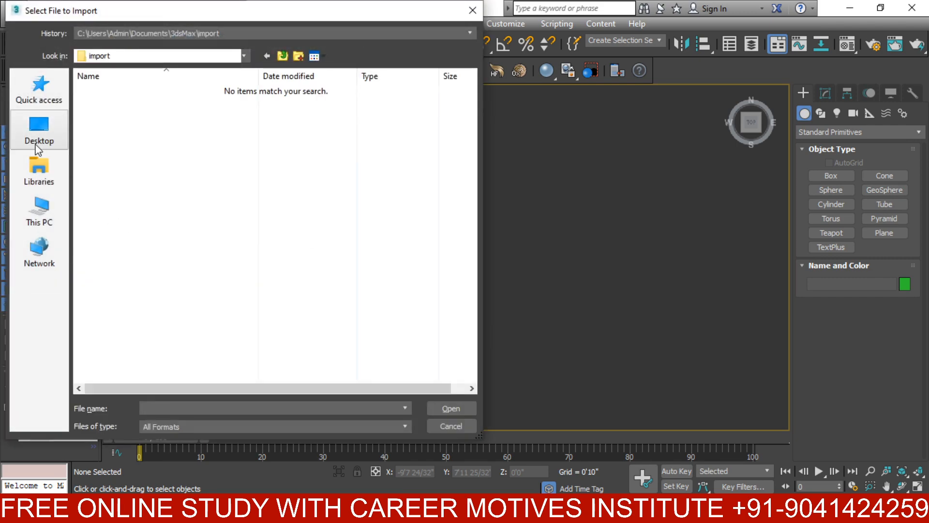
click(52, 219)
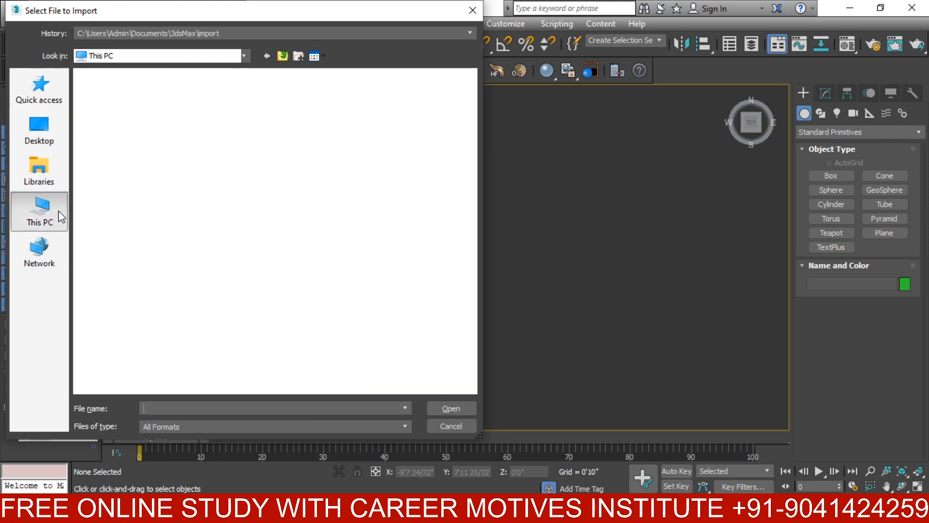
click(36, 136)
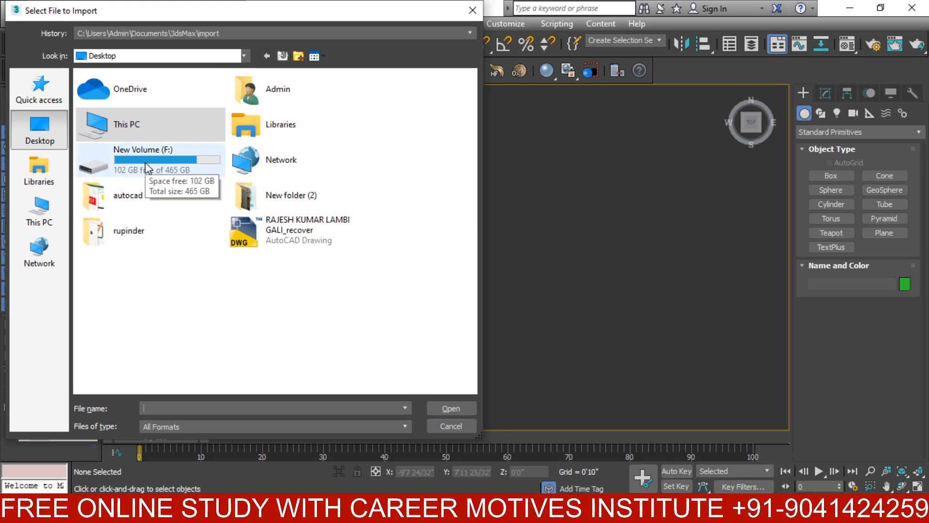
double_click(147, 168)
- Import live lect.dwg from the desktop\book chapters folder, keeping inches as incoming units and the other import options as offered
scroll(189, 249, down, 1)
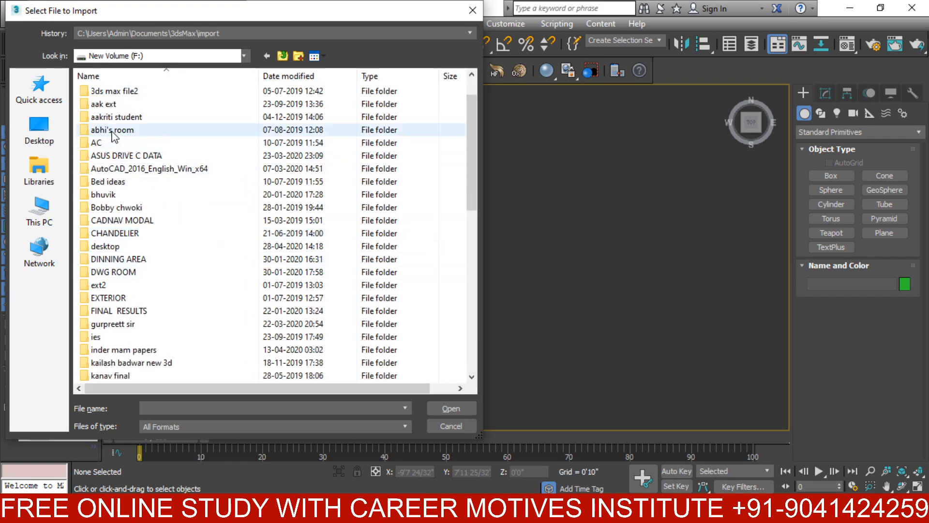
scroll(126, 376, down, 2)
scroll(154, 193, up, 3)
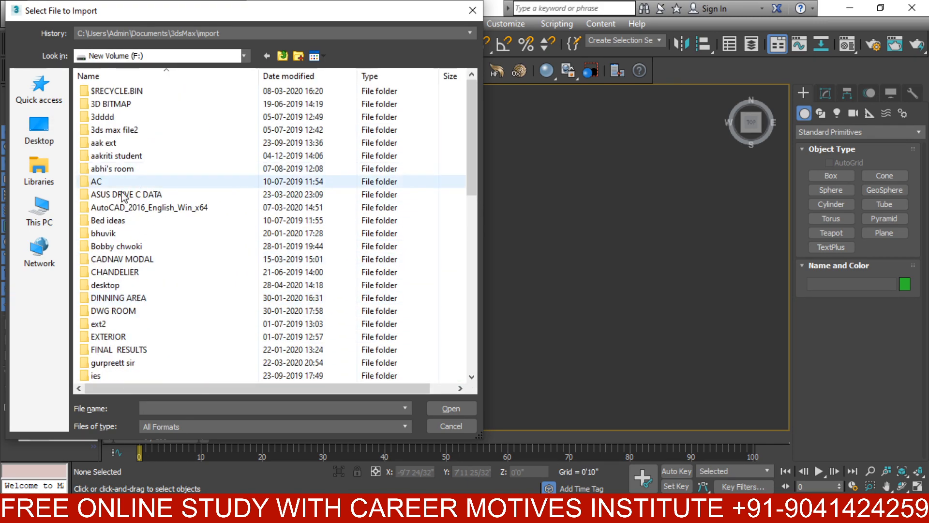
double_click(105, 291)
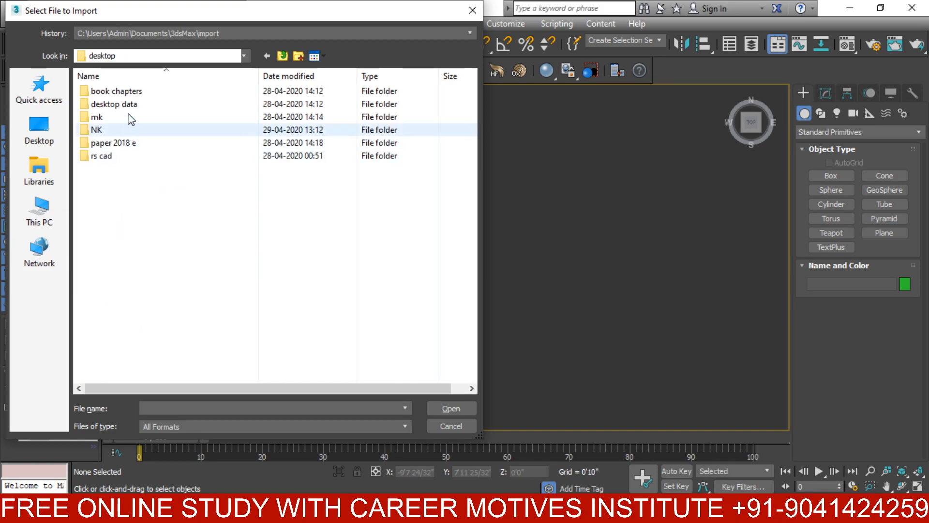
double_click(130, 93)
double_click(130, 94)
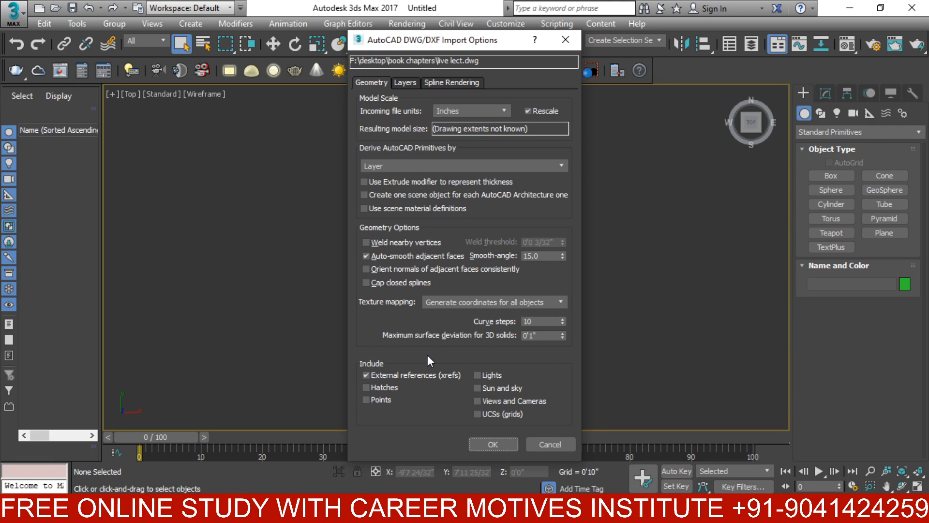
click(482, 437)
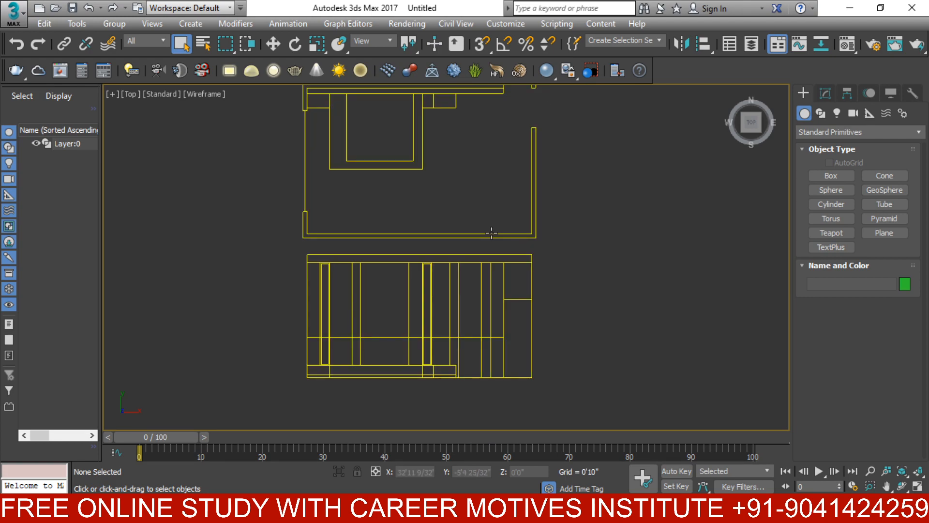
- Detach all splines of the elevation below the floor plan from the imported drawing into a separate shape with the suggested name
click(491, 234)
right_click(481, 236)
mouse_move(573, 379)
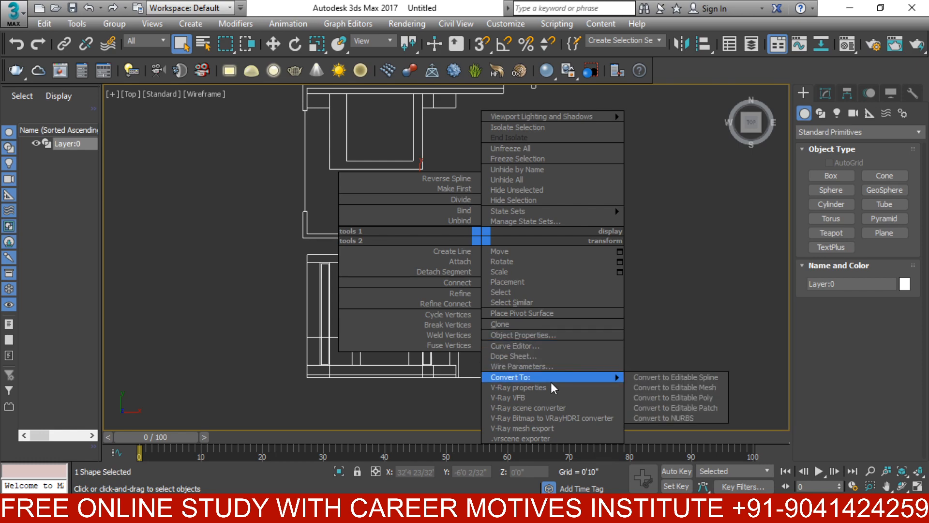
click(820, 95)
click(804, 151)
click(835, 185)
scroll(449, 296, down, 4)
mouse_move(527, 386)
mouse_down()
mouse_move(348, 277)
mouse_move(339, 288)
mouse_up()
scroll(495, 333, up, 2)
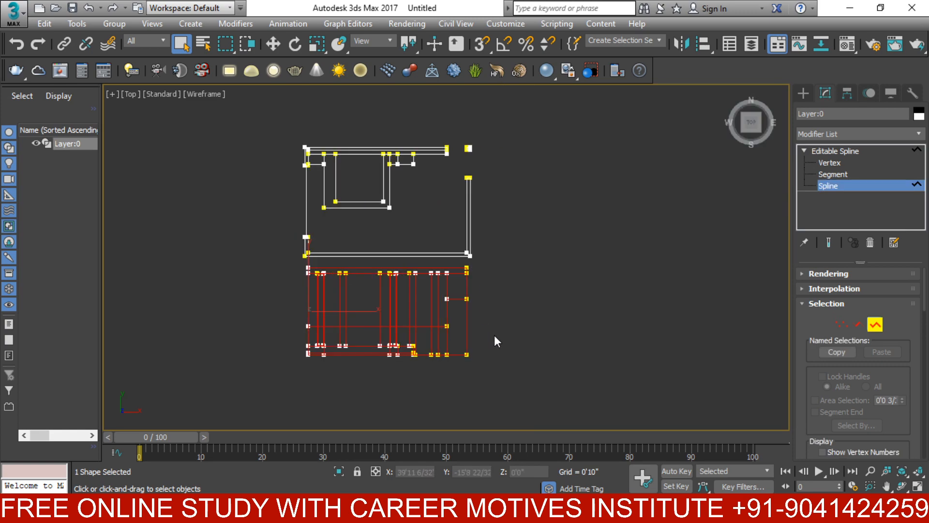
drag(928, 287, 927, 390)
scroll(831, 389, down, 5)
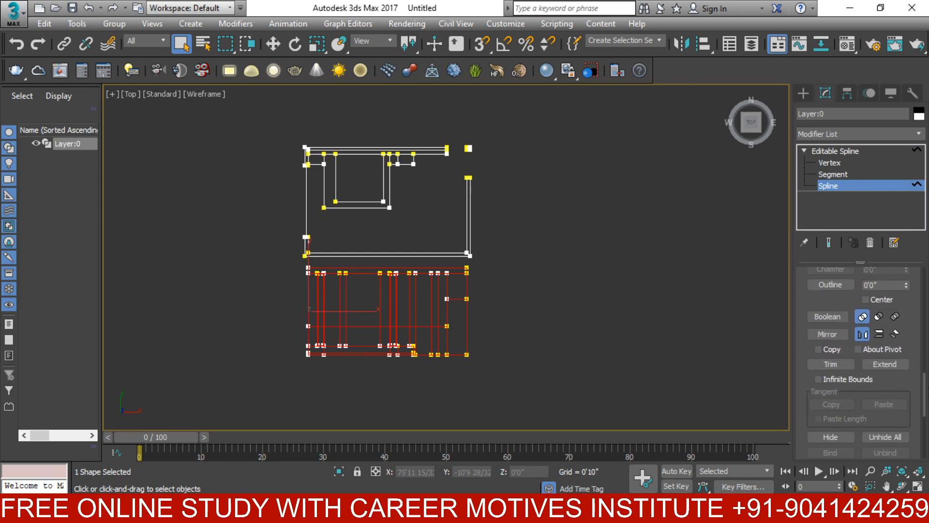
click(831, 389)
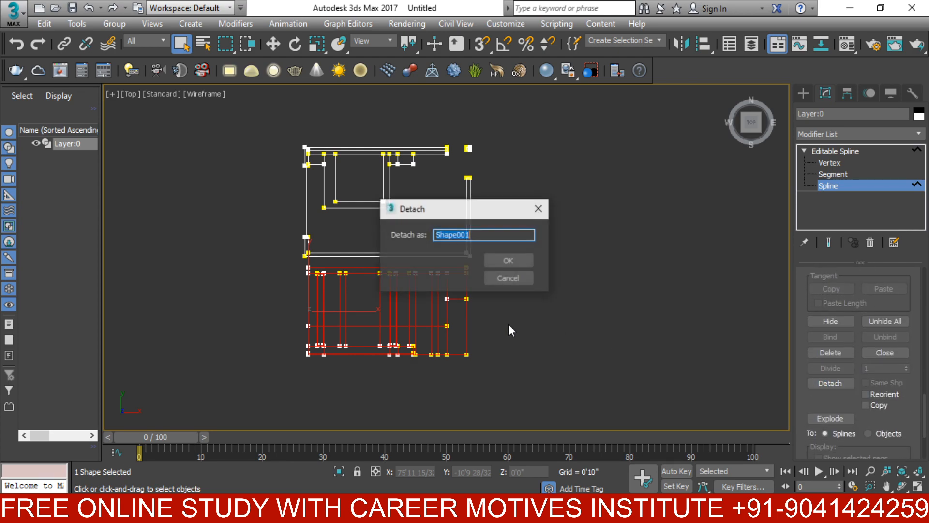
click(506, 258)
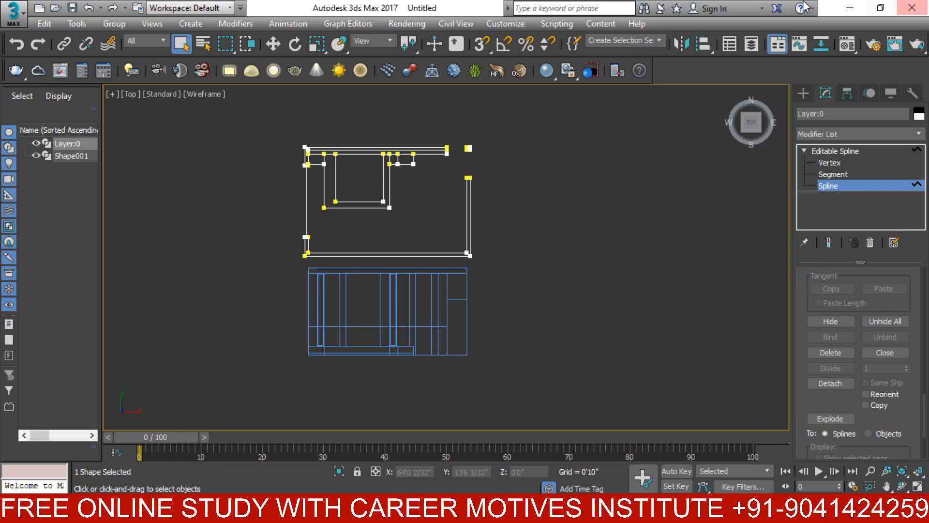
- Leave spline editing and move the floor plan along X to the left, clear of the elevation
middle_drag(414, 311, 536, 334)
drag(668, 140, 358, 286)
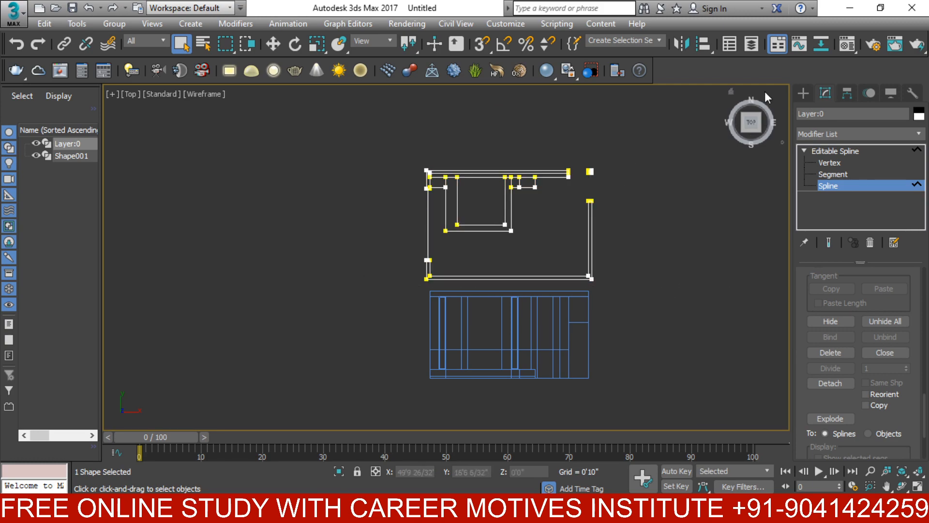
click(804, 93)
click(667, 217)
click(489, 242)
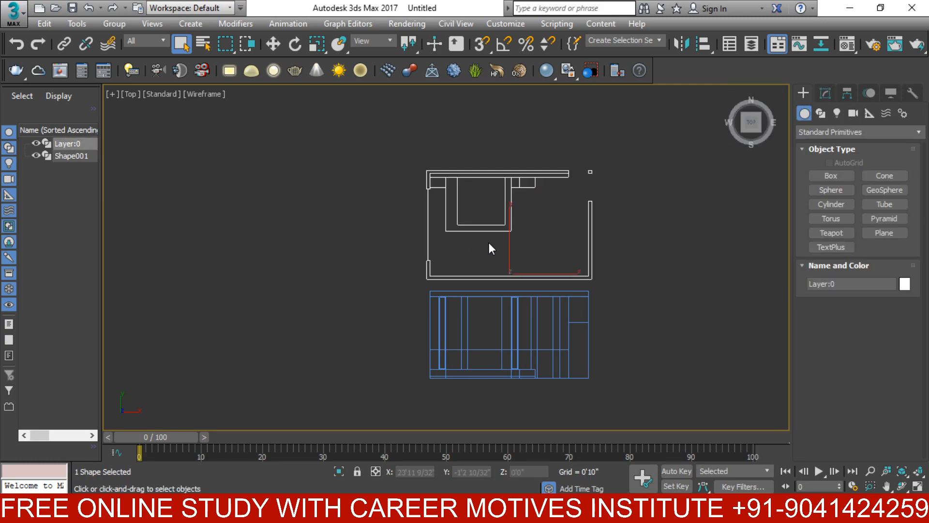
click(273, 44)
drag(542, 274, 325, 295)
- Set the angle snap to 90 degrees and rotate the elevation about X so that it stands upright
click(585, 327)
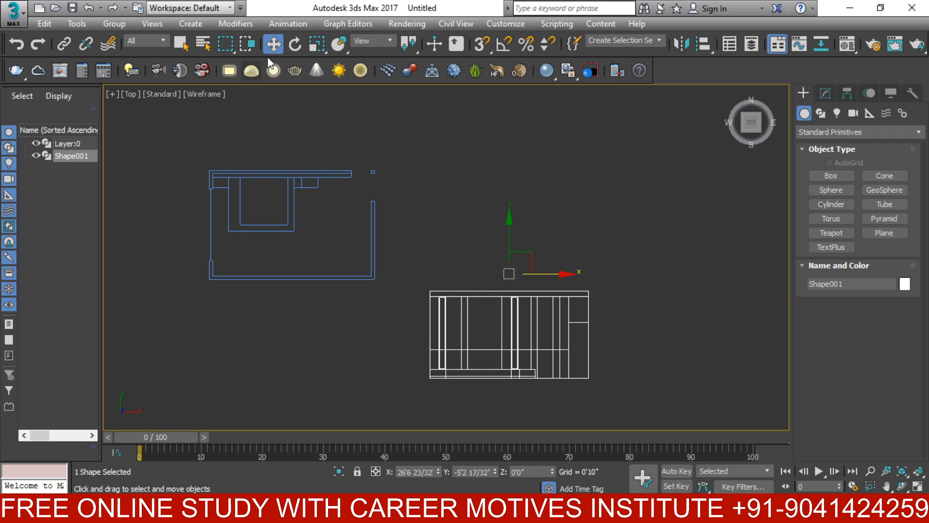
click(295, 45)
right_click(505, 48)
drag(475, 260, 388, 274)
text(90)
click(551, 161)
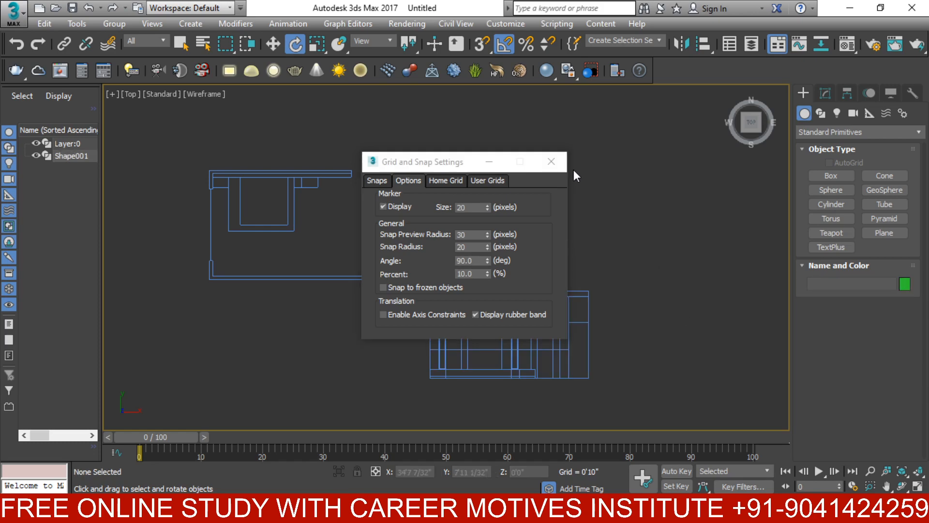
drag(535, 332, 530, 285)
- Move the floor plan down along Y so that it lies in front of the upright elevation
click(411, 225)
click(373, 225)
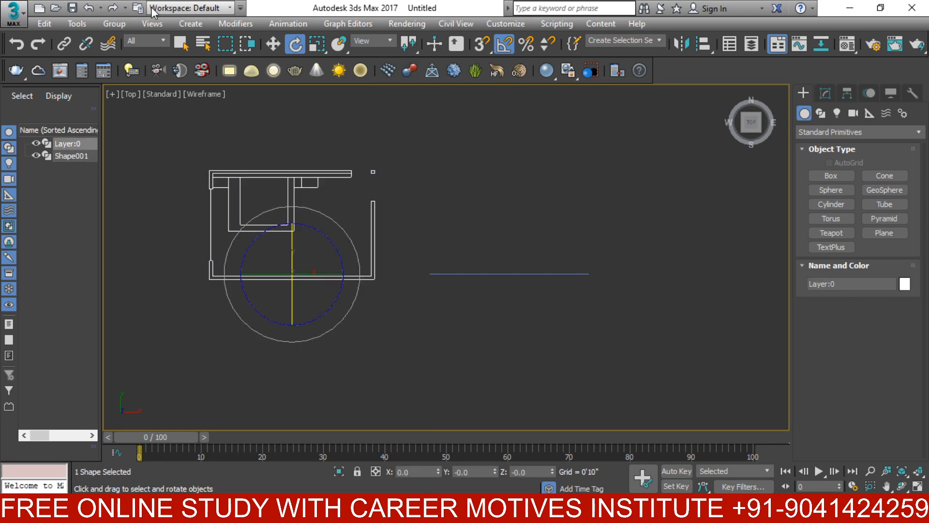
click(273, 43)
drag(293, 232, 312, 355)
- Select the upright elevation and frame it in the front view with the grid hidden
click(520, 262)
click(520, 272)
key(f)
key(z)
key(g)
middle_drag(533, 309, 668, 167)
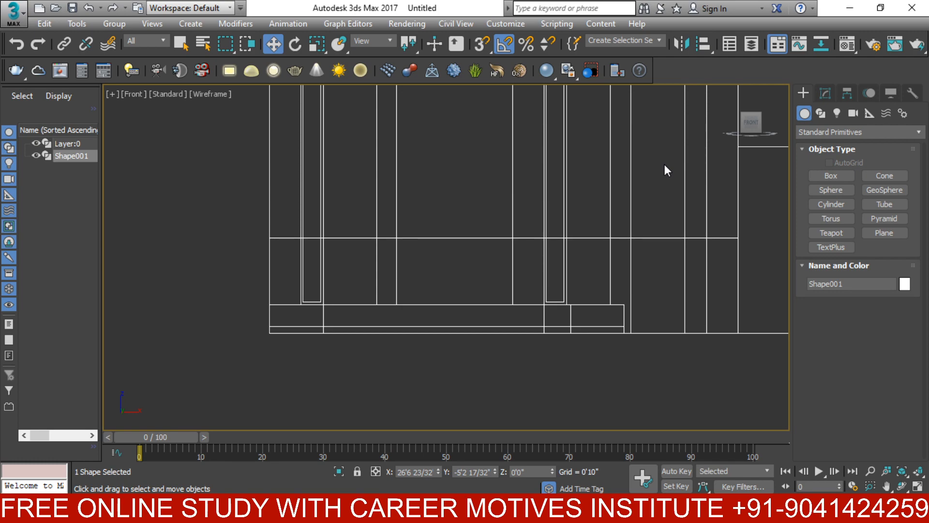
scroll(510, 178, down, 3)
middle_drag(539, 260, 602, 300)
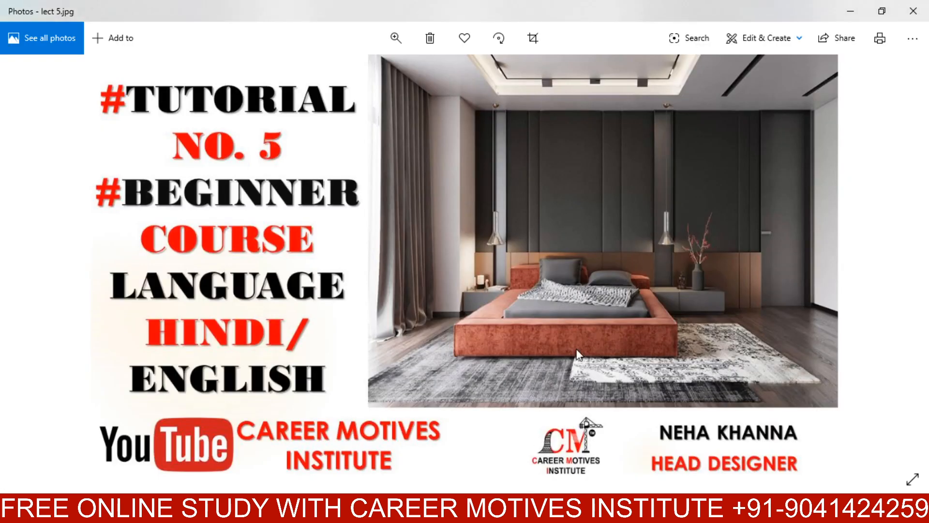
- Switch to Photos and examine the bed, side tables and wall panels up close in the reference image lect 5.jpg
scroll(562, 367, up, 3)
drag(371, 382, 401, 378)
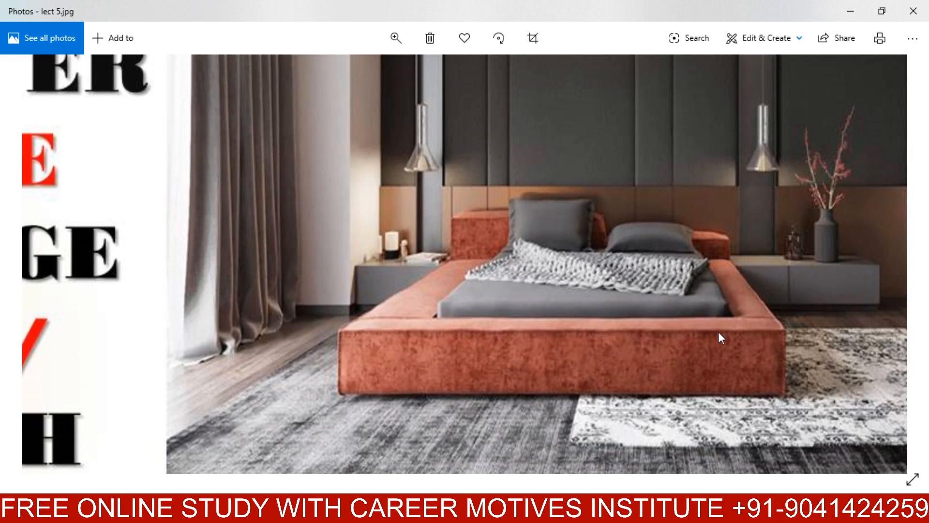
drag(465, 251, 459, 283)
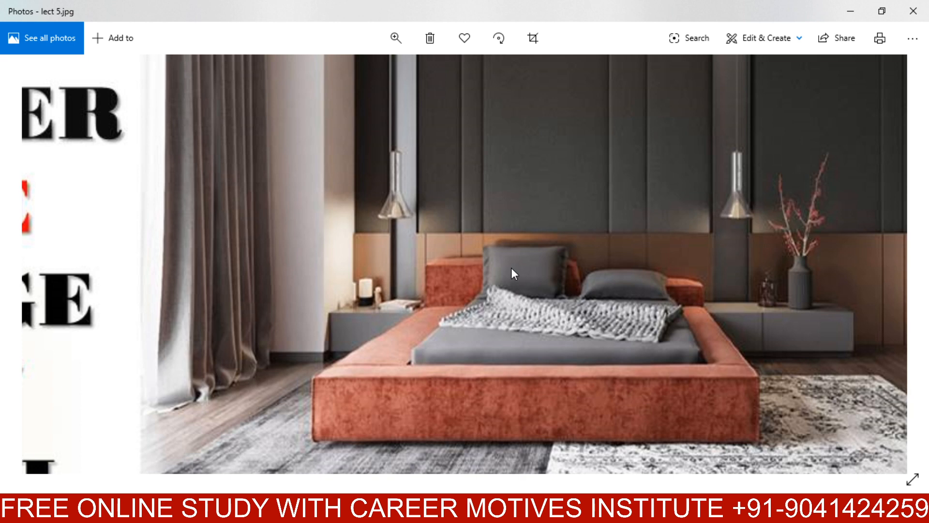
- Examine the bed frame, headboard, mattress and front edge in the reference image, both close up and in full view
drag(485, 312, 482, 332)
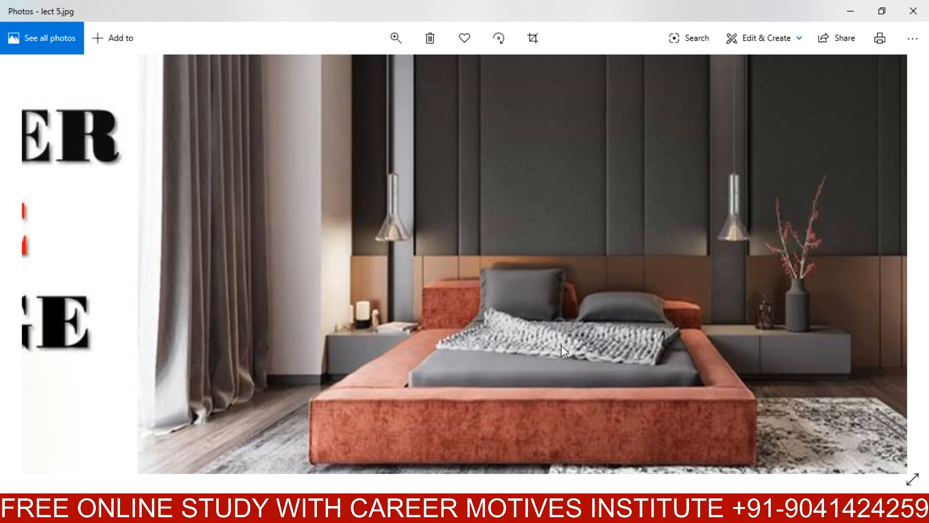
drag(488, 375, 541, 350)
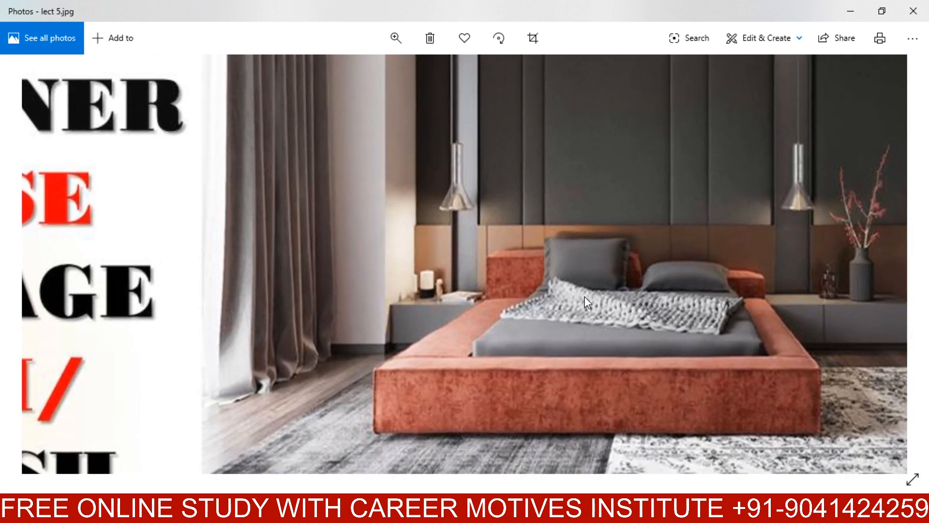
drag(584, 303, 550, 293)
double_click(620, 234)
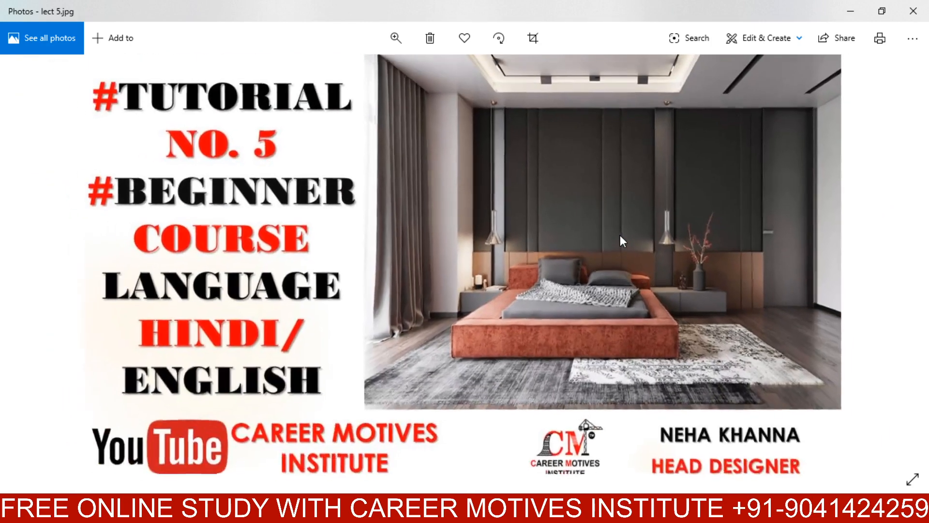
double_click(566, 321)
drag(565, 321, 578, 358)
drag(512, 364, 524, 315)
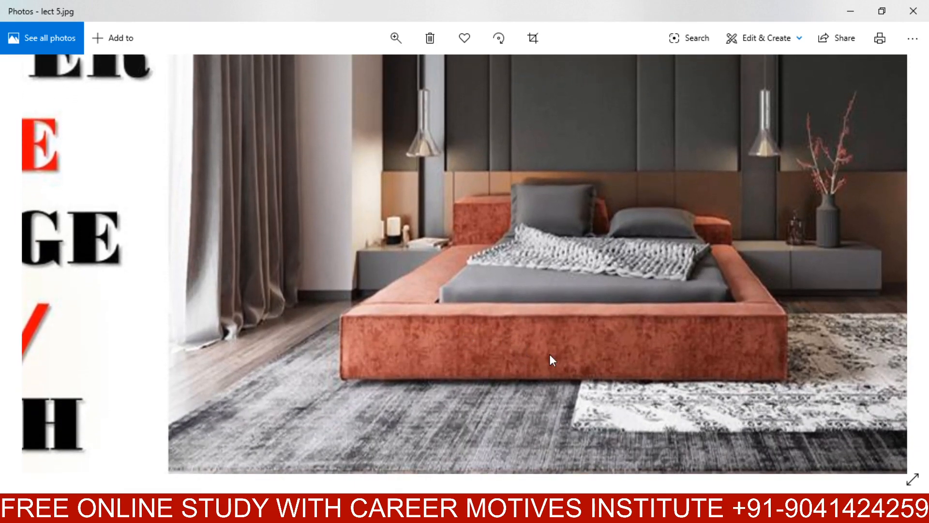
double_click(568, 364)
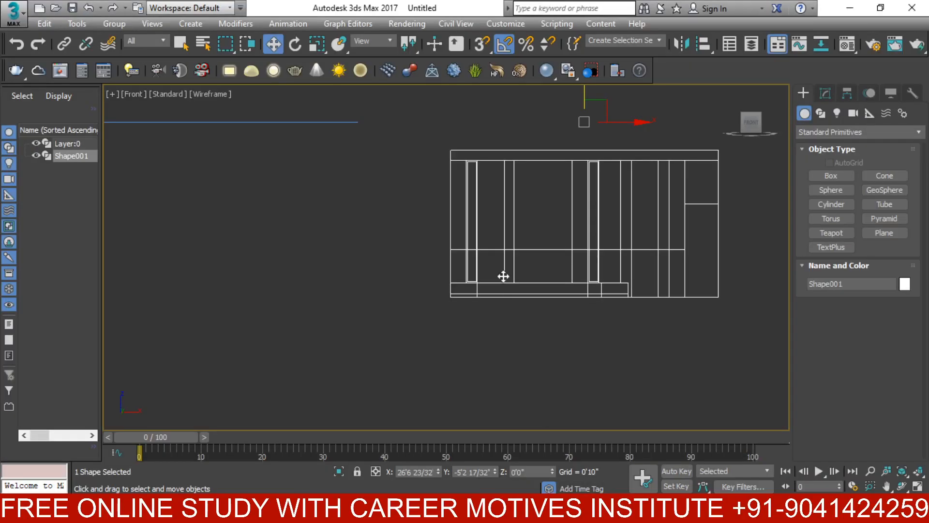
- Return to 3ds Max and, with vertex snapping on, draw a ChamferBox about 1'2" high over the floor plan's outer bed outline
key(t)
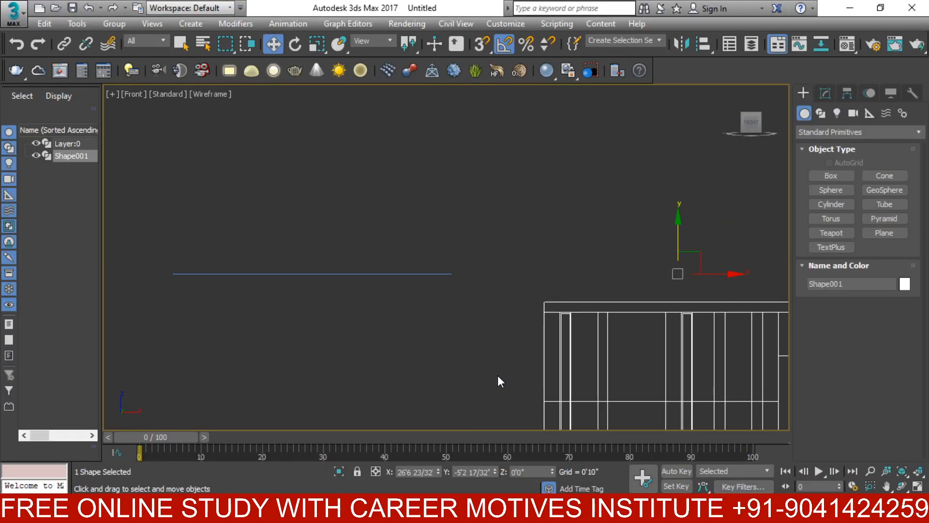
middle_drag(524, 296, 648, 355)
scroll(647, 355, down, 4)
middle_drag(467, 423, 513, 341)
scroll(512, 358, up, 2)
middle_drag(396, 298, 444, 309)
click(830, 176)
click(811, 132)
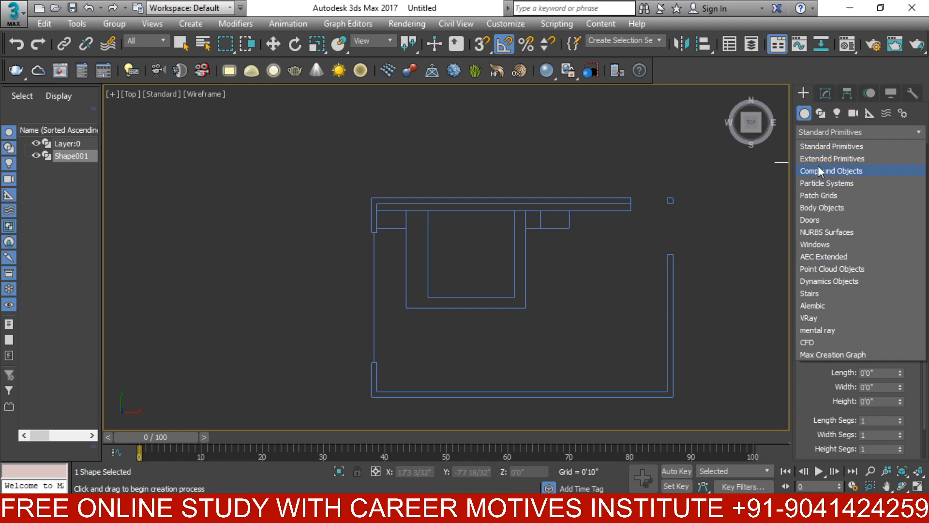
click(824, 158)
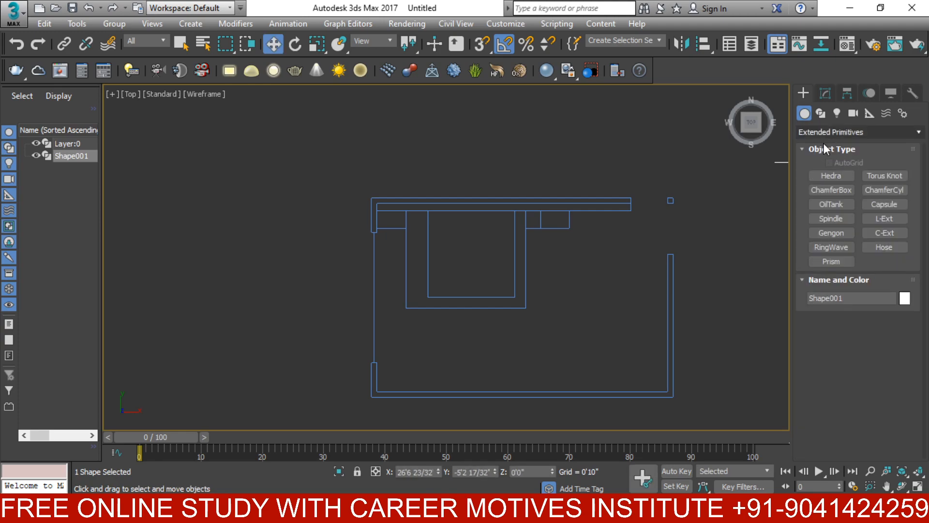
click(837, 189)
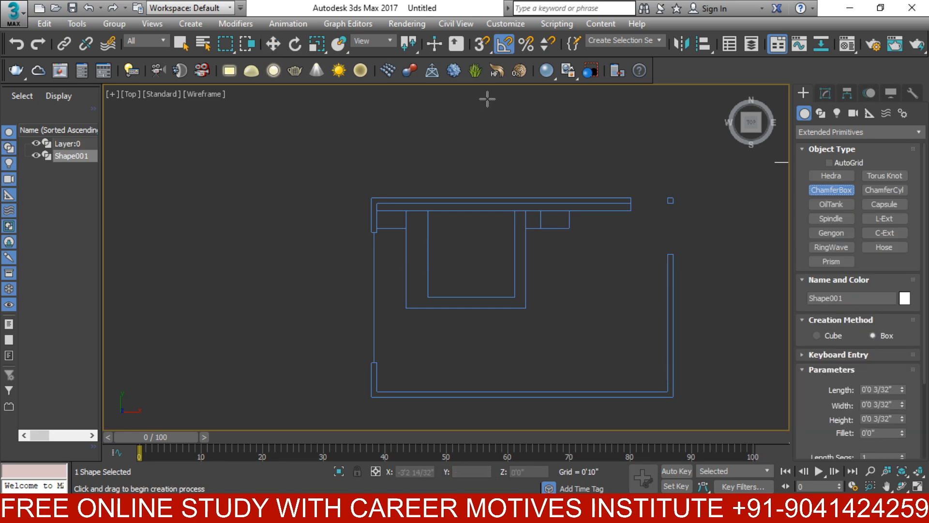
right_click(481, 45)
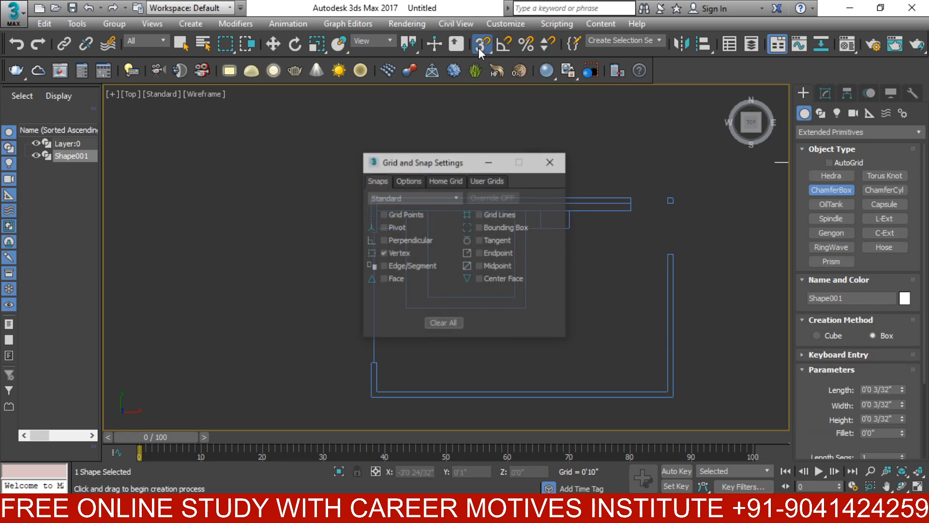
click(551, 161)
drag(405, 308, 527, 209)
alt+middle_drag(536, 297, 460, 324)
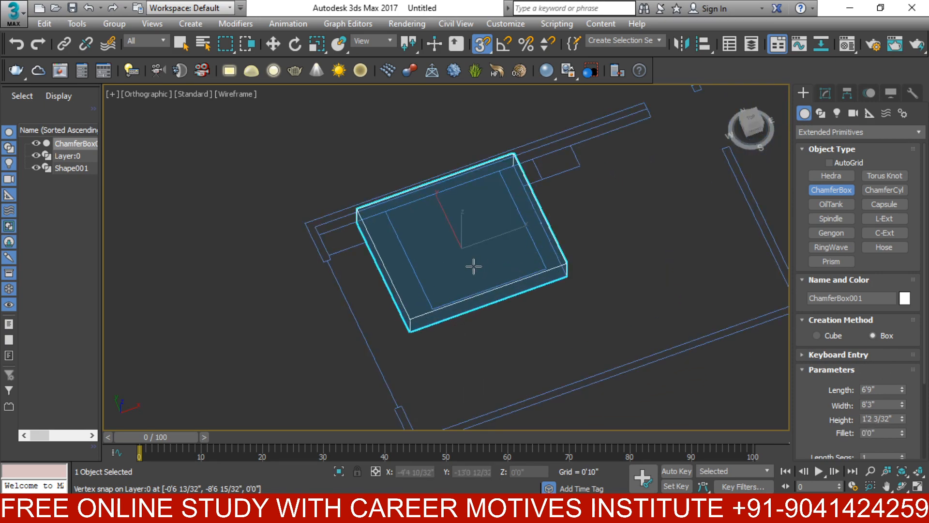
click(420, 239)
- Set the ChamferBox's fillet to 1" and display it shaded to view the rounded edges
click(880, 433)
text(1)
key(Return)
scroll(566, 278, up, 5)
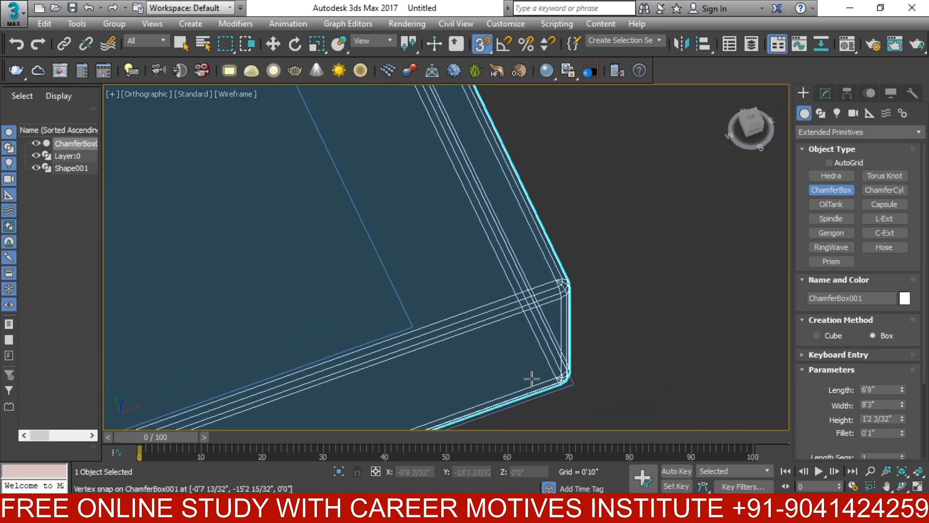
key(F3)
middle_drag(531, 378, 615, 349)
scroll(639, 334, down, 3)
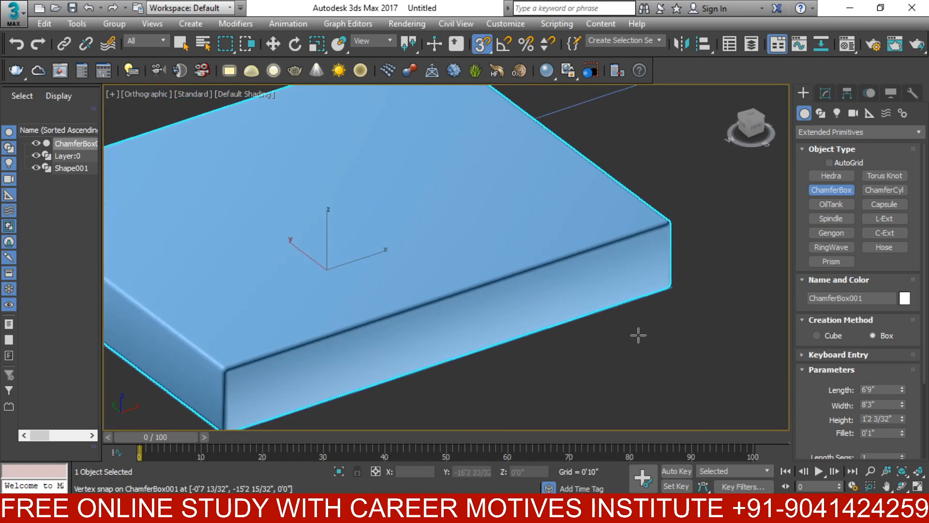
- Examine the bed box from above and the mesh of its rounded corners up close in wireframe
key(t)
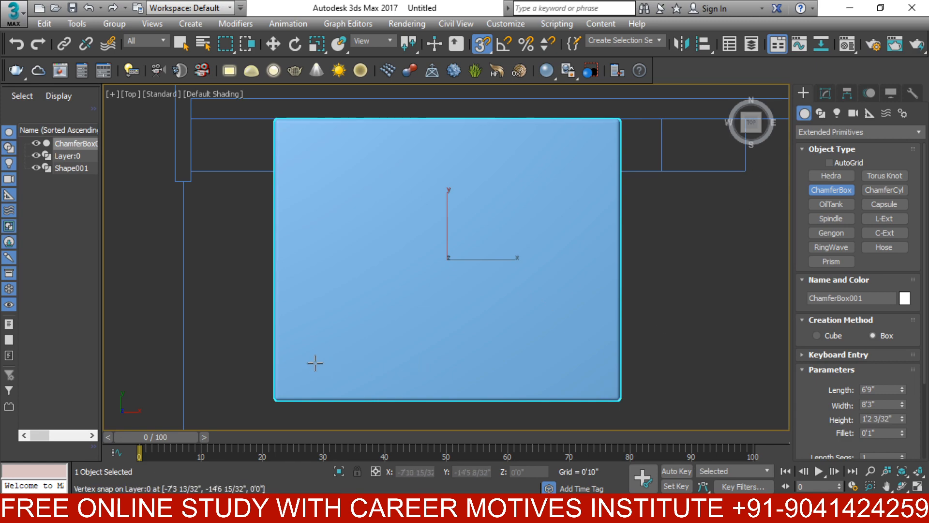
scroll(562, 310, down, 3)
middle_drag(562, 309, 747, 241)
scroll(539, 312, up, 8)
key(t)
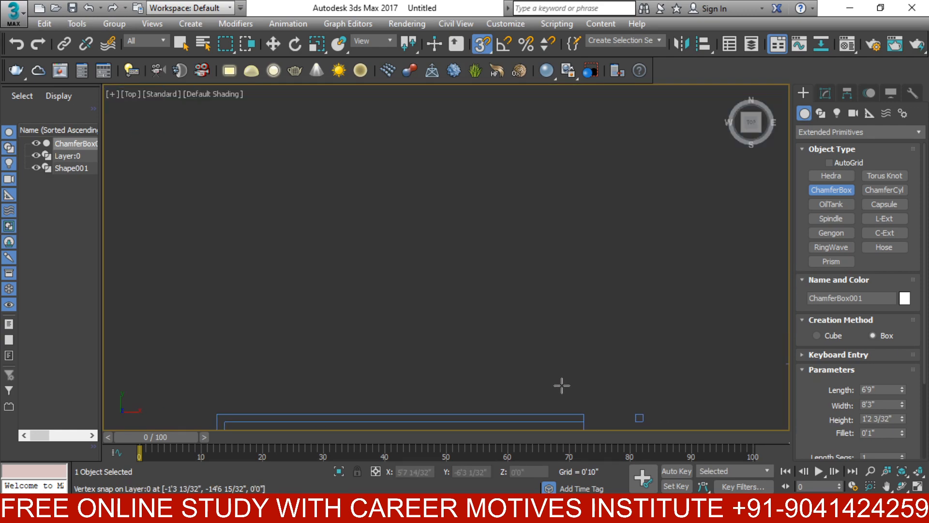
key(z)
key(F3)
alt+middle_drag(544, 395, 576, 328)
scroll(317, 377, up, 6)
scroll(318, 334, up, 3)
scroll(369, 318, down, 3)
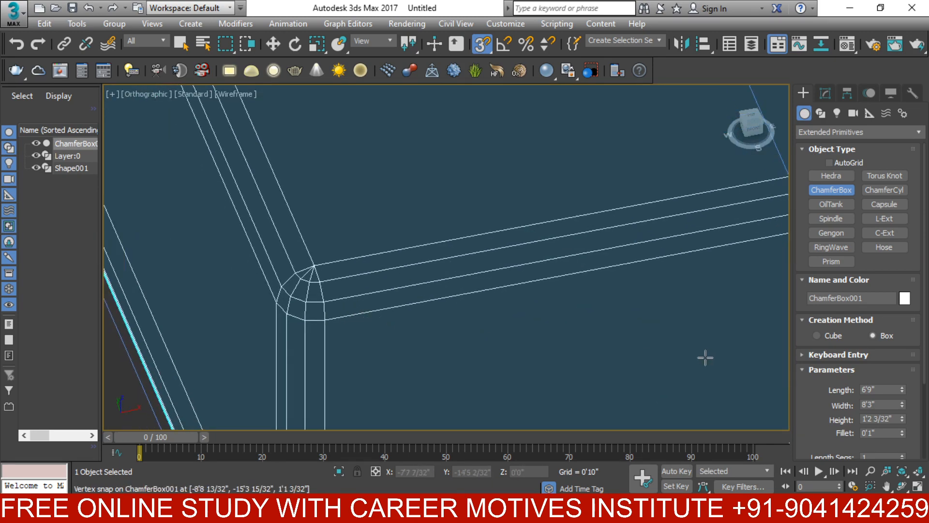
alt+middle_drag(709, 357, 614, 373)
- Check the box's fillet segments setting and compare it with the edge lines along the rounded corners
drag(923, 365, 924, 425)
click(879, 416)
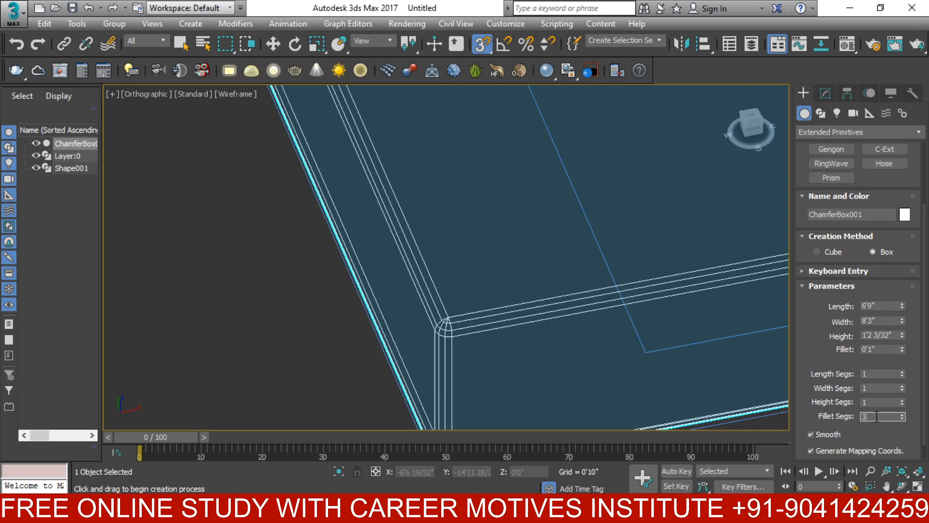
scroll(466, 367, up, 2)
middle_drag(683, 396, 655, 406)
scroll(643, 399, down, 4)
middle_drag(456, 139, 505, 428)
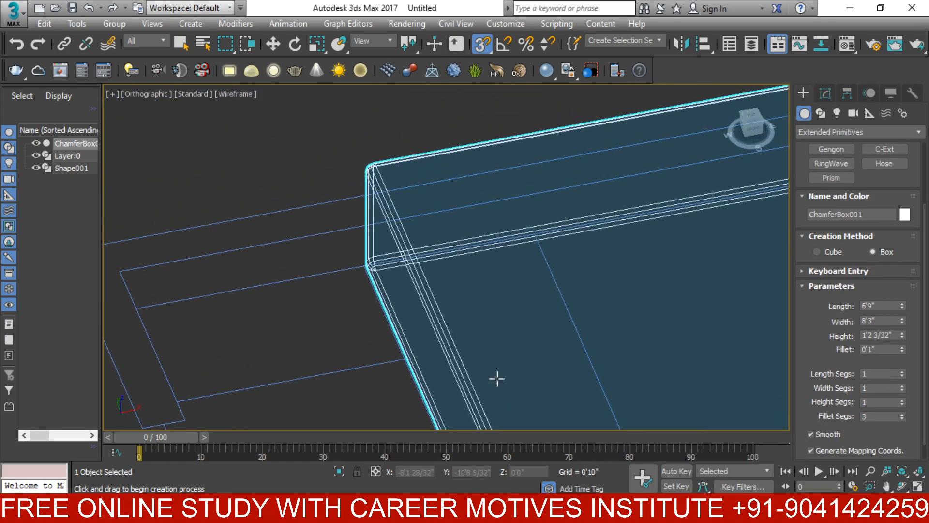
scroll(375, 255, up, 2)
middle_drag(632, 259, 377, 223)
scroll(378, 222, down, 3)
middle_drag(635, 313, 617, 203)
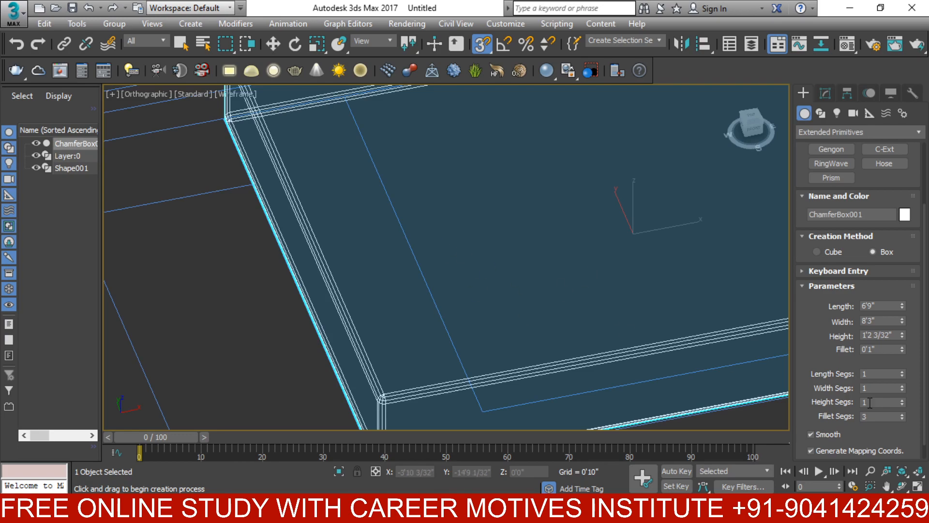
- Switch to OBS and look through its general, video and stream settings
click(352, 508)
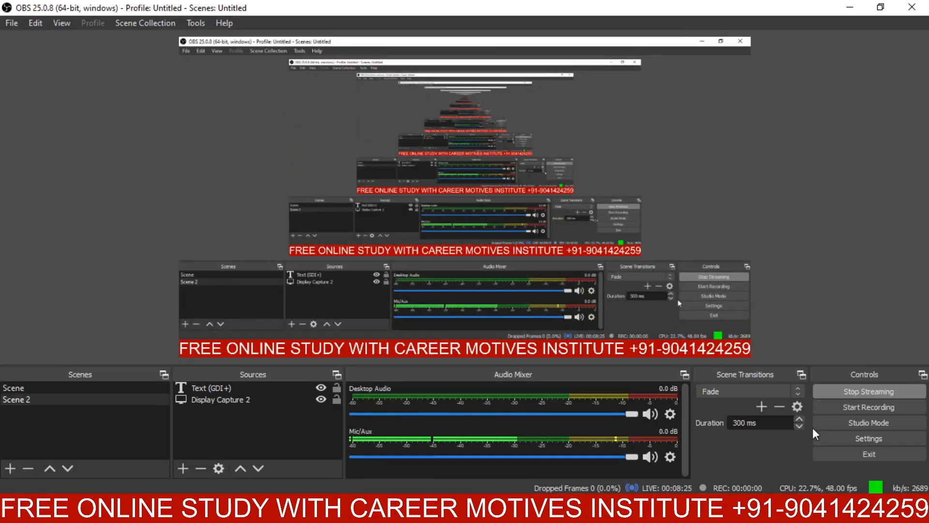
click(871, 434)
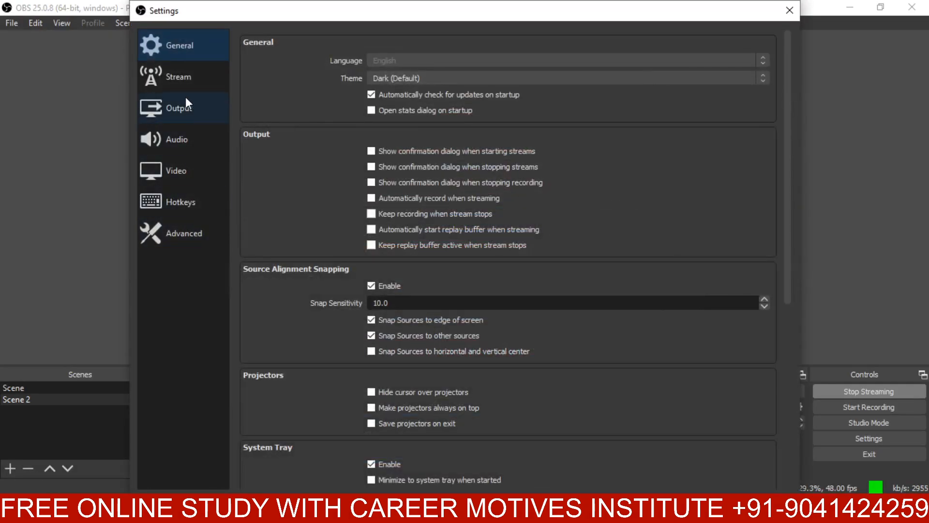
click(183, 165)
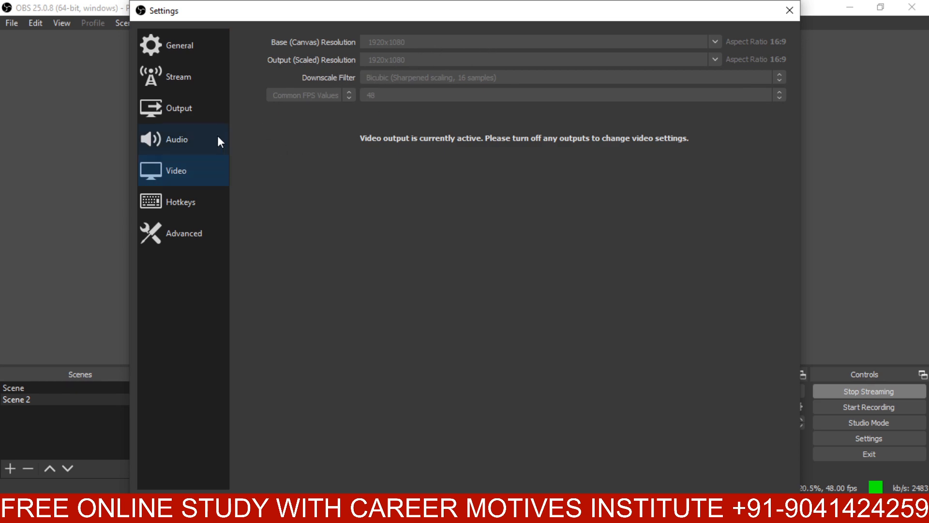
click(183, 80)
click(199, 45)
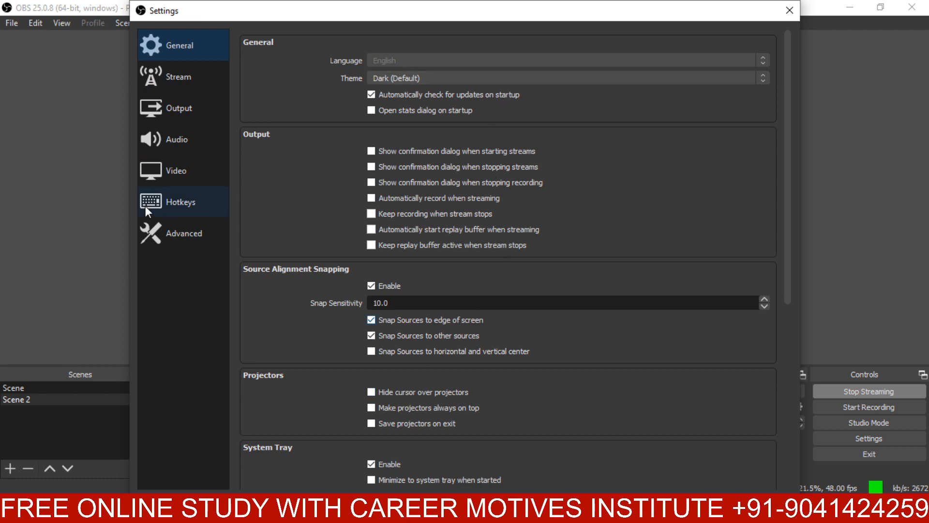
- Try to set the streaming audio bitrate to 192 in the output settings
click(175, 106)
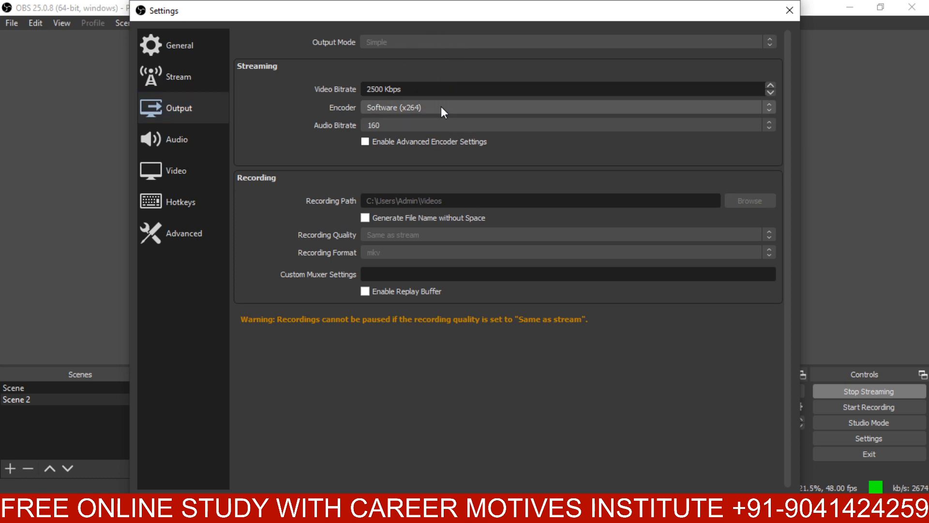
click(423, 126)
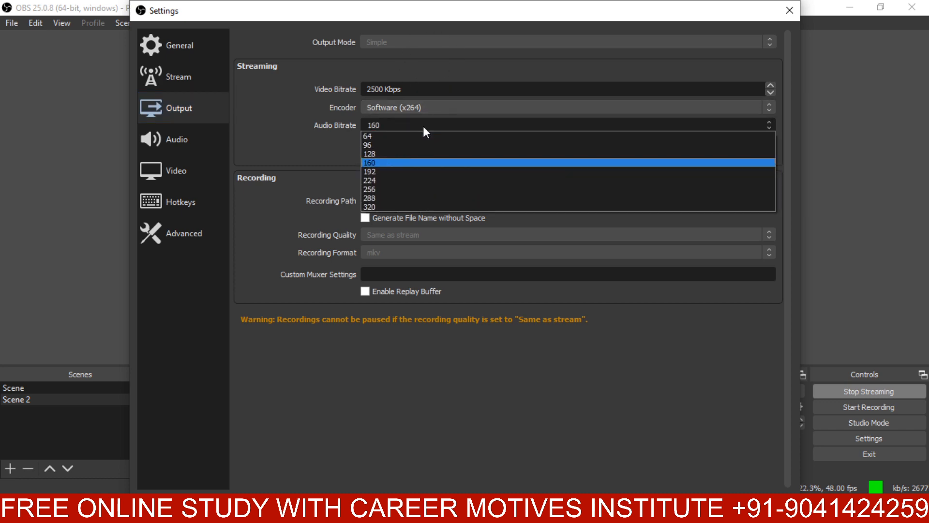
click(383, 171)
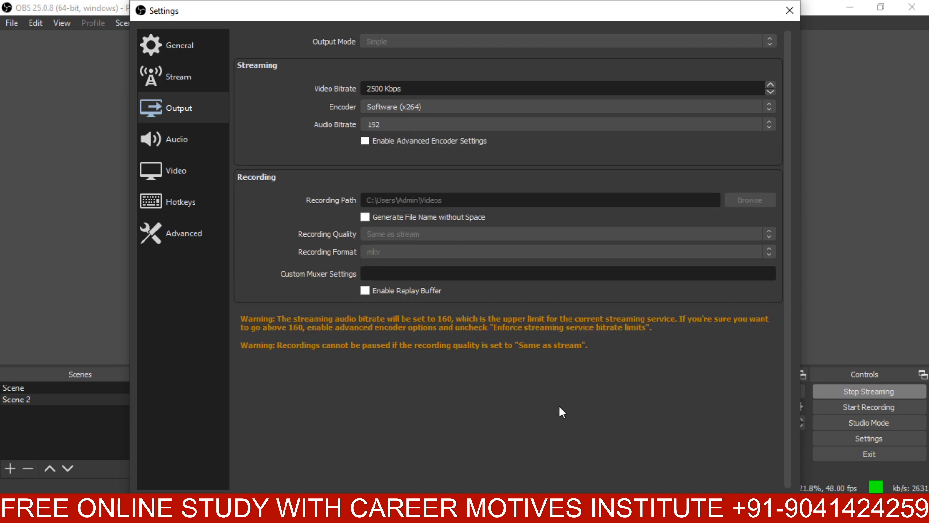
mouse_move(494, 9)
mouse_down()
mouse_move(494, 114)
mouse_move(501, 10)
mouse_up()
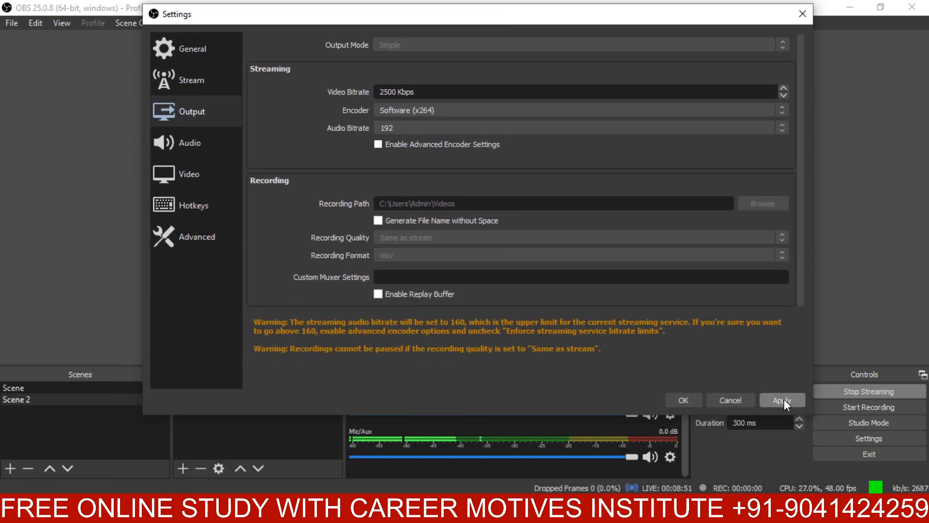
click(711, 398)
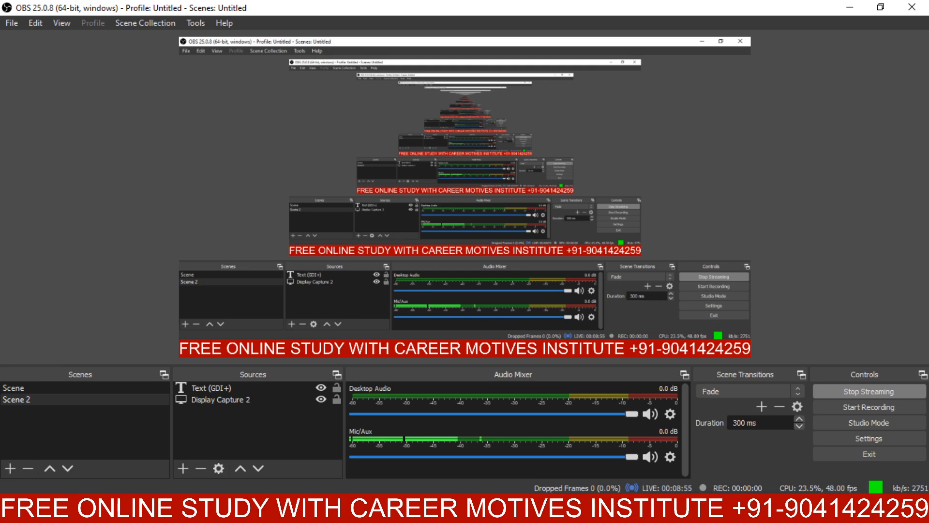
- Check the live stream dashboard and chat in YouTube Studio and return to 3ds Max
key(alt+Tab)
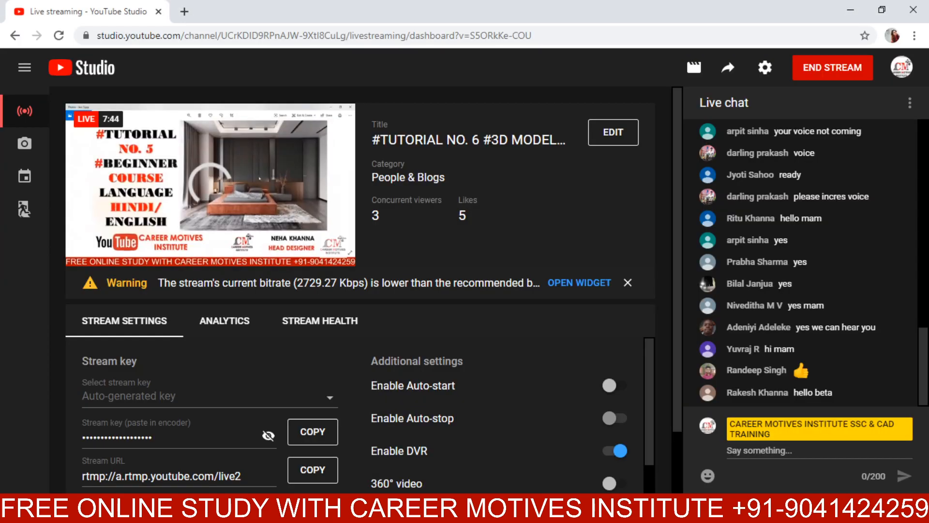
key(alt+Tab)
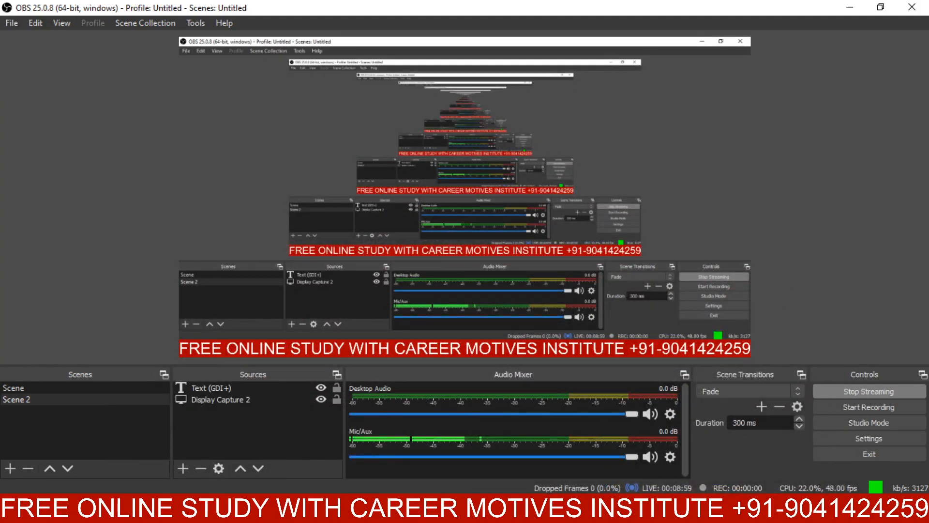
key(alt+Tab)
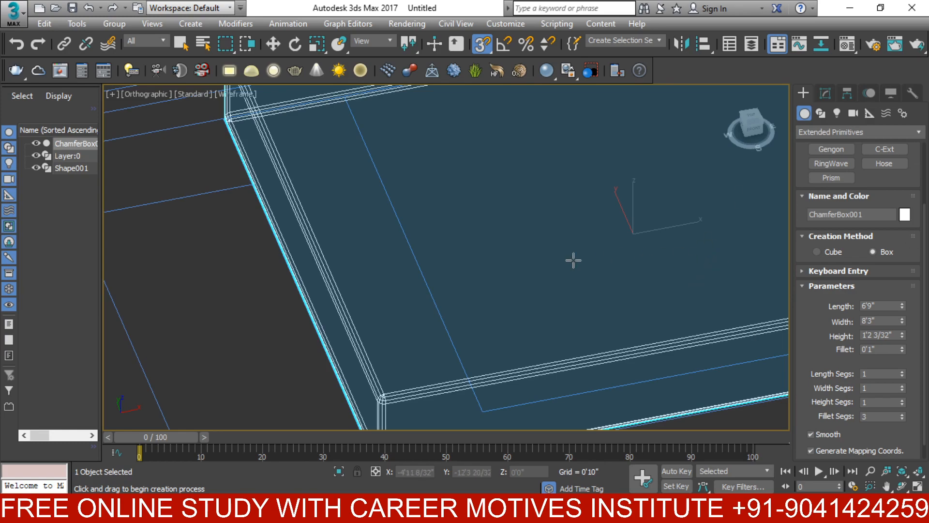
- Leave box creation for the Move tool and examine the bed box's front corner and its surroundings
scroll(571, 255, down, 3)
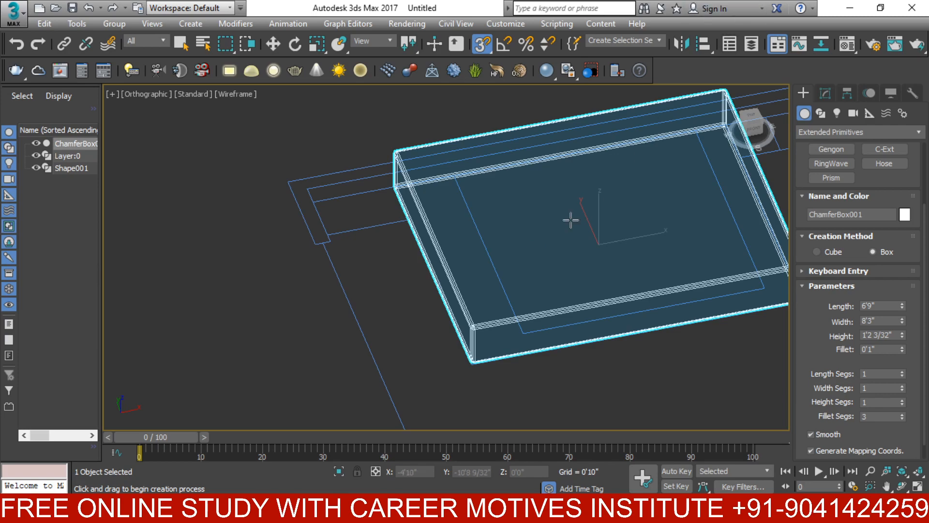
scroll(547, 259, up, 5)
middle_drag(408, 267, 379, 191)
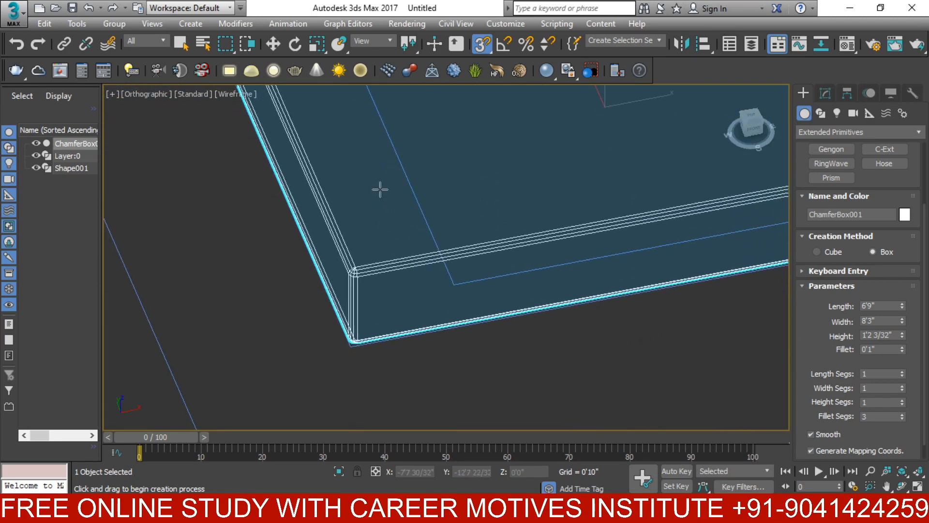
key(w)
scroll(425, 251, down, 5)
middle_drag(393, 222, 433, 324)
scroll(430, 317, up, 5)
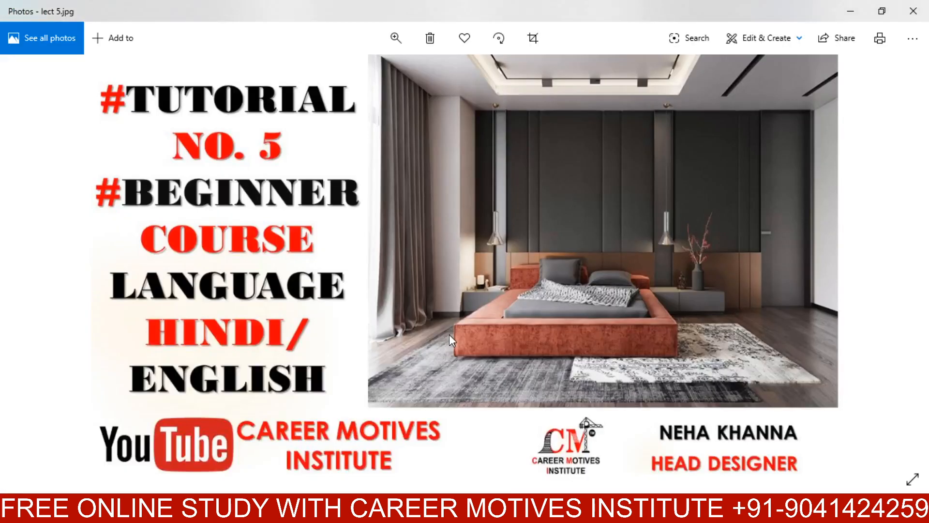
- Compare the lecture 4 and lecture 5 bed reference images and examine the red bed's edge detail up close
key(Left)
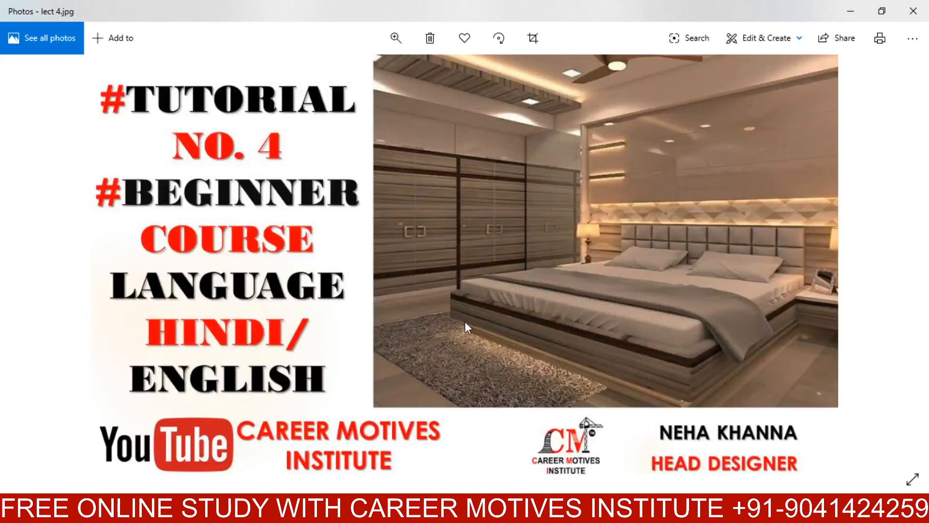
key(Right)
ctrl+scroll(455, 332, up, 2)
ctrl+scroll(456, 332, up, 1)
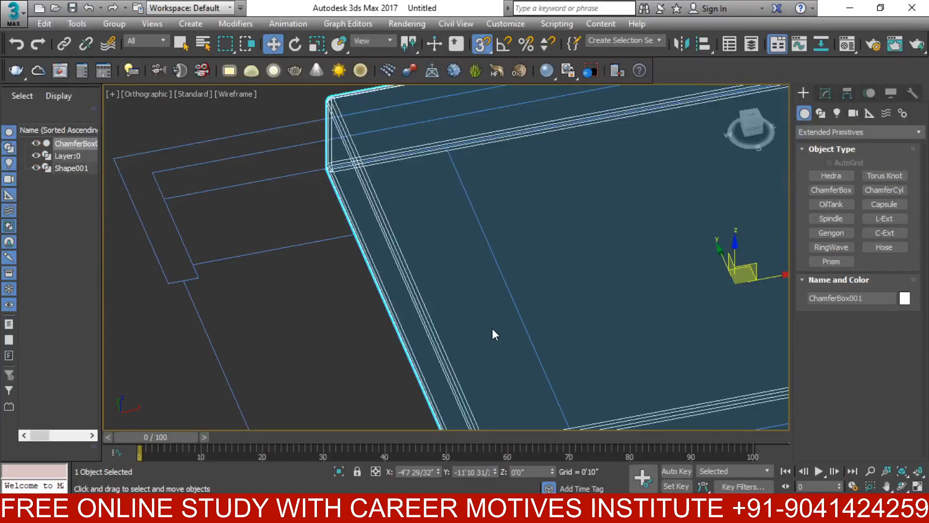
- Switch to 3ds Max and convert the bed's chamfer box to an Editable Poly
scroll(492, 329, down, 4)
scroll(413, 207, up, 6)
middle_drag(278, 257, 547, 287)
middle_drag(491, 308, 443, 342)
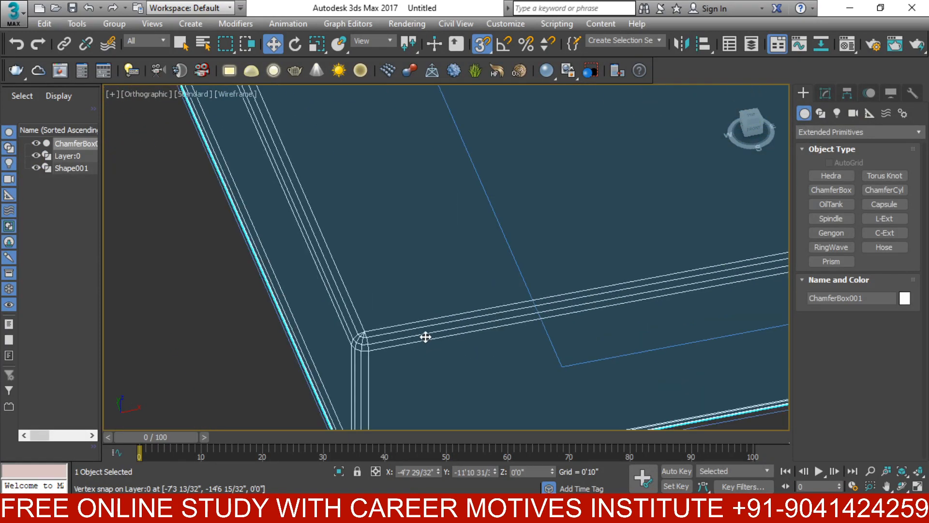
right_click(426, 294)
click(400, 379)
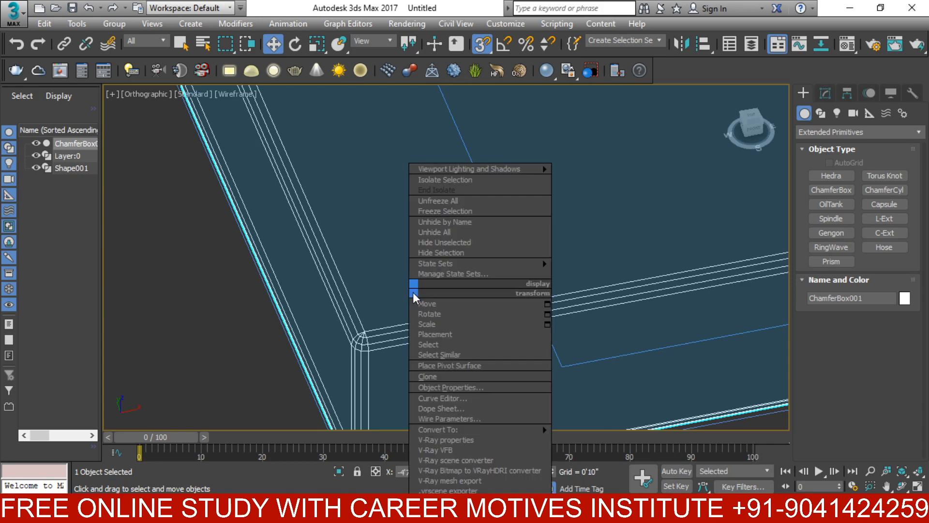
click(376, 309)
scroll(380, 315, up, 4)
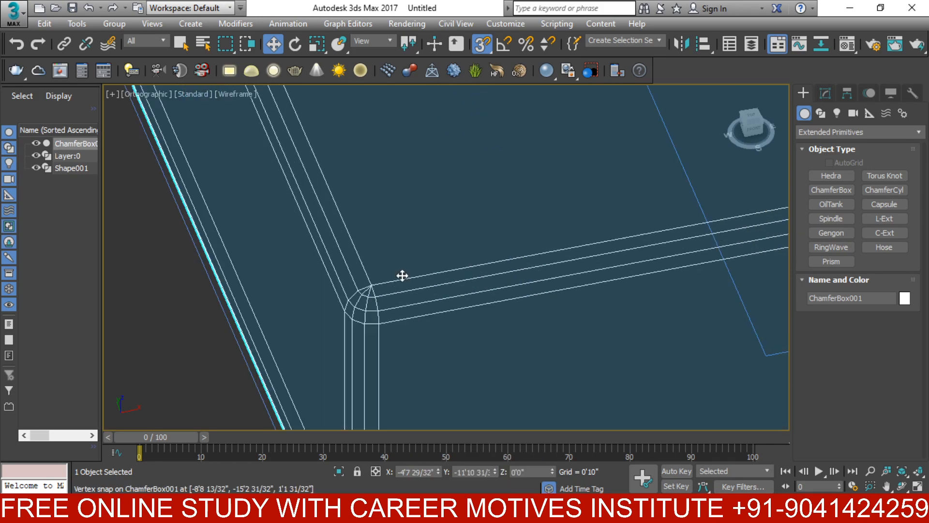
right_click(449, 293)
mouse_move(571, 429)
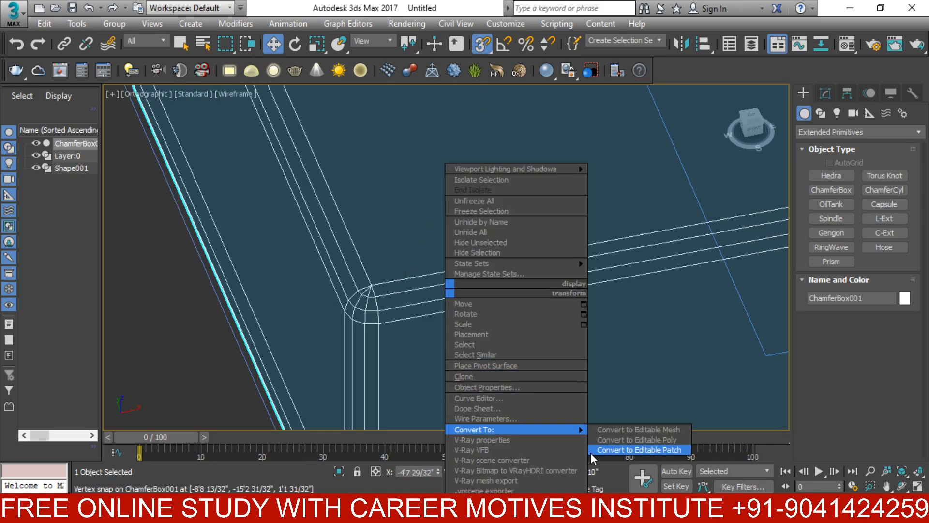
click(622, 439)
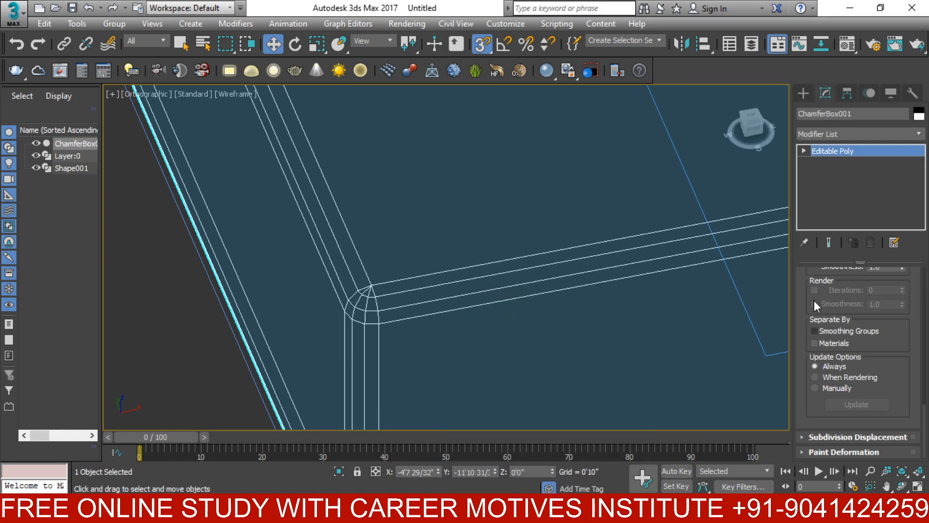
- Enter edge sub-object level and select the middle chamfer edge along the box's upper left side
scroll(924, 289, up, 10)
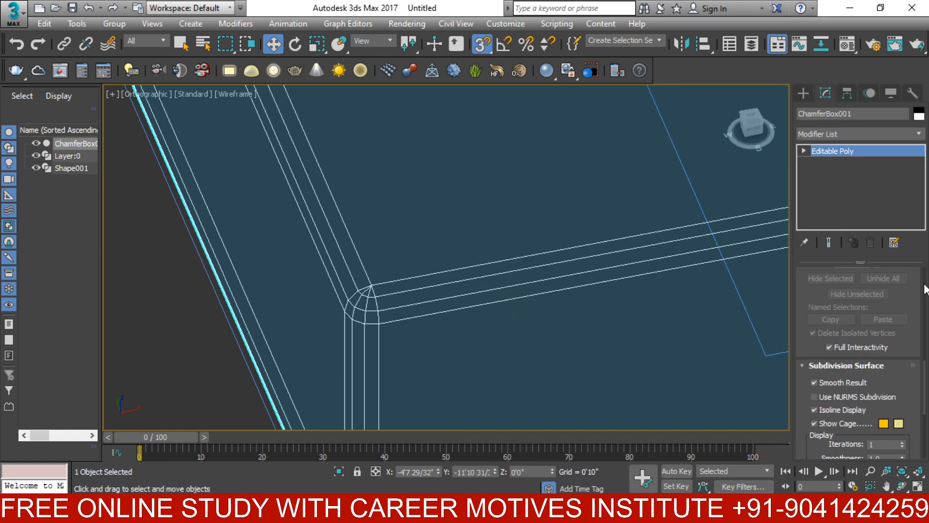
click(841, 271)
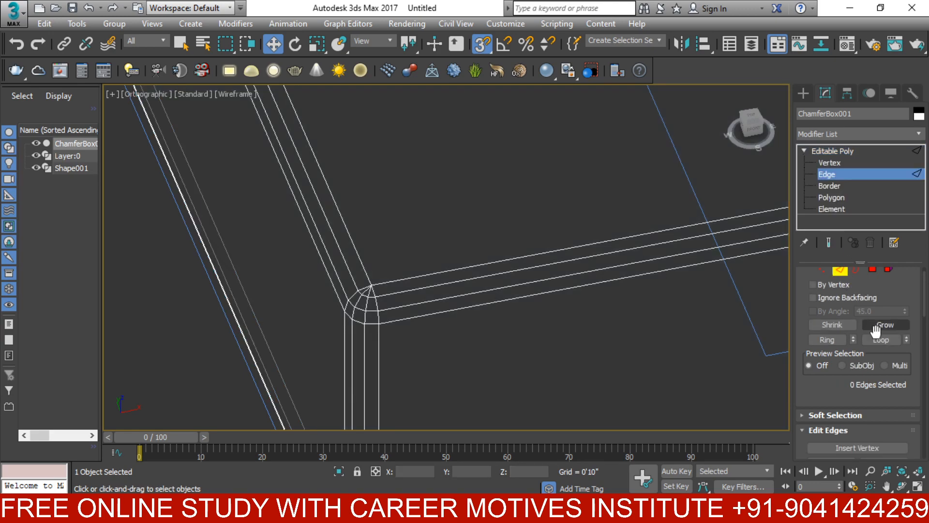
scroll(851, 305, up, 1)
middle_drag(260, 233, 331, 319)
scroll(332, 320, down, 4)
middle_drag(307, 133, 446, 223)
scroll(384, 134, up, 4)
middle_drag(372, 132, 484, 356)
scroll(379, 172, up, 2)
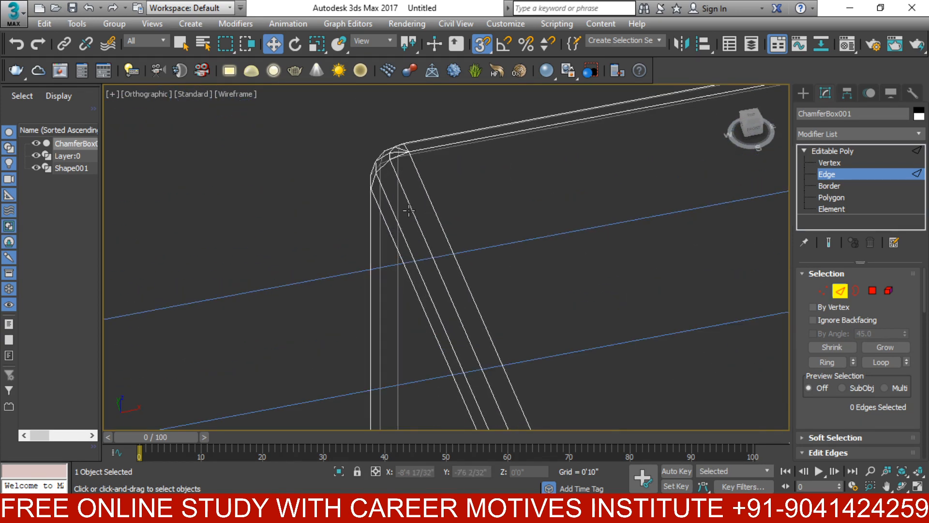
click(414, 223)
- Add the middle chamfer edge at the box's lower back-left corner to the selection and expand both edges into loops
scroll(562, 297, down, 2)
scroll(562, 297, down, 1)
middle_drag(588, 339, 420, 189)
scroll(420, 190, down, 2)
middle_drag(507, 286, 489, 148)
scroll(419, 333, up, 2)
scroll(459, 266, up, 4)
scroll(509, 187, up, 5)
middle_drag(544, 296, 458, 274)
scroll(459, 276, down, 3)
alt+middle_drag(547, 315, 568, 289)
scroll(567, 290, down, 3)
middle_drag(588, 187, 532, 356)
scroll(561, 247, up, 8)
alt+middle_drag(621, 282, 619, 273)
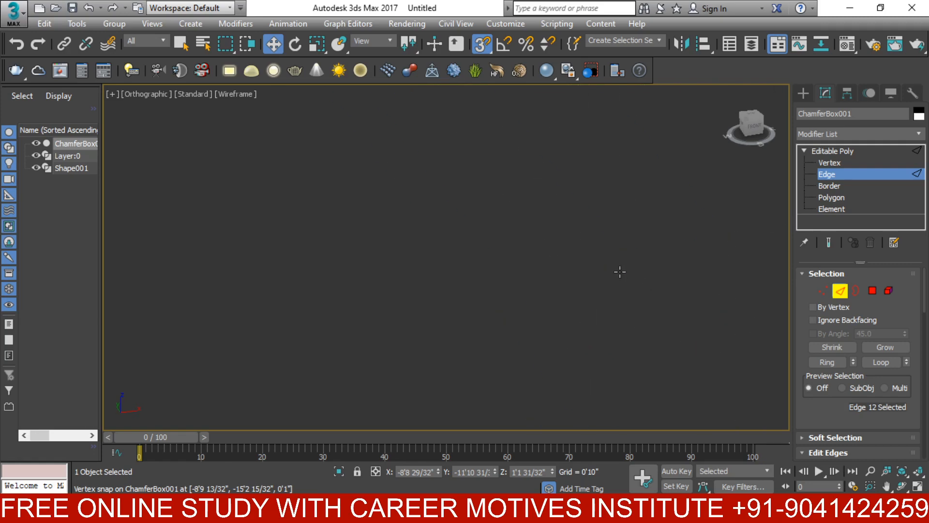
scroll(626, 231, down, 3)
middle_drag(622, 150, 619, 363)
middle_drag(428, 218, 484, 339)
scroll(373, 182, up, 2)
scroll(377, 281, up, 4)
scroll(393, 339, up, 4)
ctrl+click(410, 306)
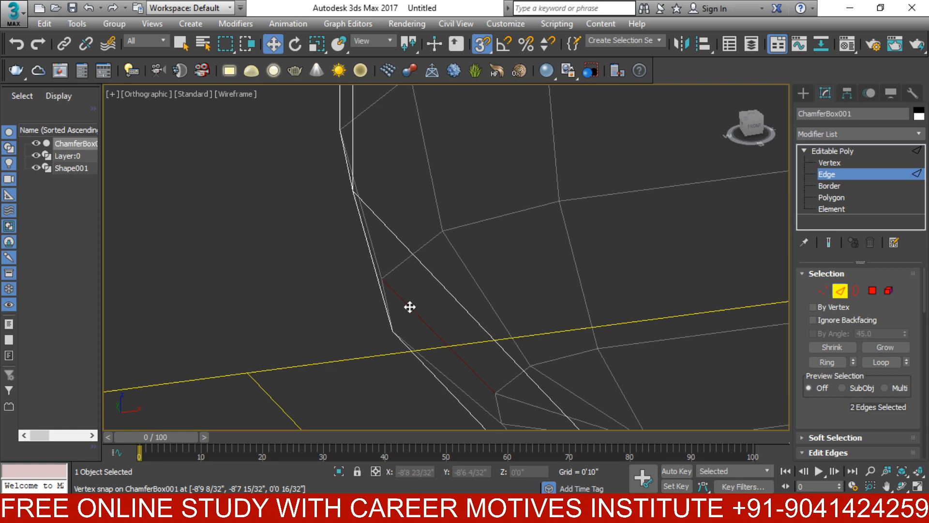
scroll(468, 288, down, 8)
middle_drag(595, 337, 407, 256)
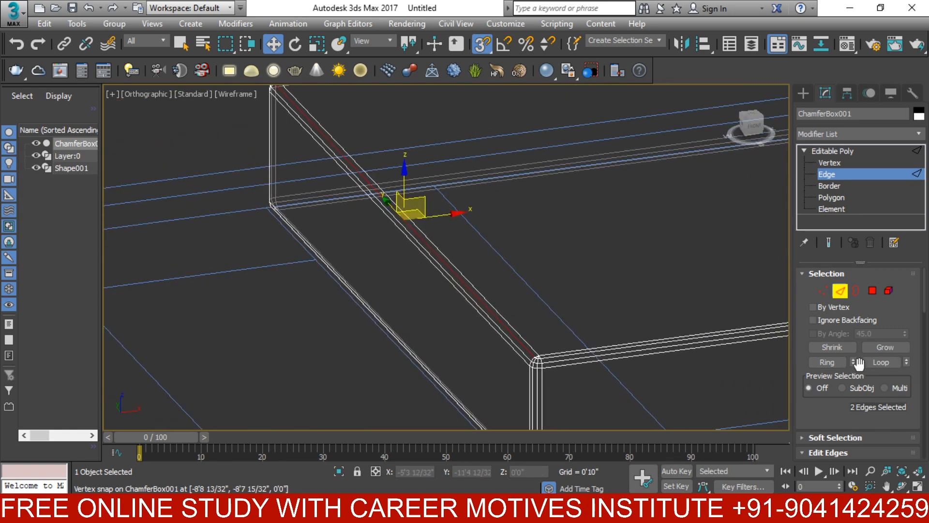
click(874, 363)
- Add a middle chamfer edge on the box's bottom perimeter to the selection and extend it into a loop around the base
scroll(421, 251, down, 5)
scroll(355, 347, up, 5)
scroll(502, 323, up, 10)
scroll(517, 331, down, 5)
middle_drag(386, 210, 444, 181)
scroll(442, 251, up, 3)
scroll(444, 176, down, 7)
middle_drag(335, 114, 445, 284)
scroll(434, 205, up, 4)
scroll(384, 200, up, 2)
middle_drag(384, 200, 394, 249)
scroll(395, 224, up, 4)
scroll(351, 230, up, 3)
scroll(397, 289, down, 2)
scroll(355, 235, up, 1)
middle_drag(408, 307, 310, 175)
scroll(379, 280, up, 1)
scroll(370, 266, down, 9)
alt+middle_drag(379, 257, 430, 266)
middle_drag(376, 286, 394, 170)
alt+middle_drag(394, 170, 378, 188)
scroll(372, 194, up, 2)
scroll(370, 191, up, 3)
scroll(387, 180, up, 5)
scroll(315, 135, up, 2)
ctrl+click(293, 93)
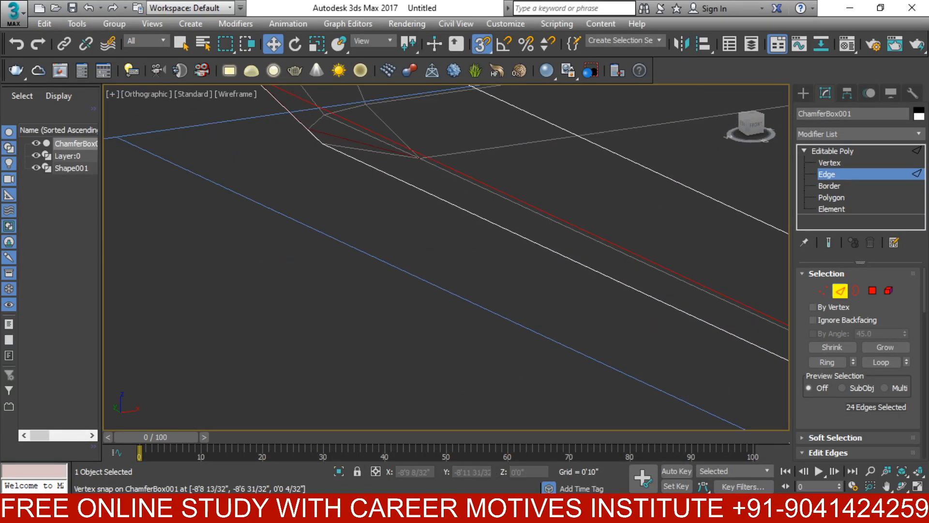
click(881, 362)
- Add the middle vertical edge of the box's front-left corner to the selection and extend it into a loop
scroll(547, 242, down, 10)
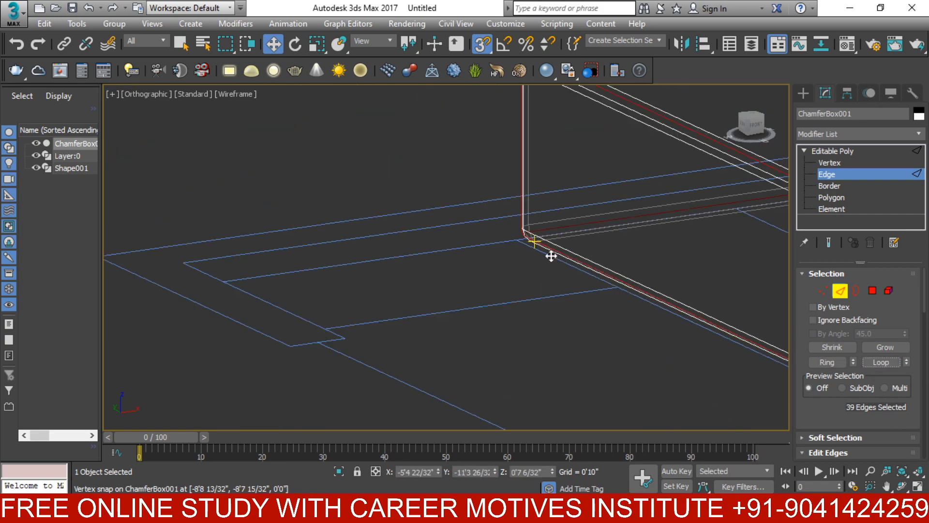
scroll(328, 326, up, 2)
scroll(479, 350, up, 1)
scroll(264, 212, up, 4)
scroll(322, 189, up, 3)
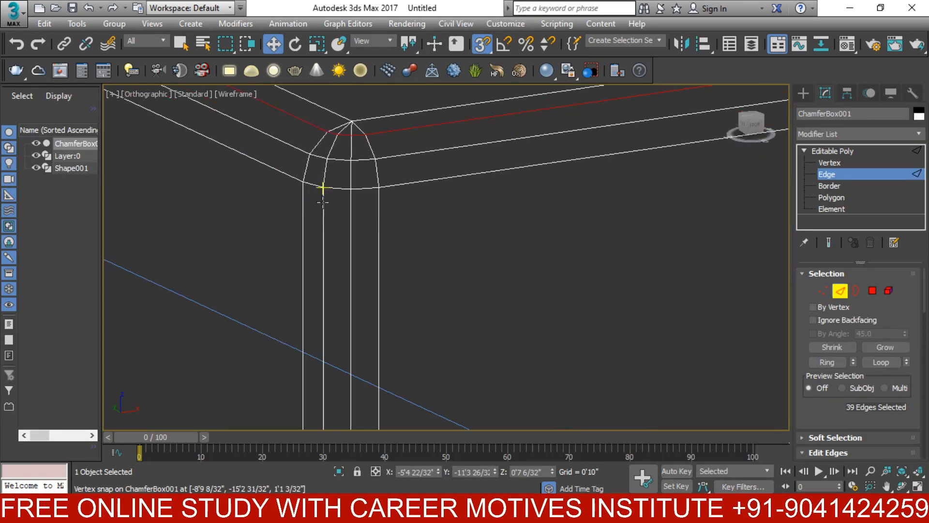
ctrl+click(350, 232)
click(893, 363)
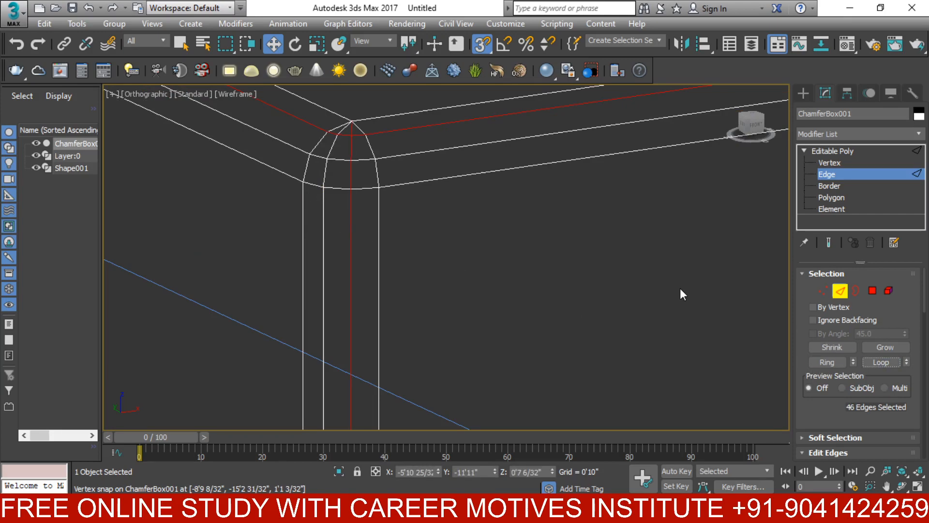
- Add the middle vertical edge of the front-right corner to the selection and extend it into a loop
scroll(536, 280, down, 6)
scroll(405, 247, up, 5)
scroll(553, 315, up, 4)
scroll(552, 298, down, 4)
alt+middle_drag(551, 294, 485, 295)
scroll(484, 296, down, 3)
scroll(393, 320, up, 5)
scroll(393, 319, up, 3)
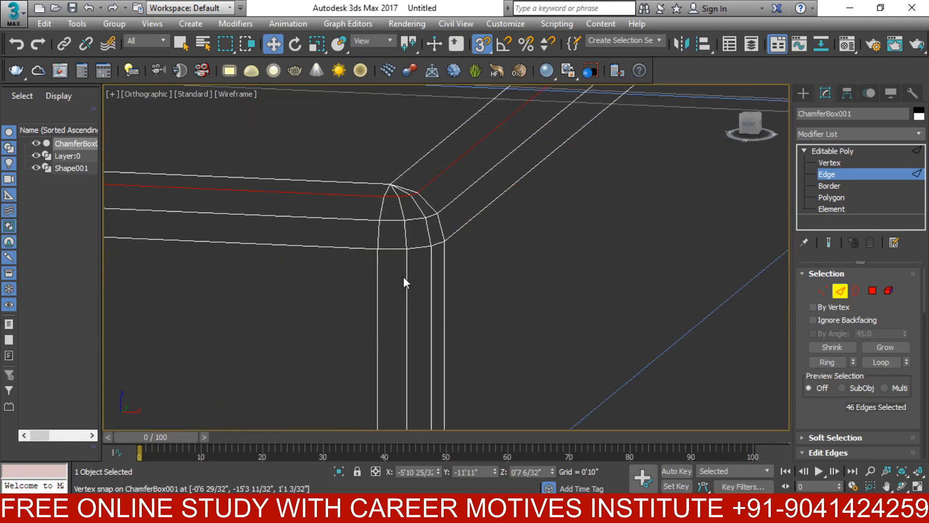
ctrl+click(407, 271)
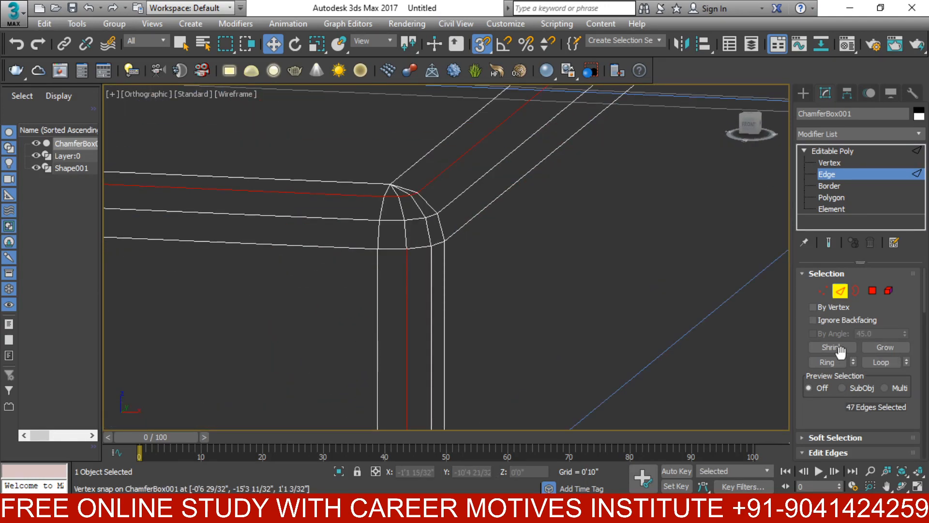
click(878, 364)
- Add the middle chamfer edge of the back-right corner to the selection and extend it into a loop
scroll(580, 279, down, 5)
middle_drag(670, 185, 557, 285)
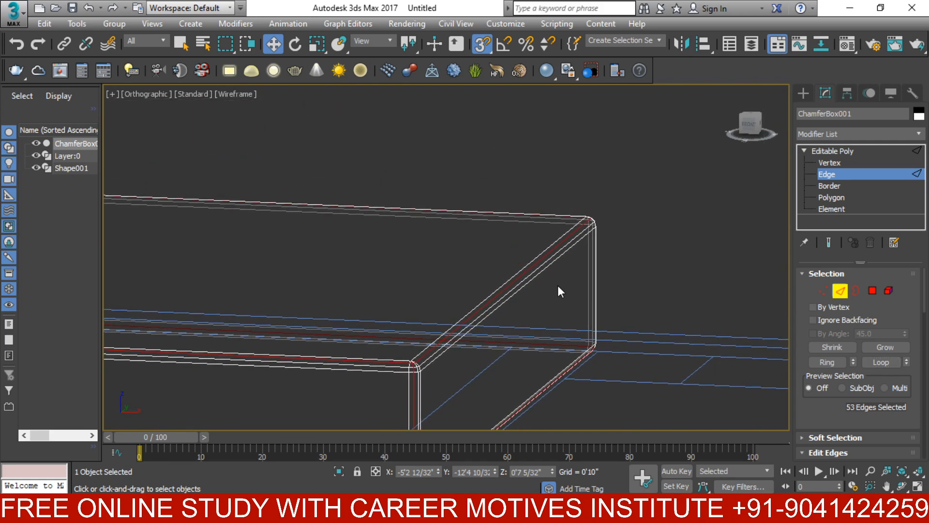
scroll(557, 286, down, 3)
scroll(606, 332, up, 5)
scroll(521, 245, up, 3)
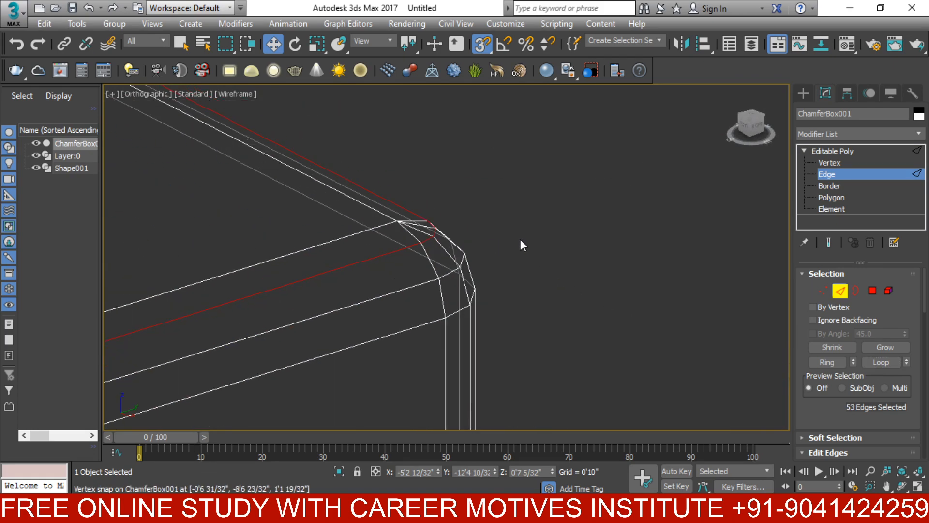
ctrl+click(467, 291)
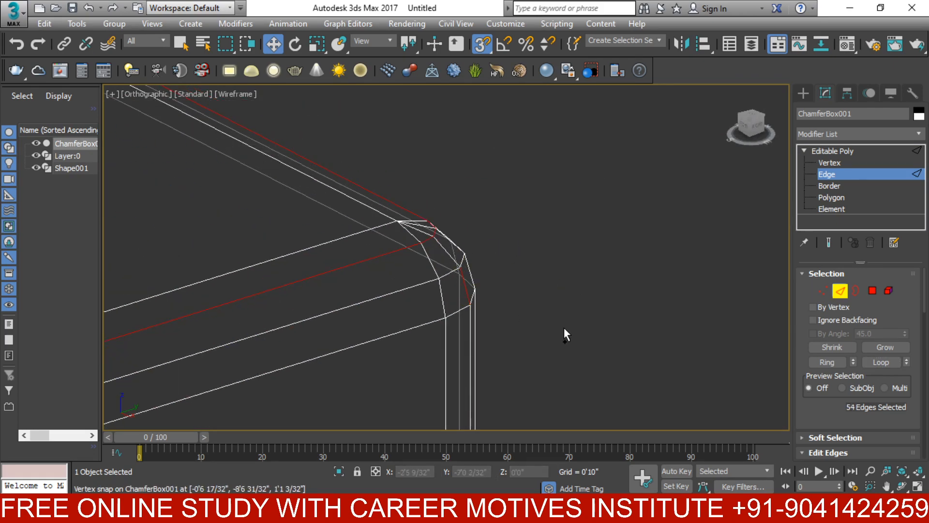
click(877, 362)
- Create a smooth shape from the selected edge loops of the bed box
scroll(492, 303, down, 5)
scroll(386, 222, up, 5)
scroll(385, 222, up, 3)
alt+middle_drag(385, 222, 484, 296)
scroll(474, 296, down, 3)
middle_drag(271, 402, 474, 266)
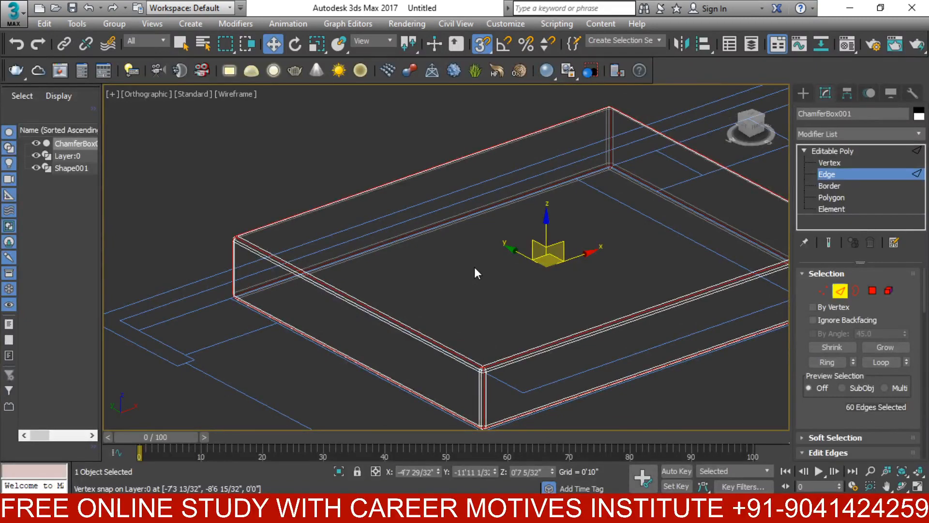
drag(923, 292, 928, 350)
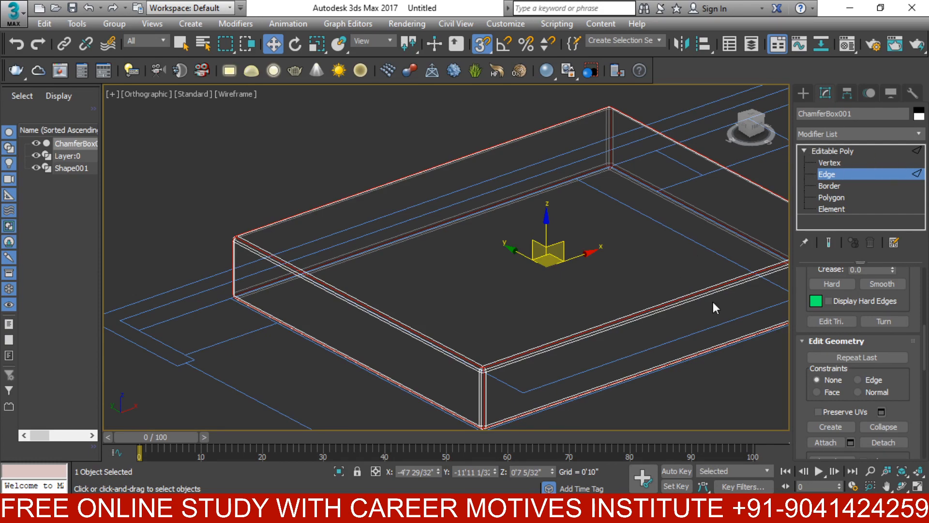
scroll(923, 341, up, 5)
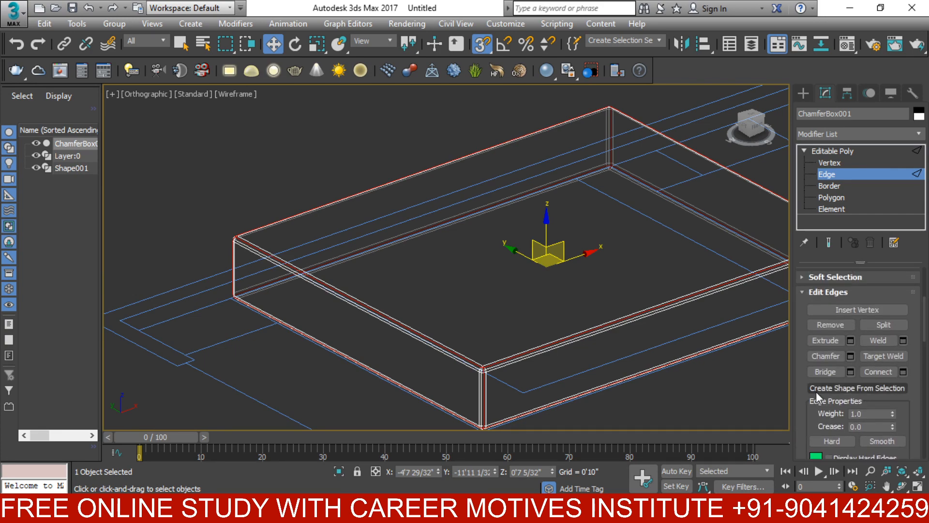
click(873, 388)
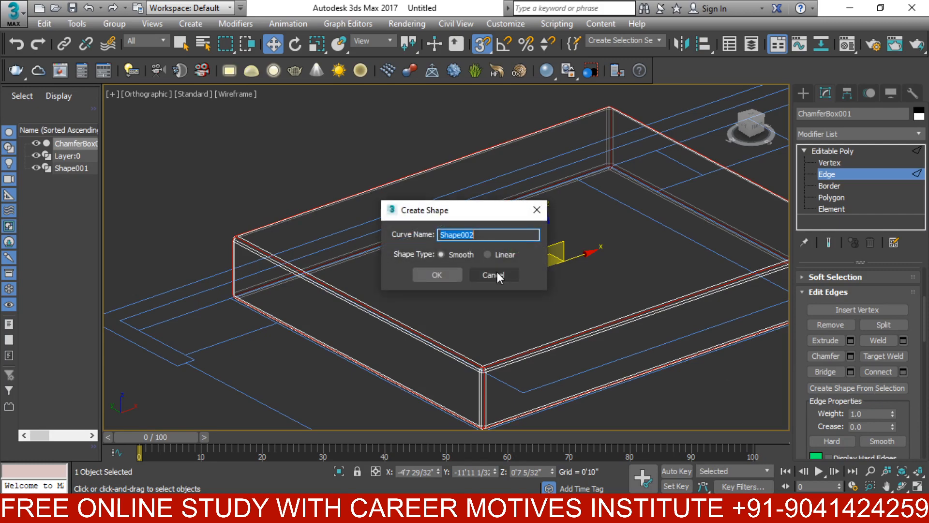
click(427, 276)
- Leave edge editing and hide the chamfer box so only the extracted edge lines and floor plan remain
alt+middle_drag(439, 275, 785, 101)
click(803, 93)
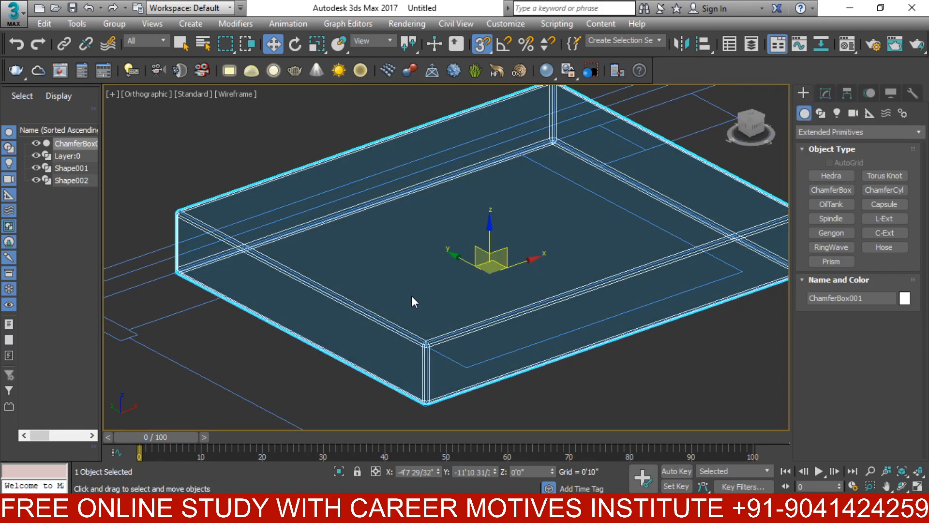
click(412, 295)
scroll(411, 295, up, 10)
click(379, 343)
right_click(379, 286)
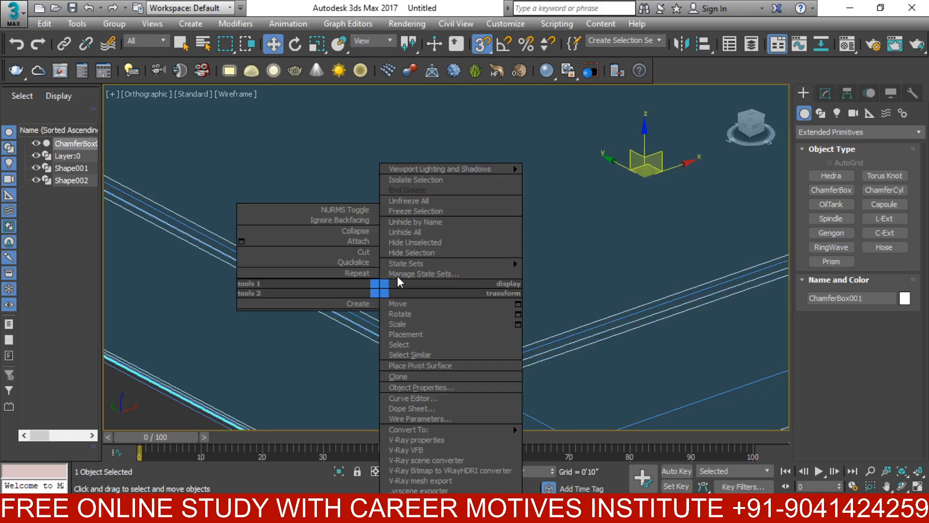
click(426, 249)
- Select the extracted edge shape and unhide all objects to bring back the bed box
scroll(414, 339, down, 8)
scroll(339, 290, up, 3)
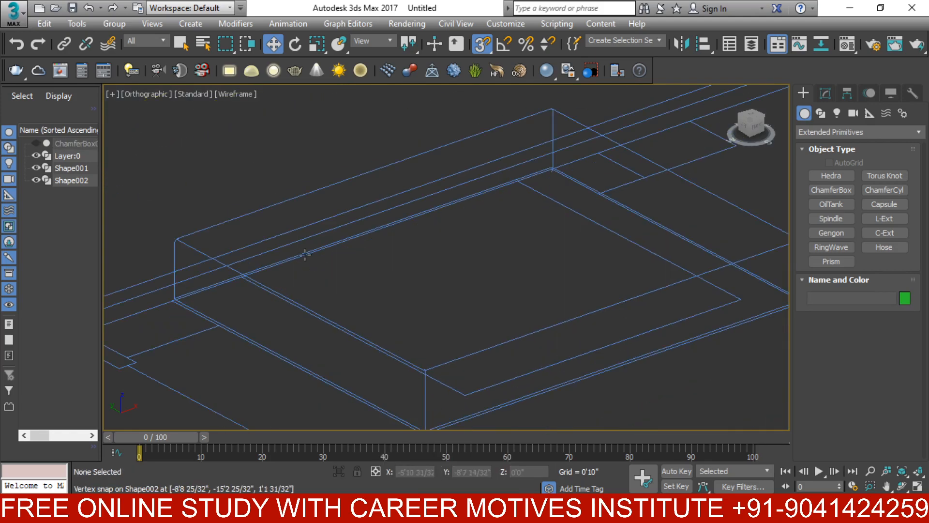
click(278, 204)
scroll(382, 215, down, 3)
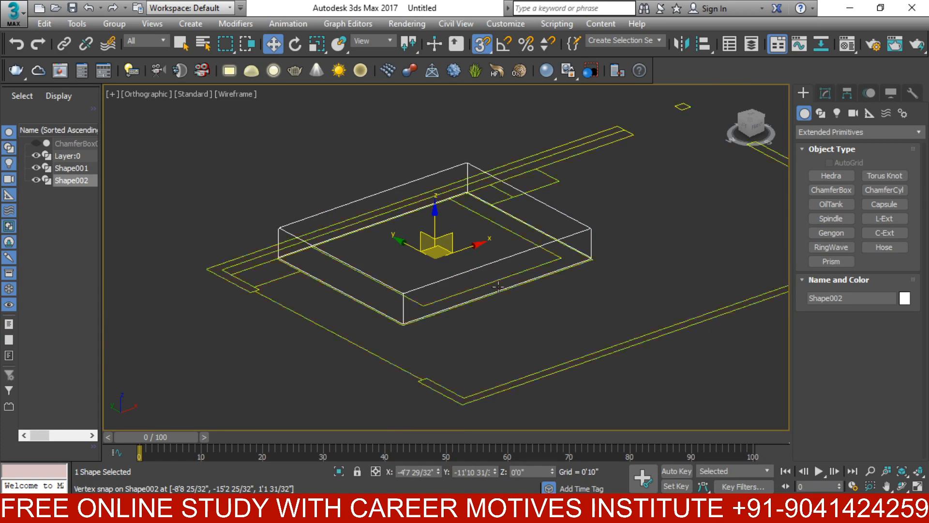
mouse_move(576, 329)
alt+middle_down()
mouse_move(506, 312)
mouse_move(425, 315)
mouse_move(496, 305)
mouse_move(571, 334)
alt+middle_up()
right_click(418, 257)
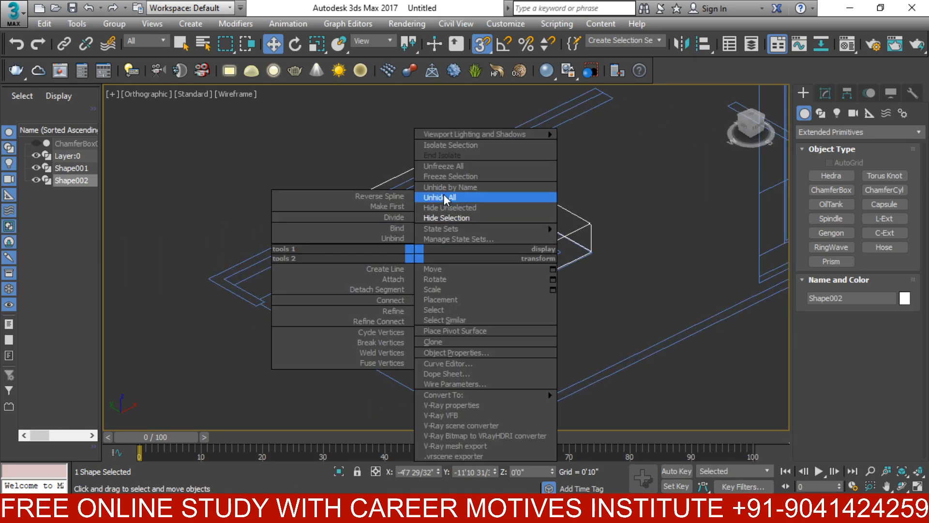
click(443, 195)
- Switch the viewport from wireframe to default shading and view the whole bed box with its edge shape
scroll(357, 265, up, 3)
middle_drag(283, 266, 412, 314)
scroll(301, 286, up, 2)
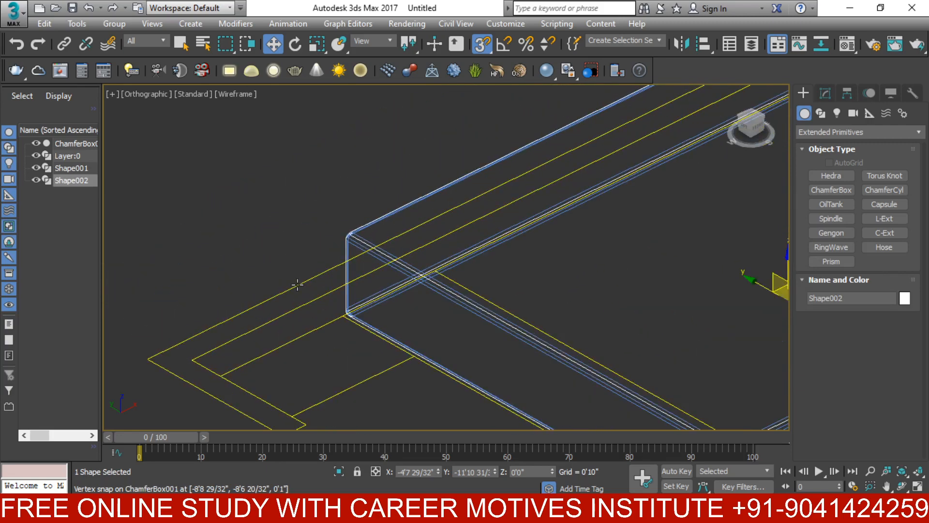
key(F3)
scroll(336, 315, down, 4)
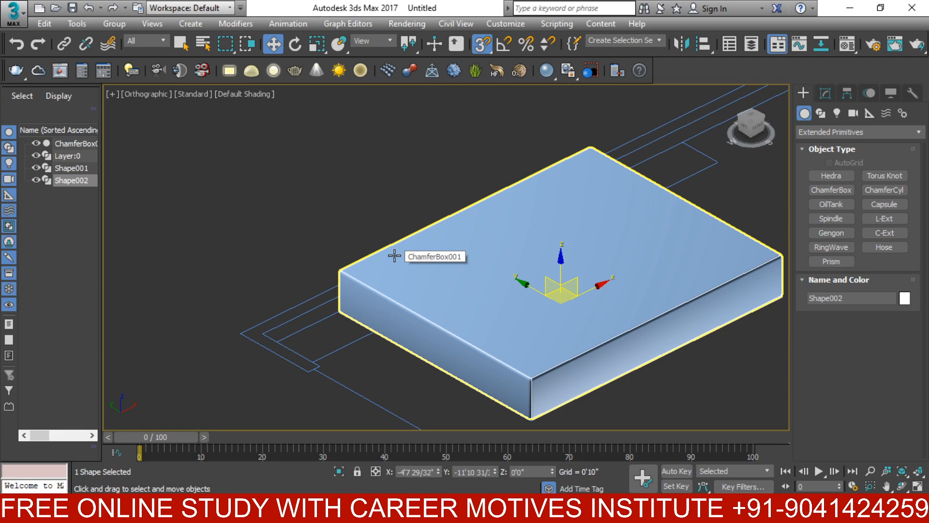
middle_drag(539, 343, 475, 336)
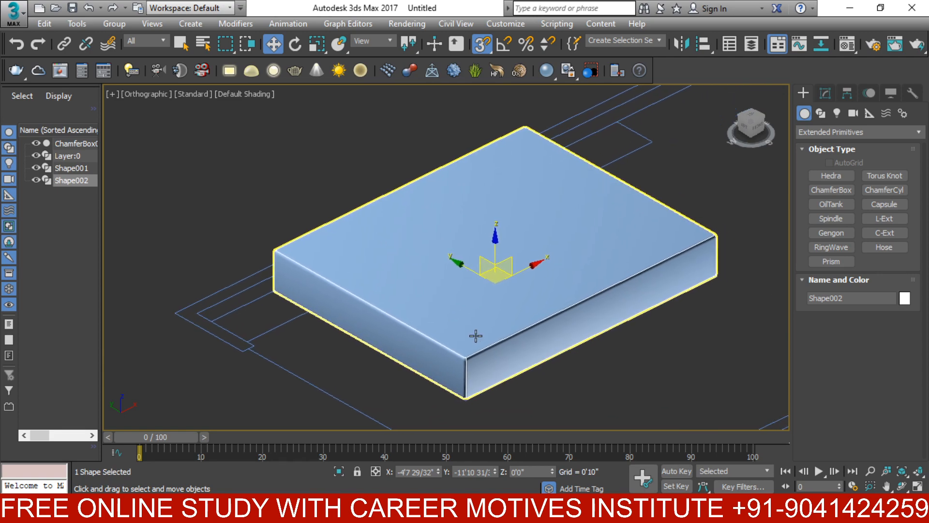
scroll(475, 336, up, 2)
- Switch to YouTube Studio to check the live stream dashboard and chat
key(alt+Tab)
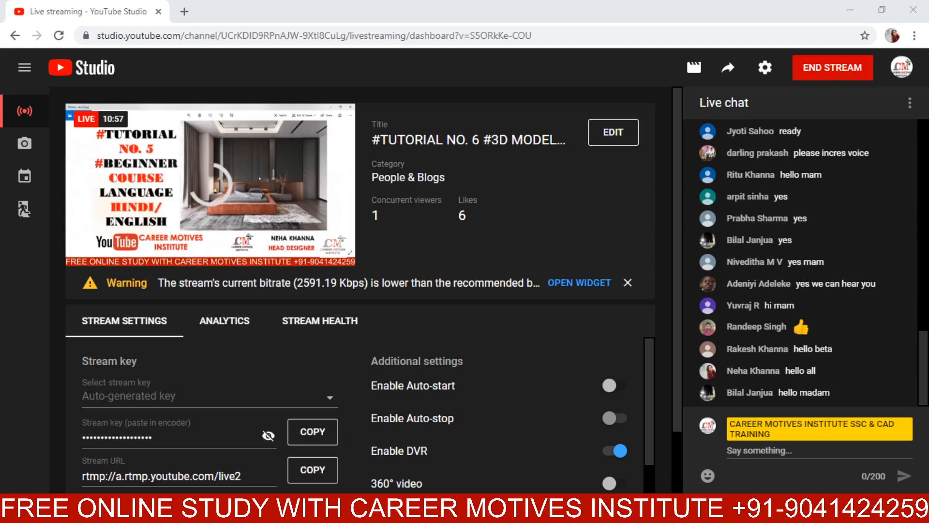
- Check the YouTube Studio live stream dashboard once more and return to the bed model in 3ds Max
key(alt+Tab)
scroll(554, 373, up, 5)
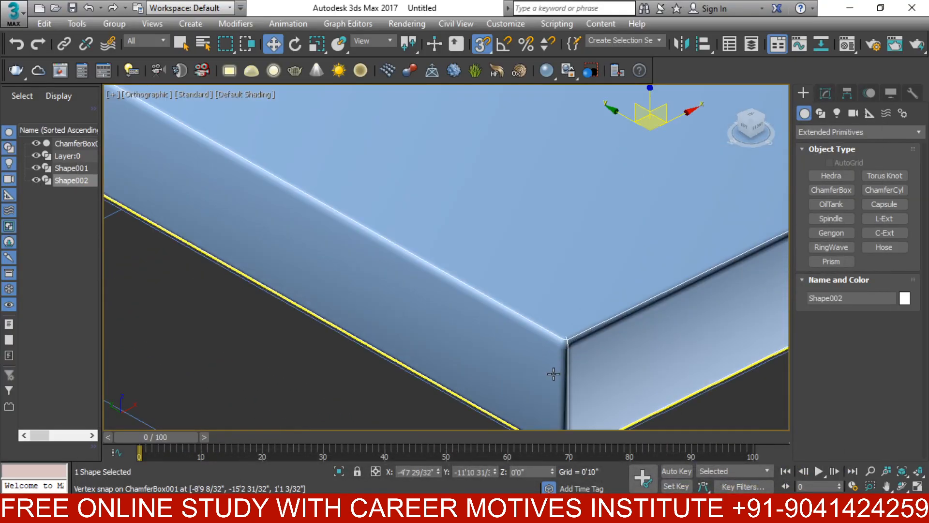
key(alt+Tab)
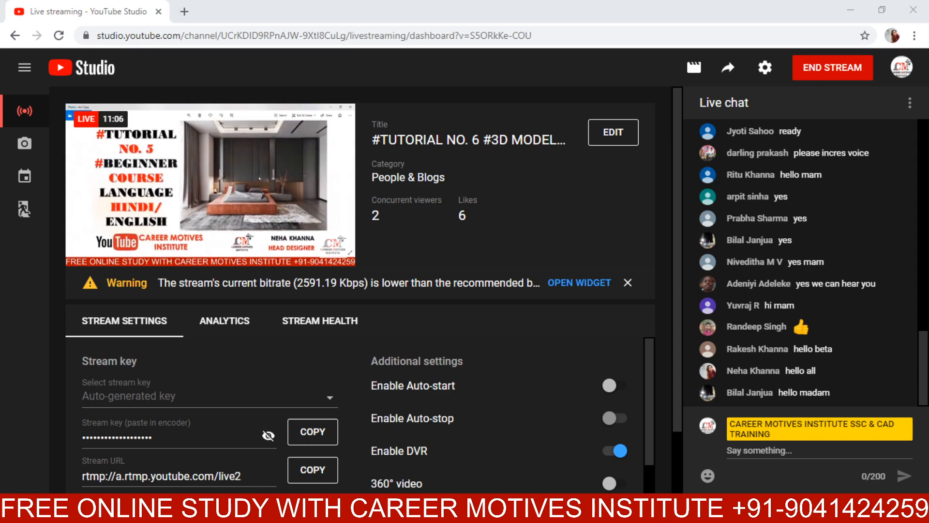
key(alt+Tab)
- Enable the extracted edge shape in both the renderer and the viewport in its Rendering settings
middle_drag(564, 263, 523, 227)
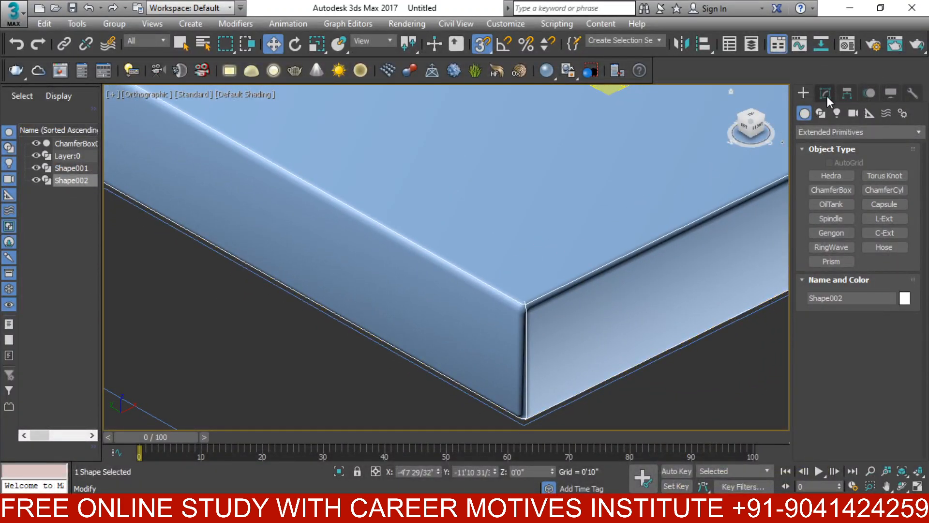
scroll(495, 326, up, 6)
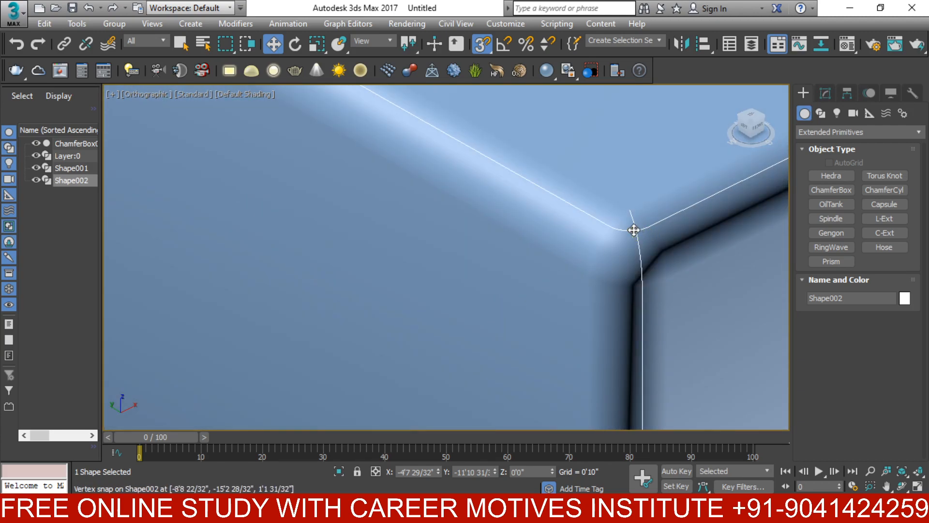
scroll(634, 230, down, 5)
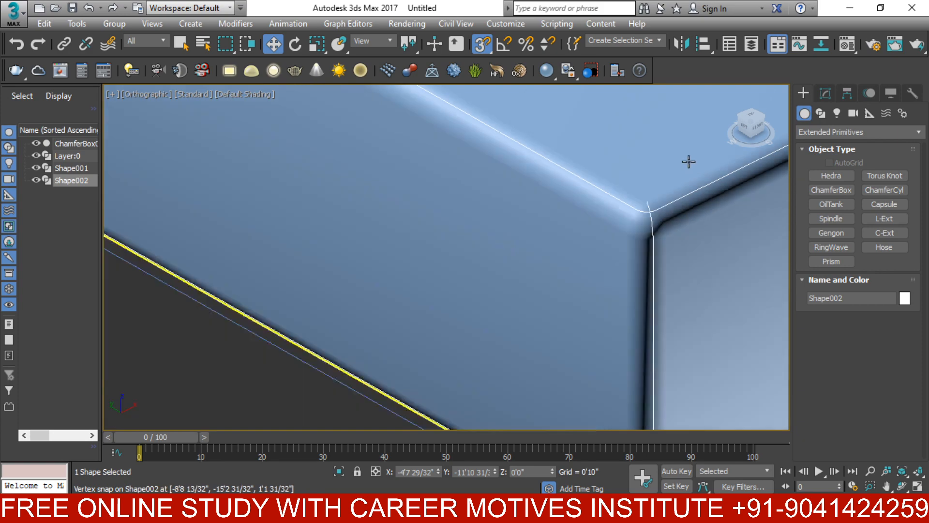
click(825, 93)
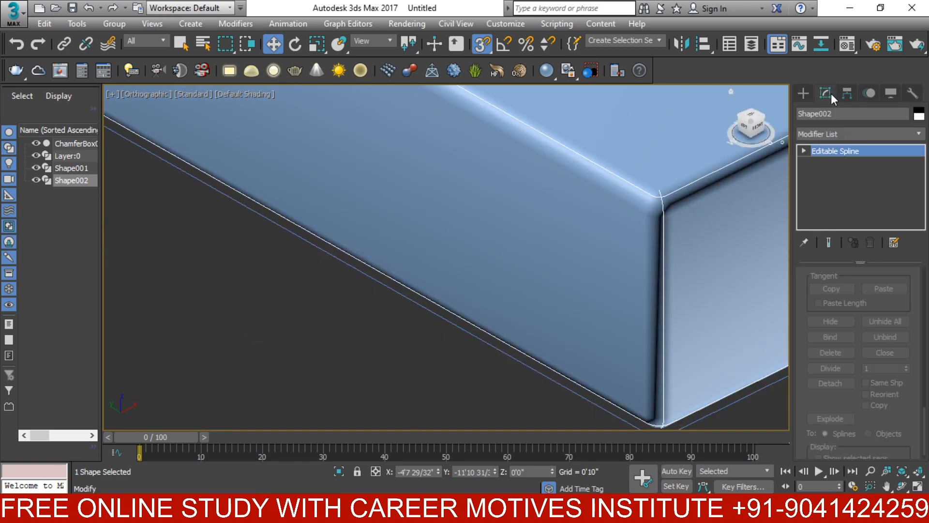
scroll(925, 279, up, 10)
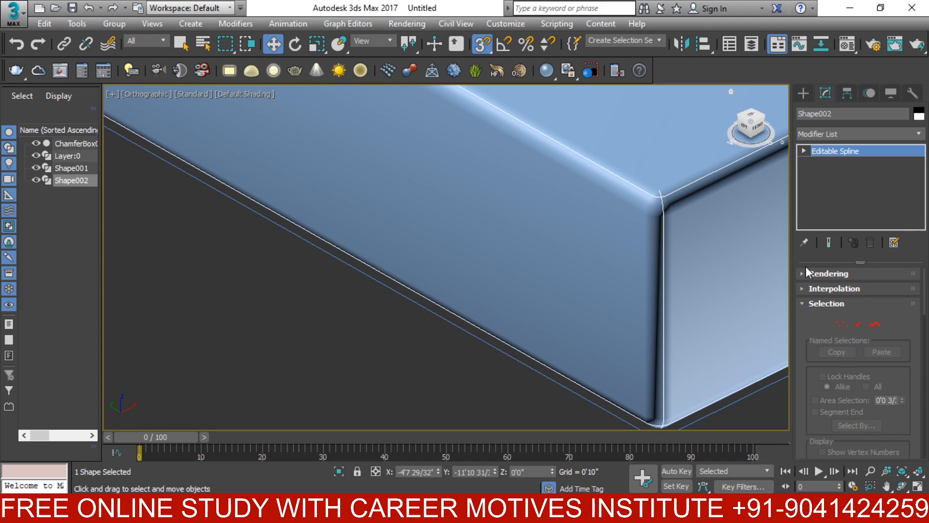
click(807, 272)
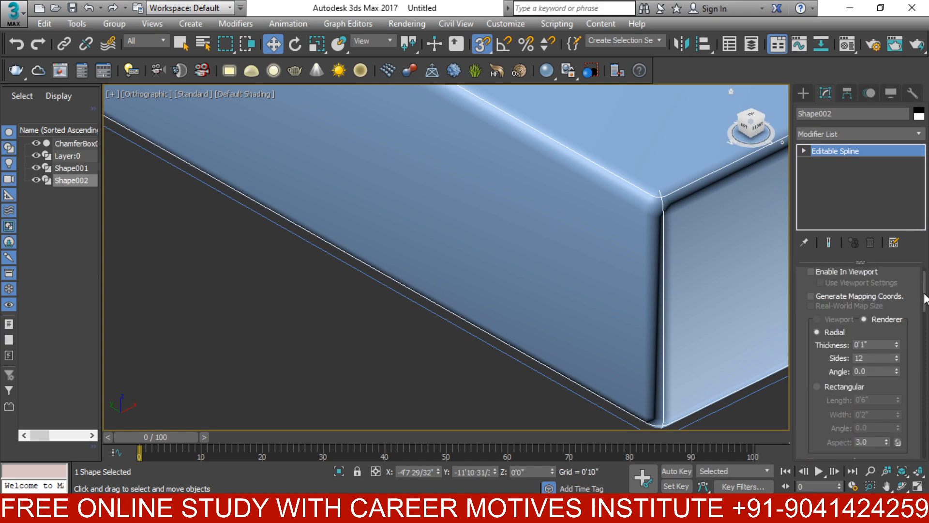
scroll(925, 299, up, 1)
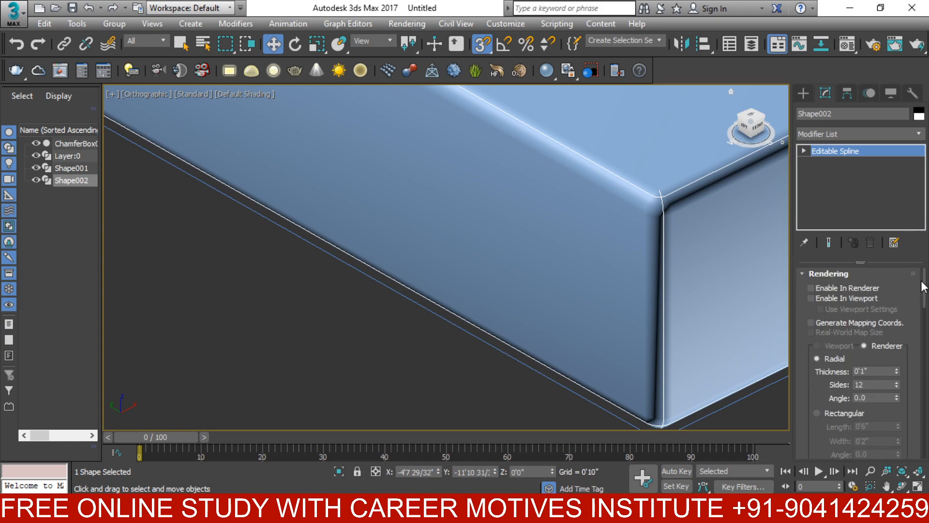
click(812, 287)
click(811, 297)
- Set the edge shape's radial rendering thickness to 0.5 inch
middle_drag(784, 311, 483, 284)
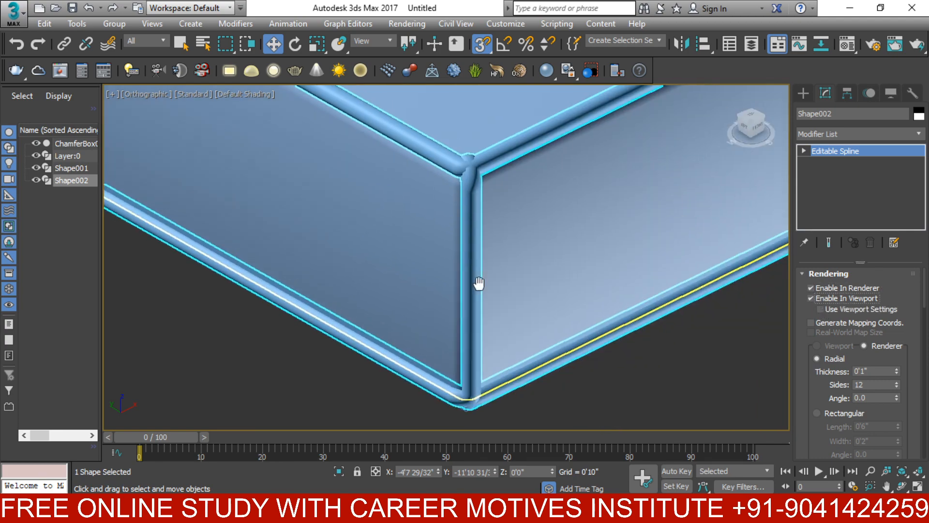
scroll(513, 287, down, 3)
scroll(460, 336, down, 5)
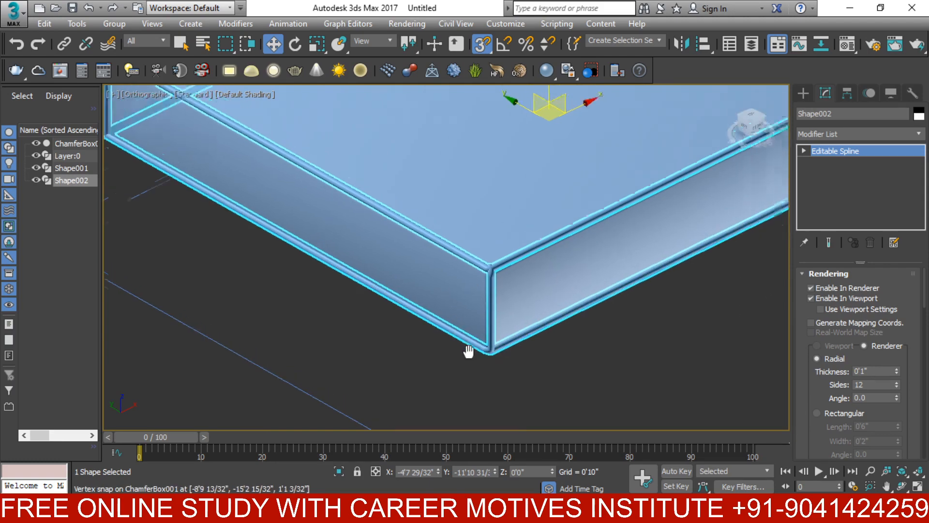
scroll(632, 373, up, 5)
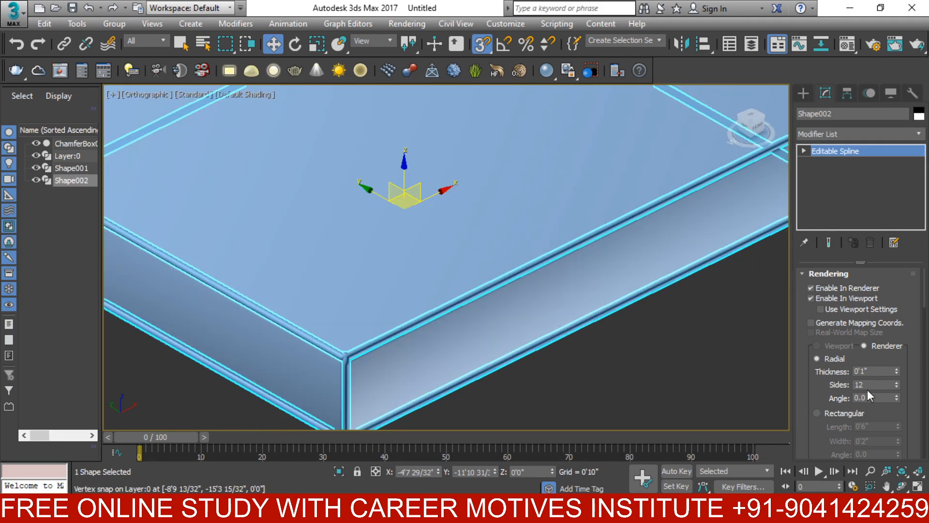
drag(898, 371, 913, 409)
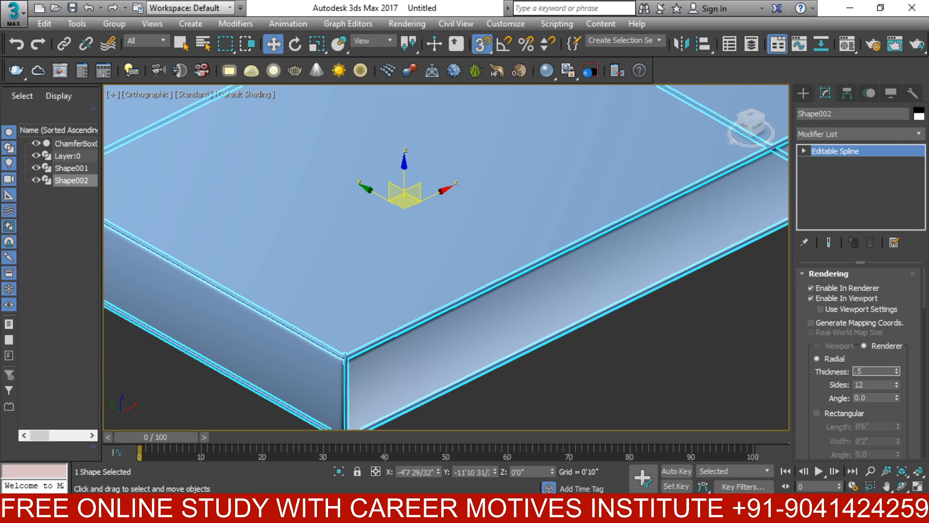
key(Return)
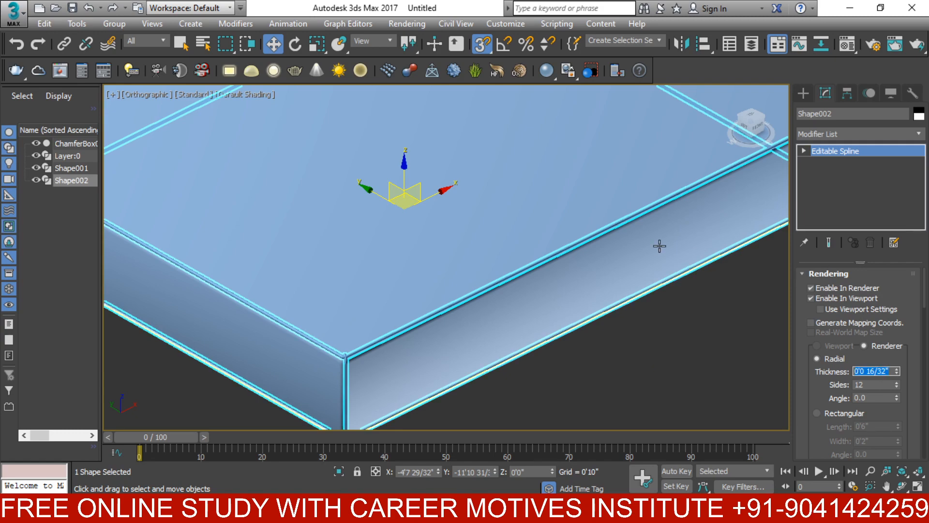
- Deselect the edge shape and examine the piping along the bed box's edges and corners
scroll(535, 314, down, 3)
middle_drag(563, 381, 569, 351)
alt+middle_drag(569, 352, 515, 396)
click(515, 396)
click(803, 94)
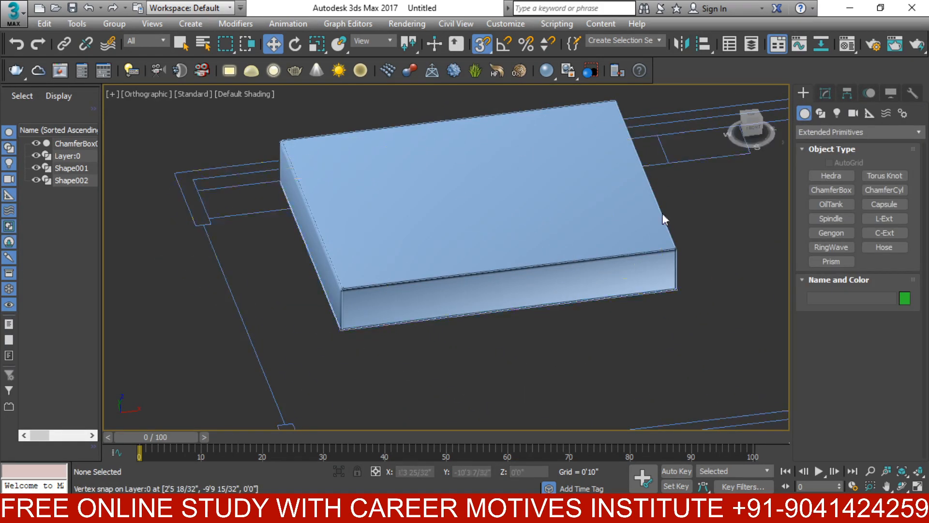
scroll(370, 341, up, 5)
middle_drag(370, 341, 666, 384)
scroll(470, 216, up, 2)
middle_drag(447, 224, 498, 357)
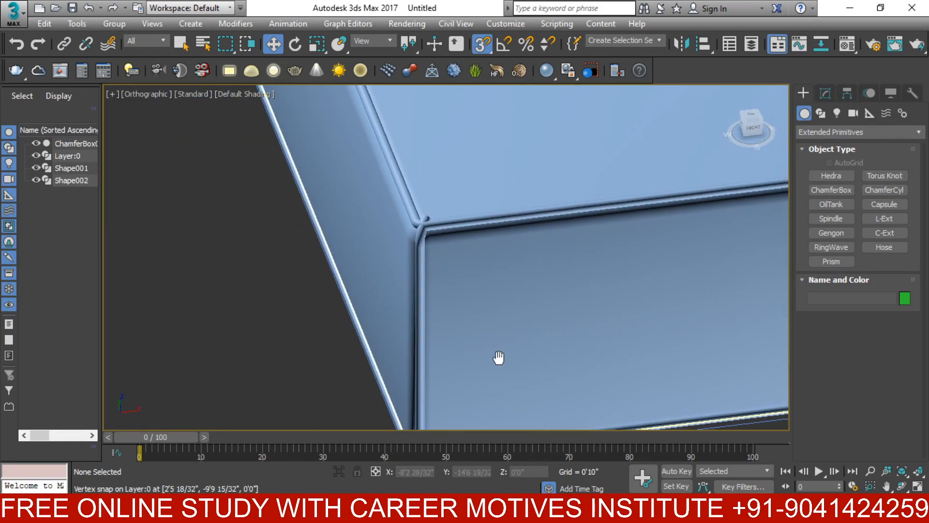
scroll(416, 271, down, 7)
middle_drag(604, 295, 456, 344)
scroll(563, 250, up, 4)
scroll(604, 369, up, 1)
scroll(638, 351, down, 2)
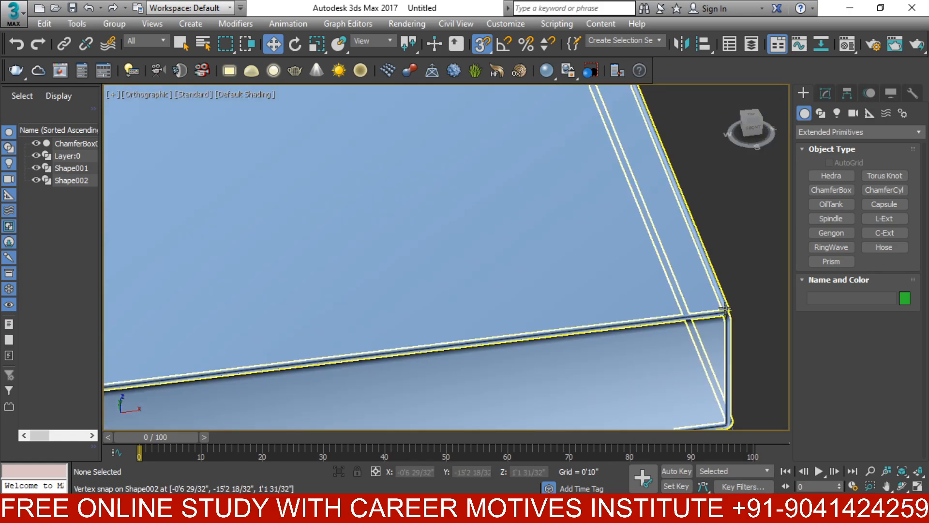
- Increase the edge shape's radial thickness to 0'0 20/32" and deselect it
click(702, 297)
click(826, 97)
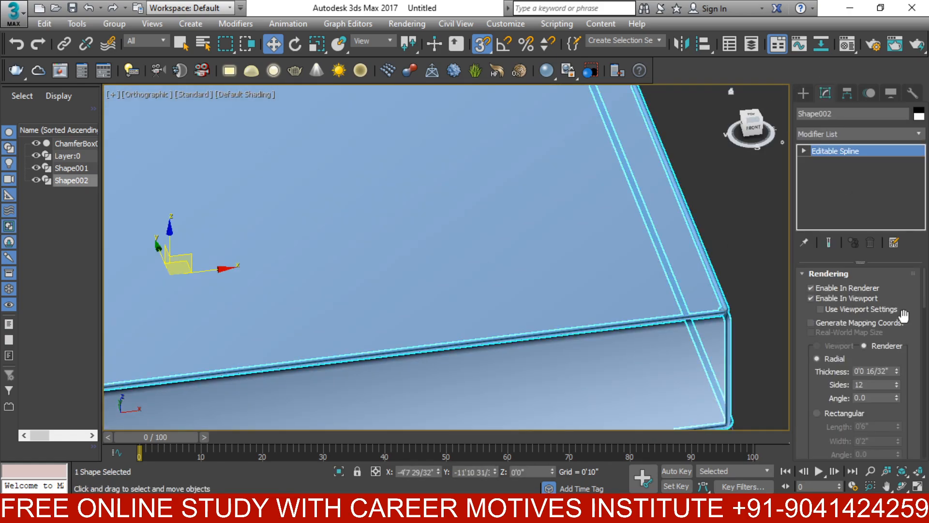
drag(897, 370, 896, 357)
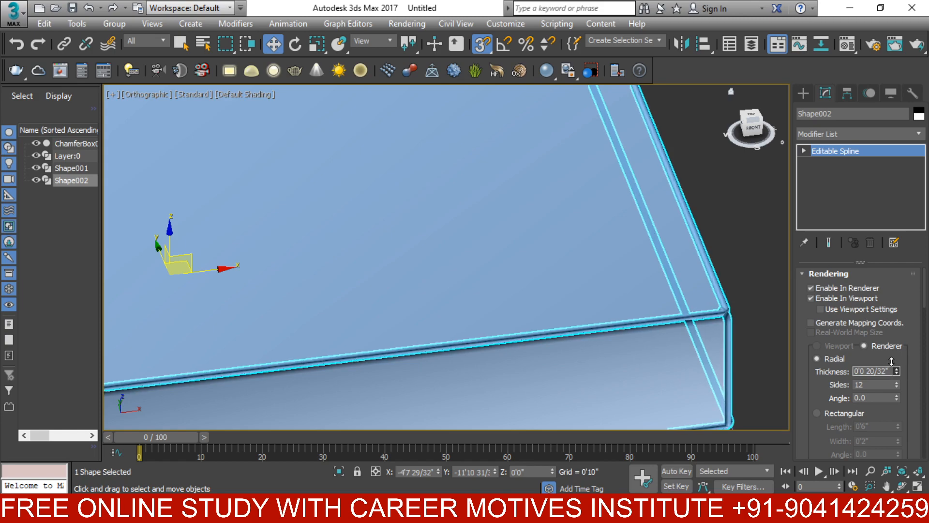
click(731, 216)
- Examine the thicker piping on the whole bed base and close up where it meets at the corners
scroll(730, 216, down, 5)
scroll(453, 314, up, 8)
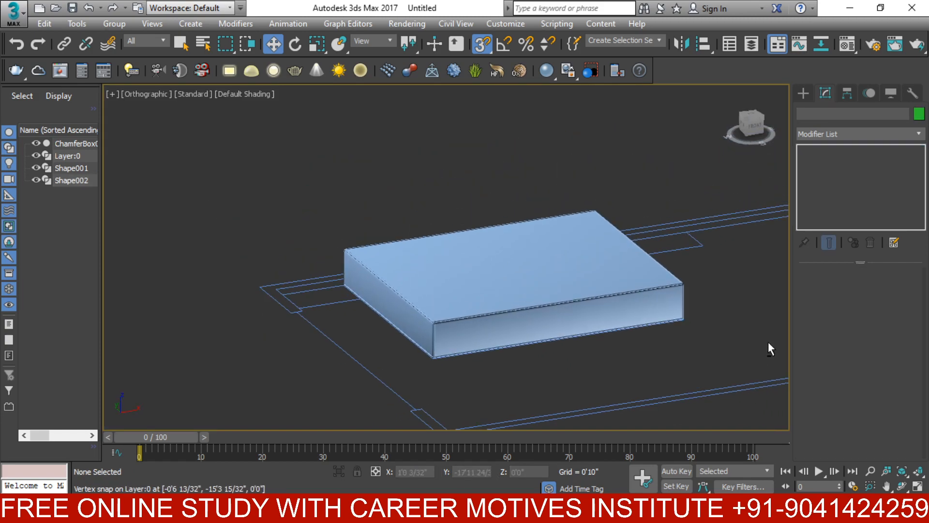
scroll(452, 314, down, 5)
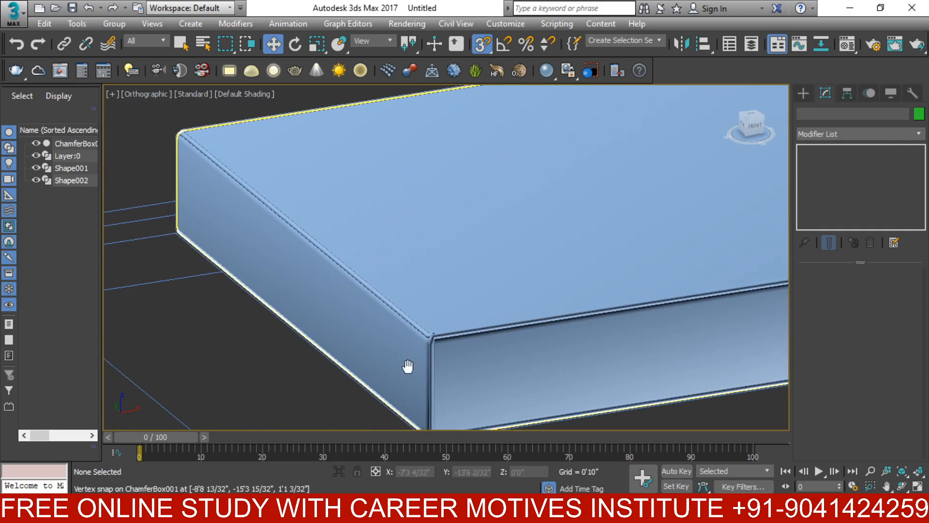
scroll(452, 363, up, 8)
middle_drag(518, 322, 522, 260)
scroll(537, 341, down, 5)
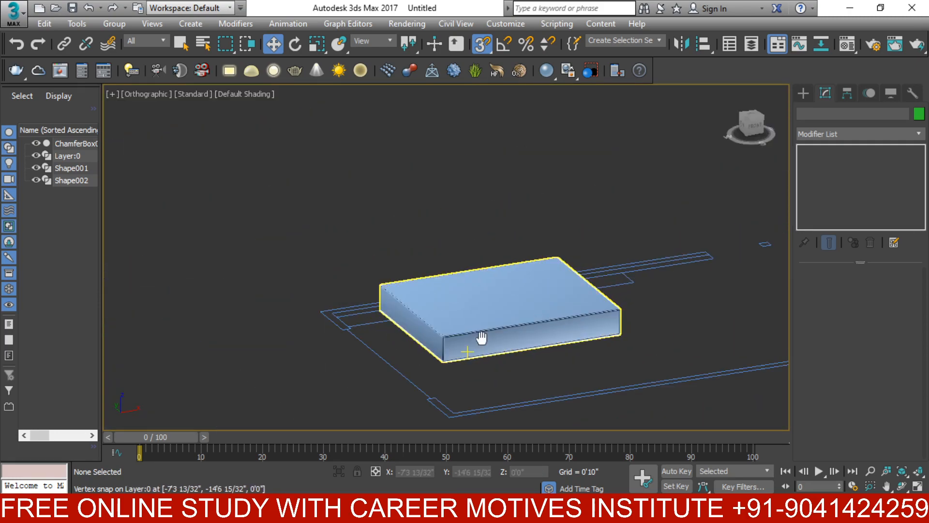
scroll(479, 334, up, 8)
scroll(398, 334, up, 5)
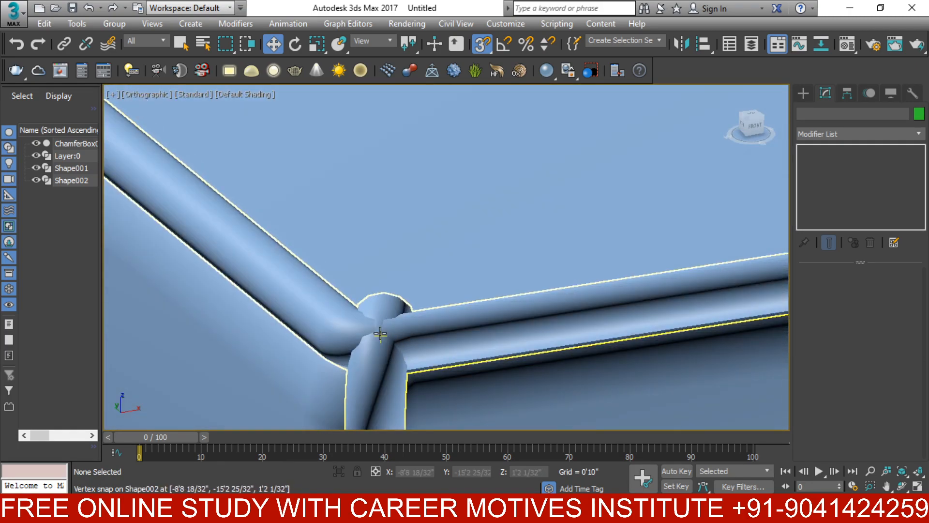
click(380, 334)
scroll(548, 325, down, 5)
alt+middle_drag(548, 326, 413, 345)
scroll(547, 327, up, 4)
scroll(337, 311, up, 5)
scroll(457, 172, up, 5)
scroll(459, 169, down, 5)
scroll(460, 194, down, 6)
- Create a standard Box 6'0" by 6'0" and about 1'6" high over the inner mattress rectangle of the floor plan
key(t)
key(z)
key(F3)
scroll(523, 225, down, 2)
click(803, 93)
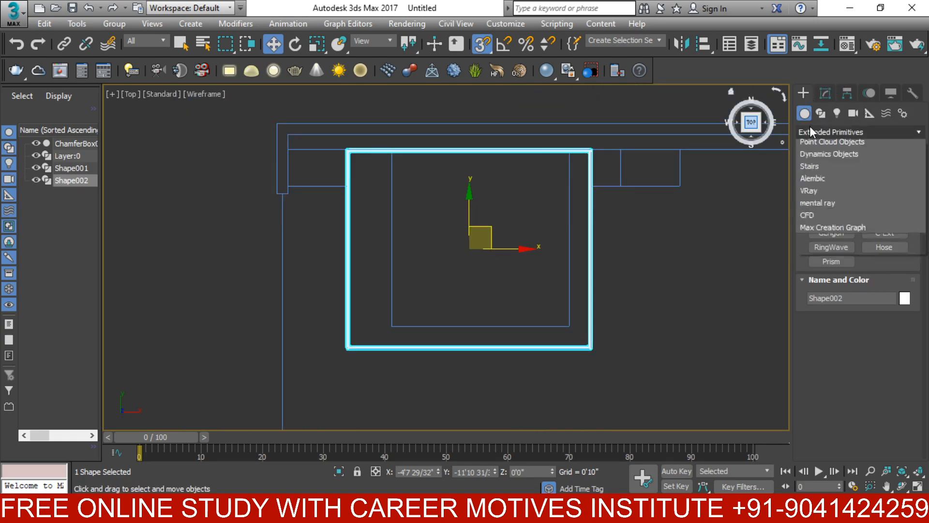
click(852, 131)
click(823, 145)
click(815, 178)
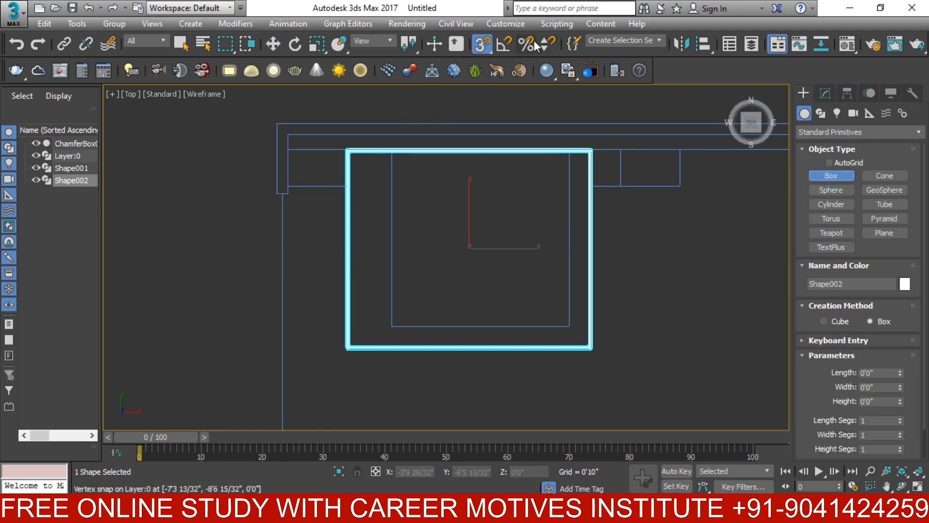
drag(395, 151, 569, 328)
key(f)
key(z)
scroll(502, 268, down, 5)
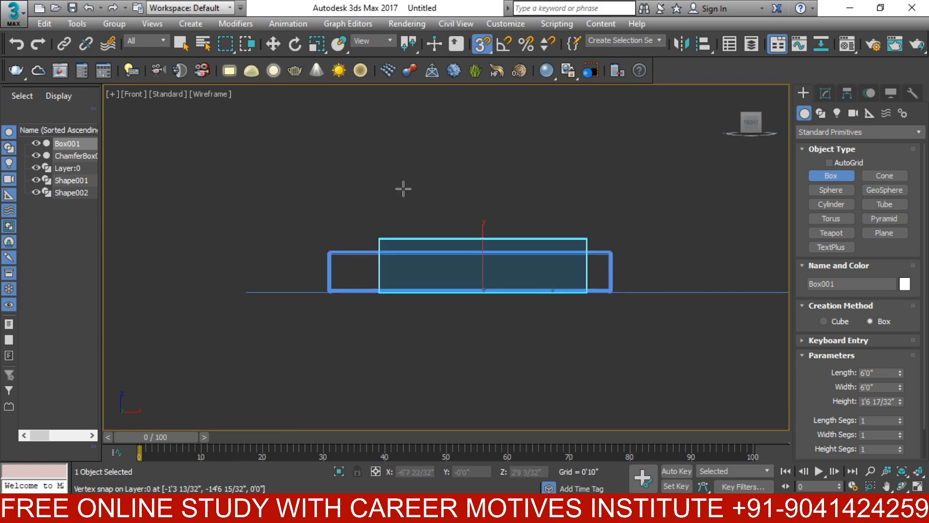
- Turn off snapping and raise the new box vertically in the front view so it cuts only partway into the bed base
click(274, 44)
click(488, 45)
drag(481, 245, 484, 226)
- Cut the raised box out of the chamfer box bed base with ProBoolean and view the resulting recess
alt+middle_drag(511, 273, 559, 304)
key(F3)
scroll(369, 300, up, 5)
click(311, 261)
click(838, 132)
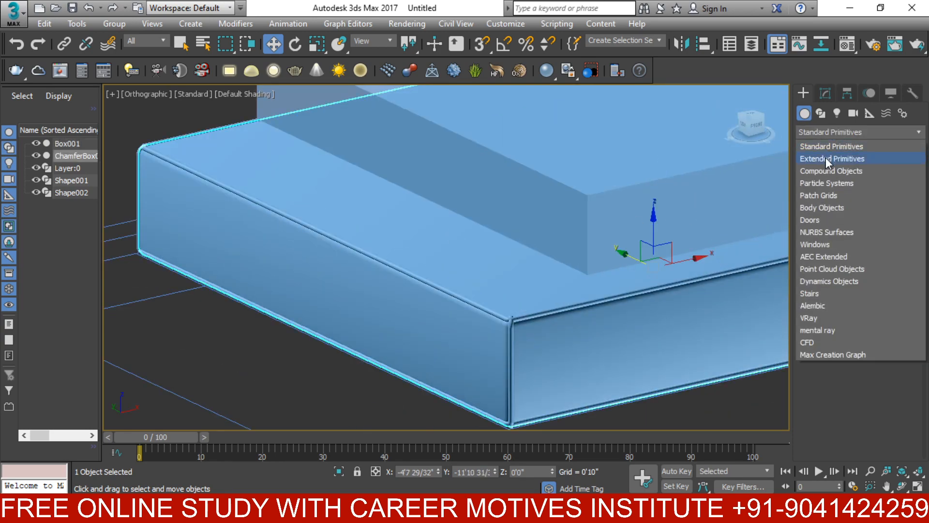
click(821, 170)
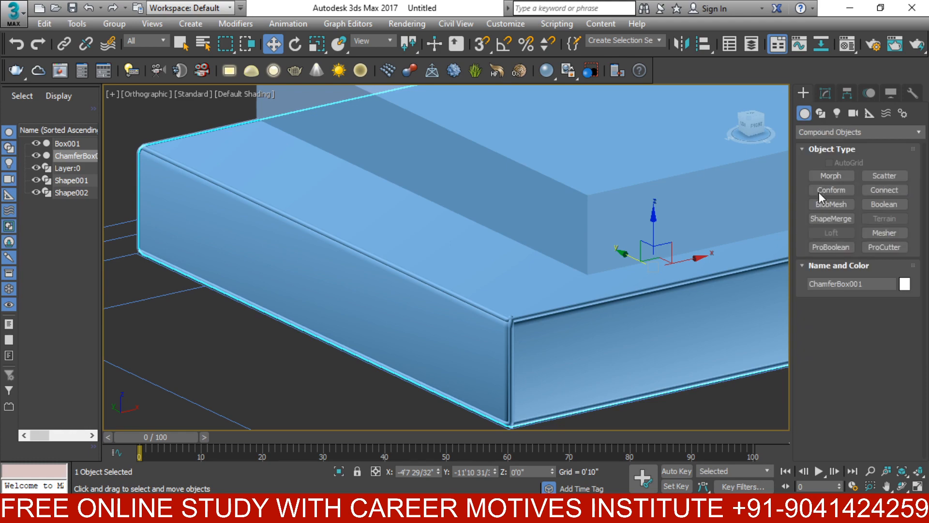
click(829, 245)
click(845, 320)
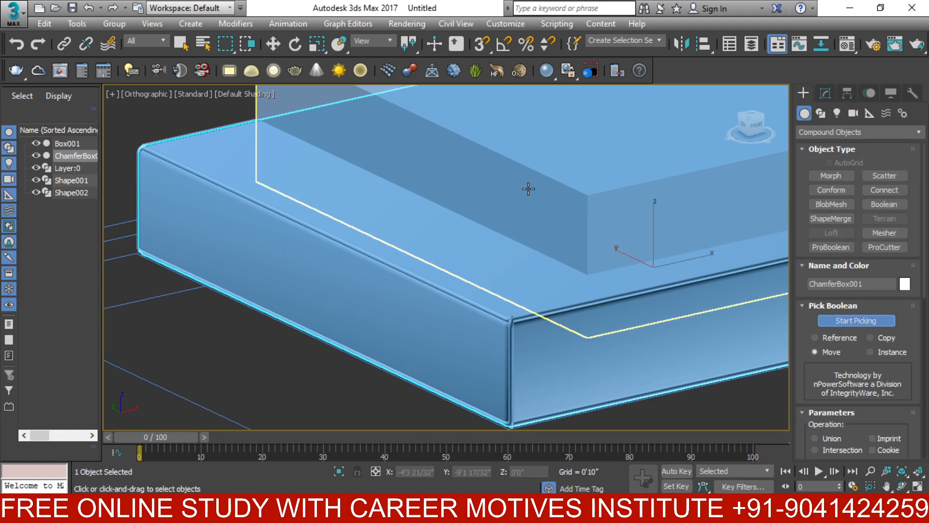
click(529, 187)
scroll(576, 208, down, 6)
alt+middle_drag(612, 244, 548, 245)
- Create a ChamferBox 5'11" by 6'0" and about 9" high over the recess outline, snapping to its corners in the top view
key(t)
key(w)
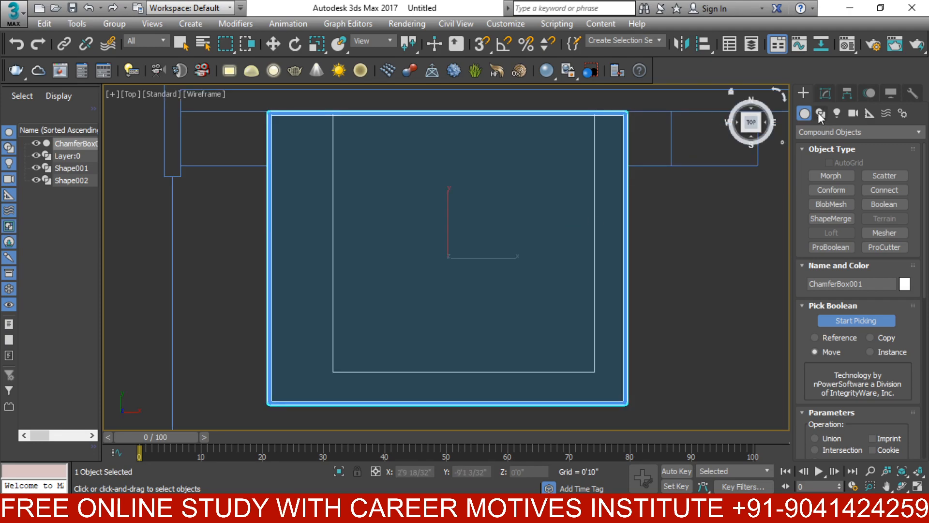
click(801, 132)
click(814, 144)
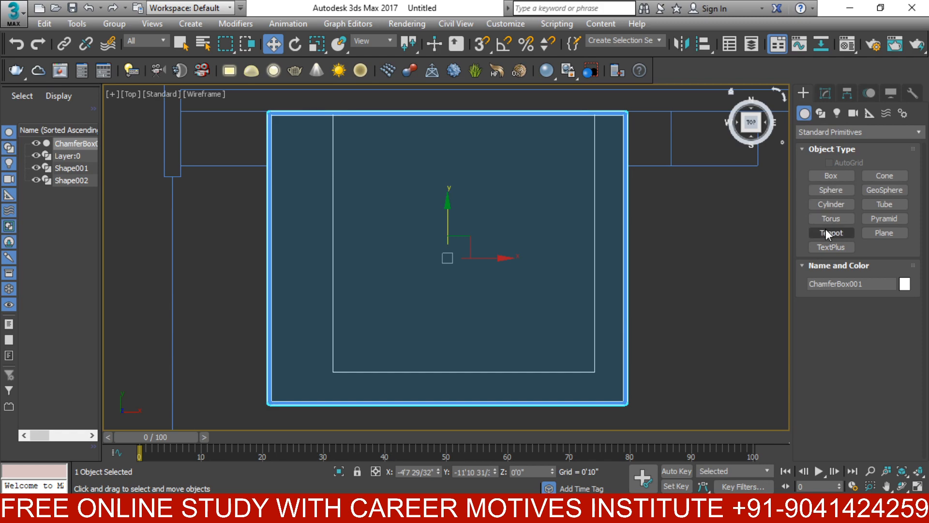
click(816, 130)
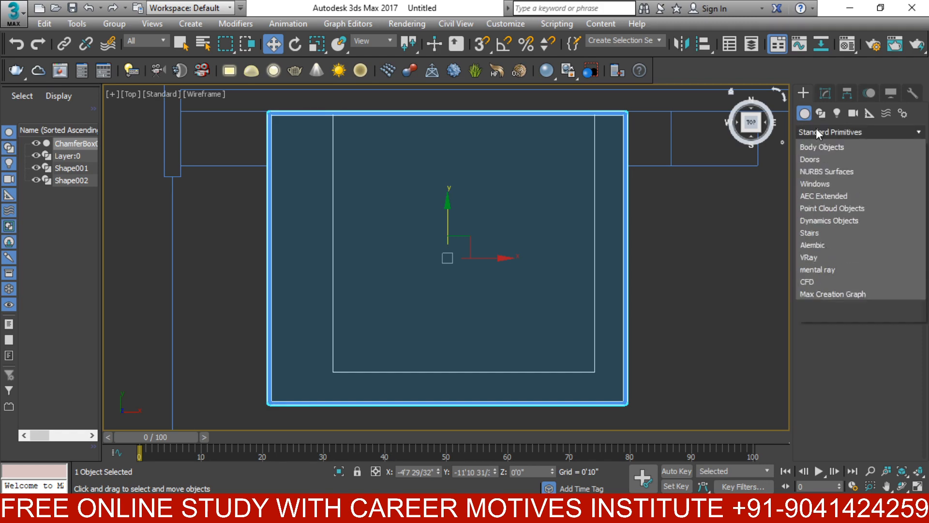
click(809, 158)
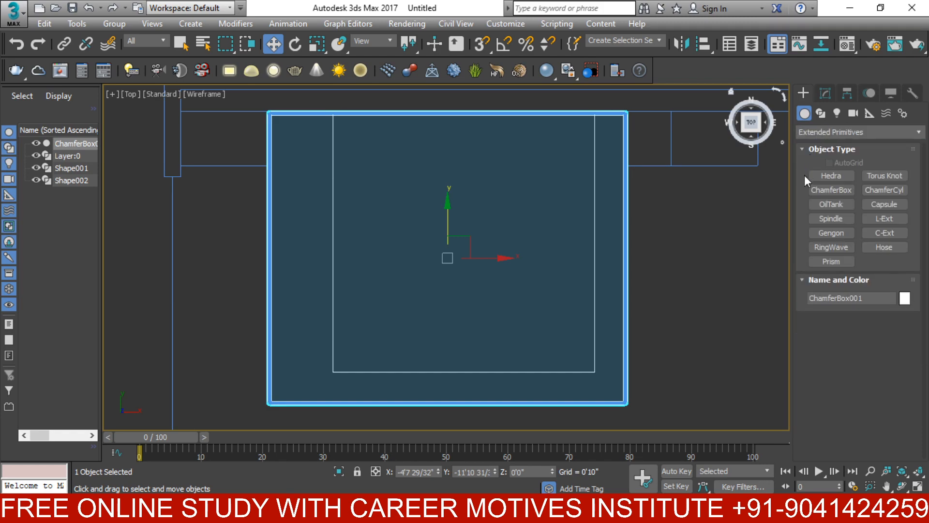
click(843, 190)
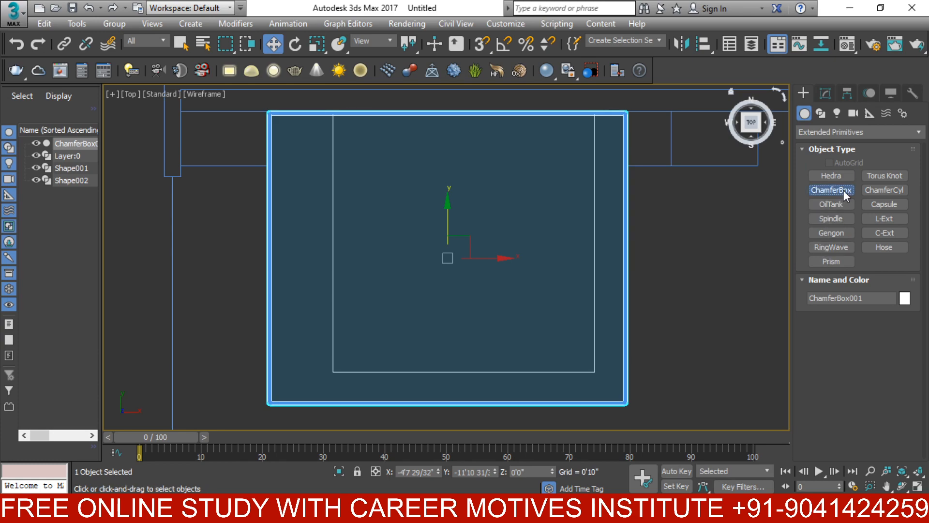
key(s)
drag(333, 368, 585, 125)
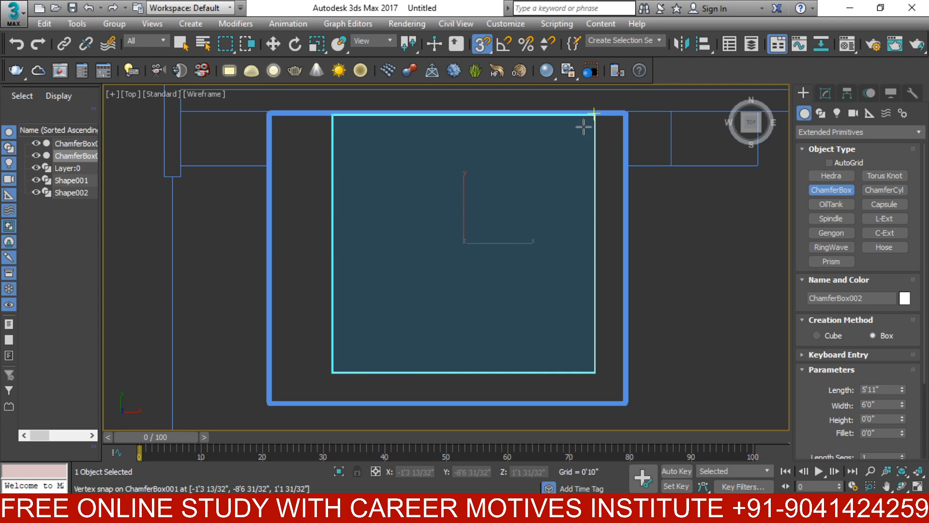
scroll(575, 151, down, 3)
alt+middle_drag(574, 151, 478, 240)
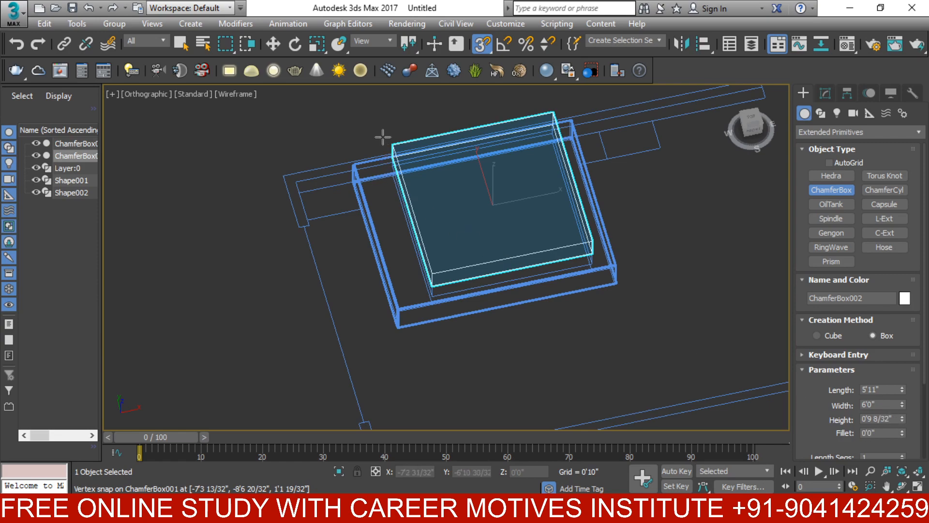
click(376, 110)
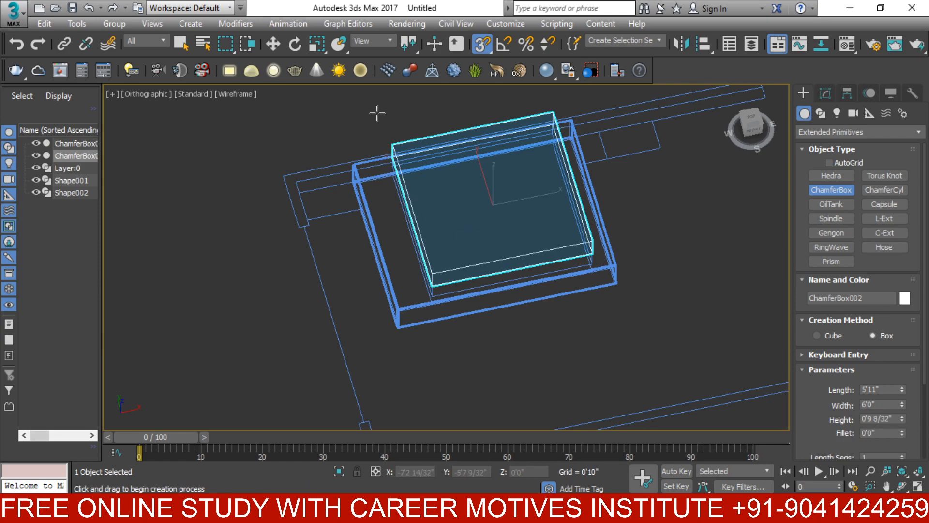
- Set the new chamfer box's height to 8", turn off snapping and lower it into the bed base recess in the front view
click(894, 418)
text(8)
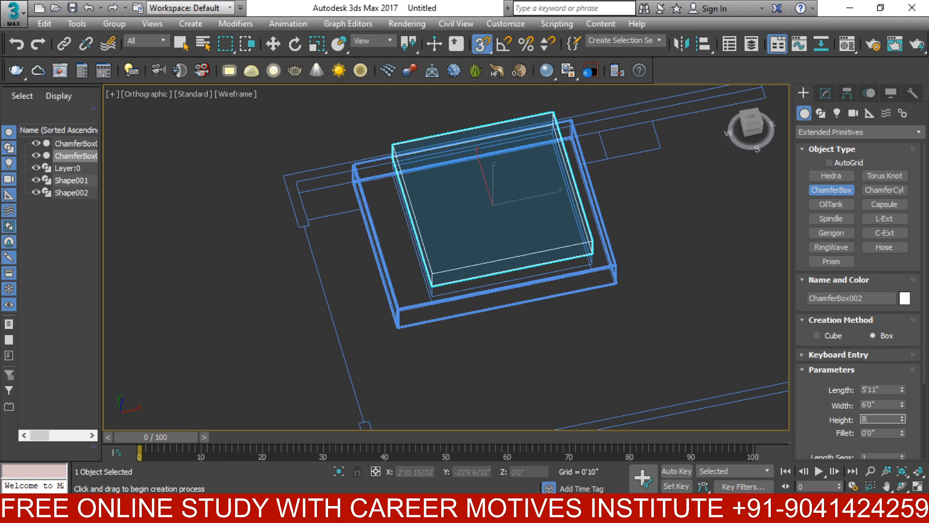
key(Return)
alt+middle_drag(626, 392, 574, 410)
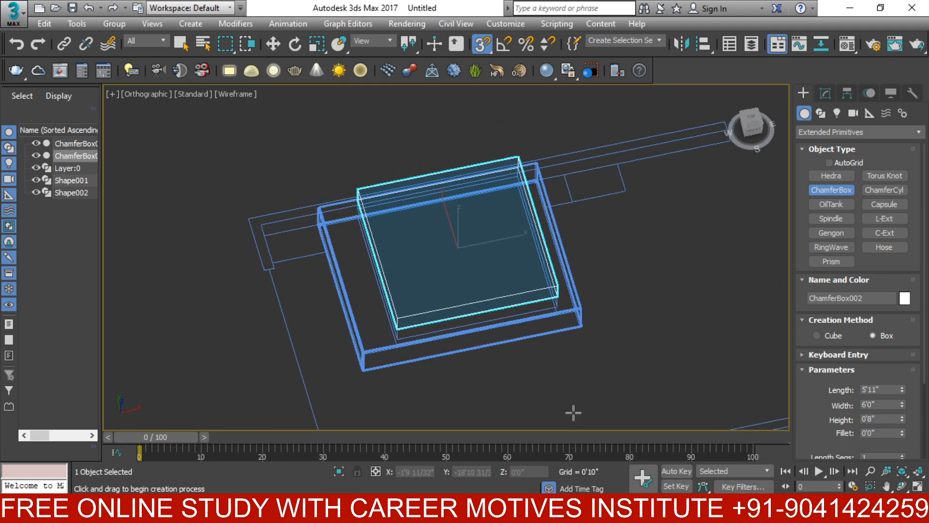
key(f)
click(482, 43)
click(279, 45)
drag(446, 244, 444, 307)
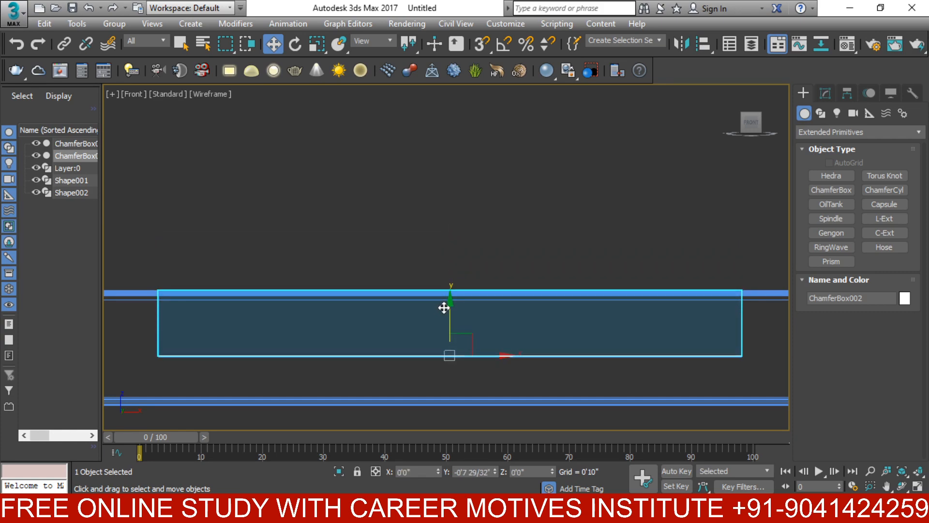
- Set the mattress chamfer box's height to 10" so it rises above the bed base
click(825, 93)
drag(901, 321, 901, 298)
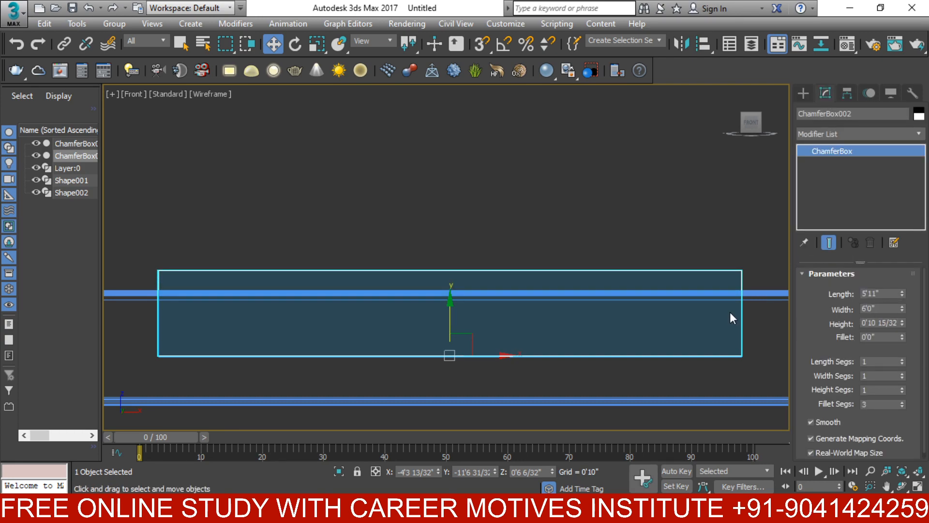
scroll(730, 312, down, 2)
double_click(866, 323)
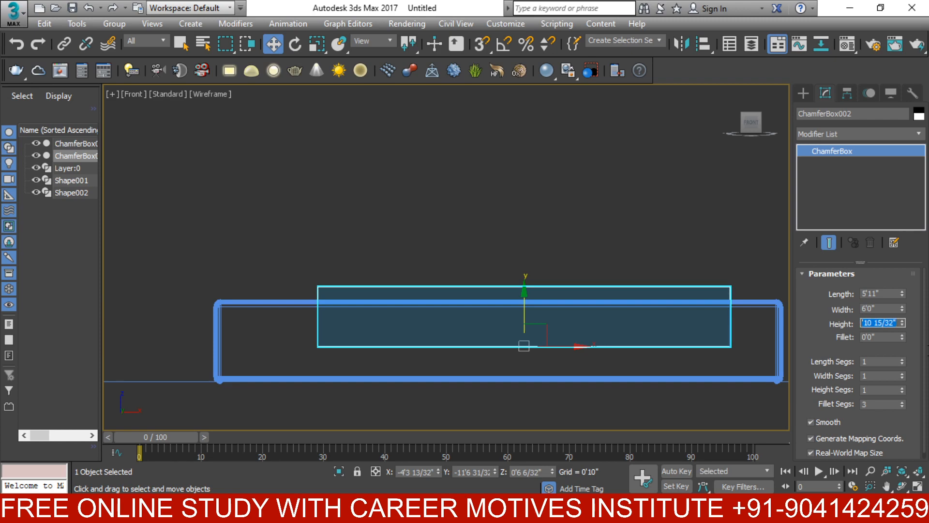
right_click(868, 323)
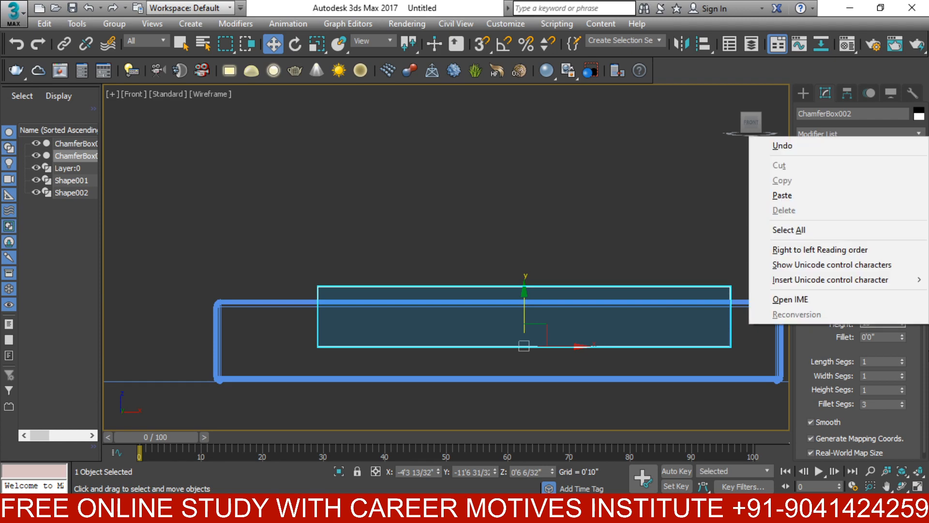
click(711, 405)
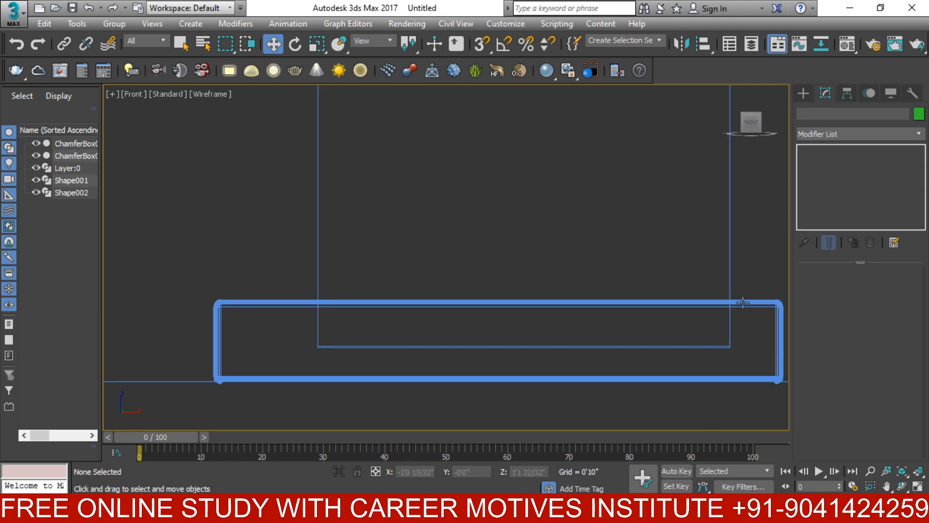
scroll(721, 300, down, 2)
drag(743, 238, 707, 261)
double_click(884, 322)
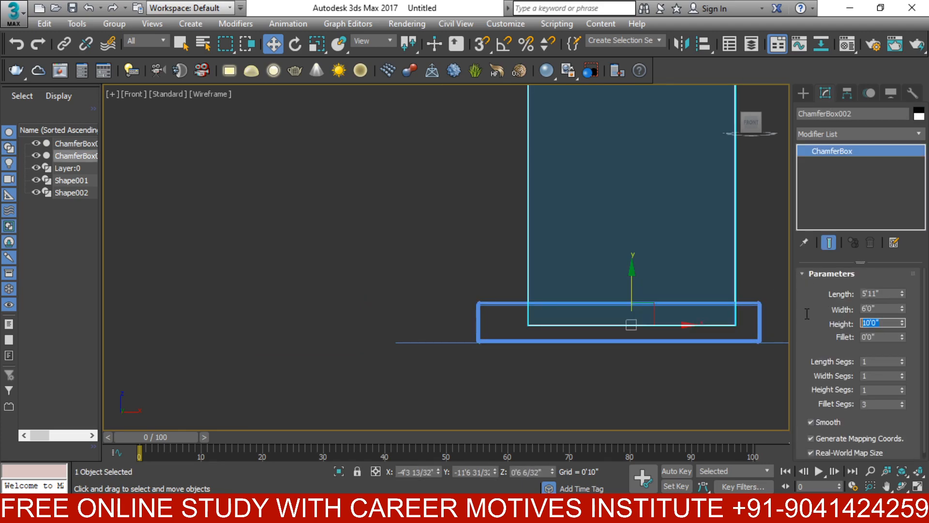
text(10)
key(Return)
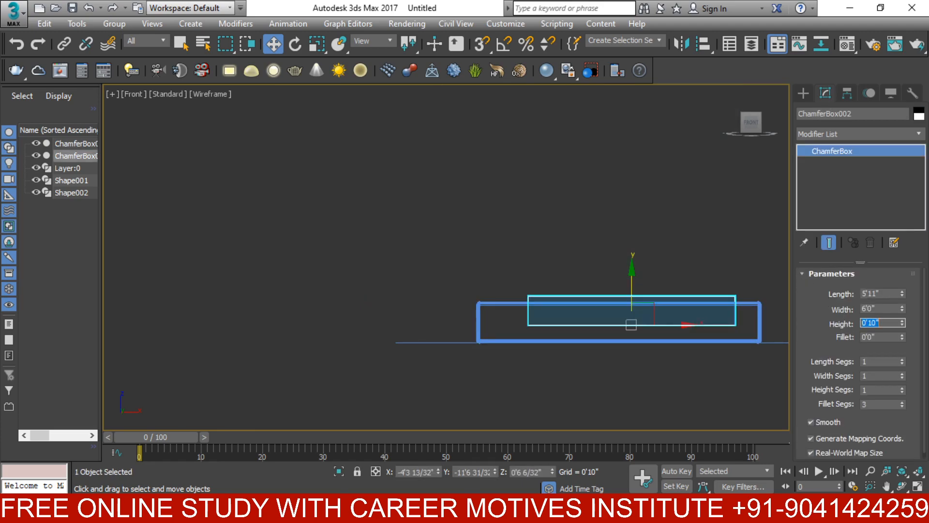
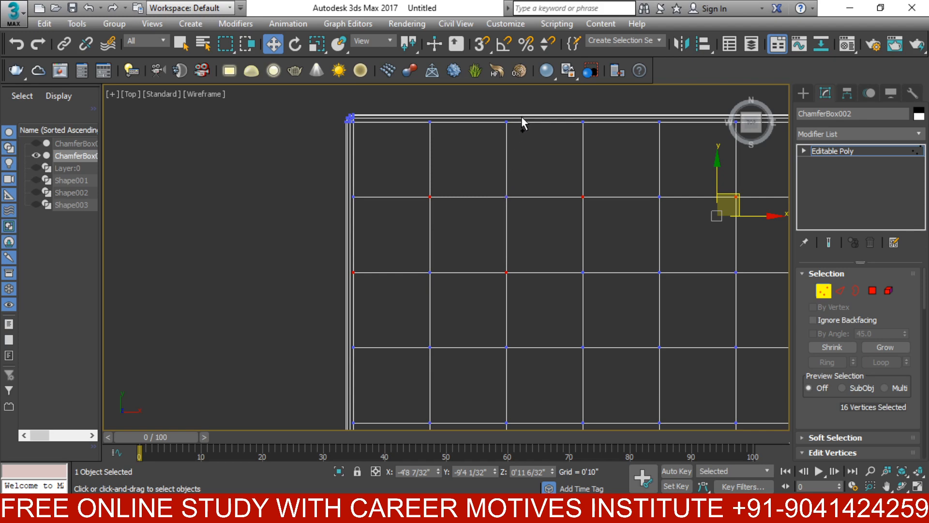
- Add the remaining alternate vertices along the mattress grid's first row at the head edge to the selection
middle_drag(659, 198, 507, 228)
ctrl+click(513, 161)
middle_drag(622, 182, 446, 198)
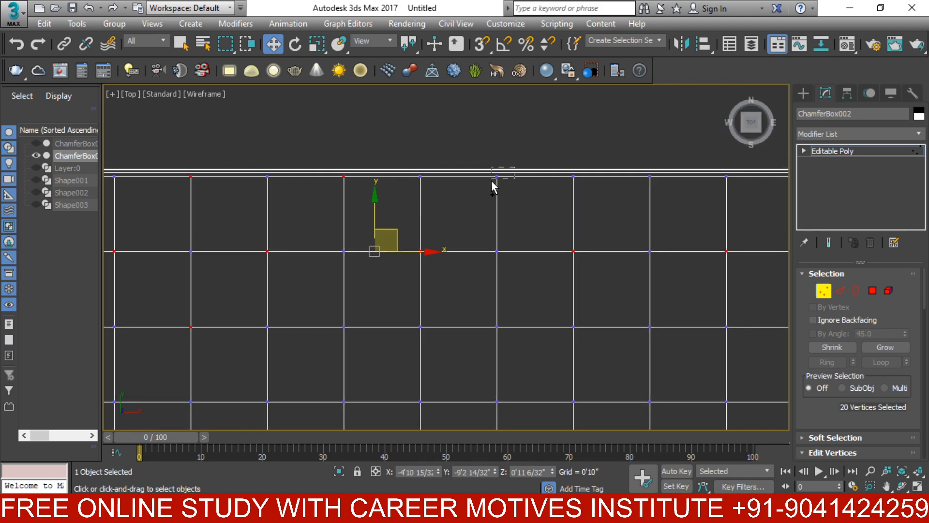
ctrl+click(496, 177)
ctrl+drag(654, 178, 642, 186)
middle_drag(675, 208, 444, 224)
ctrl+drag(585, 183, 558, 205)
- Extend the selection with the remaining alternate vertices across the third row of the mattress grid
scroll(582, 206, down, 3)
middle_drag(326, 272, 448, 221)
ctrl+drag(469, 210, 463, 233)
ctrl+drag(551, 217, 538, 232)
ctrl+drag(620, 215, 634, 233)
ctrl+drag(698, 216, 709, 240)
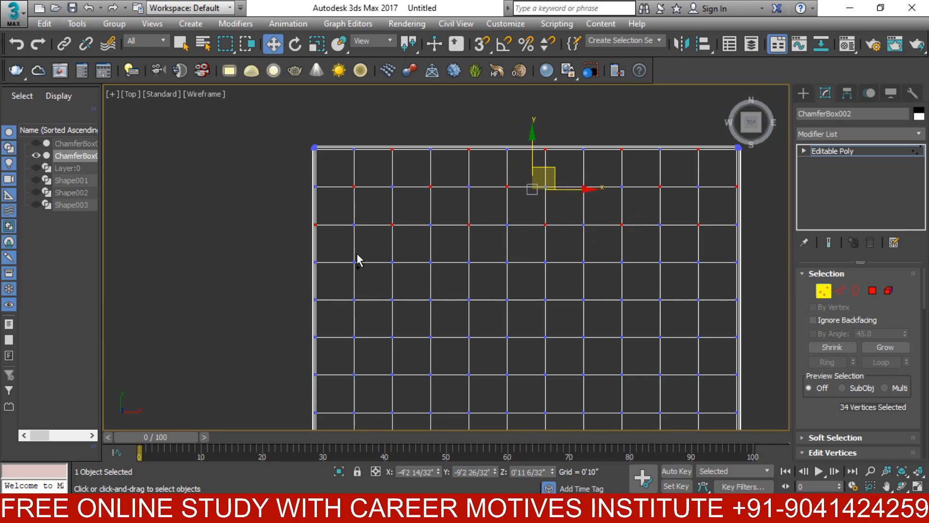
- Add every other vertex of the fourth row, starting one column in from the edge, and undo the accidental shift of the selected vertices
ctrl+drag(361, 252, 345, 280)
ctrl+drag(421, 257, 442, 274)
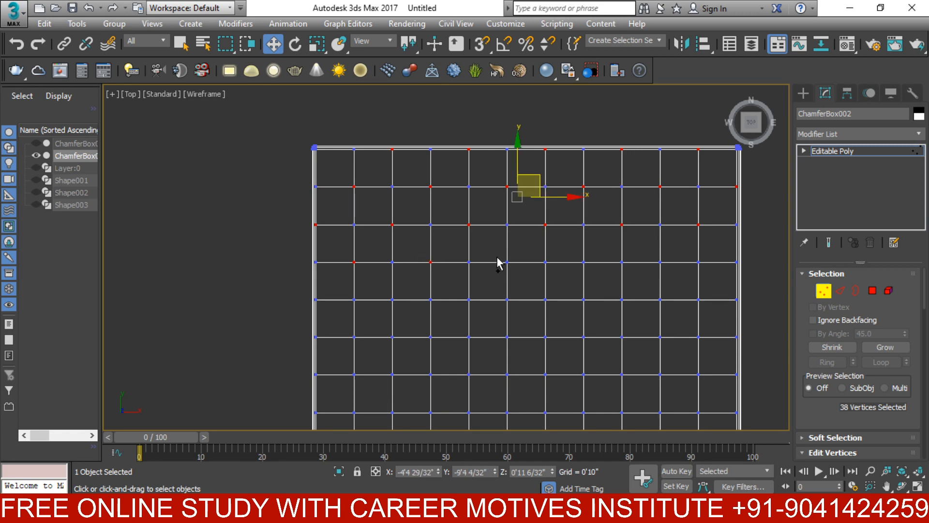
ctrl+drag(499, 257, 517, 274)
ctrl+drag(591, 272, 592, 274)
ctrl+drag(649, 254, 670, 271)
ctrl+drag(736, 261, 748, 273)
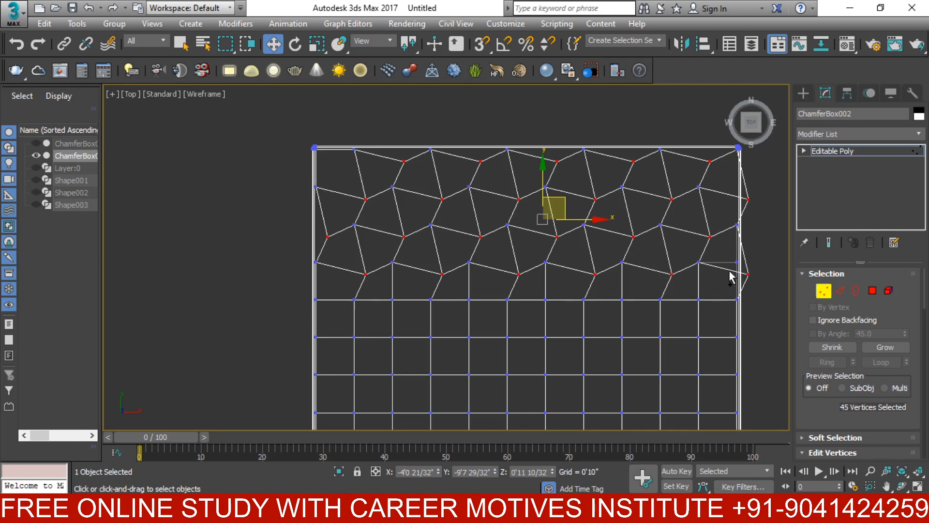
key(ctrl+z)
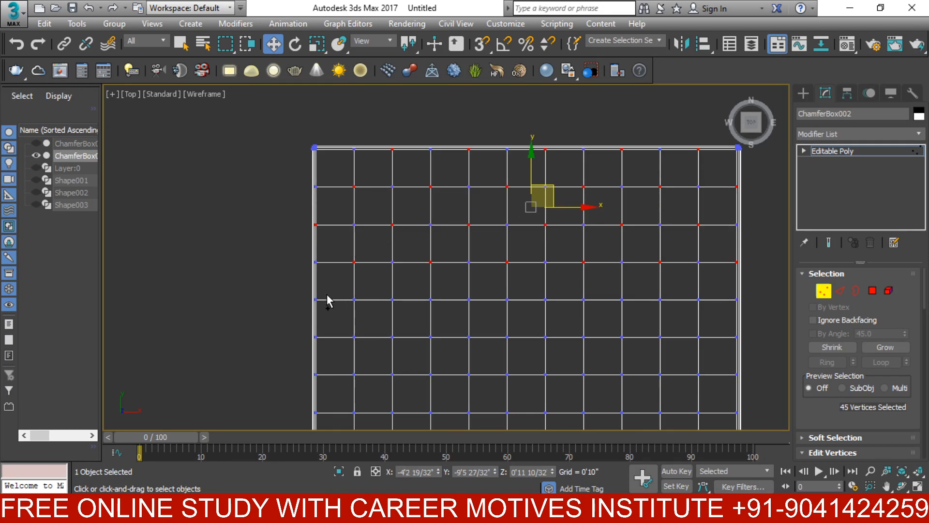
- Add every other vertex of the fifth grid row to the selection, starting at the side edge
ctrl+drag(306, 311, 329, 291)
ctrl+click(393, 300)
ctrl+click(470, 300)
ctrl+click(547, 301)
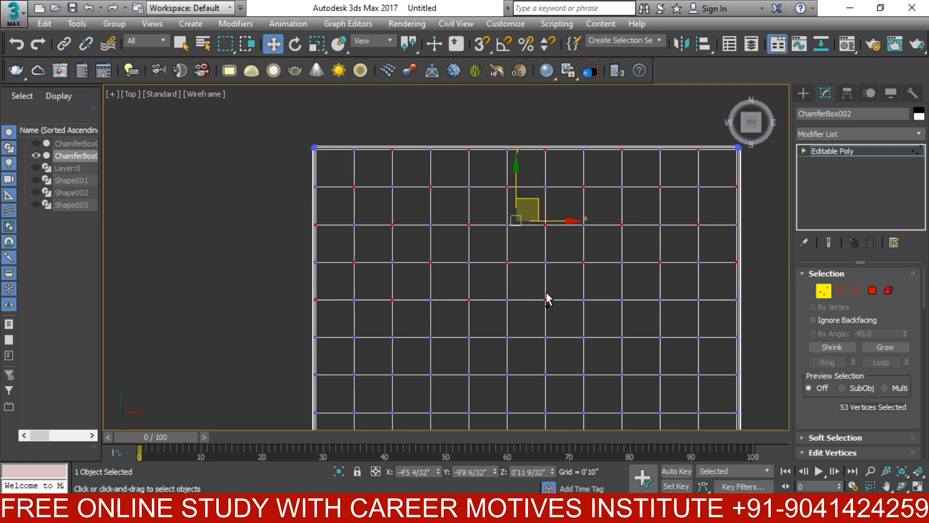
ctrl+drag(618, 294, 638, 331)
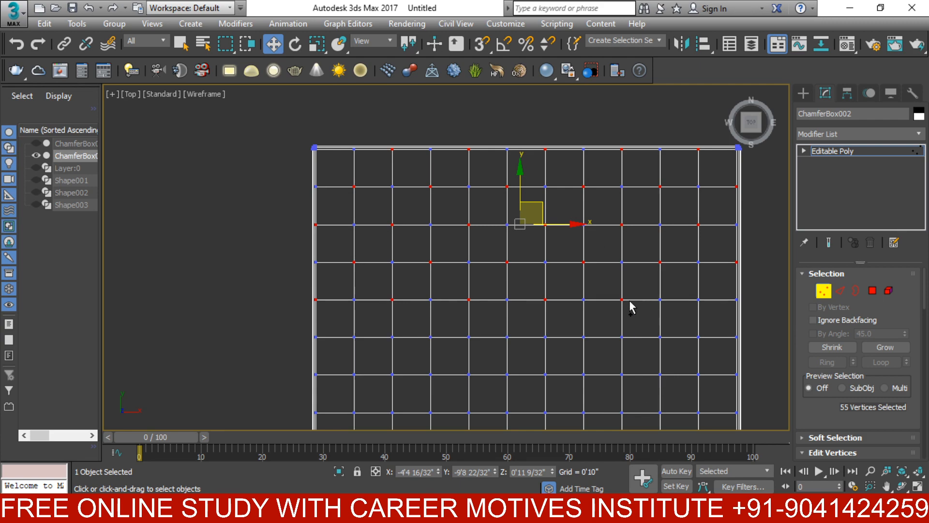
ctrl+drag(705, 294, 696, 308)
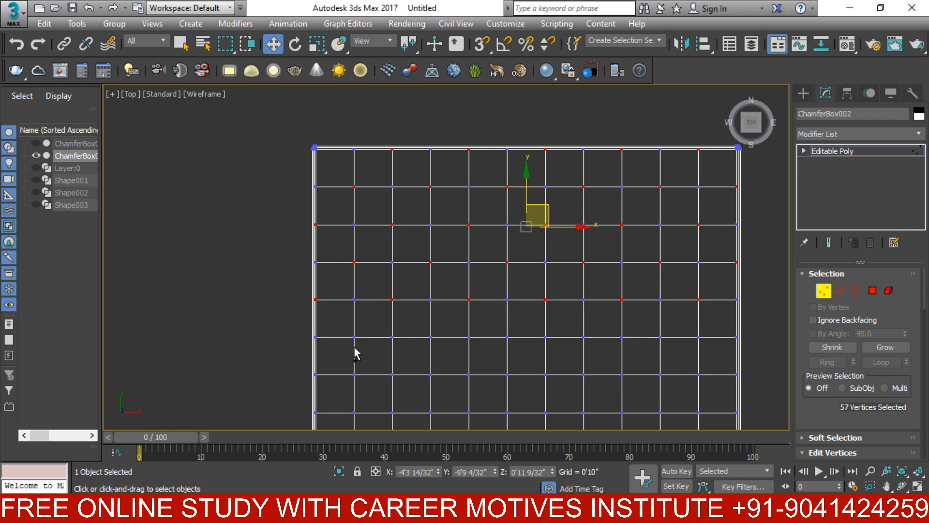
- Add every other vertex of the sixth grid row to the selection, starting one column in from the edge
ctrl+drag(357, 322, 352, 354)
ctrl+drag(420, 326, 440, 345)
ctrl+drag(507, 333, 517, 353)
ctrl+drag(571, 330, 599, 358)
ctrl+drag(655, 322, 677, 348)
ctrl+drag(732, 326, 743, 349)
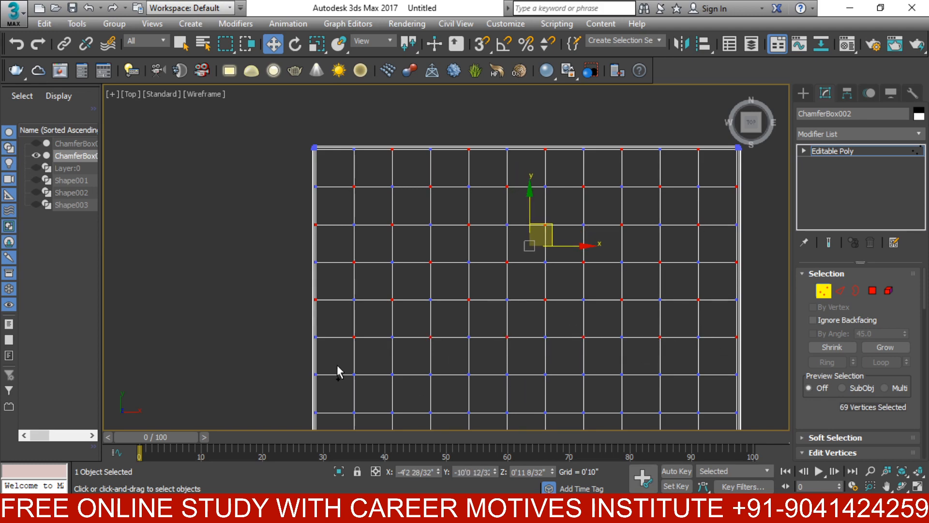
- Add every other vertex of the seventh grid row to the selection, starting at the side edge
ctrl+drag(321, 365, 311, 383)
ctrl+drag(387, 366, 402, 385)
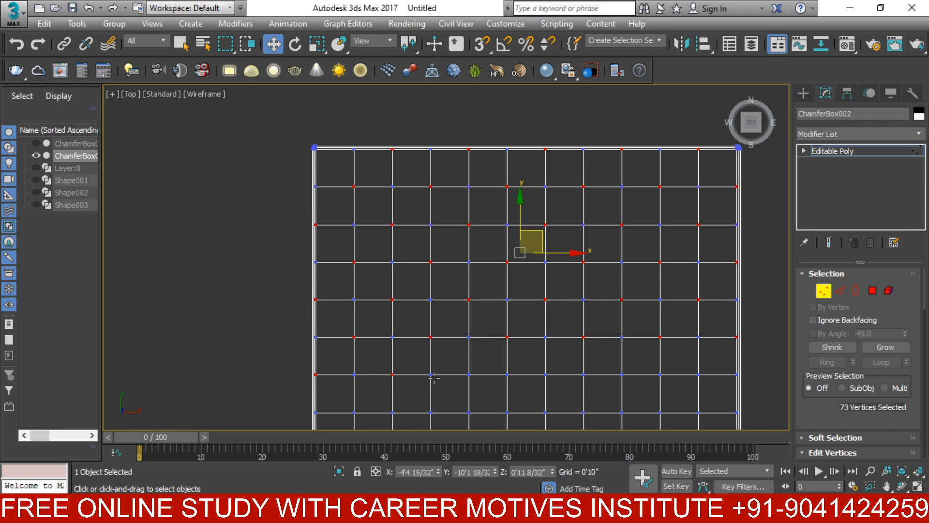
ctrl+drag(473, 377, 482, 387)
ctrl+drag(533, 367, 559, 386)
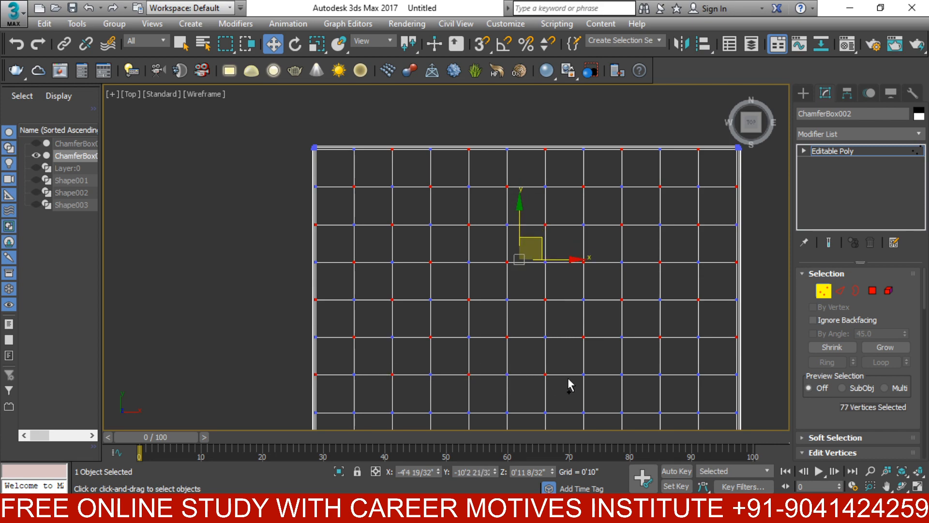
ctrl+drag(617, 369, 639, 396)
ctrl+drag(716, 398, 693, 373)
- Add every other vertex of the eighth grid row to the selection, staggered one column from the seventh row
middle_drag(631, 397, 616, 278)
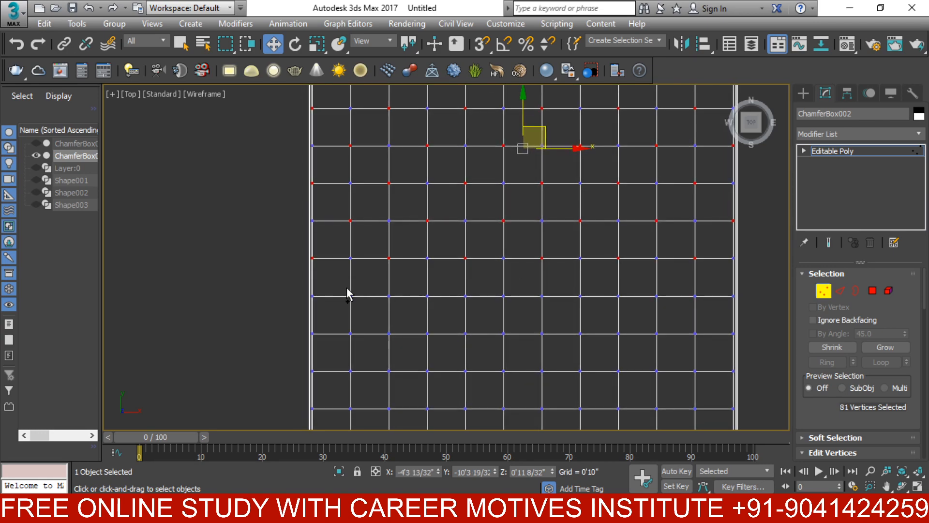
ctrl+drag(344, 317, 359, 289)
ctrl+drag(422, 289, 451, 320)
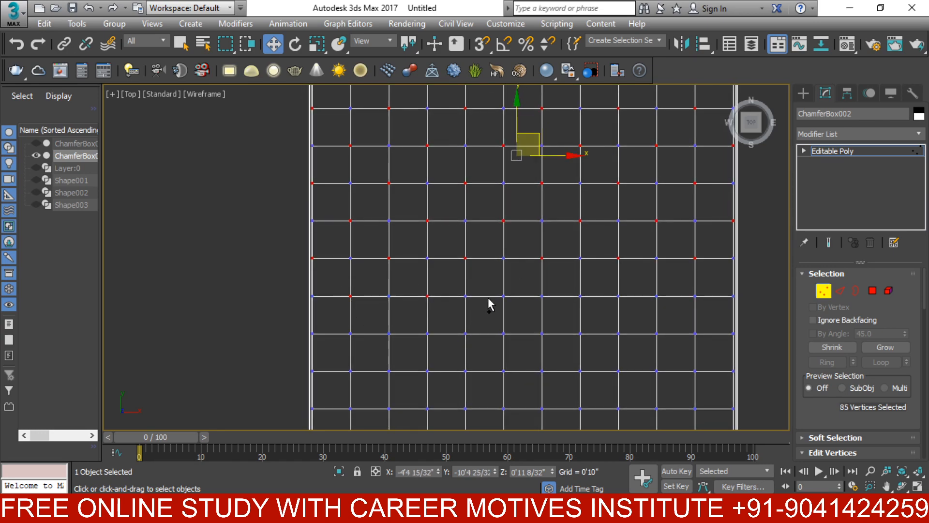
ctrl+drag(514, 312, 515, 310)
ctrl+drag(562, 291, 594, 313)
ctrl+drag(645, 290, 743, 314)
- Add every other vertex of the ninth grid row to the selection, from the side edge across the mattress
scroll(323, 334, up, 5)
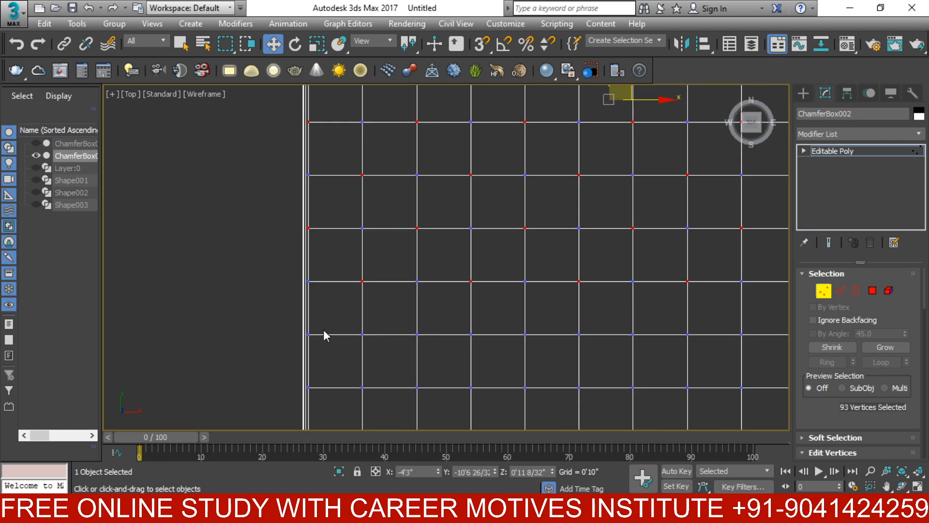
middle_drag(393, 310, 400, 231)
ctrl+drag(299, 243, 312, 267)
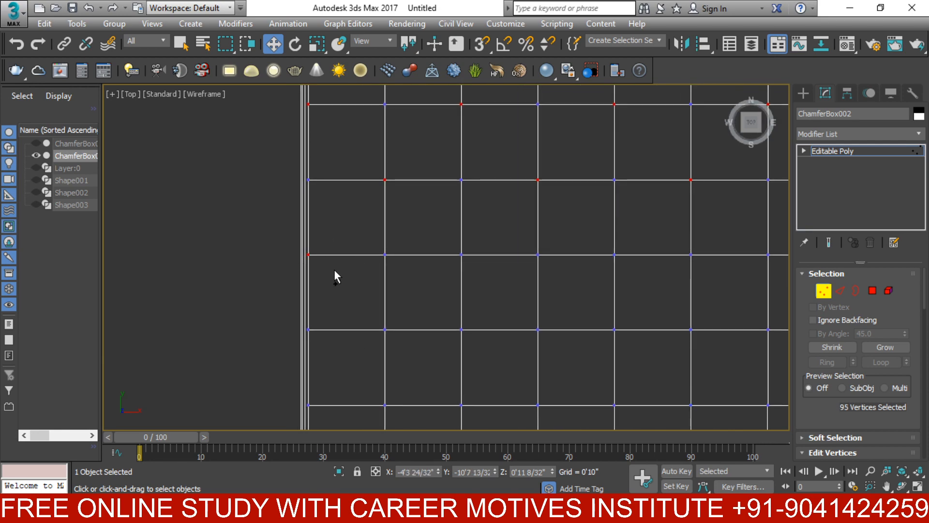
ctrl+drag(446, 245, 470, 269)
ctrl+drag(602, 243, 628, 267)
middle_drag(634, 269, 429, 273)
ctrl+drag(572, 280, 573, 281)
ctrl+drag(698, 248, 716, 269)
middle_drag(716, 276, 580, 237)
scroll(578, 239, down, 2)
ctrl+drag(655, 216, 673, 235)
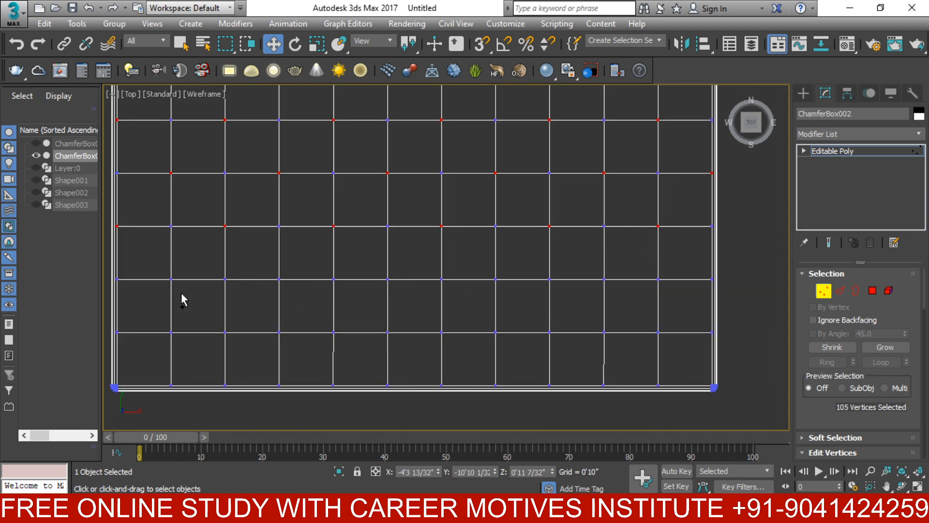
- Add every other vertex of the tenth grid row to the selection, staggered one column from the ninth row
ctrl+drag(162, 269, 181, 292)
ctrl+drag(261, 261, 291, 295)
ctrl+drag(375, 270, 402, 297)
ctrl+drag(474, 263, 514, 291)
ctrl+drag(587, 274, 611, 293)
ctrl+drag(693, 267, 717, 297)
- Add alternate interior vertices of the eleventh grid row to the selection, staggered from the tenth row
ctrl+drag(208, 325, 240, 340)
ctrl+drag(317, 320, 359, 341)
ctrl+drag(425, 322, 460, 341)
ctrl+drag(523, 319, 560, 346)
ctrl+drag(642, 318, 680, 348)
- Add alternate vertices along the mattress grid's last row at the foot edge to complete the checkered selection
ctrl+drag(196, 374, 162, 409)
ctrl+drag(256, 372, 325, 409)
ctrl+drag(384, 377, 415, 406)
ctrl+drag(489, 375, 514, 411)
ctrl+drag(602, 377, 621, 392)
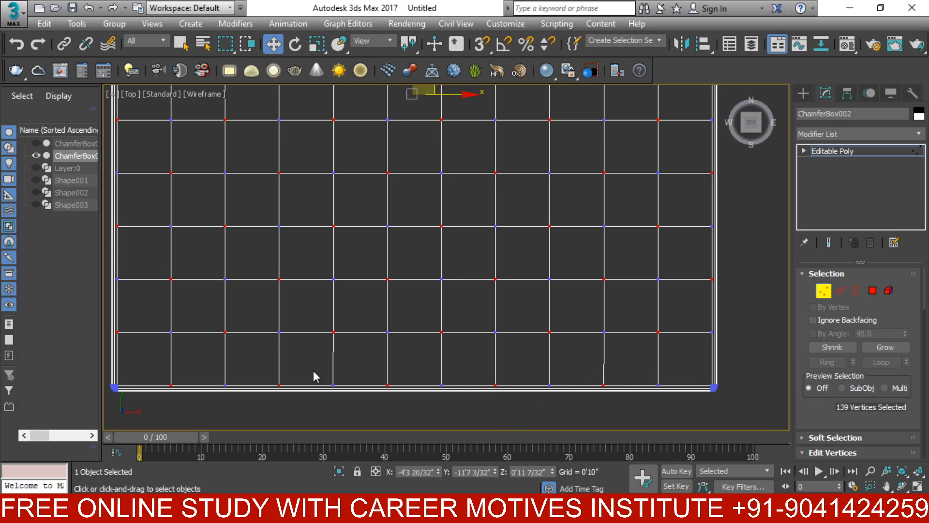
- Connect the selected checkered vertices to create diagonal edges across the mattress grid
scroll(207, 264, down, 6)
scroll(305, 268, up, 3)
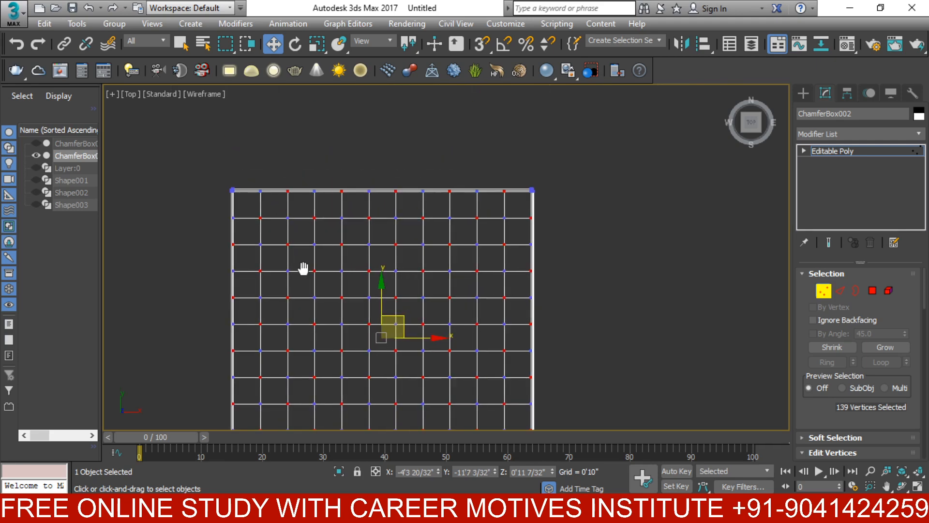
middle_drag(305, 267, 447, 261)
right_click(383, 281)
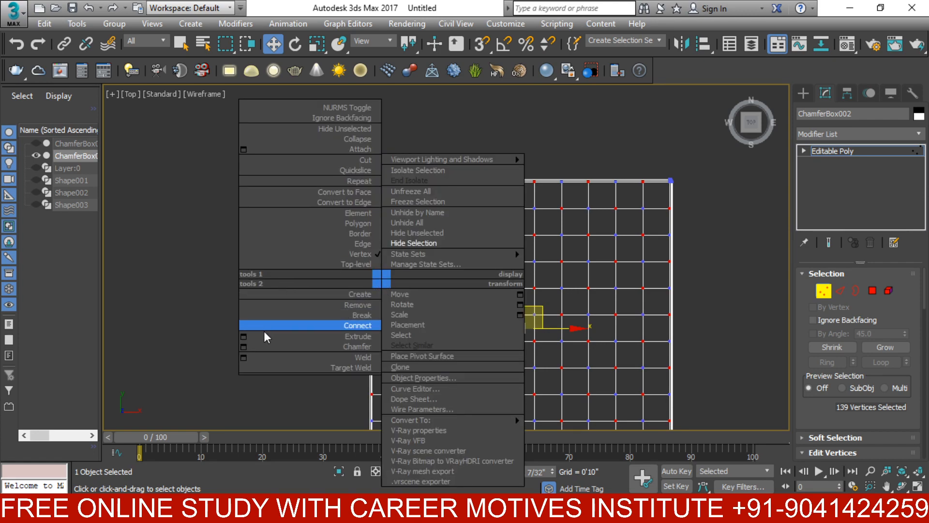
click(251, 325)
scroll(493, 295, up, 2)
middle_drag(494, 295, 500, 201)
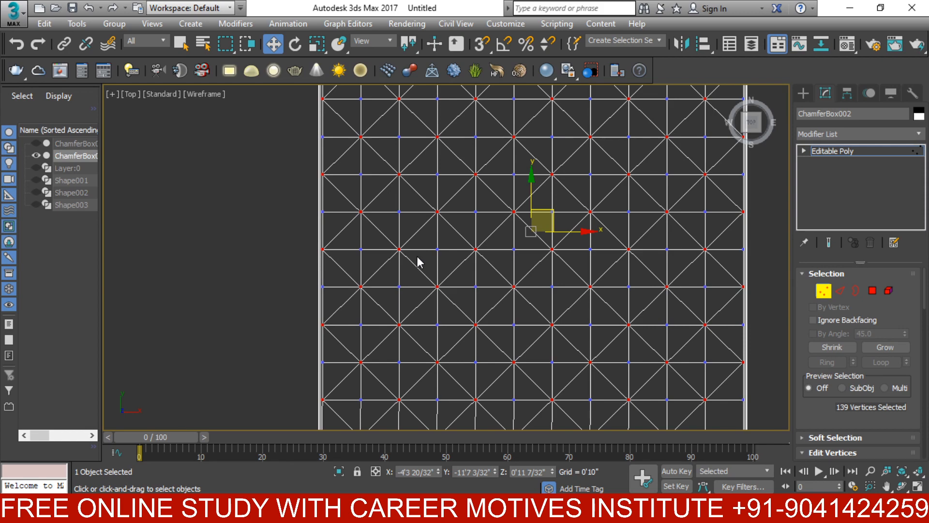
- Chamfer the selected mattress vertices by 0'0 14/32" to open a small octagonal polygon at each one
right_click(342, 284)
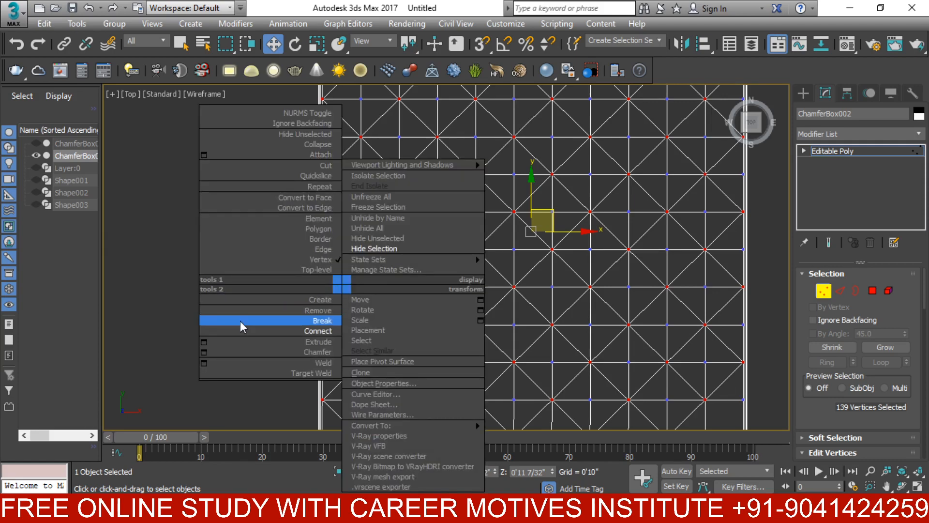
click(205, 352)
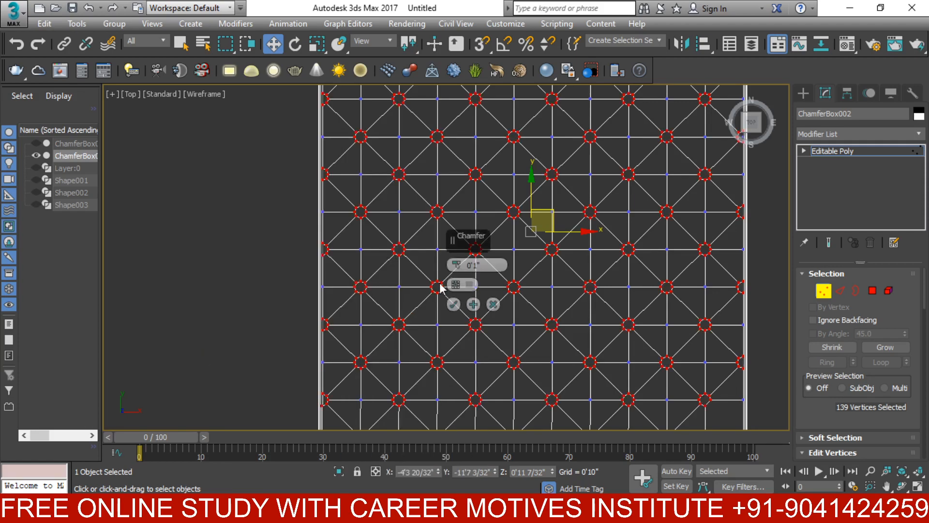
drag(458, 269, 457, 273)
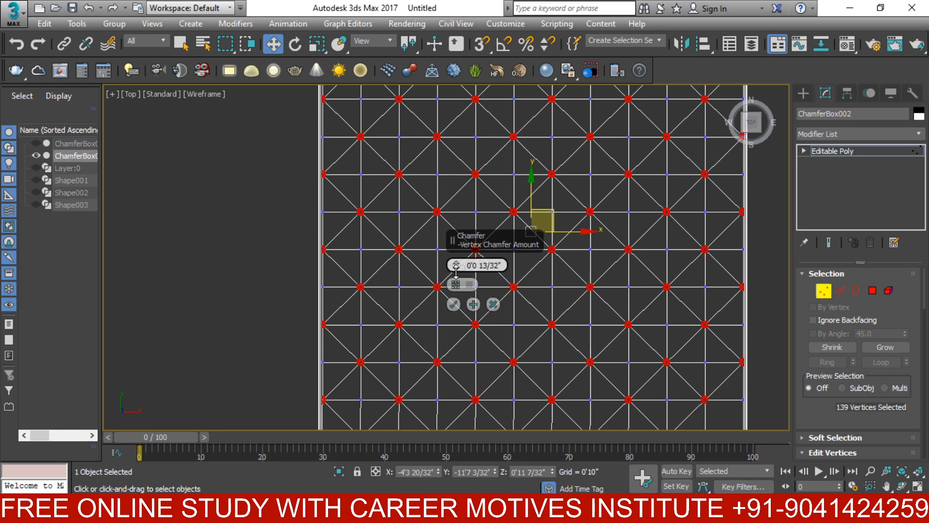
scroll(414, 302, up, 4)
middle_drag(413, 302, 333, 330)
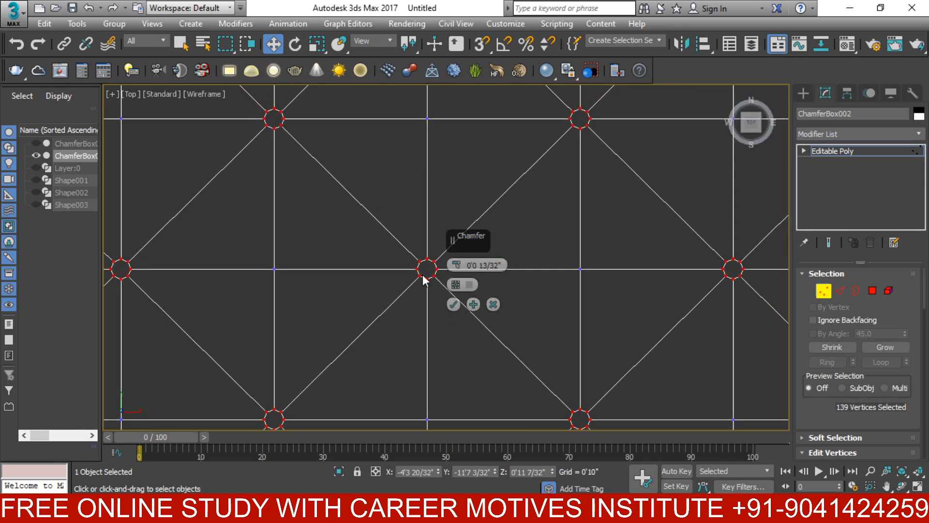
click(456, 262)
drag(468, 267, 581, 274)
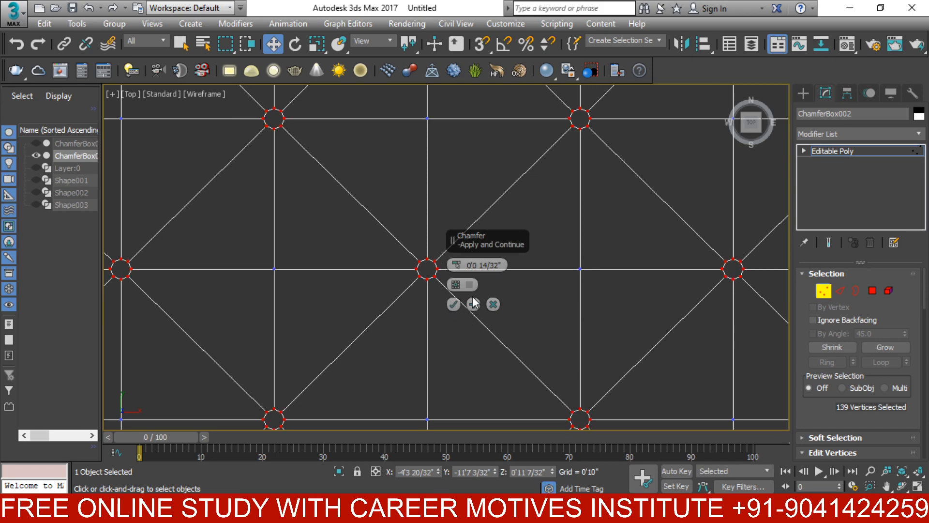
click(453, 304)
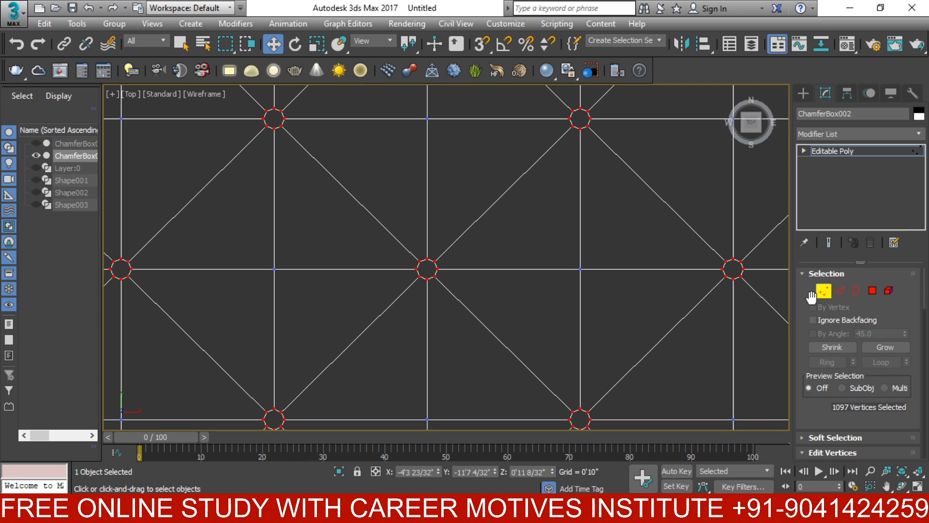
- Convert the chamfered vertex selection into a polygon selection of the small octagons on the mattress
click(872, 291)
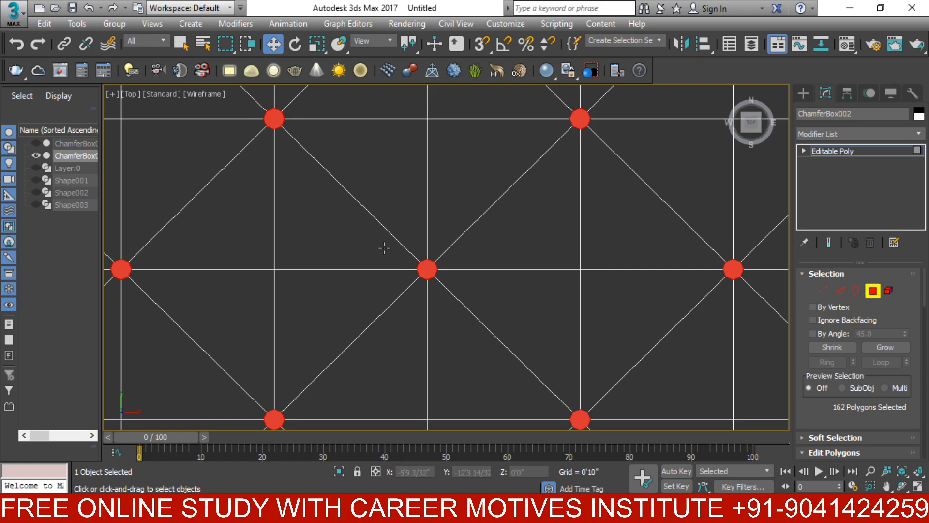
scroll(480, 338, down, 2)
scroll(515, 357, down, 3)
scroll(515, 356, up, 2)
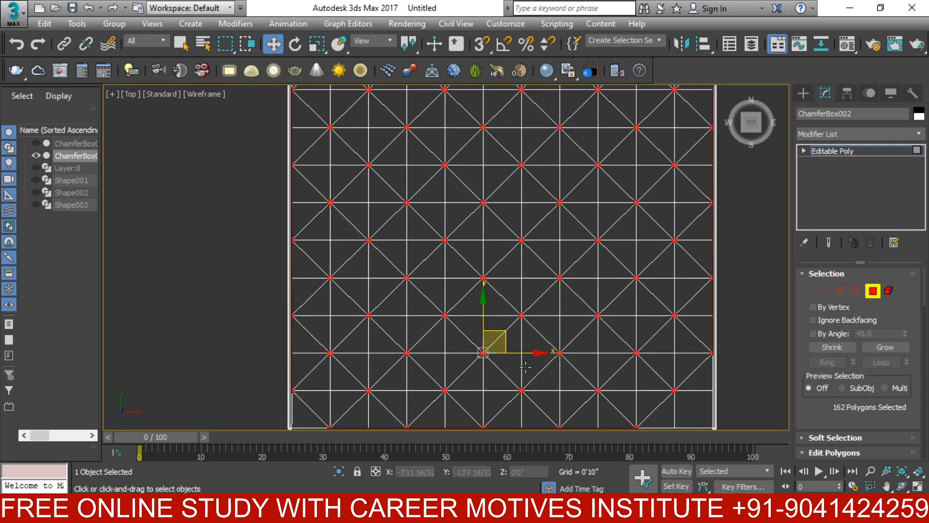
drag(534, 359, 511, 202)
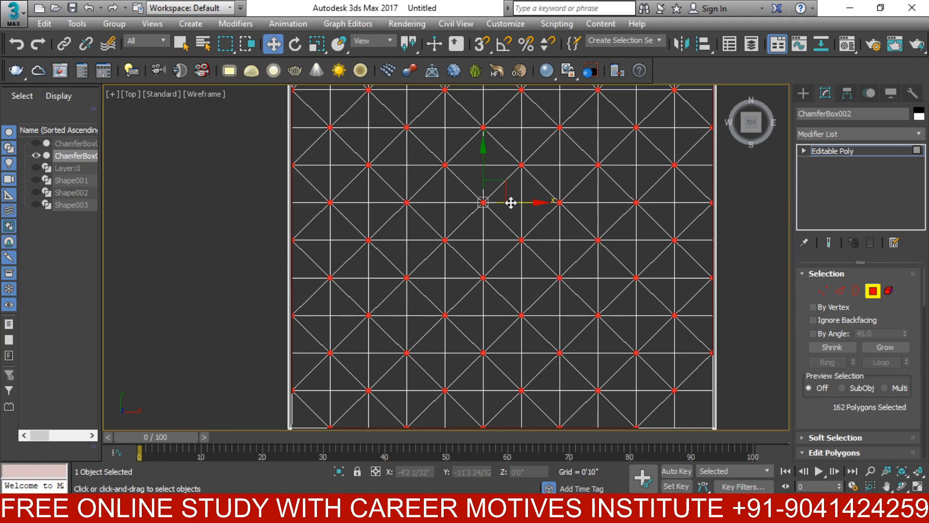
- Deselect the small chamfer polygons along both side edges of the mattress
scroll(633, 235, down, 2)
middle_drag(631, 342, 664, 350)
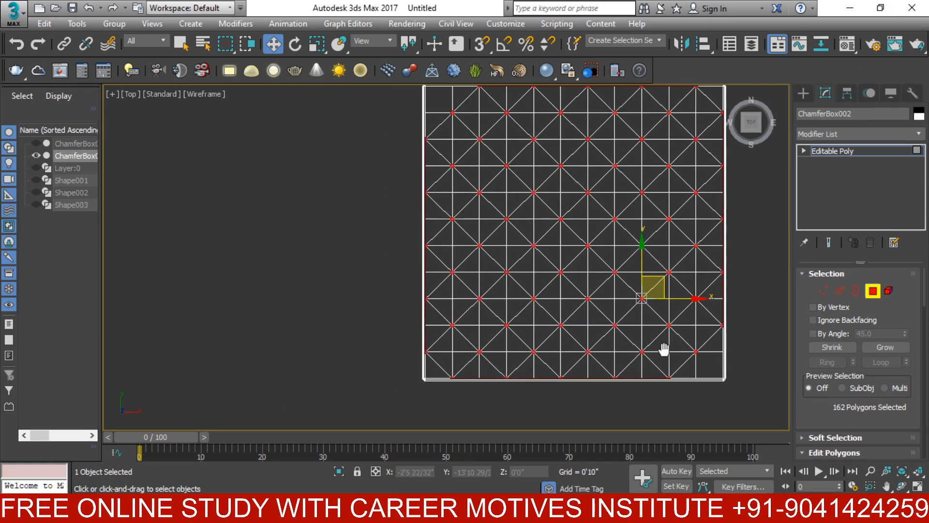
middle_drag(711, 319, 661, 339)
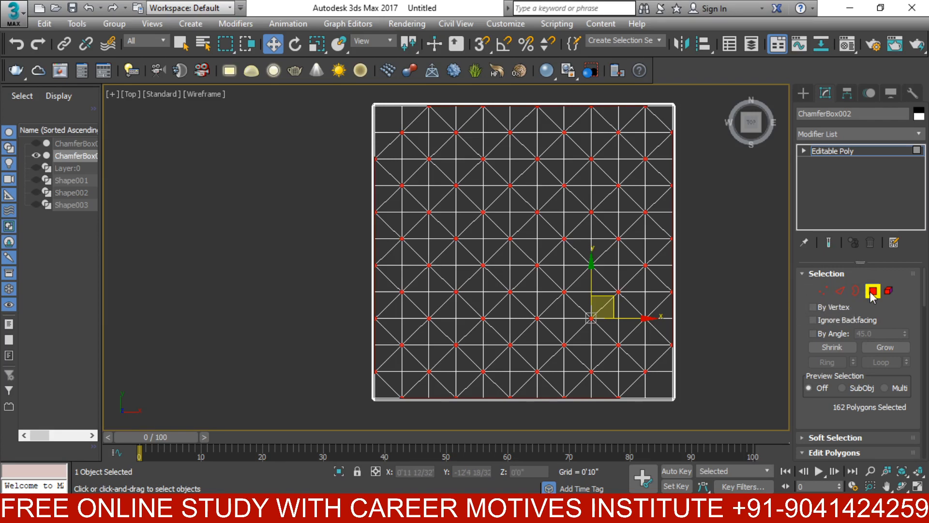
middle_drag(687, 341, 667, 327)
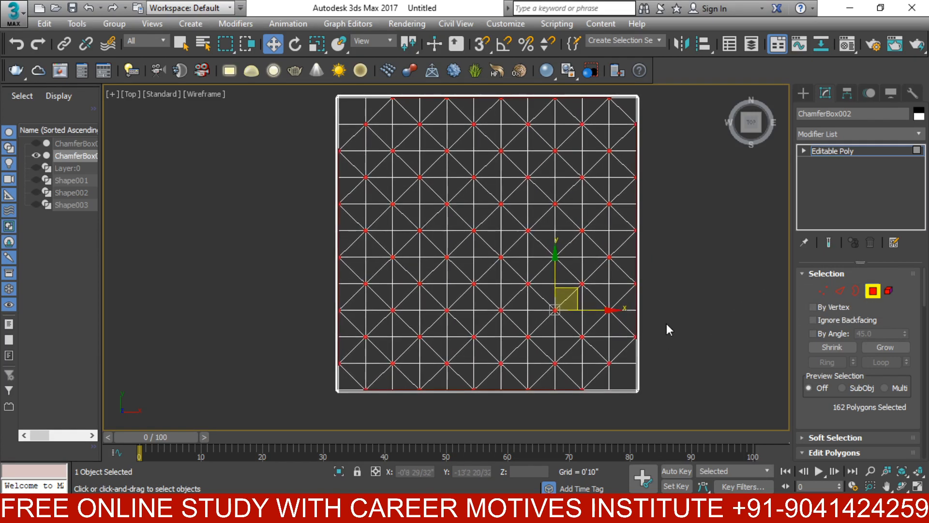
scroll(672, 298, up, 2)
scroll(605, 291, up, 2)
middle_drag(583, 310, 550, 241)
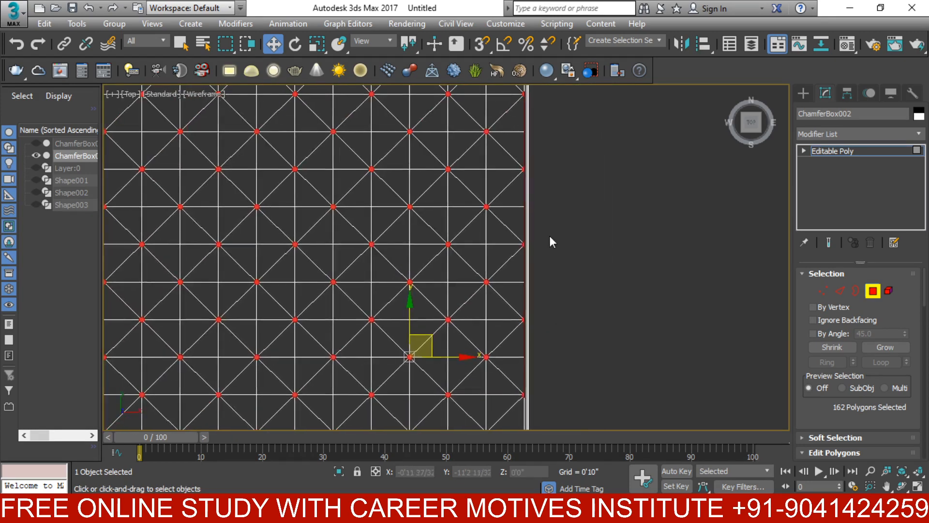
scroll(545, 218, down, 4)
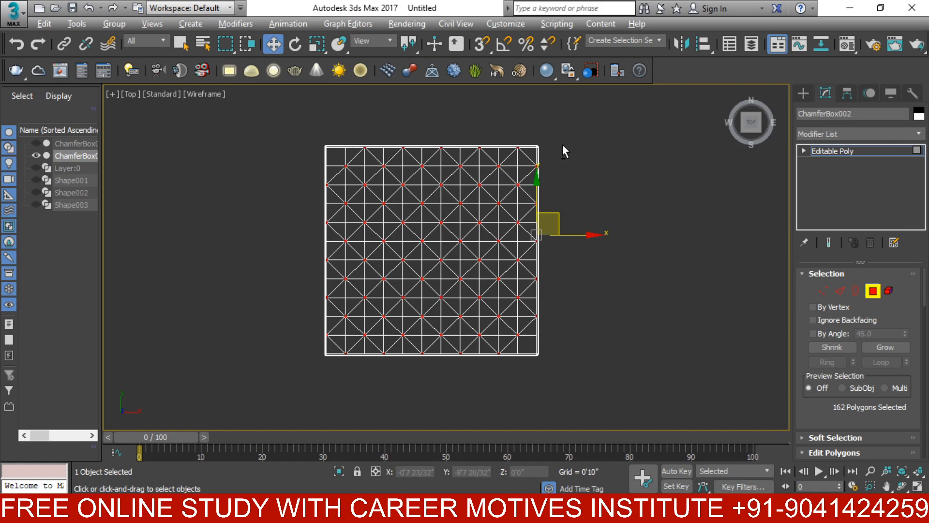
alt+drag(536, 321, 307, 156)
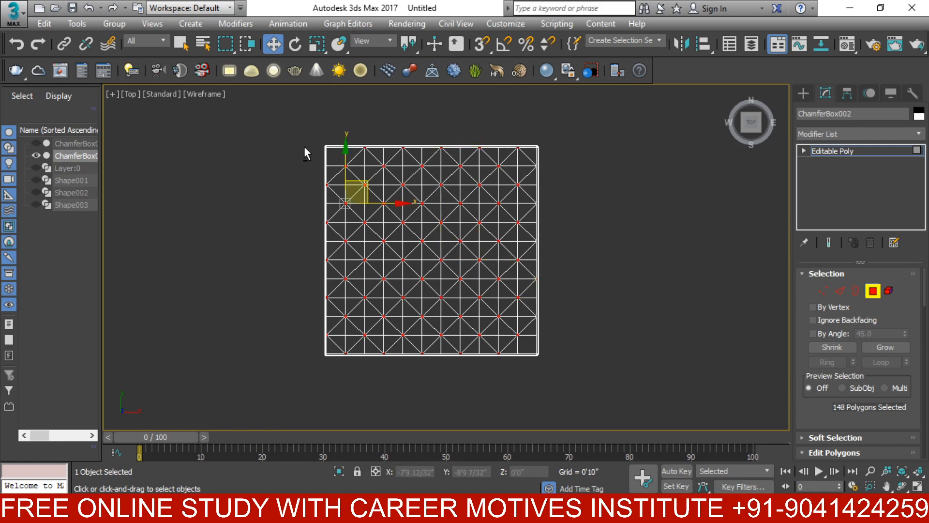
drag(332, 283, 332, 364)
scroll(537, 194, up, 3)
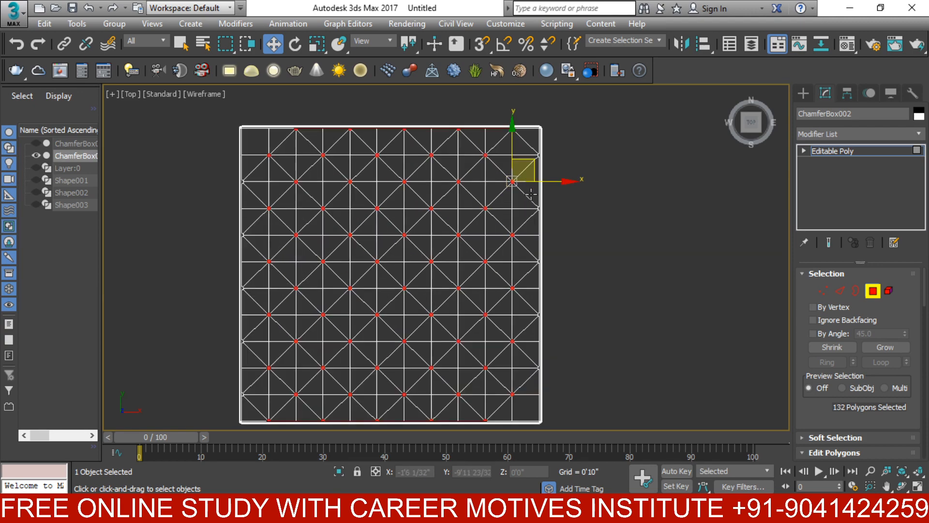
- Deselect the chamfer polygons along the mattress's head and foot edges, keeping only the interior octagons selected
middle_drag(539, 230, 489, 241)
scroll(516, 225, up, 2)
scroll(547, 280, down, 4)
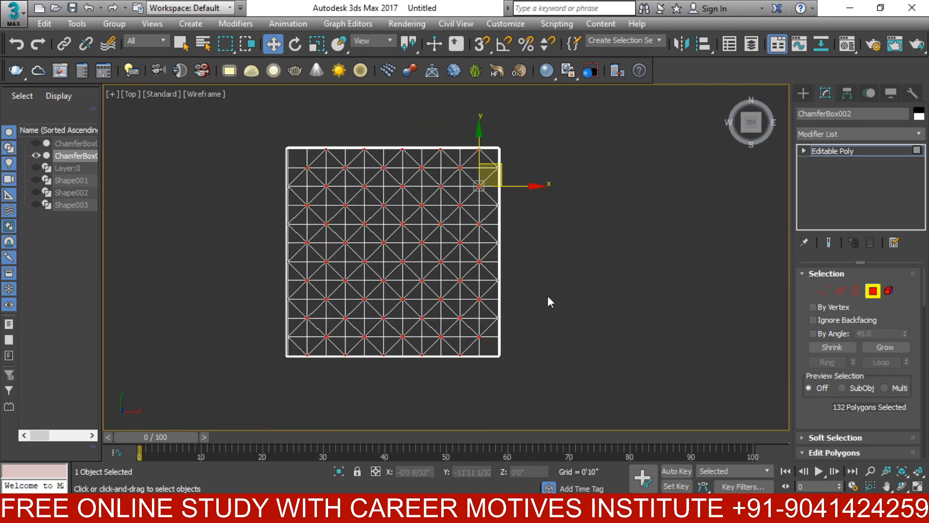
scroll(451, 368, up, 1)
middle_drag(451, 368, 530, 341)
drag(529, 340, 357, 332)
middle_drag(484, 203, 506, 305)
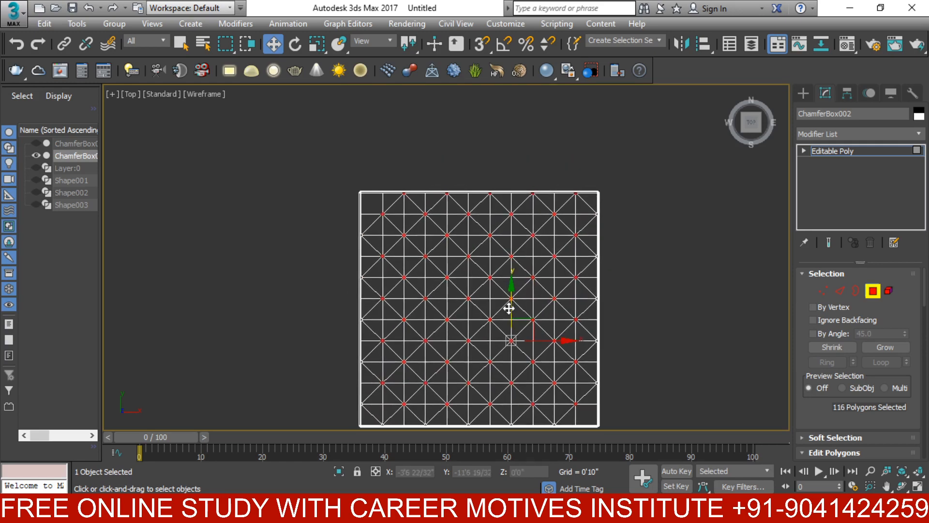
drag(622, 175, 349, 198)
scroll(425, 202, up, 4)
scroll(503, 283, down, 4)
- Extrude the selected octagonal polygons by -0'1" to recess them into the mattress
mouse_move(506, 300)
alt+middle_down()
mouse_move(513, 334)
mouse_move(504, 300)
alt+middle_up()
scroll(435, 290, up, 5)
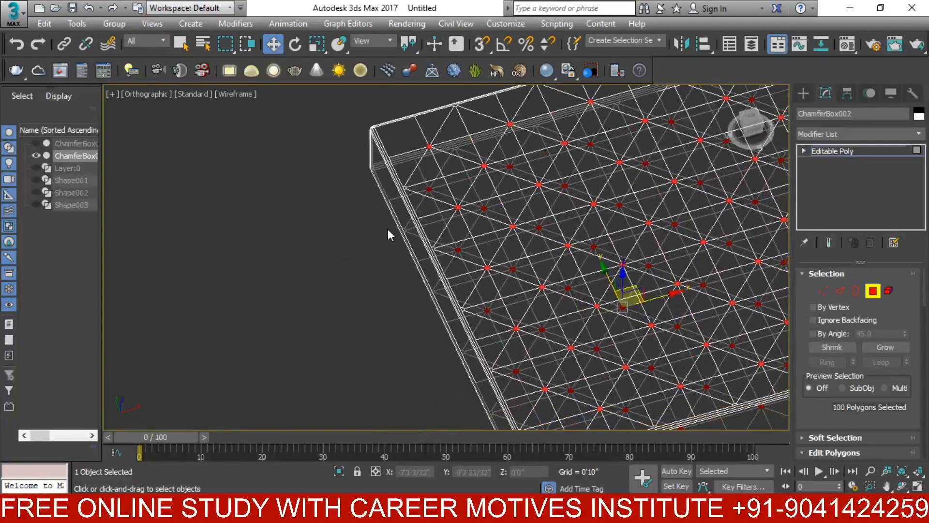
scroll(387, 234, up, 8)
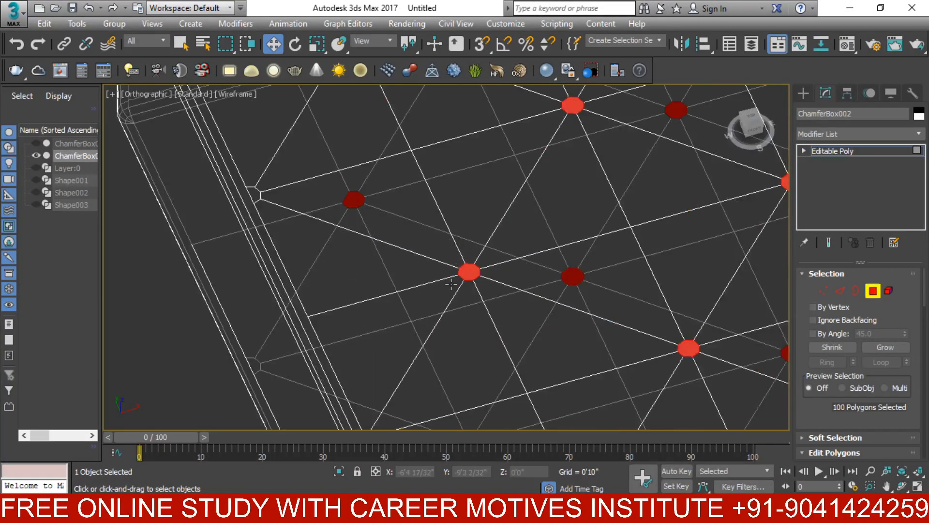
right_click(402, 271)
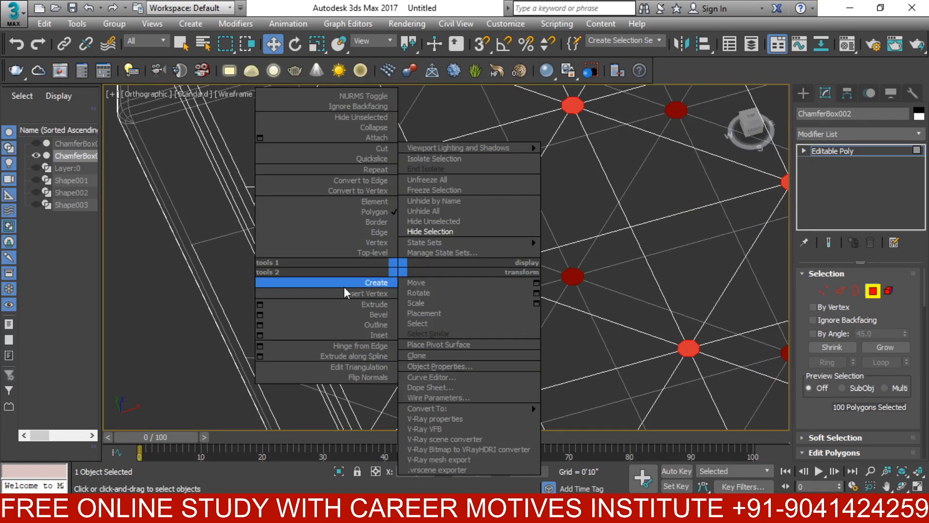
click(260, 304)
mouse_move(470, 266)
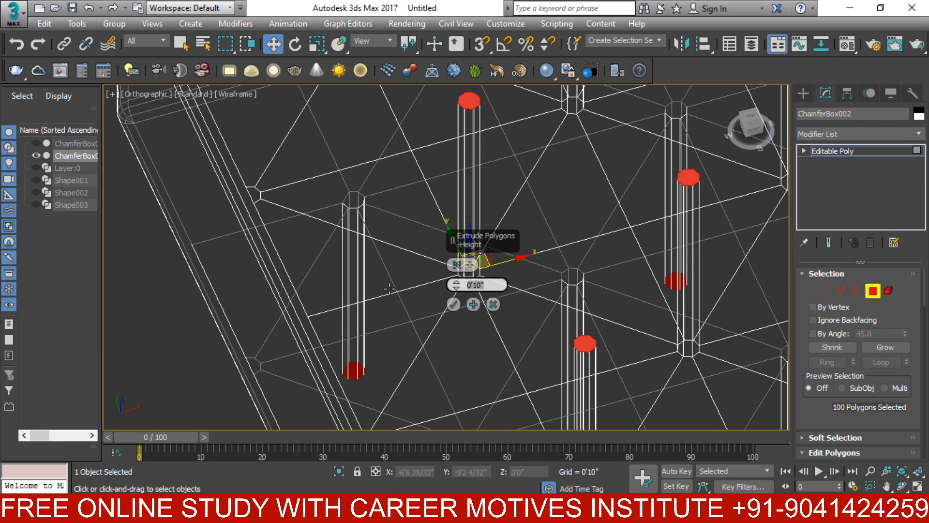
key(Return)
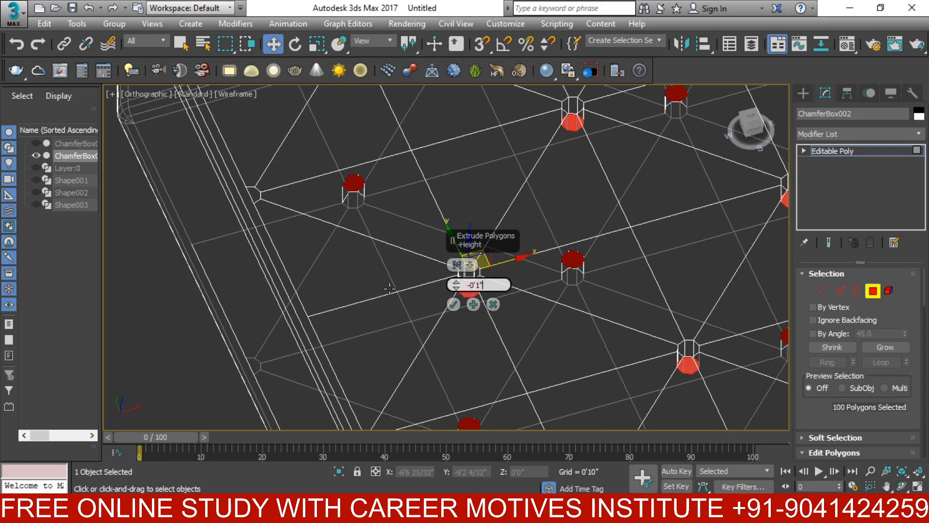
scroll(520, 209, down, 5)
alt+middle_drag(439, 207, 345, 243)
scroll(417, 165, up, 5)
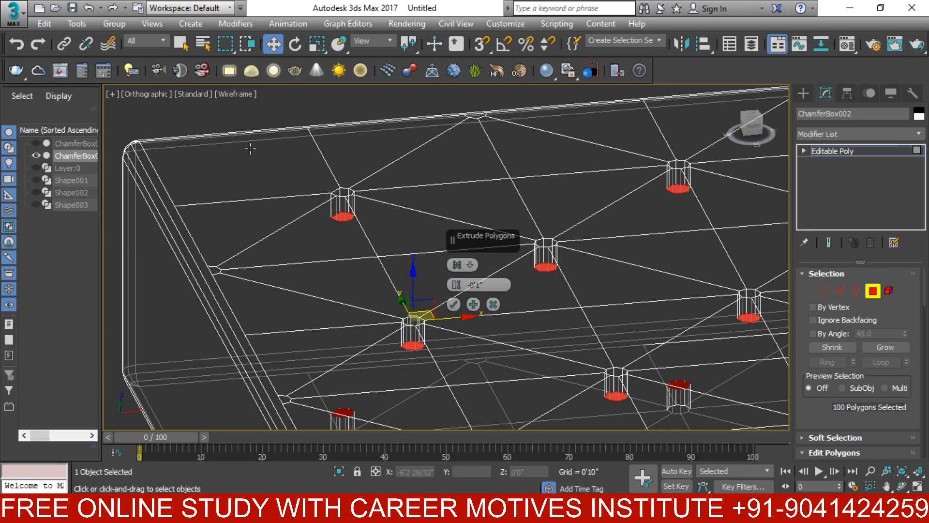
middle_drag(189, 270, 383, 328)
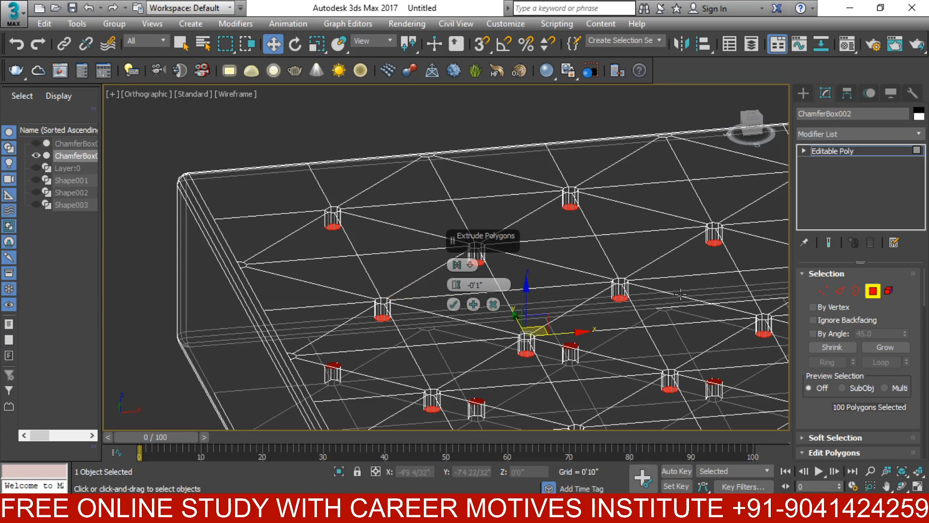
click(453, 304)
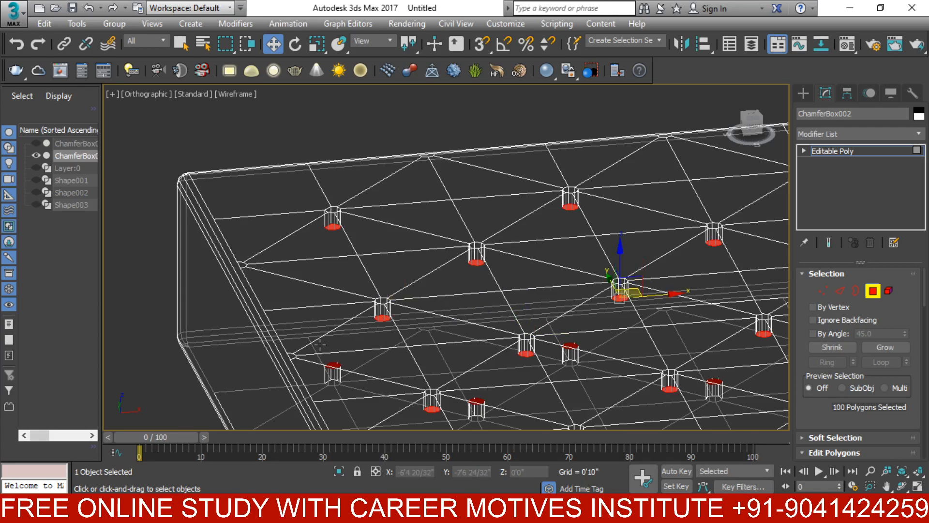
- Scale the recessed polygons down uniformly almost to a point so each recess tapers inward
scroll(493, 221, up, 6)
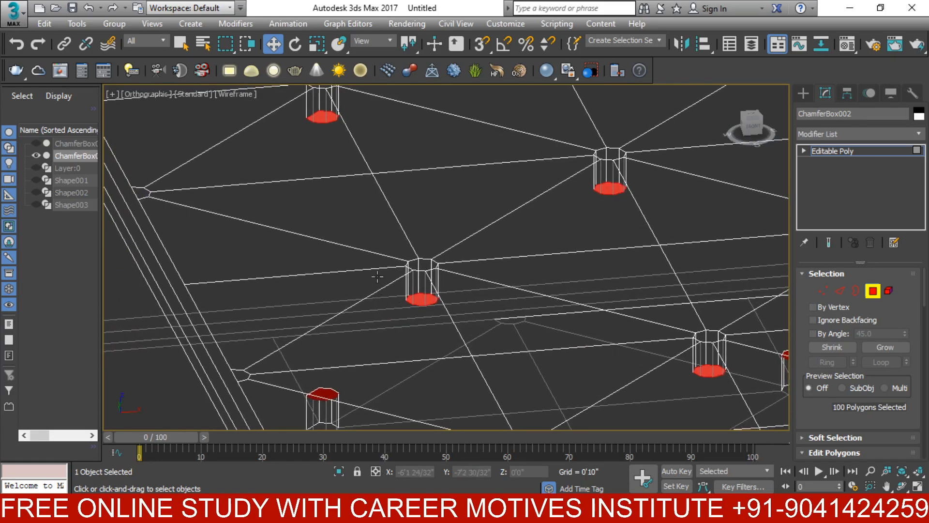
click(318, 50)
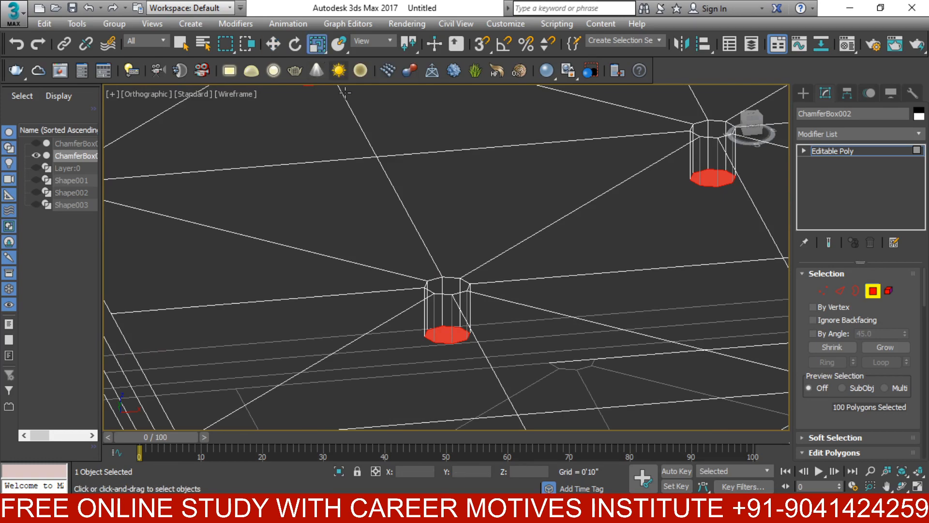
drag(436, 330, 516, 26)
drag(443, 334, 448, 367)
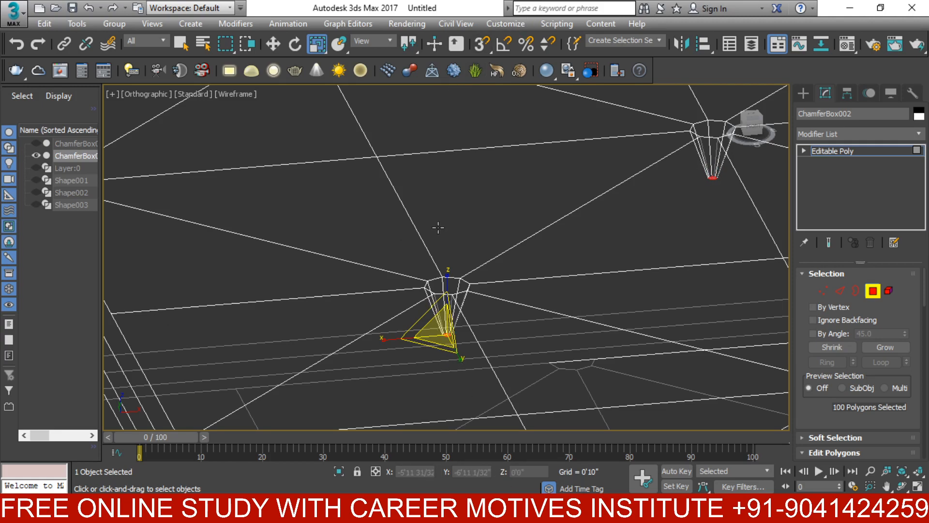
scroll(447, 218, down, 4)
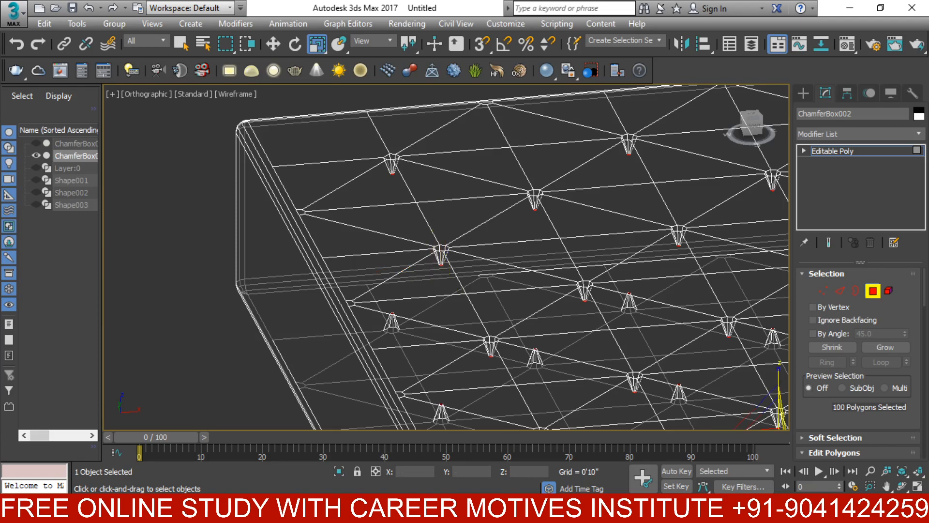
- Return to the top view and frame the selected mattress polygons
scroll(465, 170, up, 4)
key(t)
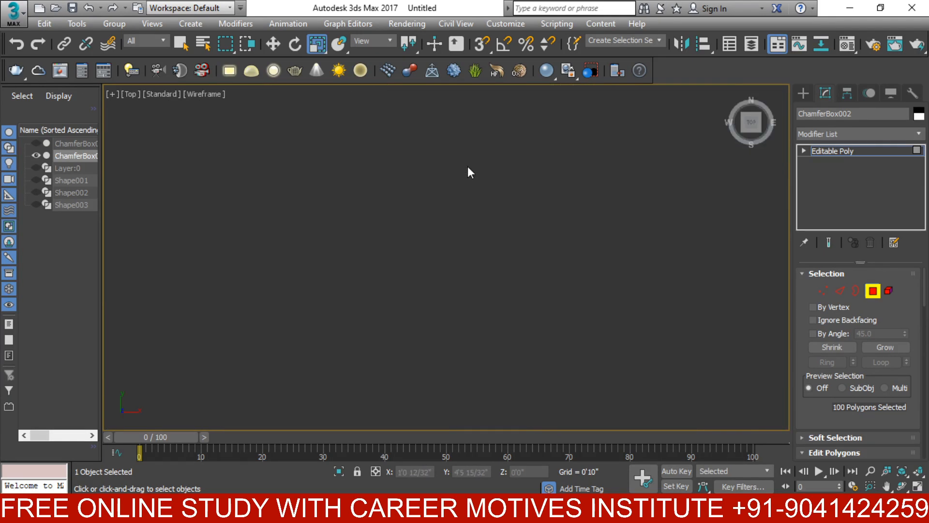
key(z)
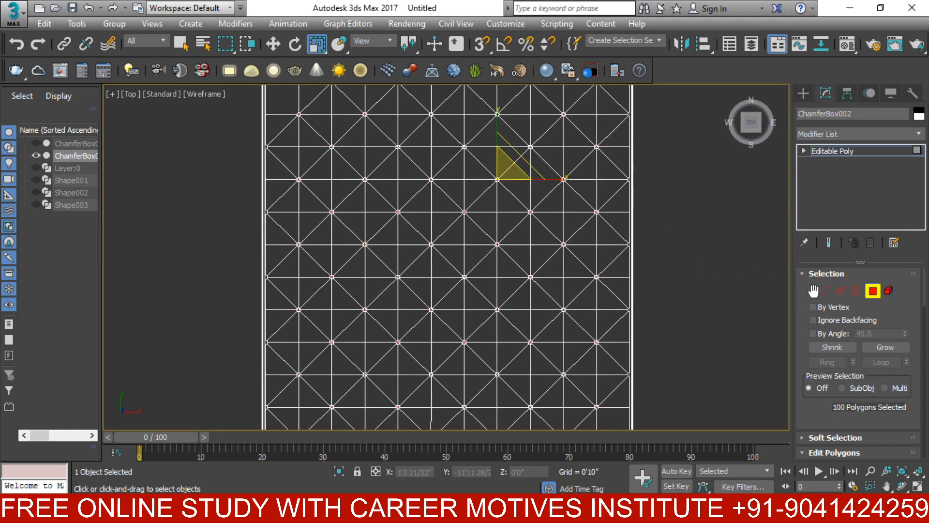
- Extrude the mattress's selected diagonal and lengthwise tufting edges with a height of 0'0 16/32"
click(839, 291)
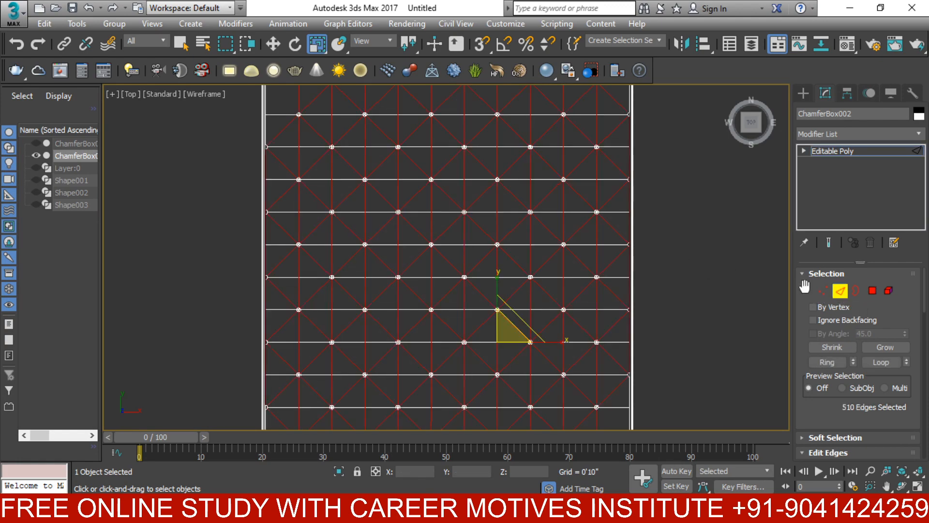
scroll(476, 282, down, 3)
alt+middle_drag(476, 282, 419, 285)
key(z)
key(t)
scroll(341, 267, up, 1)
scroll(341, 268, up, 2)
middle_drag(326, 271, 403, 239)
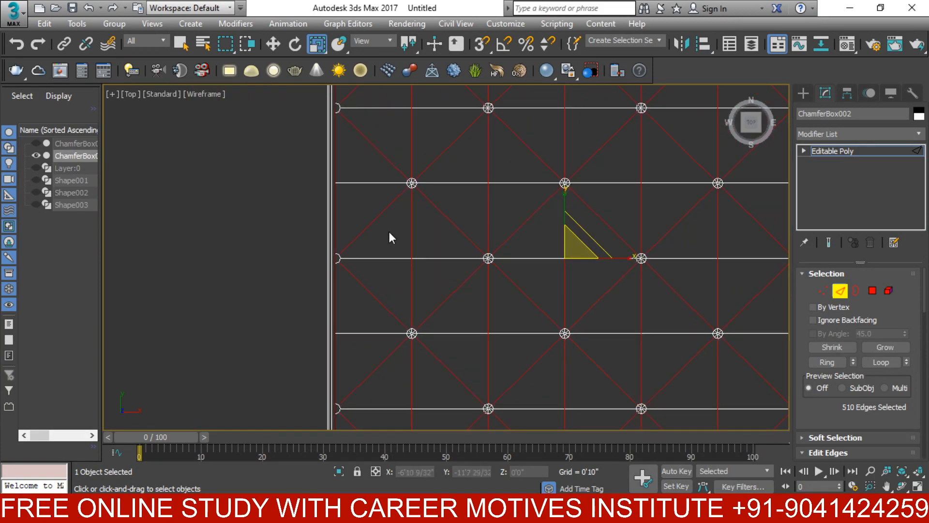
right_click(389, 231)
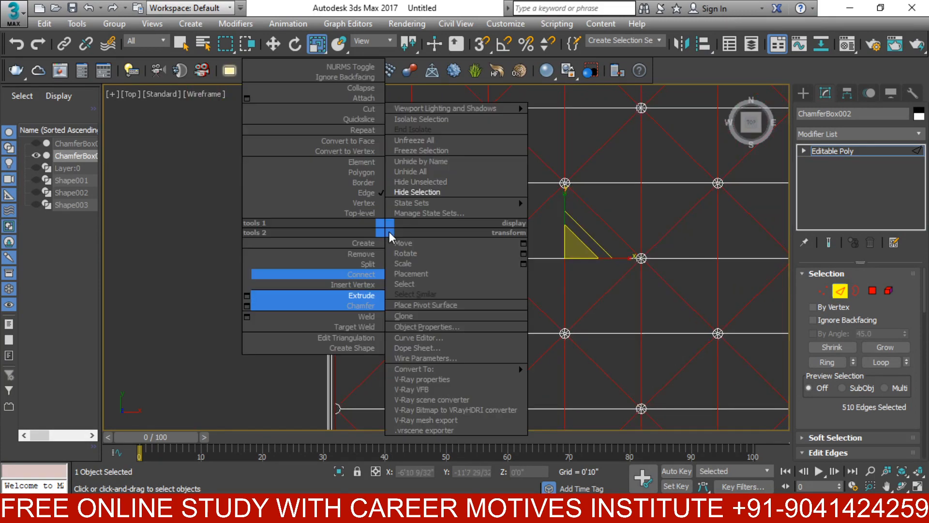
click(247, 296)
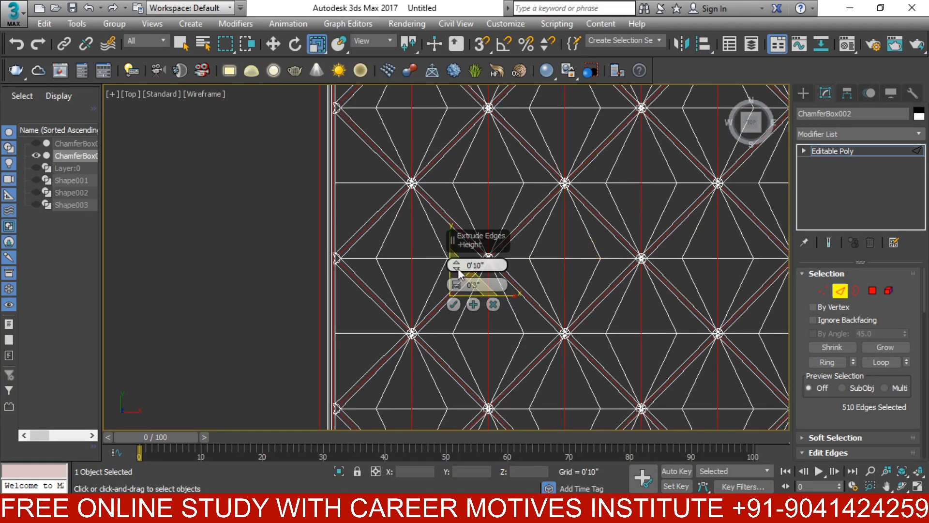
drag(458, 269, 455, 278)
drag(452, 344, 480, 381)
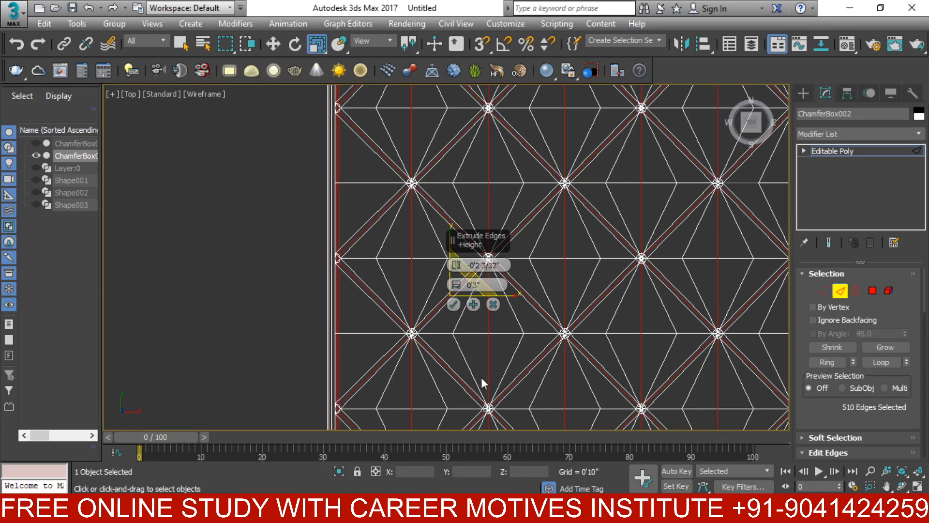
click(468, 265)
text(.)
text(5)
key(Return)
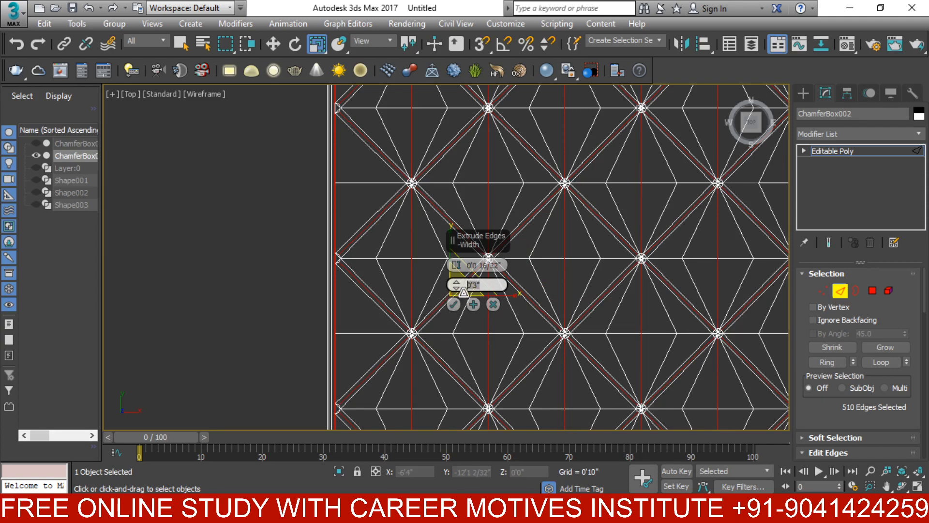
- Set the edge extrusion's width to .5" and apply it, then show the mattress shaded
text(')
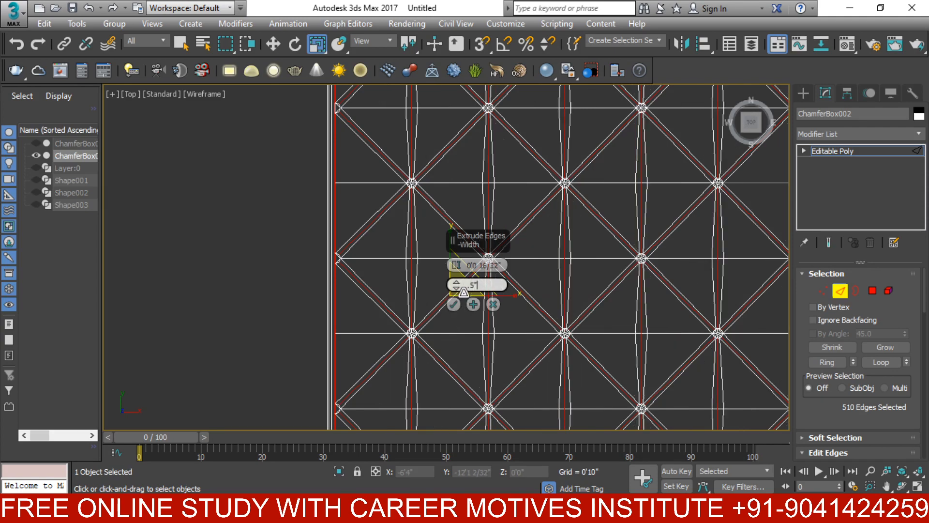
drag(456, 290, 453, 303)
click(453, 304)
scroll(485, 333, down, 2)
alt+middle_drag(485, 334, 541, 310)
key(F3)
scroll(527, 345, up, 3)
alt+middle_drag(527, 345, 498, 357)
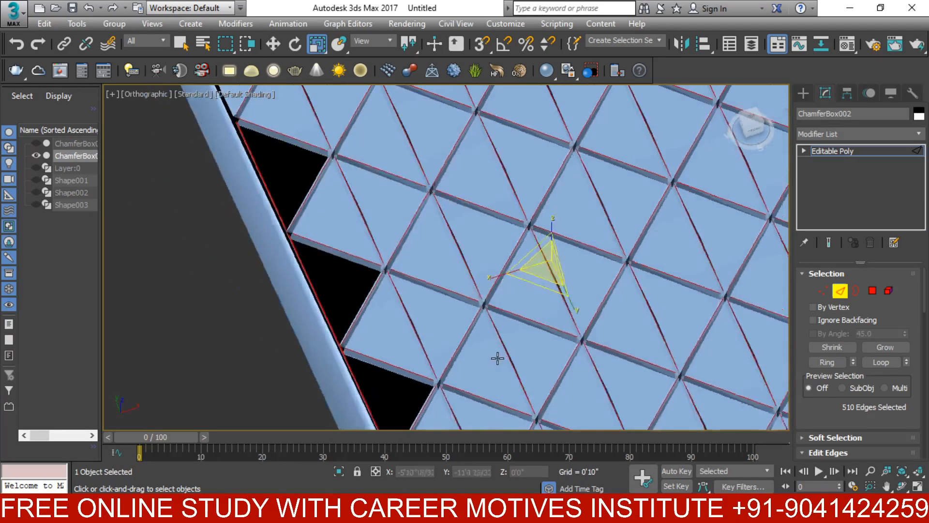
- Examine the extruded seams and the gaps along the mattress's border from above and at an angle
scroll(483, 370, up, 2)
key(t)
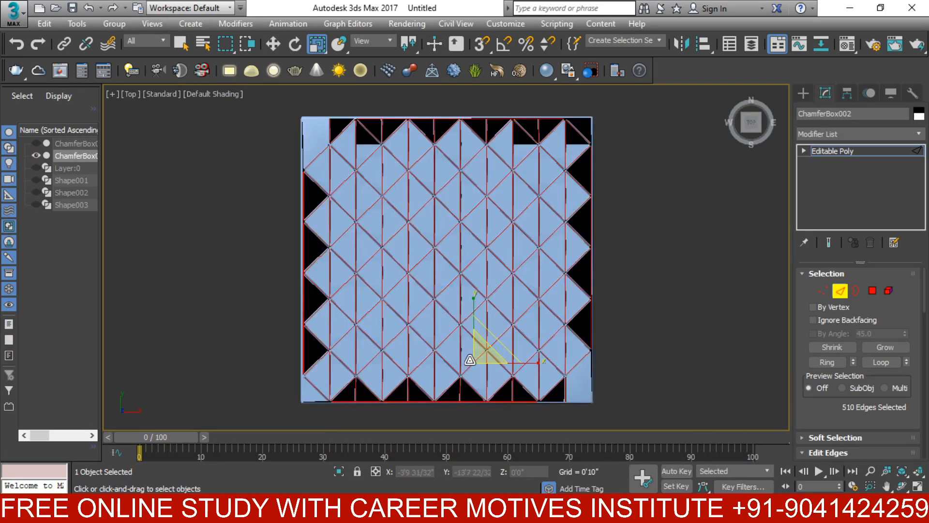
click(406, 346)
scroll(403, 345, up, 3)
scroll(403, 345, down, 3)
scroll(434, 362, down, 3)
alt+middle_drag(435, 364, 491, 357)
scroll(365, 368, up, 4)
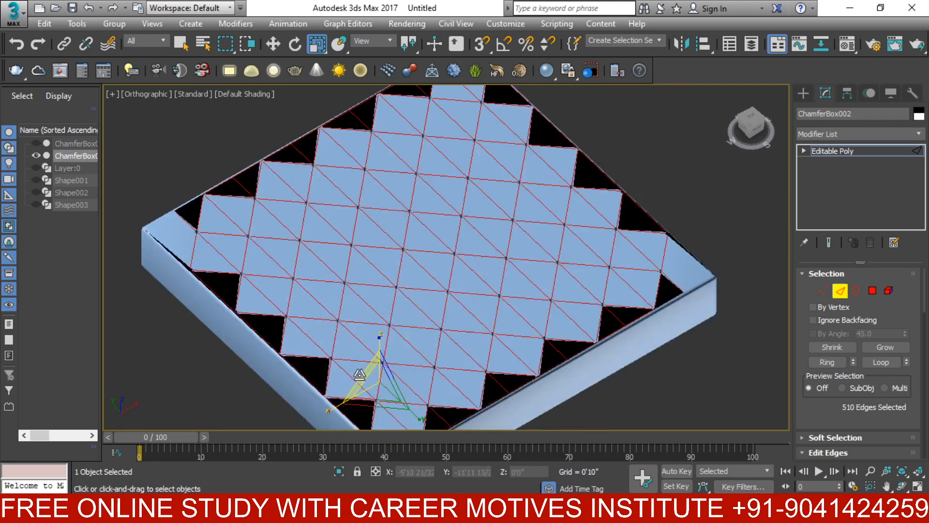
- Remove the selected seam edges from the mattress top
middle_drag(366, 369, 398, 296)
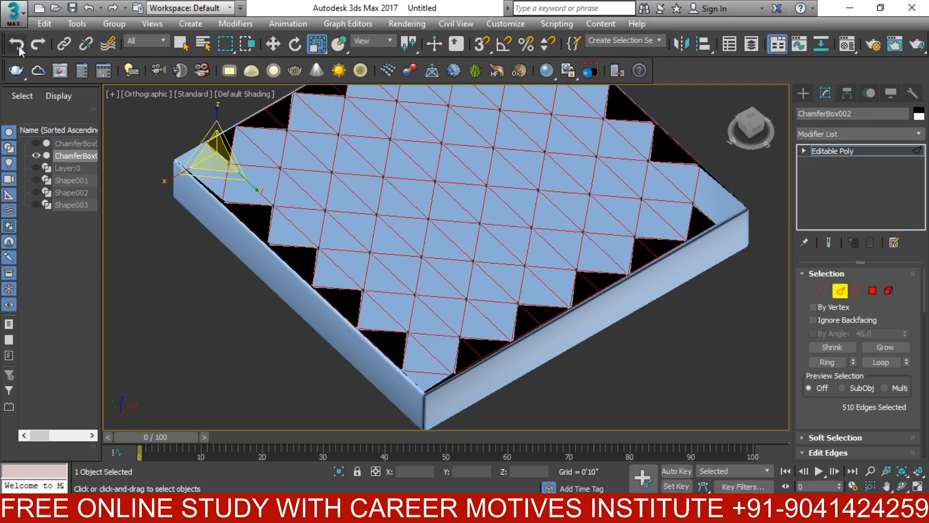
scroll(529, 259, up, 5)
scroll(485, 270, down, 5)
key(BackSpace)
scroll(636, 367, up, 1)
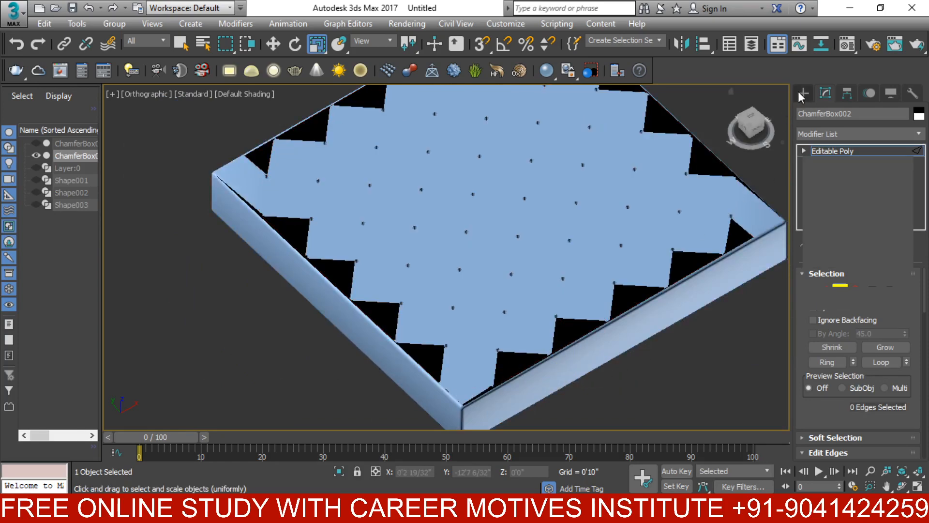
- Leave edge editing and examine the whole mattress from above and at an angle, both shaded and in wireframe
click(804, 93)
scroll(493, 292, up, 6)
scroll(488, 296, down, 7)
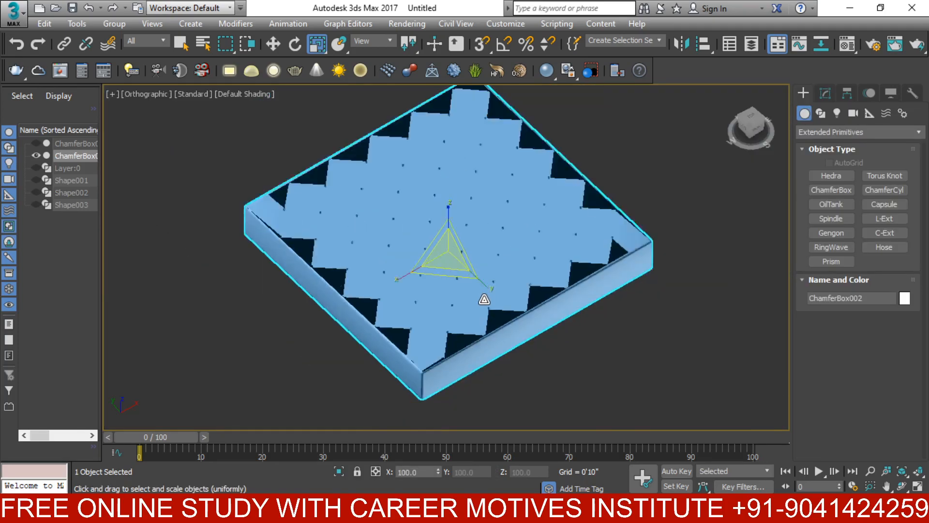
key(t)
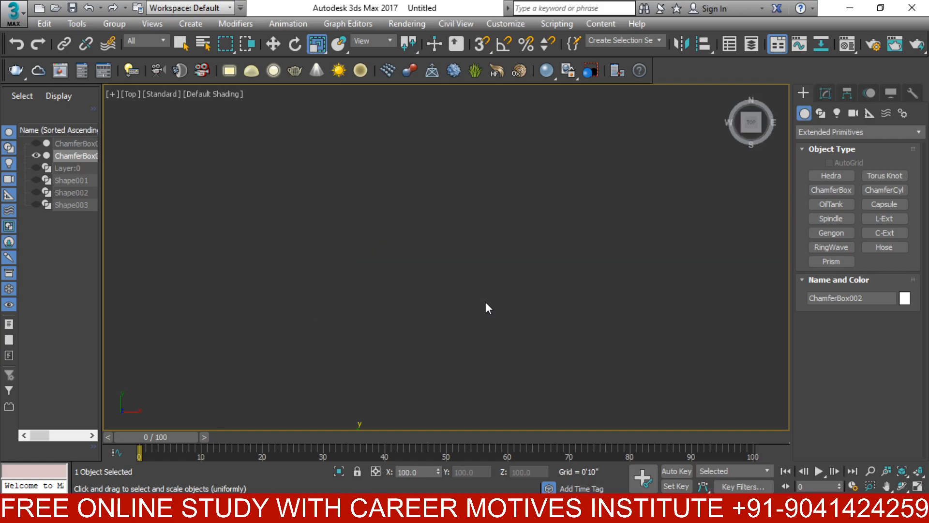
scroll(514, 322, down, 3)
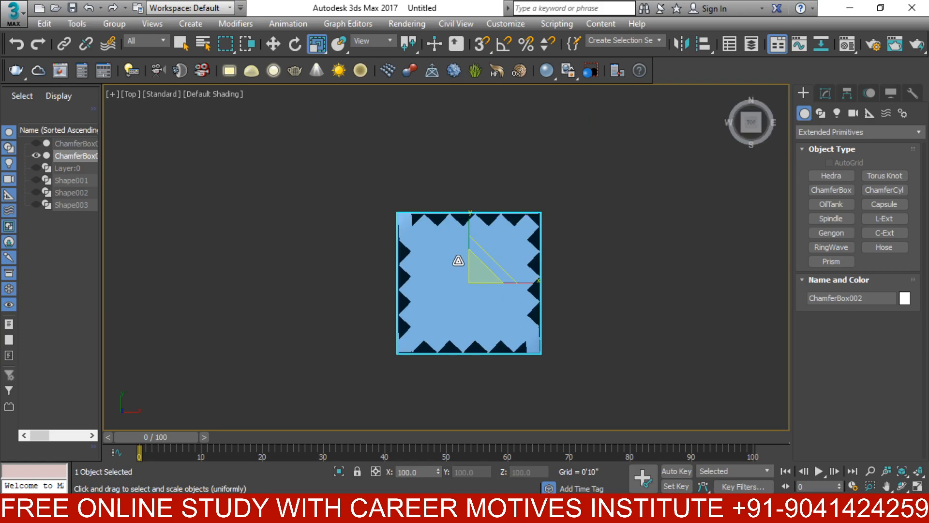
key(F3)
scroll(458, 312, up, 4)
alt+middle_drag(438, 332, 478, 303)
scroll(370, 297, up, 4)
scroll(370, 296, down, 8)
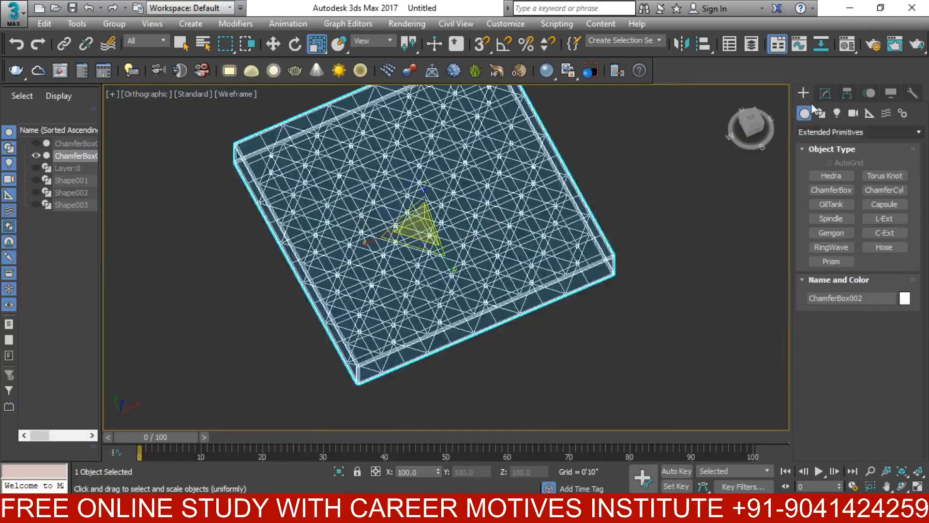
- Switch to YouTube Studio to check the live stream dashboard and chat, and return to 3ds Max
click(818, 128)
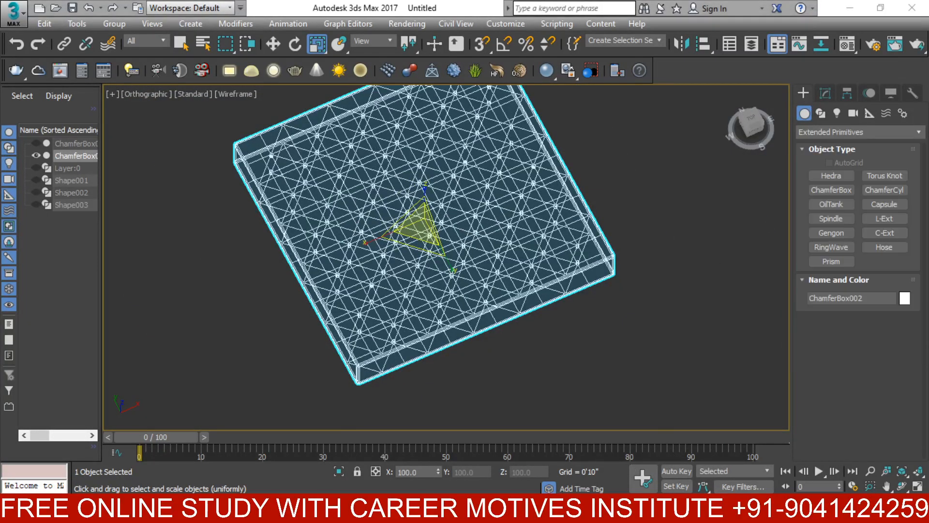
key(alt+Tab)
key(alt+Tab)
key(alt+Tab)
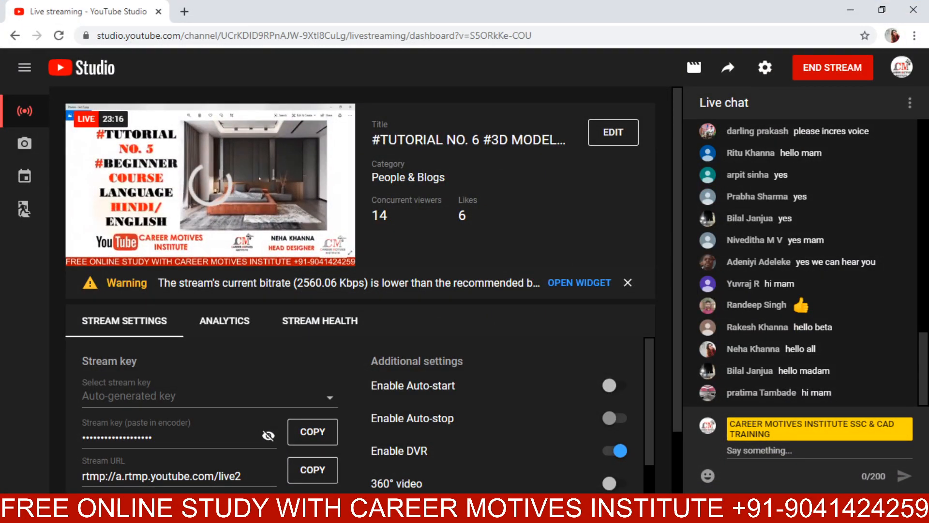
key(alt+Tab)
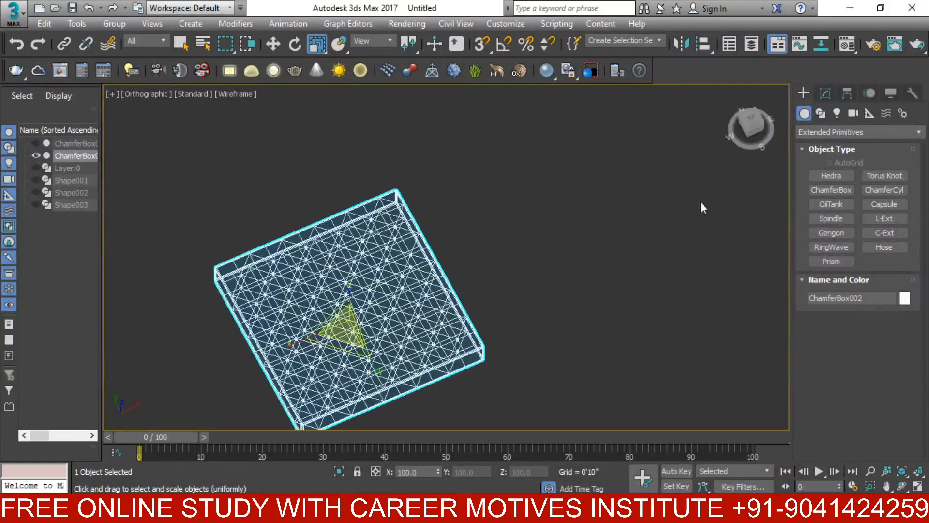
click(838, 133)
click(823, 147)
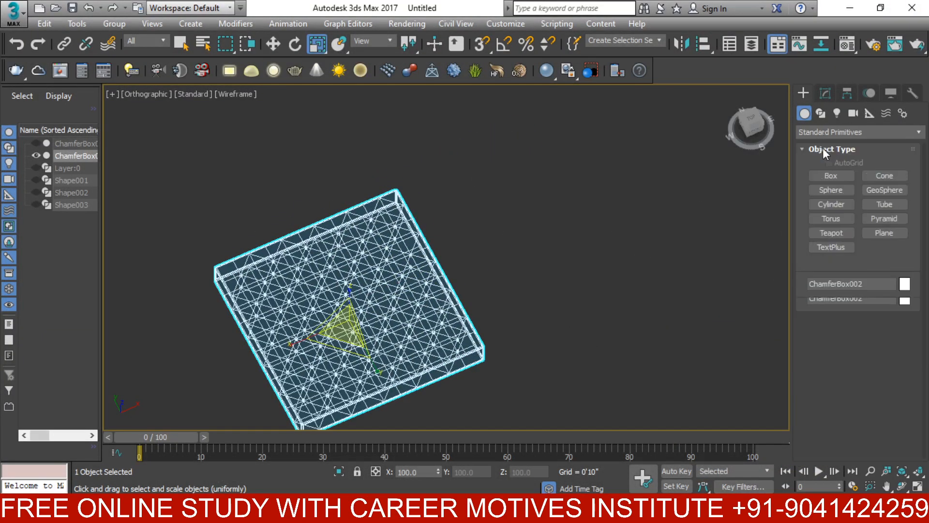
click(814, 179)
key(r)
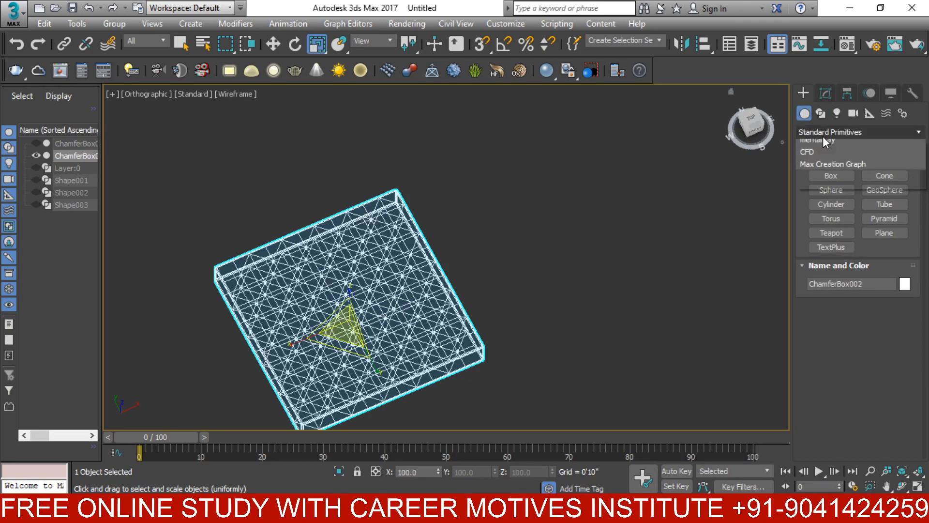
- Create a ChamferBox snapped to the mattress's corner vertices, about 5'10 12/32" long, 5'11 9/32" wide and 0'9 22/32" high, with rounded edges
click(823, 134)
click(823, 158)
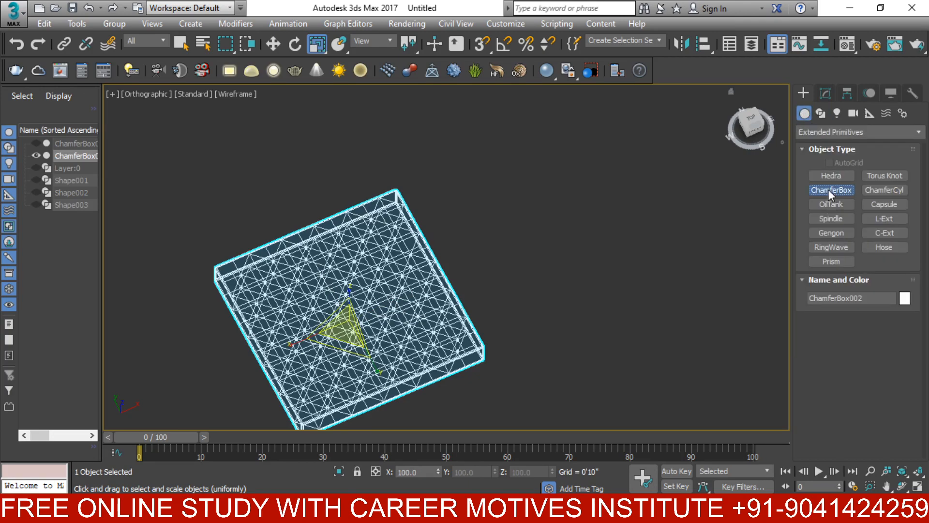
click(828, 190)
scroll(372, 261, down, 2)
scroll(371, 262, up, 2)
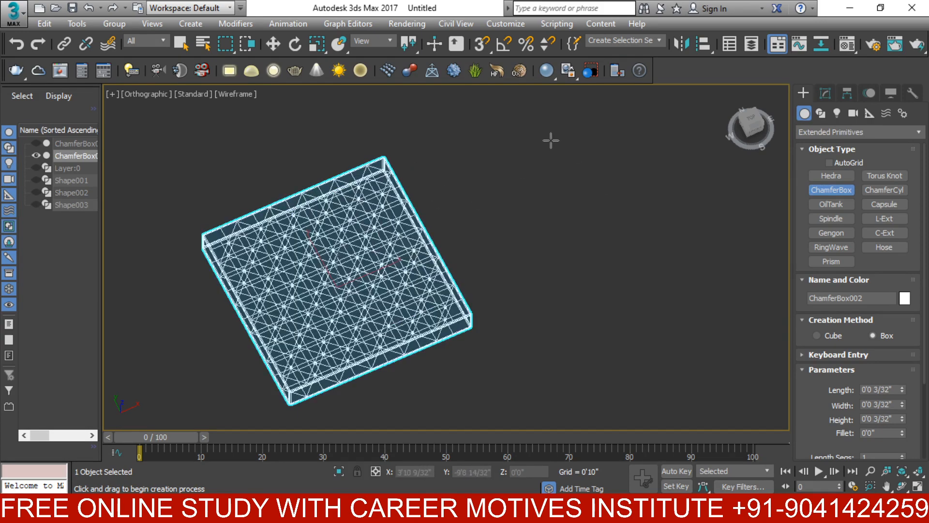
click(480, 44)
drag(385, 169, 290, 403)
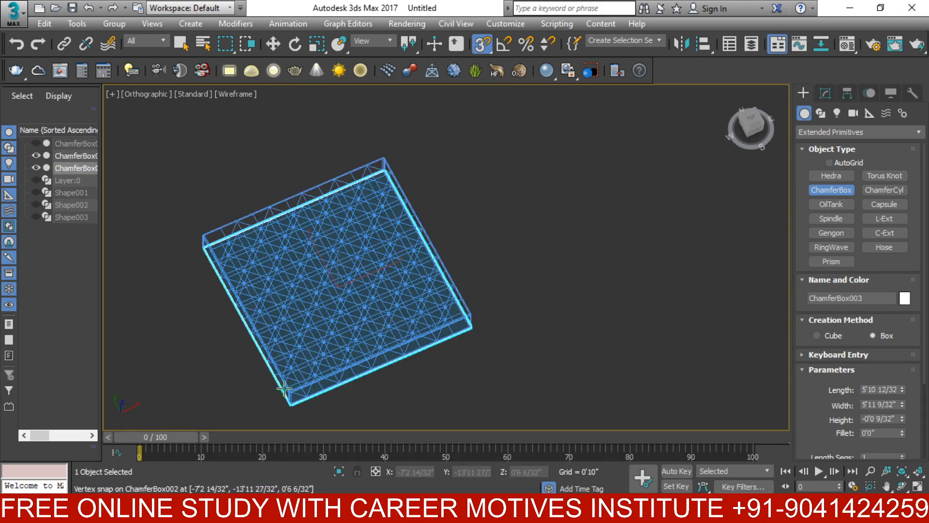
click(290, 389)
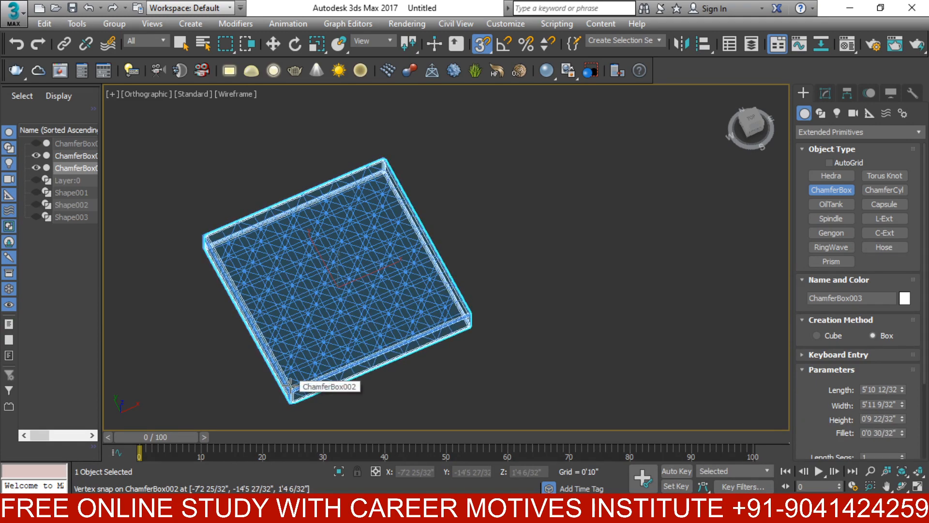
click(288, 376)
- Turn off snapping and move the new chamfer box clear of the mattress to about X 5'0 8/32"
click(273, 44)
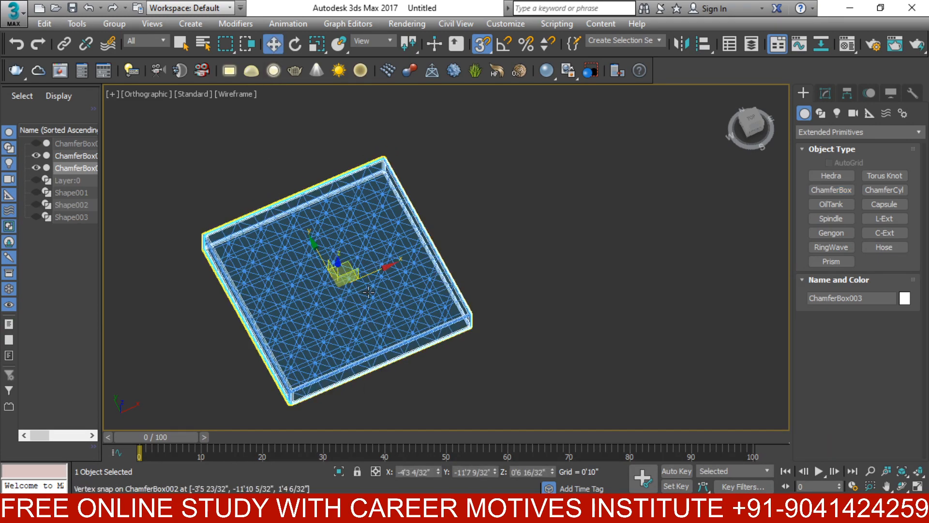
key(s)
drag(365, 273, 680, 211)
- Set the new chamfer box's fillet to 0'0 21/32"
scroll(622, 269, up, 3)
middle_drag(624, 269, 649, 339)
scroll(605, 355, up, 2)
scroll(504, 353, up, 1)
middle_drag(504, 353, 498, 400)
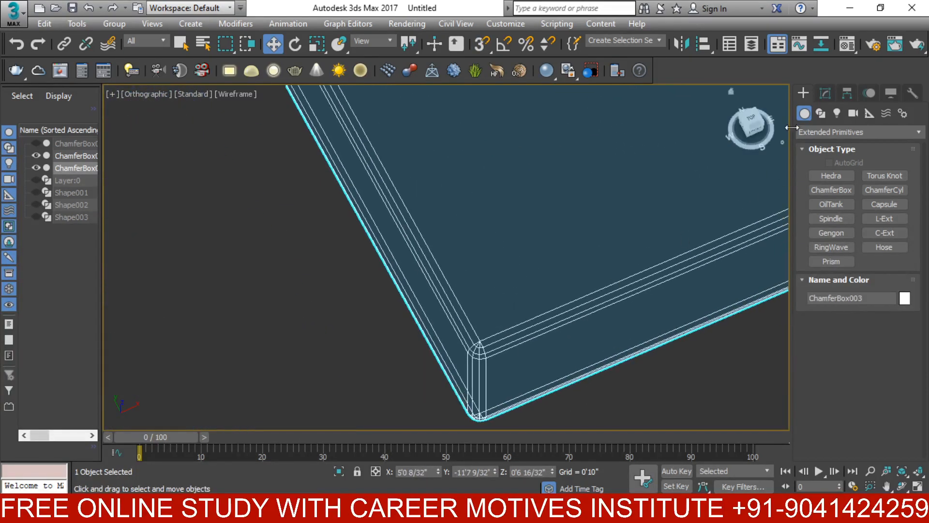
click(825, 92)
drag(903, 339, 908, 353)
scroll(508, 351, down, 3)
alt+middle_drag(508, 351, 415, 356)
scroll(458, 325, up, 2)
- Convert the new chamfer box to an Editable Poly
right_click(475, 292)
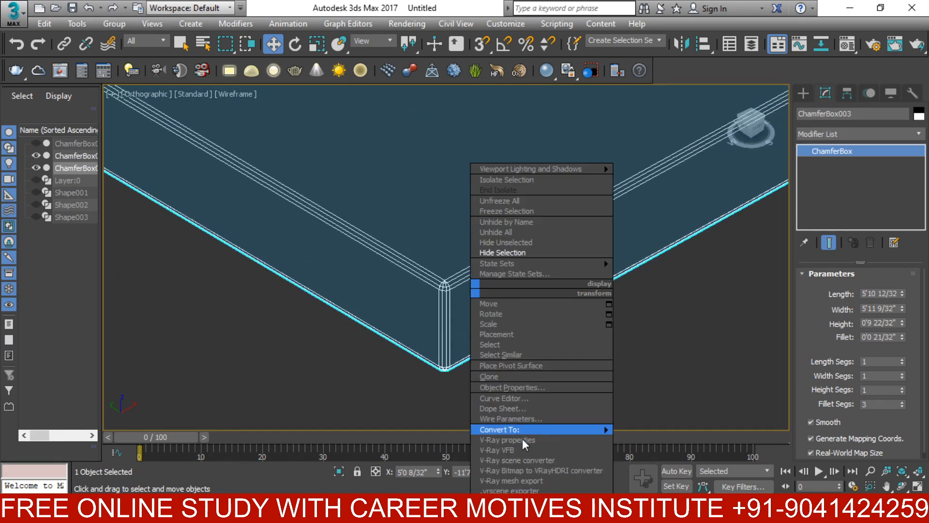
mouse_move(519, 428)
click(656, 438)
scroll(456, 316, up, 2)
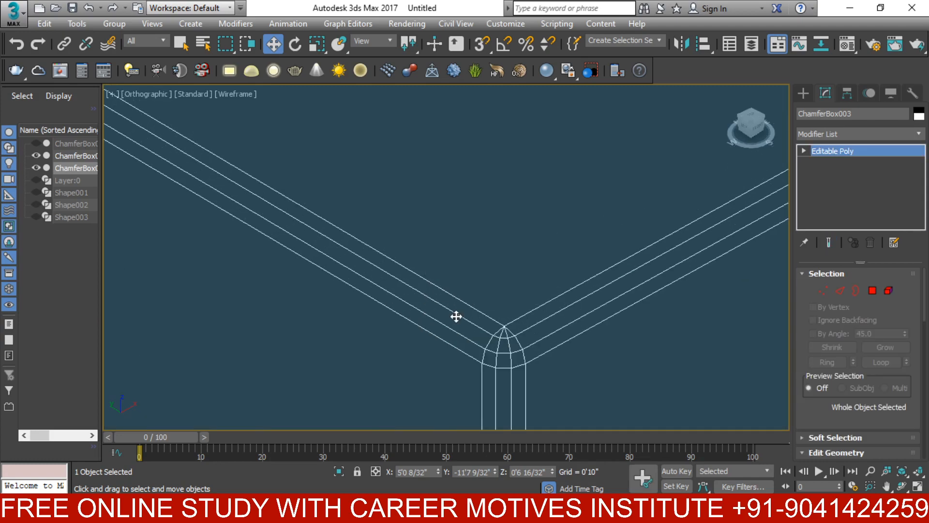
- Select the full edge loops running around the chamfer box's upper and lower rounded rims
click(829, 291)
click(840, 291)
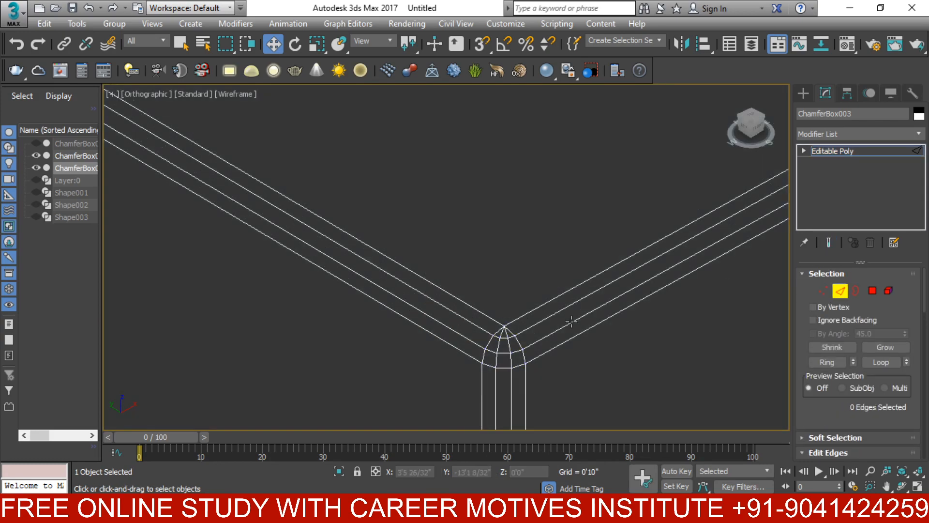
click(447, 314)
scroll(441, 305, down, 4)
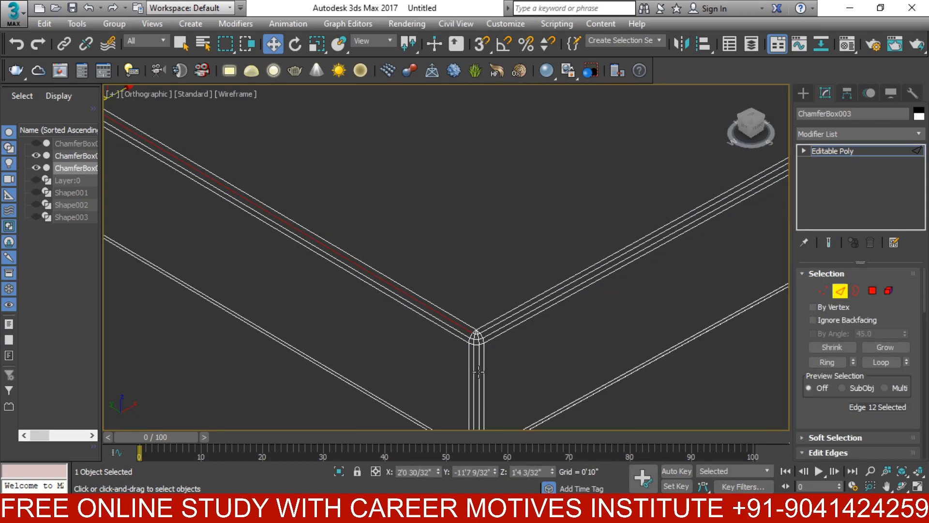
scroll(432, 294, up, 3)
ctrl+click(489, 303)
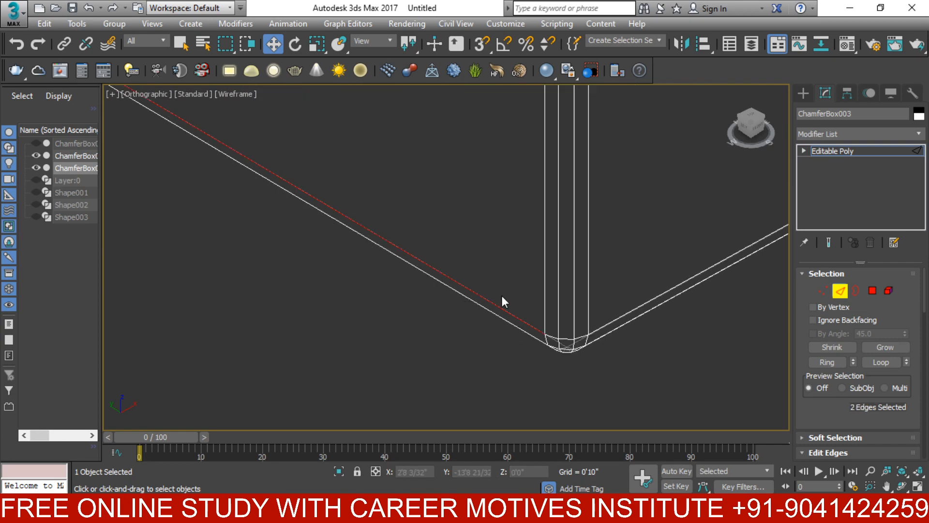
scroll(501, 295, down, 3)
click(881, 362)
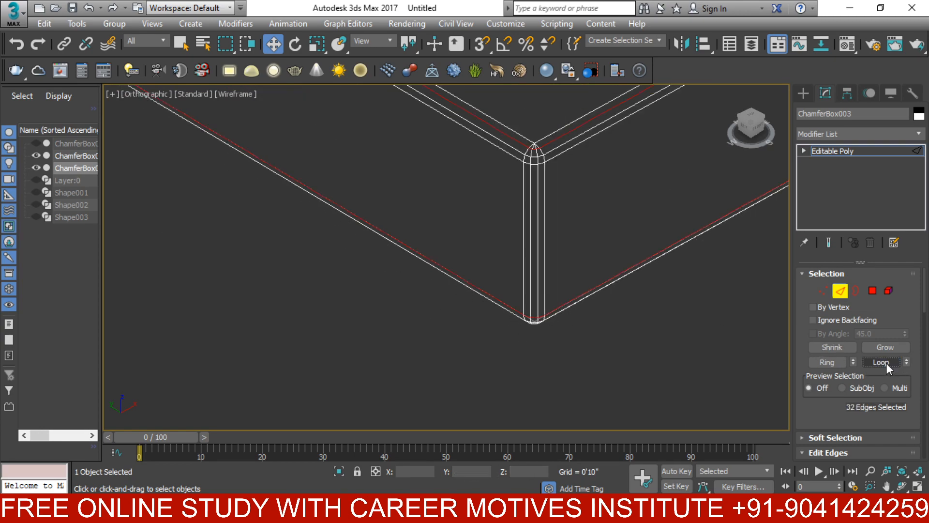
- Try to create a smooth shape from the chamfer box's selected upper and lower rim edge loops
drag(925, 310, 925, 348)
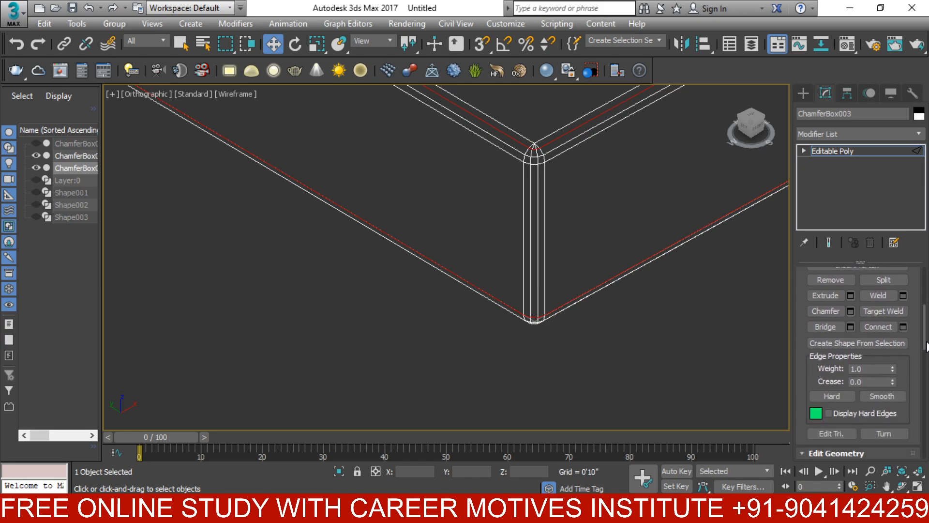
click(832, 343)
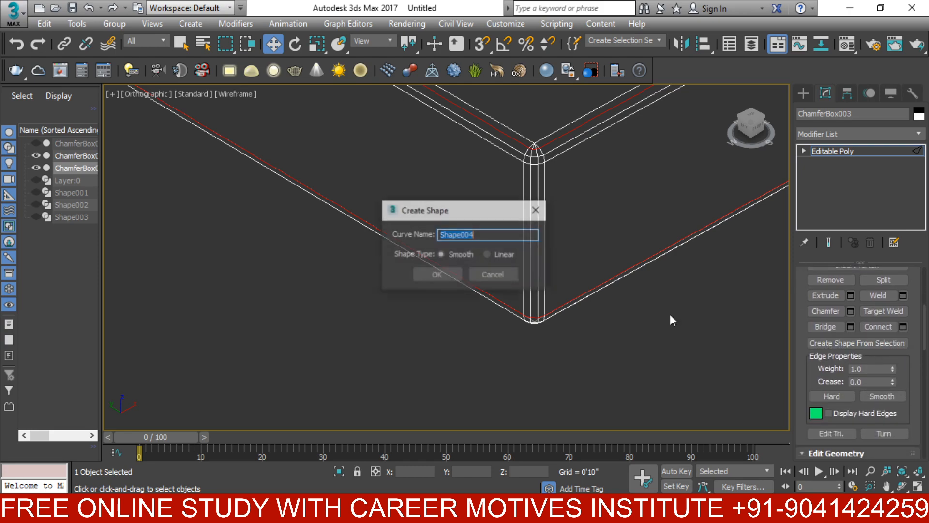
click(438, 271)
middle_drag(652, 211, 609, 278)
scroll(663, 214, down, 4)
middle_drag(690, 223, 543, 323)
right_click(532, 254)
click(553, 220)
scroll(460, 278, down, 5)
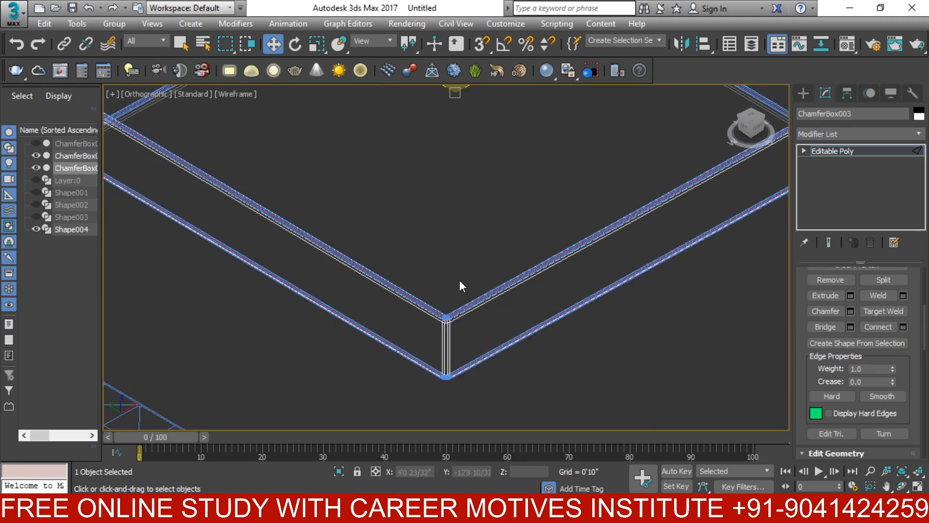
scroll(448, 314, up, 6)
key(ctrl+z)
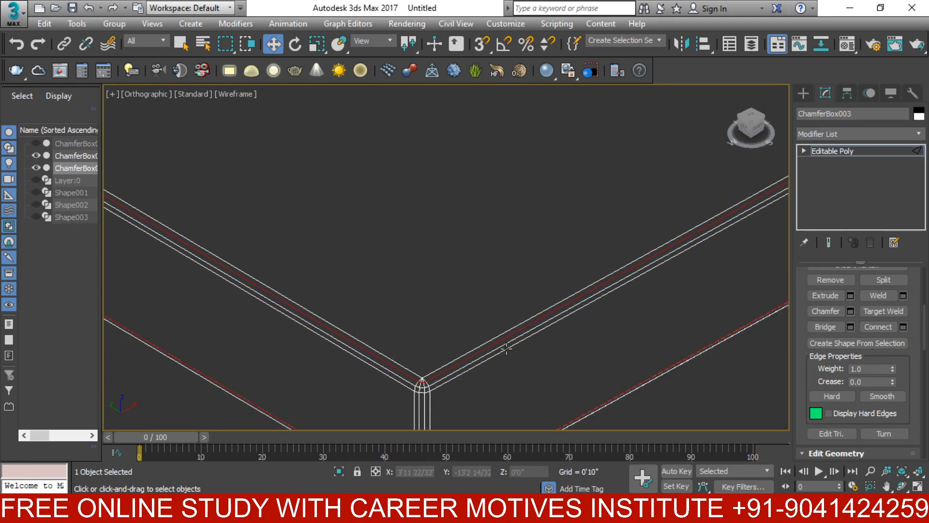
click(501, 319)
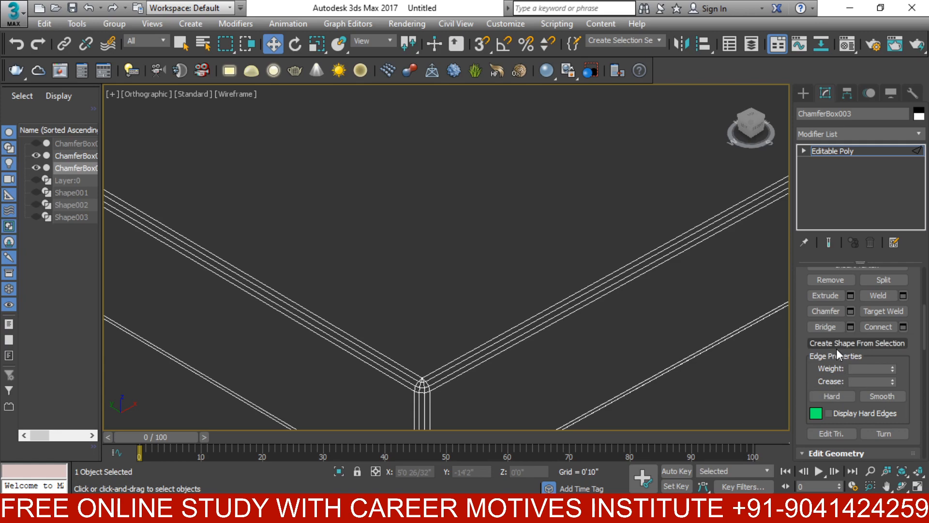
key(ctrl+z)
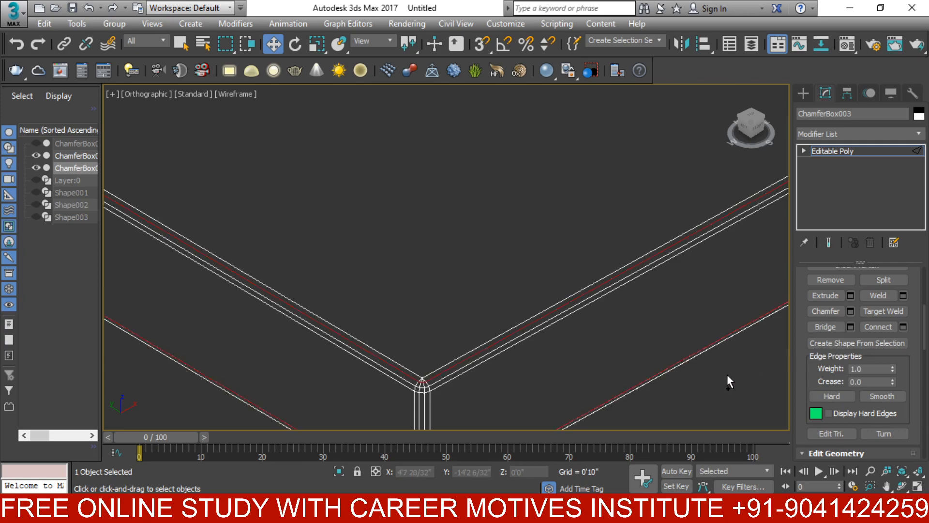
- Create a shape named Shape004 from the selected rim edge loops and leave edge editing
click(860, 343)
click(450, 273)
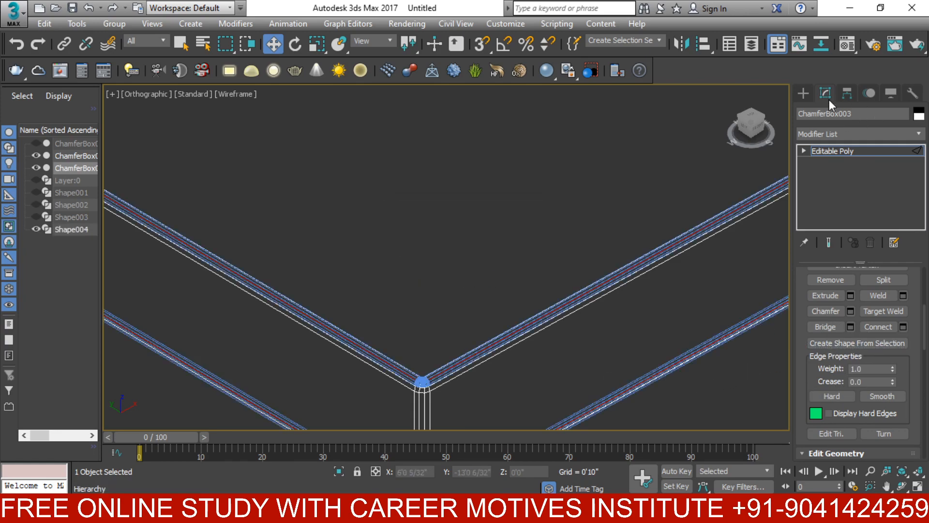
click(803, 93)
- Select the new chamfer box and hide all unselected objects
click(587, 208)
scroll(447, 396, up, 2)
click(447, 395)
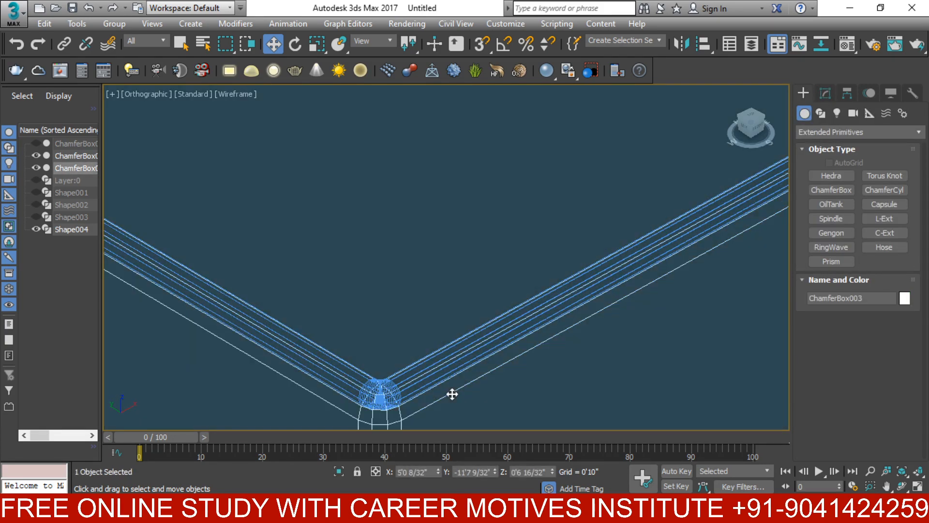
right_click(453, 290)
click(475, 251)
key(z)
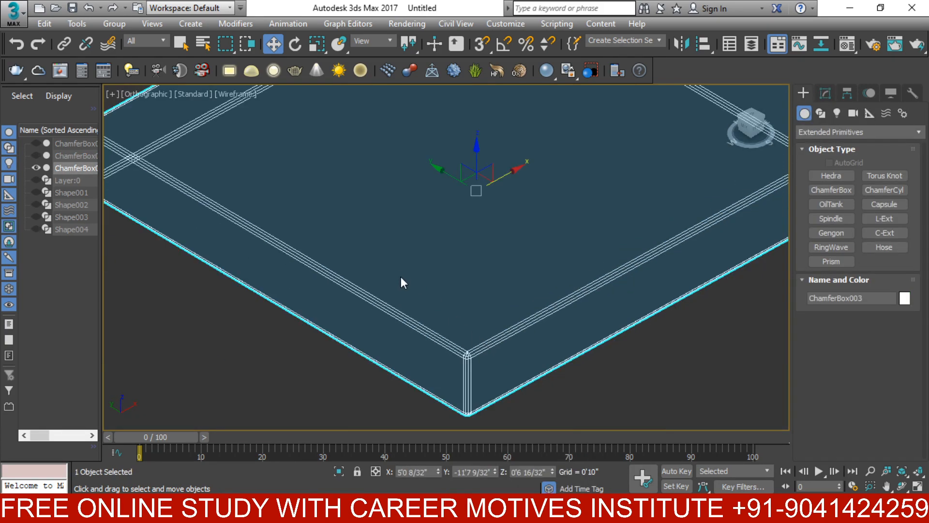
click(802, 132)
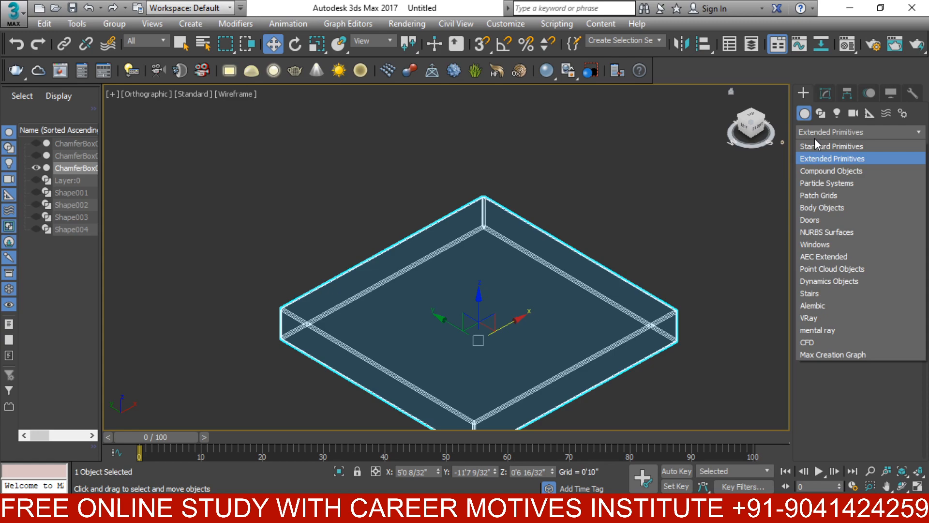
click(813, 140)
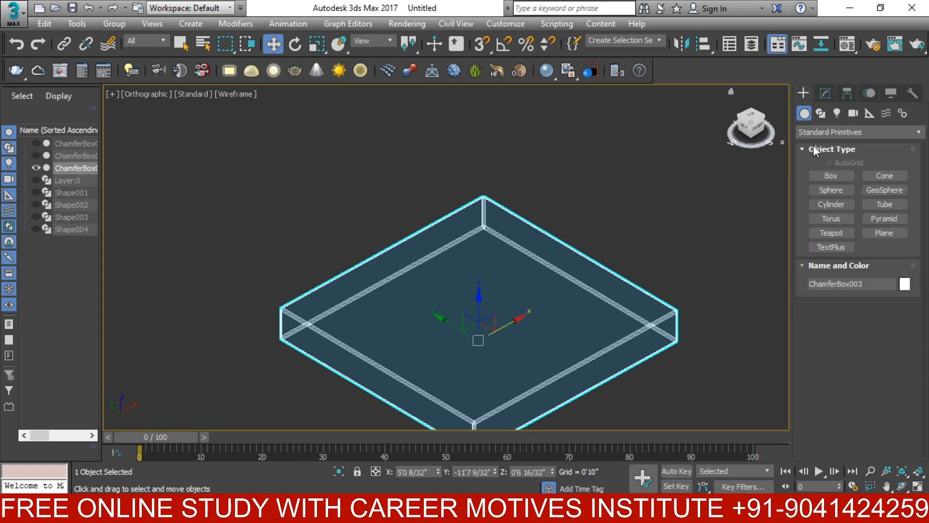
click(821, 114)
click(593, 239)
key(ctrl+z)
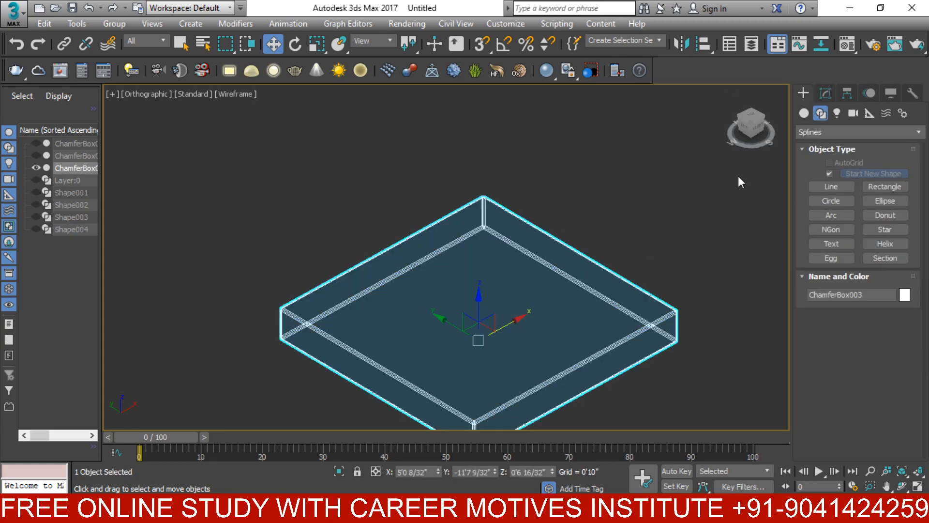
- In edge mode, select the flat-face edges along the chamfer box's two Y-direction sides, on both the upper and lower faces
click(824, 93)
click(804, 150)
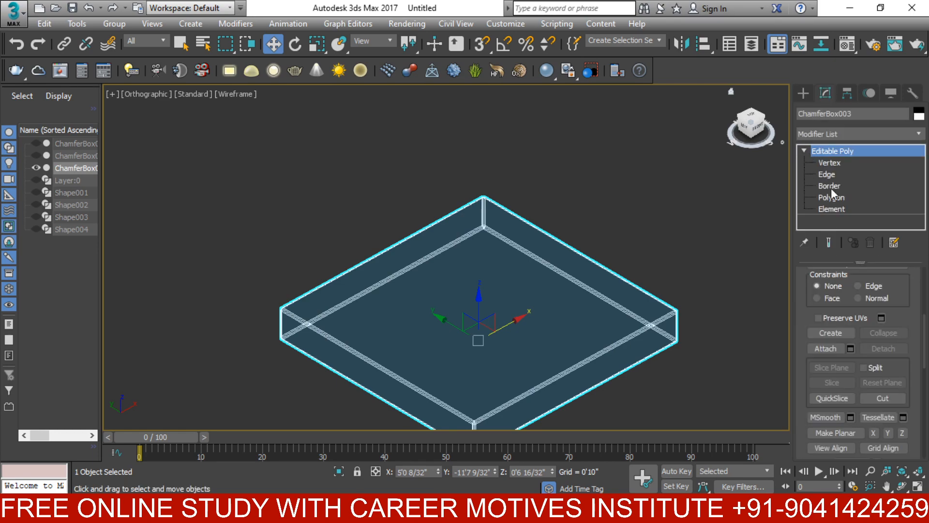
click(830, 175)
scroll(518, 261, up, 8)
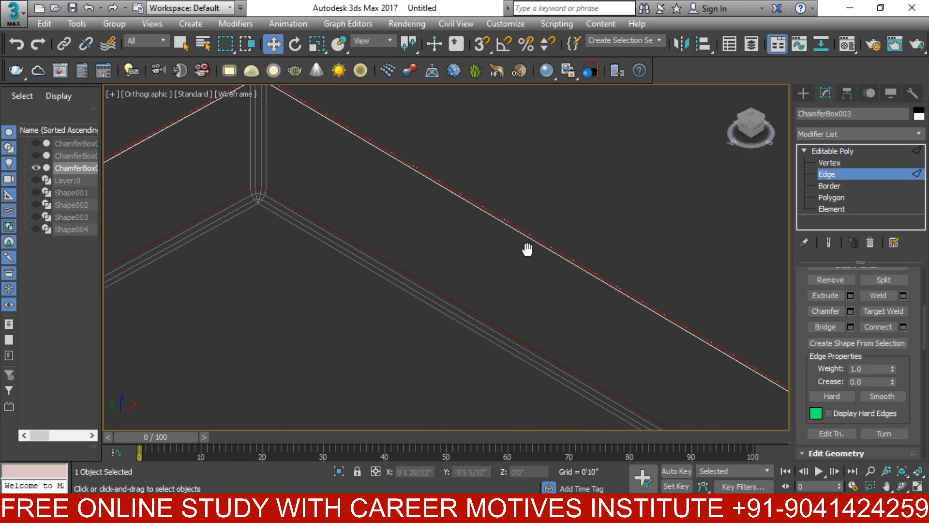
scroll(450, 261, up, 5)
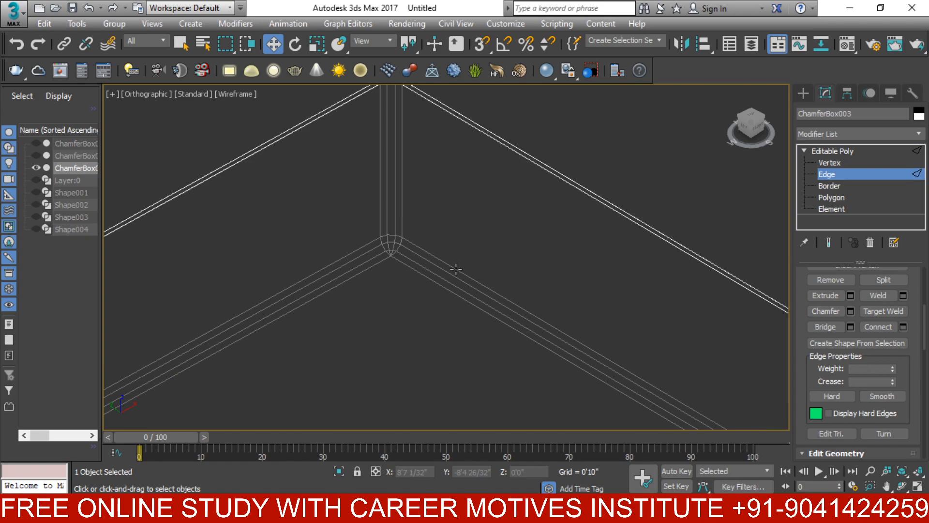
click(463, 263)
scroll(466, 267, down, 2)
scroll(479, 280, up, 3)
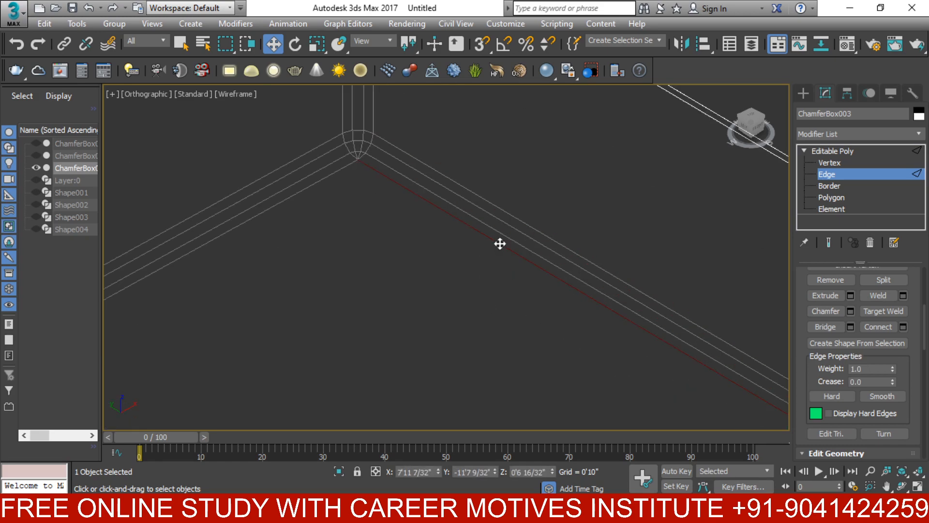
scroll(421, 250, down, 3)
scroll(484, 203, up, 6)
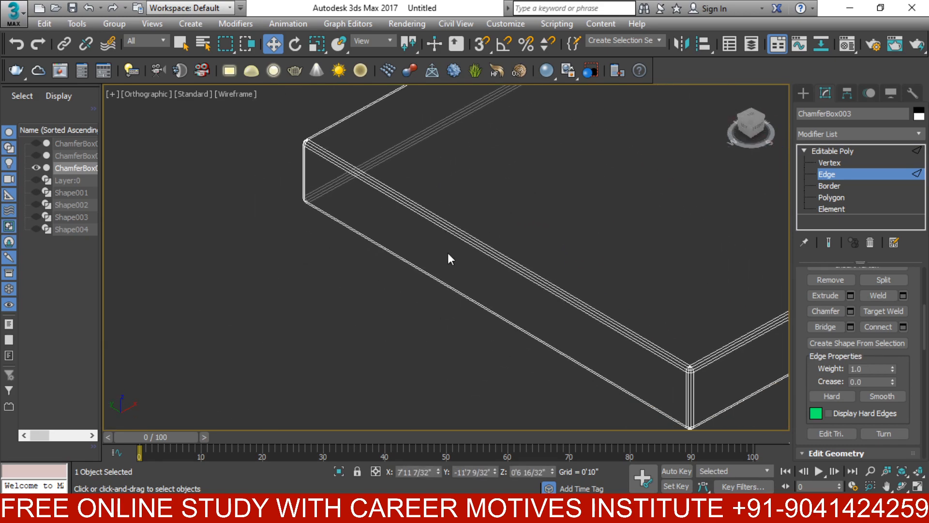
scroll(464, 271, down, 3)
alt+middle_drag(462, 278, 422, 280)
scroll(396, 266, up, 4)
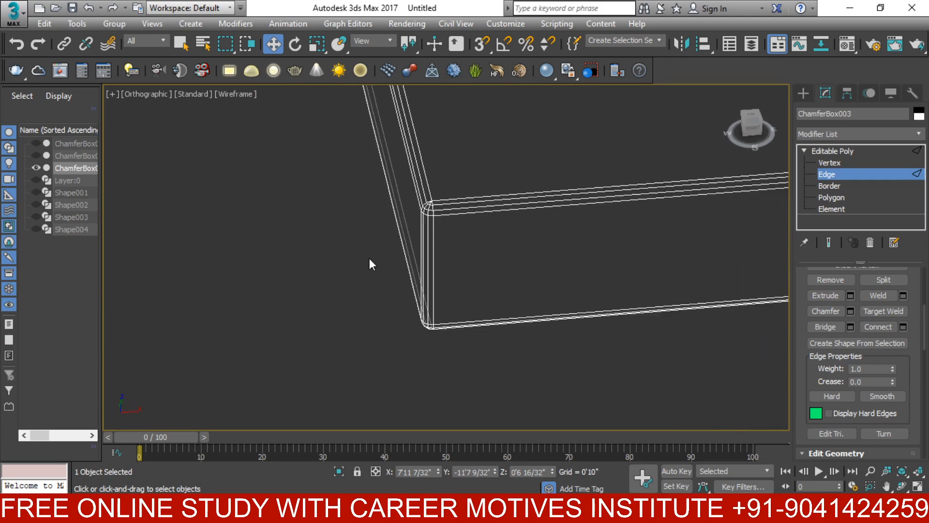
middle_drag(423, 236, 462, 299)
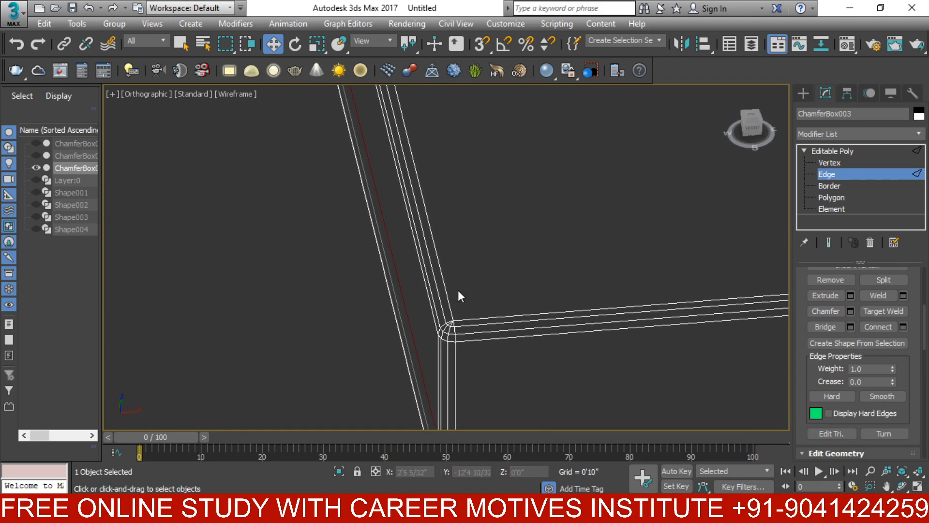
scroll(344, 400, down, 3)
scroll(560, 301, up, 4)
middle_drag(560, 300, 369, 419)
scroll(537, 236, up, 2)
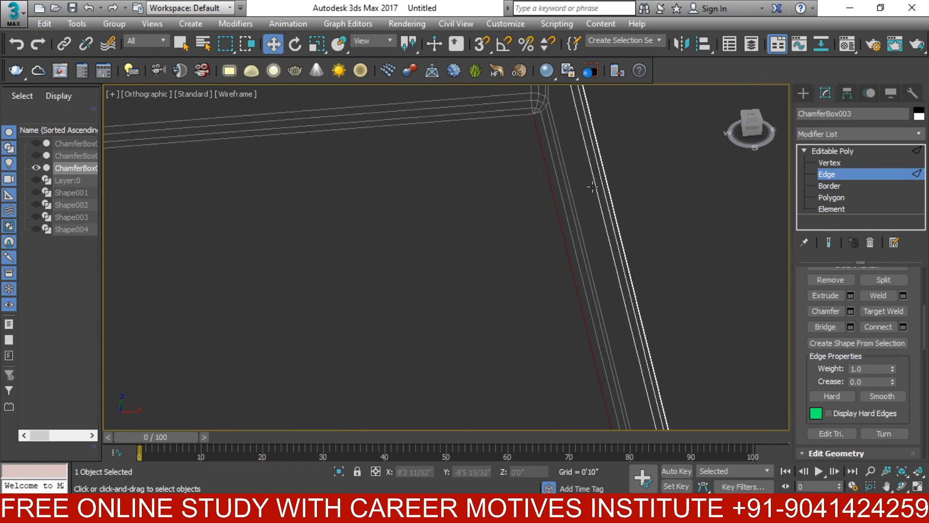
scroll(484, 217, down, 5)
- Connect the selected edges with 10 segments, pinch 0 and slide 0
right_click(505, 228)
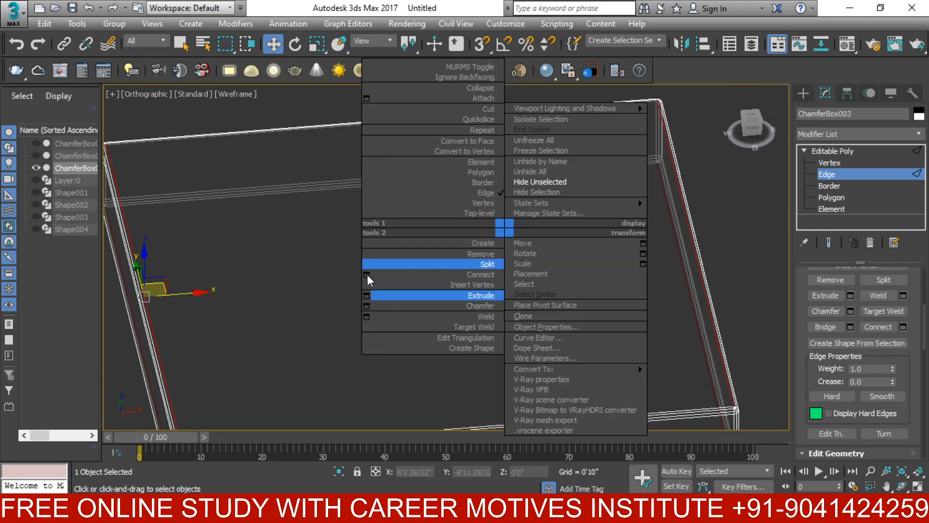
click(367, 274)
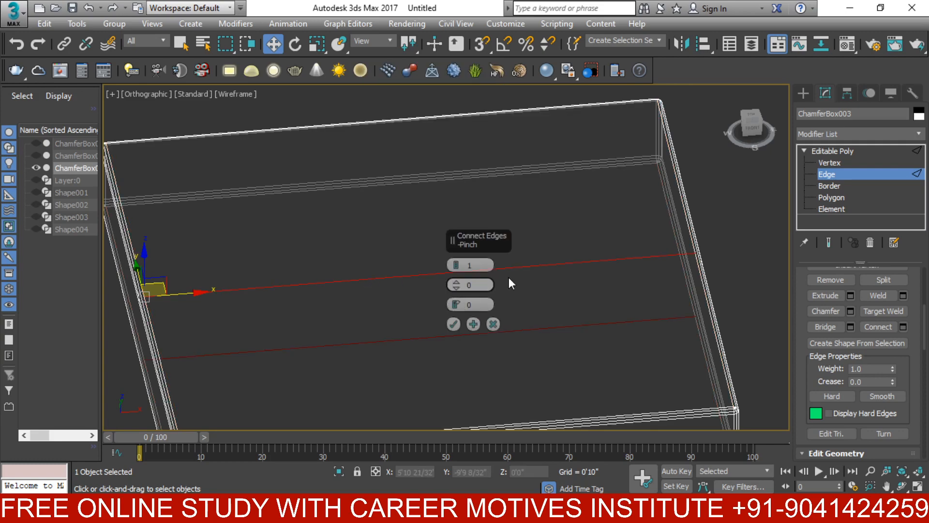
text(10)
click(456, 322)
scroll(434, 265, down, 4)
middle_drag(384, 304, 397, 353)
scroll(367, 259, up, 6)
scroll(368, 318, down, 6)
click(454, 324)
- Add the outer flat-face edges parallel to the new crosswise segments to the edge selection at both ends of the box
scroll(389, 262, up, 5)
scroll(377, 315, up, 4)
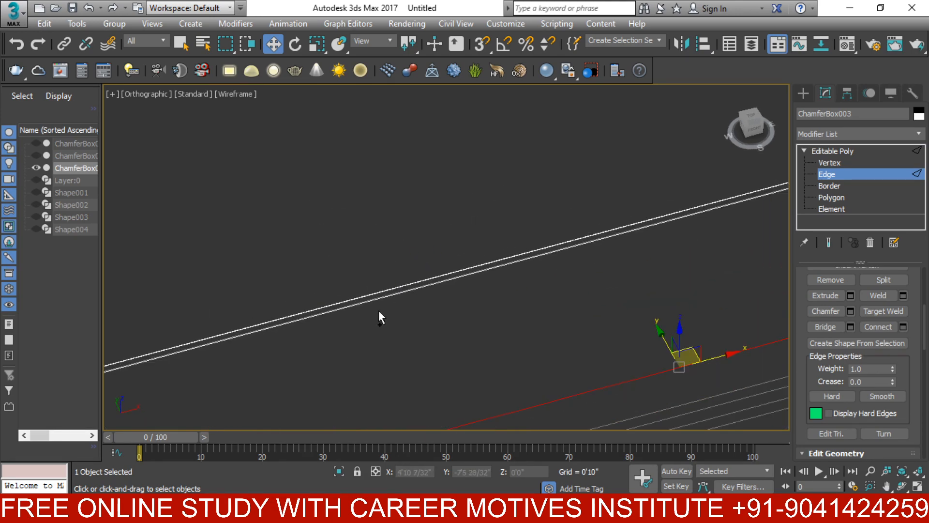
ctrl+click(382, 299)
scroll(399, 293, down, 4)
middle_drag(461, 370, 457, 283)
scroll(450, 284, up, 2)
ctrl+click(444, 276)
scroll(450, 293, down, 6)
middle_drag(584, 395, 516, 167)
scroll(498, 295, up, 4)
scroll(486, 355, down, 4)
scroll(485, 351, up, 8)
middle_drag(535, 390, 540, 389)
- Connect the crosswise edges with 10 segments to form a grid across the box's faces
right_click(478, 212)
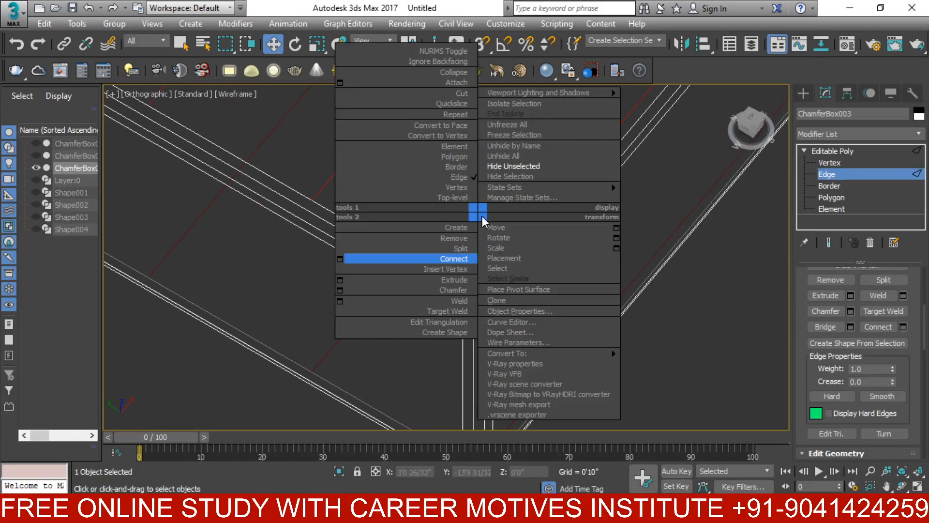
click(335, 258)
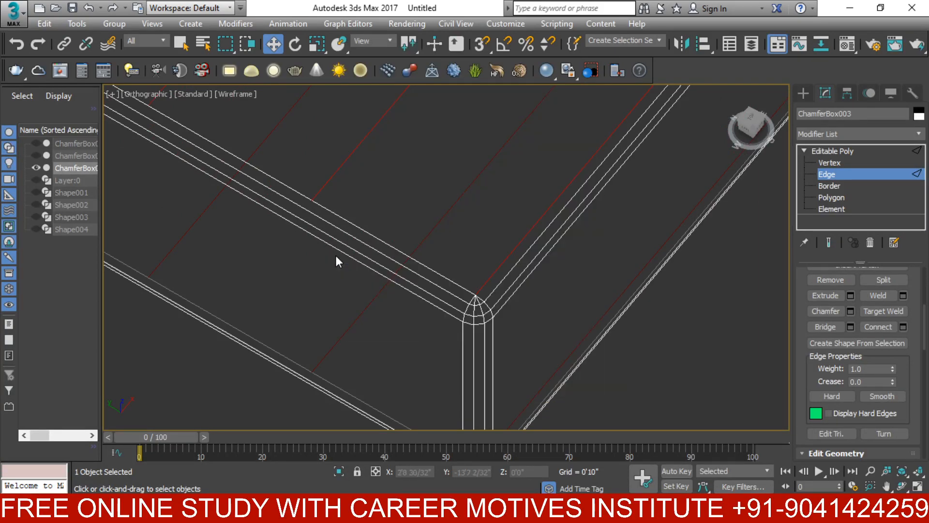
right_click(415, 242)
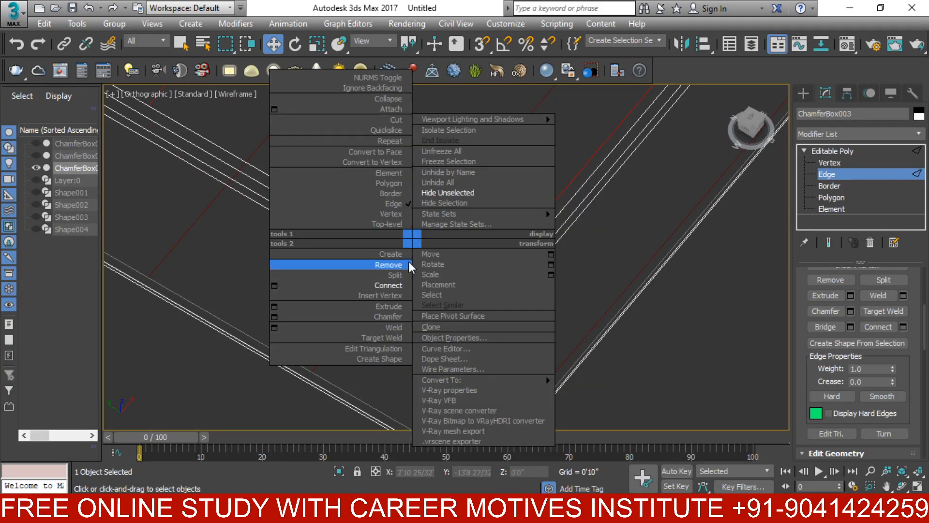
click(274, 285)
scroll(435, 243, down, 5)
middle_drag(544, 155, 555, 309)
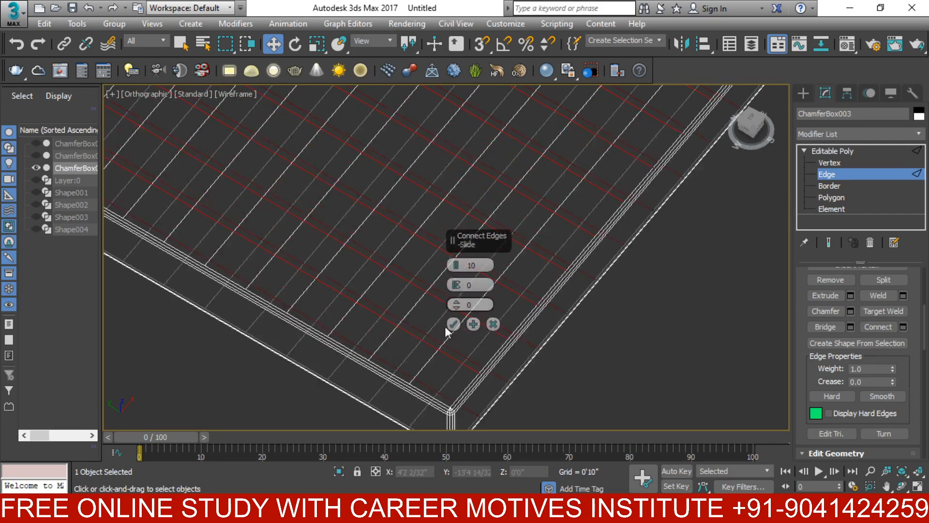
click(454, 322)
- In the top view, select every other vertex along the grid's first interior row, starting one column in from the rim
scroll(450, 312, down, 5)
key(t)
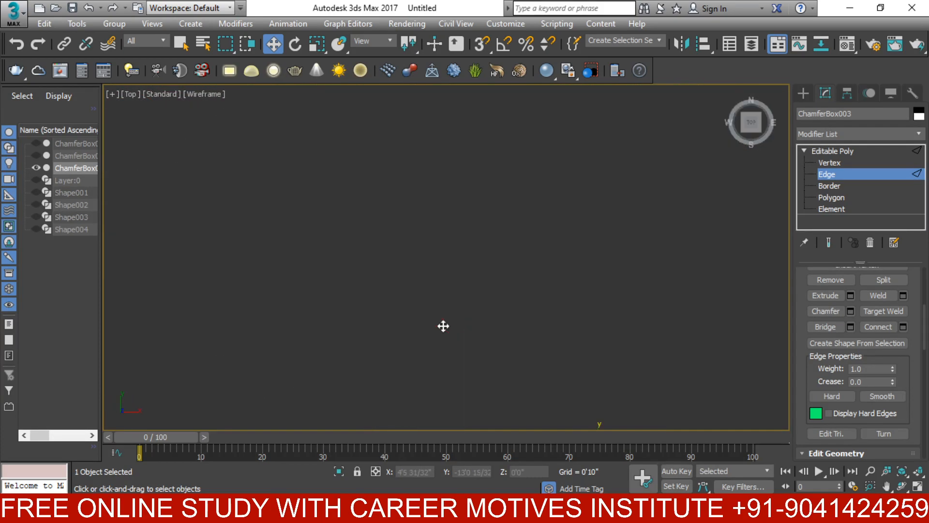
click(820, 162)
scroll(370, 166, up, 8)
click(398, 180)
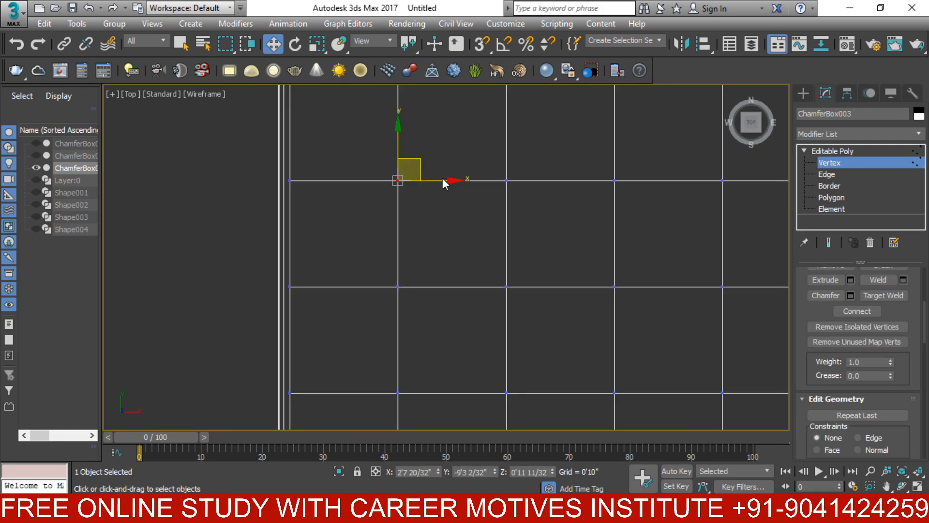
middle_drag(487, 180, 358, 253)
ctrl+drag(495, 256, 500, 260)
ctrl+drag(665, 242, 713, 269)
middle_drag(783, 258, 485, 249)
middle_drag(614, 252, 574, 204)
middle_drag(406, 234, 406, 235)
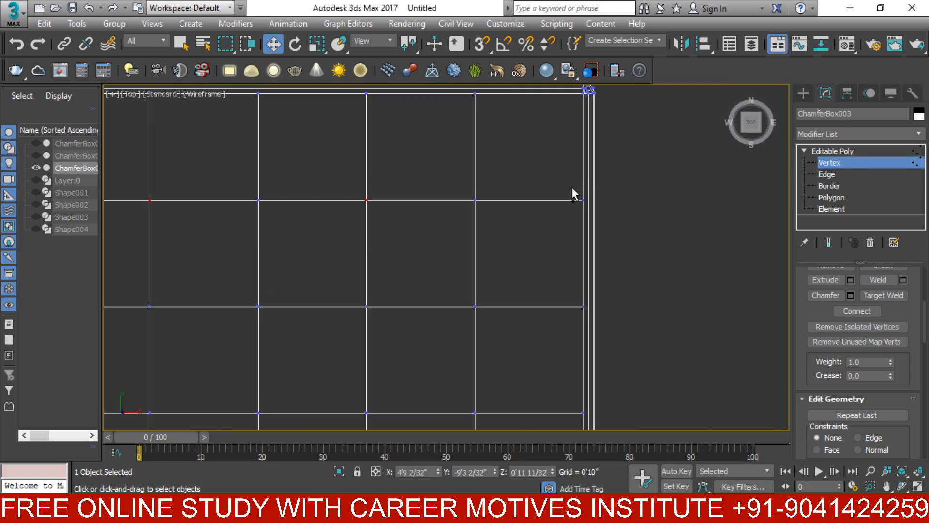
- Add every other vertex of the grid's second row to the selection, starting at the rim to stagger the pattern
scroll(278, 242, down, 5)
middle_drag(278, 243, 550, 218)
scroll(389, 226, up, 3)
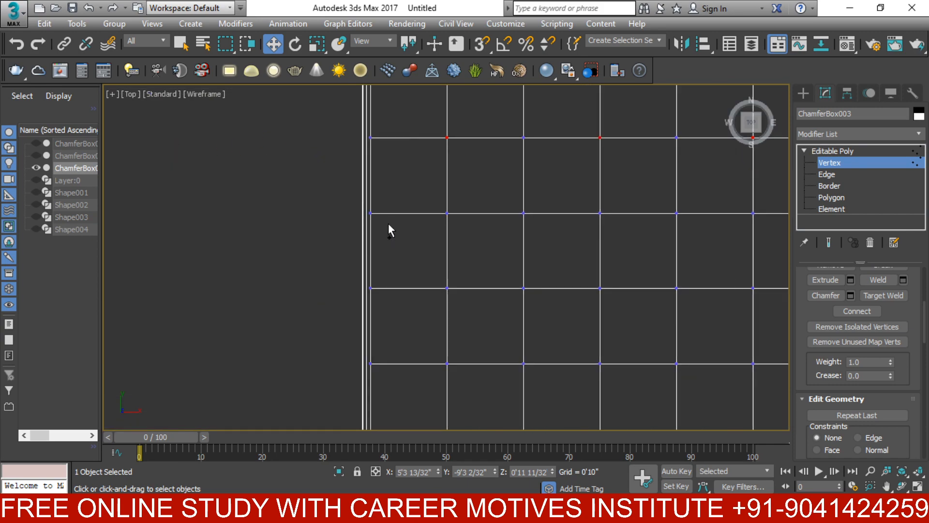
ctrl+click(374, 216)
ctrl+drag(499, 201, 529, 222)
middle_drag(530, 222, 280, 228)
ctrl+drag(463, 222, 466, 224)
ctrl+drag(584, 211, 613, 226)
middle_drag(639, 235, 428, 244)
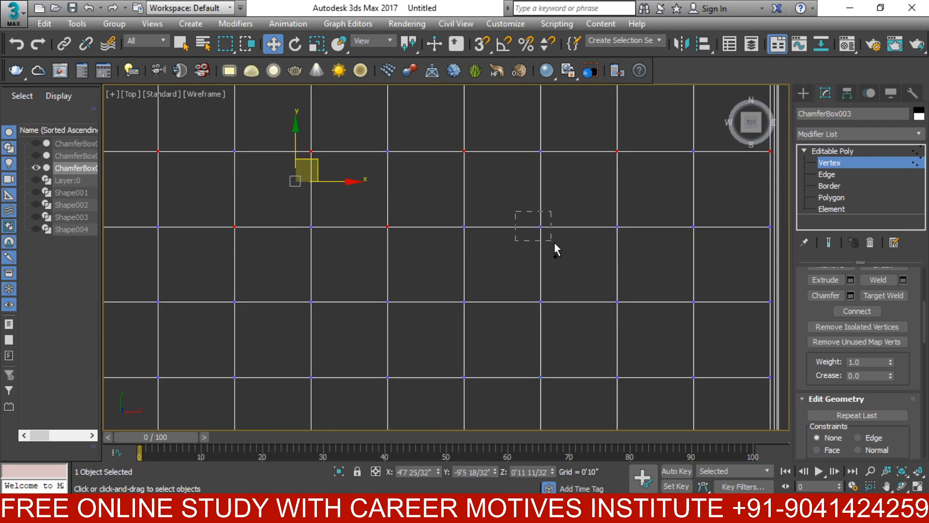
ctrl+drag(516, 212, 551, 242)
scroll(692, 245, down, 3)
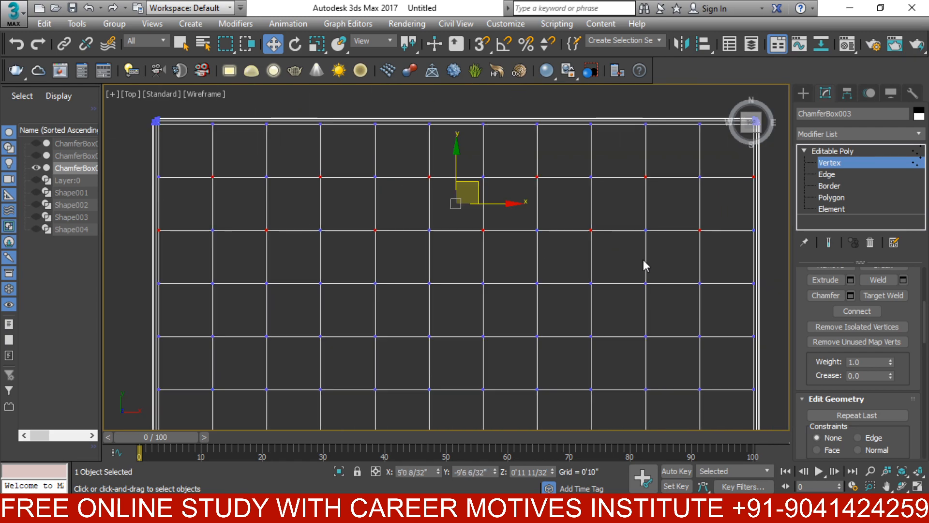
- Add every other vertex of the grid's third interior row to the selection, starting one column in from the rim
middle_drag(593, 267, 724, 234)
ctrl+click(354, 244)
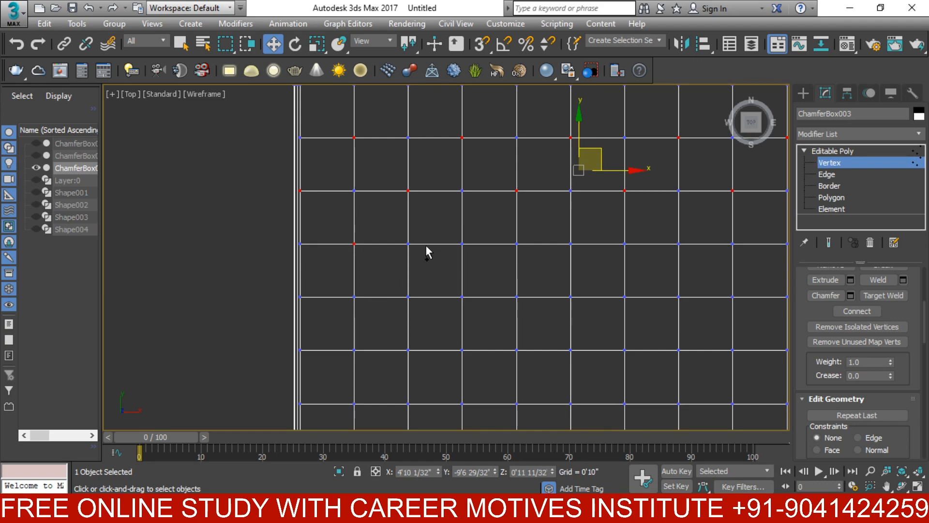
ctrl+drag(468, 264, 469, 262)
ctrl+click(571, 244)
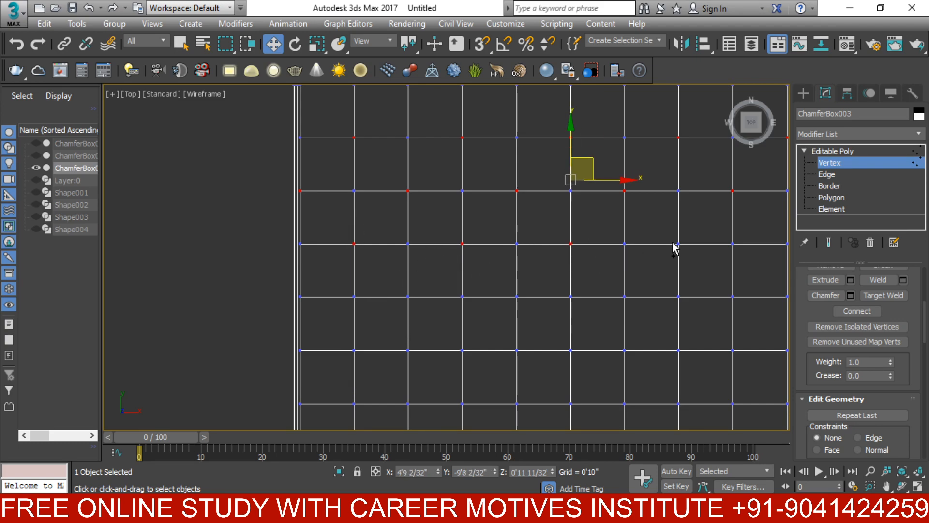
ctrl+drag(704, 256, 705, 256)
middle_drag(594, 262, 431, 257)
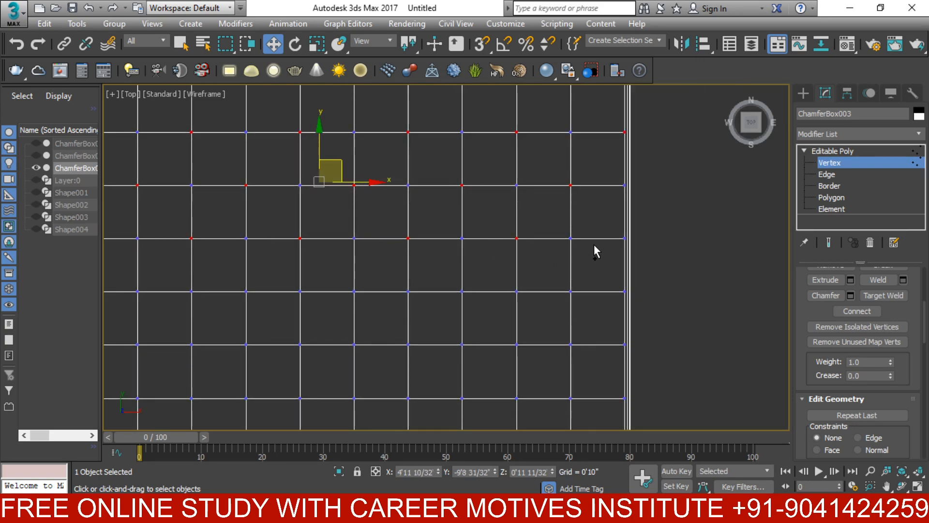
- Add every other vertex of the grid's fourth interior row to the selection, starting at the rim
middle_drag(157, 290, 339, 227)
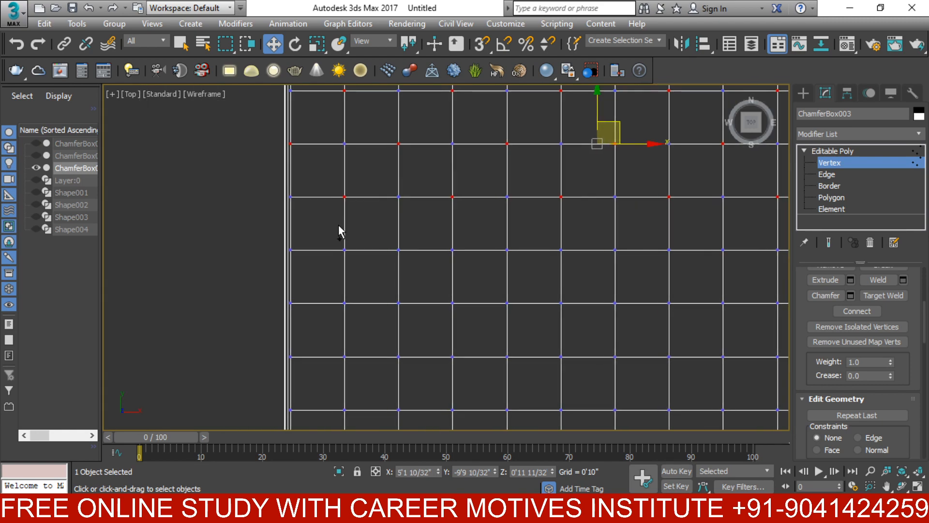
ctrl+click(294, 249)
ctrl+drag(411, 257, 411, 257)
ctrl+click(508, 247)
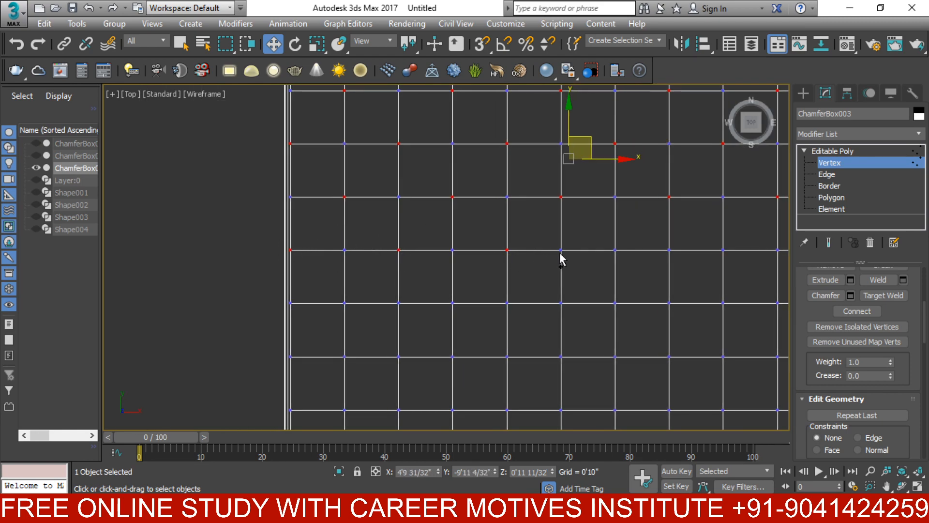
ctrl+click(617, 253)
ctrl+click(723, 250)
middle_drag(746, 264, 463, 277)
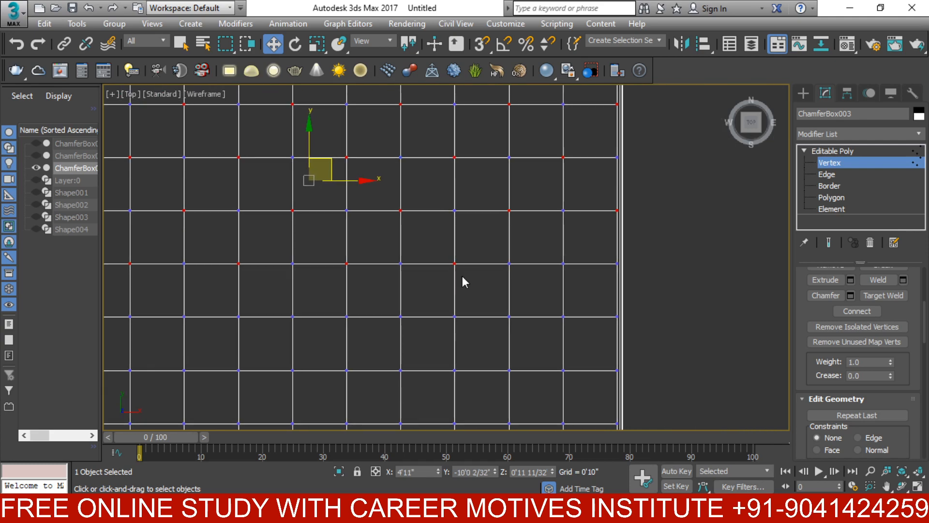
ctrl+click(565, 266)
- Add every other vertex of the fifth interior row to the selection, starting one column in from the rim
middle_drag(269, 300, 502, 229)
ctrl+click(308, 249)
ctrl+click(416, 250)
ctrl+click(525, 250)
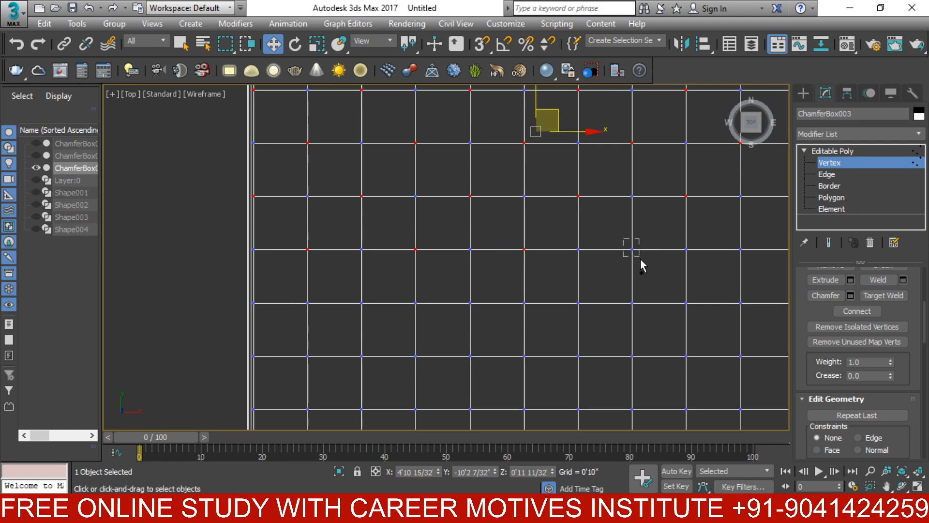
ctrl+click(633, 249)
ctrl+click(741, 250)
middle_drag(745, 255, 502, 244)
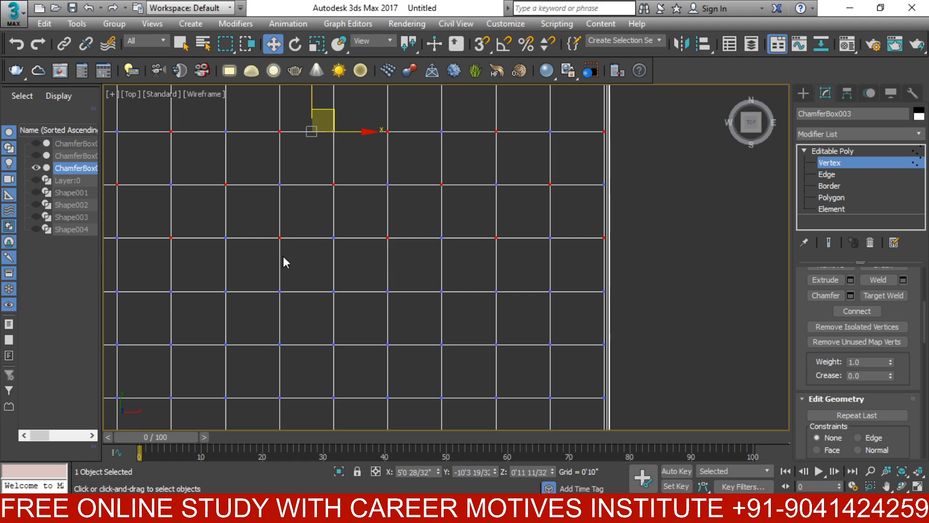
- Add every other vertex of the sixth interior row to the selection, starting at the rim
middle_drag(284, 260, 547, 248)
ctrl+click(272, 276)
ctrl+click(380, 276)
ctrl+click(487, 277)
ctrl+click(596, 276)
ctrl+click(704, 277)
middle_drag(735, 284, 508, 263)
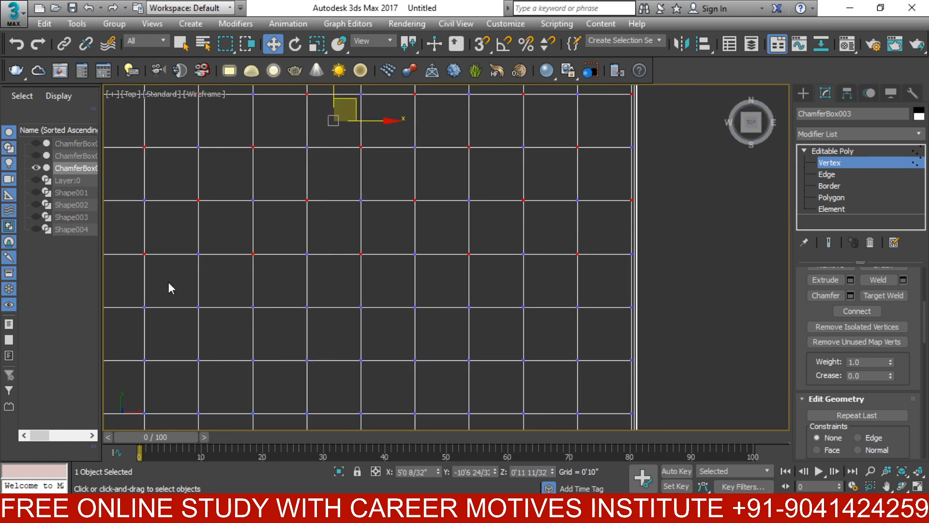
- Add every other vertex of the seventh interior row to the selection, starting one column in from the rim
middle_drag(172, 289, 372, 234)
ctrl+click(387, 248)
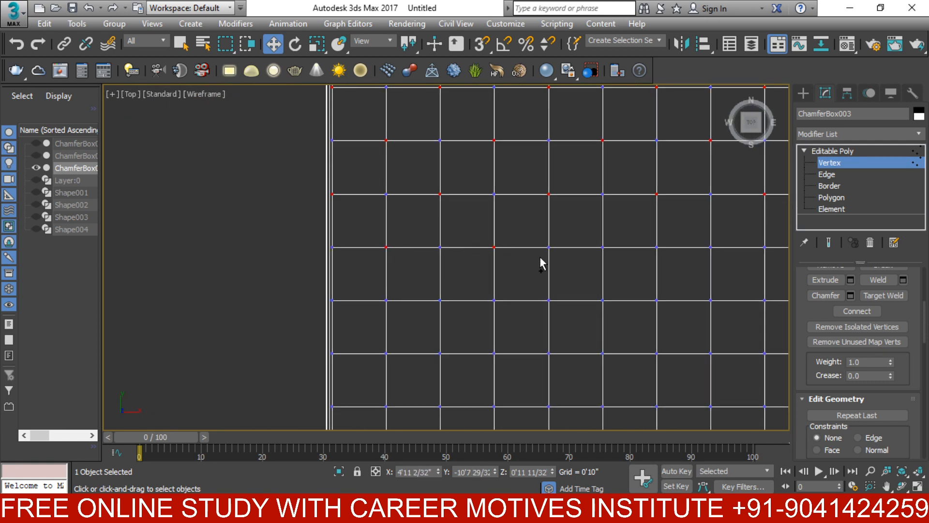
middle_drag(698, 260, 411, 211)
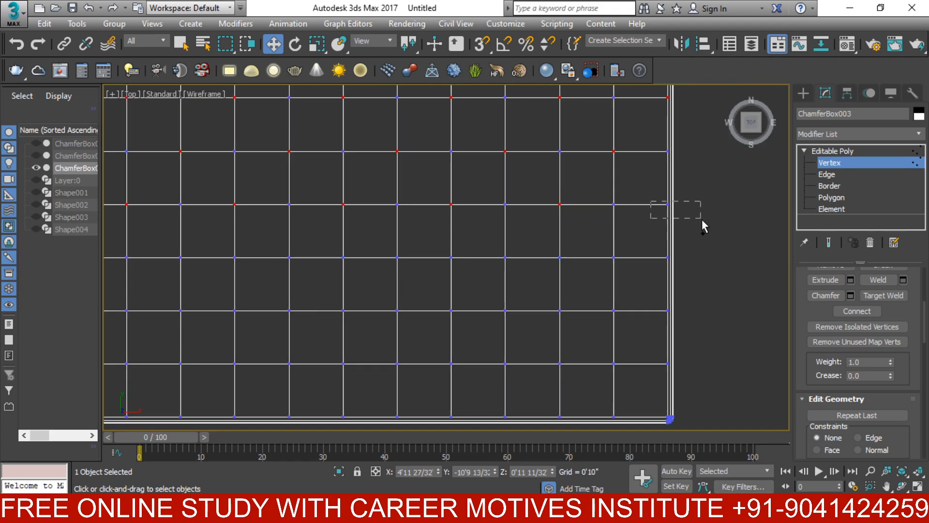
- Add every other vertex of the eighth interior row to the selection, starting at the rim
middle_drag(257, 202, 304, 103)
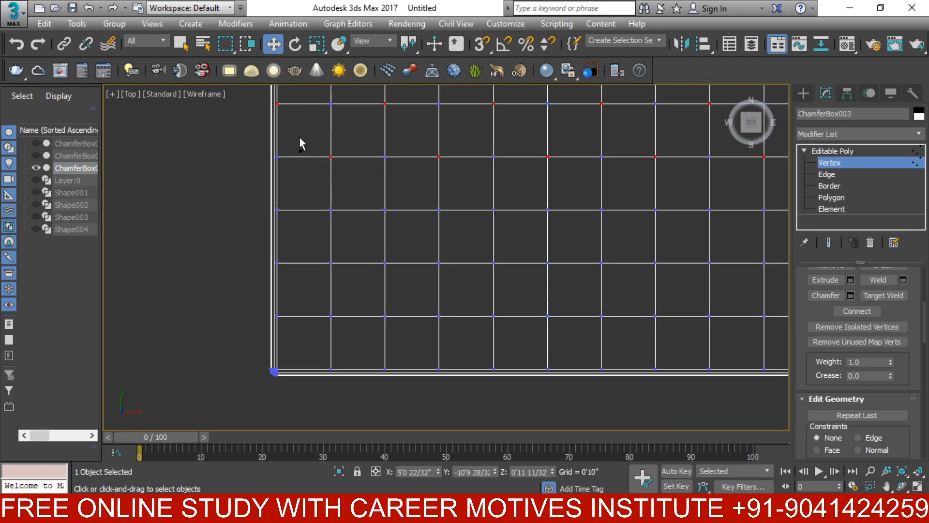
ctrl+click(277, 211)
ctrl+click(385, 210)
ctrl+click(493, 209)
middle_drag(601, 214, 557, 202)
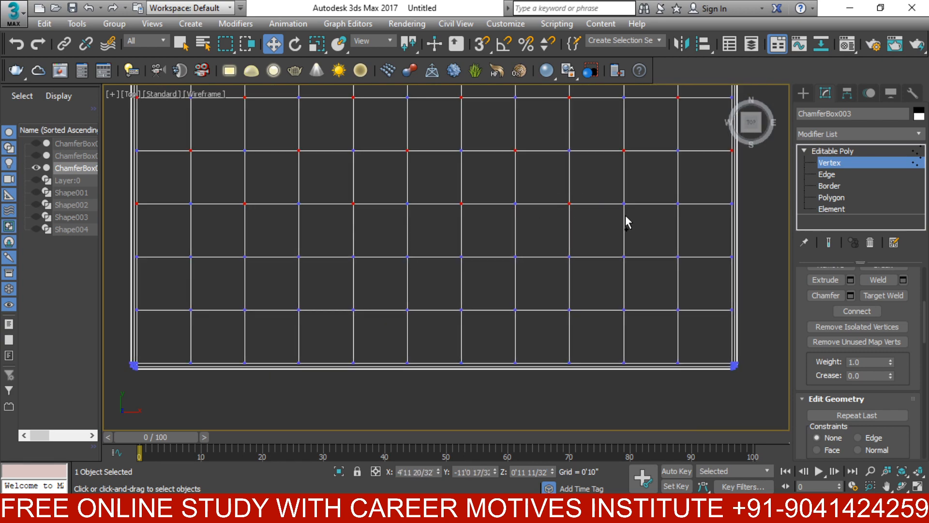
ctrl+click(678, 203)
- Add alternate vertices of the ninth and tenth interior rows to the selection, keeping the staggered pattern
ctrl+click(191, 257)
ctrl+click(624, 256)
ctrl+click(138, 309)
ctrl+drag(693, 324, 693, 324)
- Add every other vertex along the grid's front rim line to the selection, starting one column in from the corner
middle_drag(186, 339, 250, 289)
ctrl+click(254, 313)
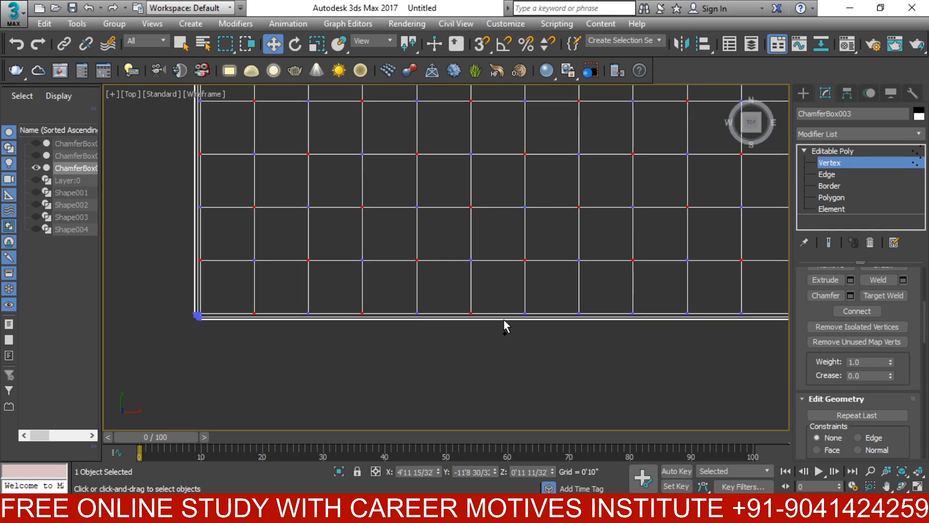
middle_drag(720, 344, 466, 240)
scroll(605, 307, up, 5)
scroll(459, 245, down, 3)
middle_drag(150, 269, 644, 293)
scroll(366, 189, down, 5)
- Add every other vertex along the grid's back rim line to the selection, starting at the west corner
middle_drag(355, 181, 361, 266)
scroll(361, 266, up, 3)
scroll(356, 245, up, 4)
scroll(213, 245, up, 5)
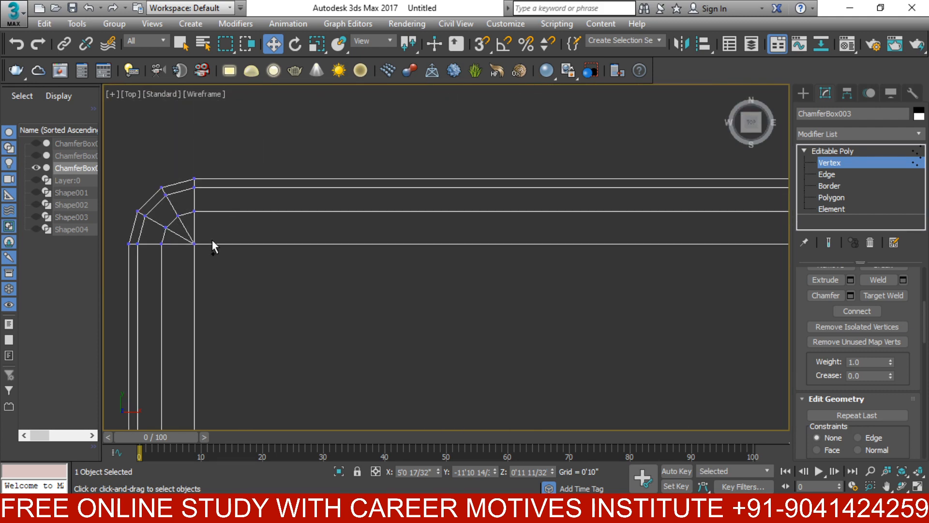
scroll(249, 259, down, 5)
middle_drag(342, 301, 202, 253)
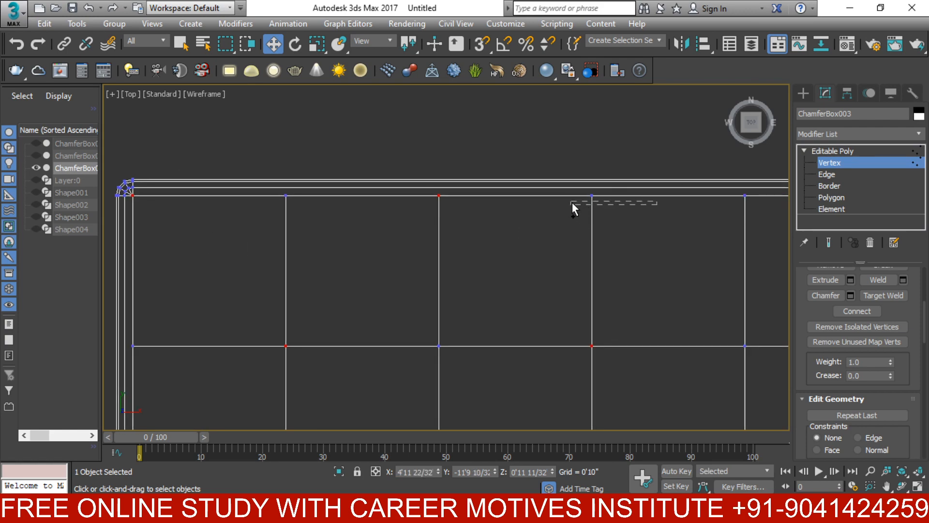
ctrl+drag(639, 215, 635, 221)
middle_drag(580, 266, 313, 249)
middle_drag(610, 220, 307, 264)
middle_drag(550, 265, 259, 248)
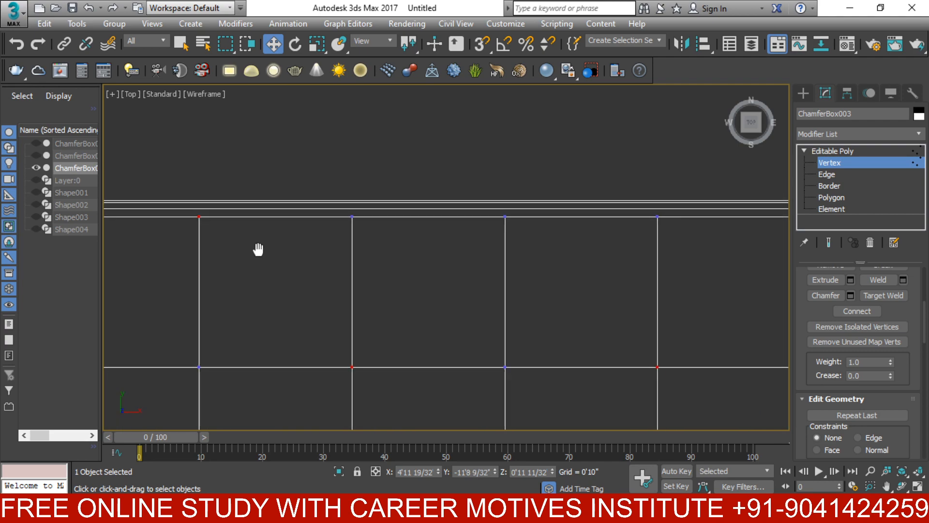
middle_drag(556, 248, 472, 209)
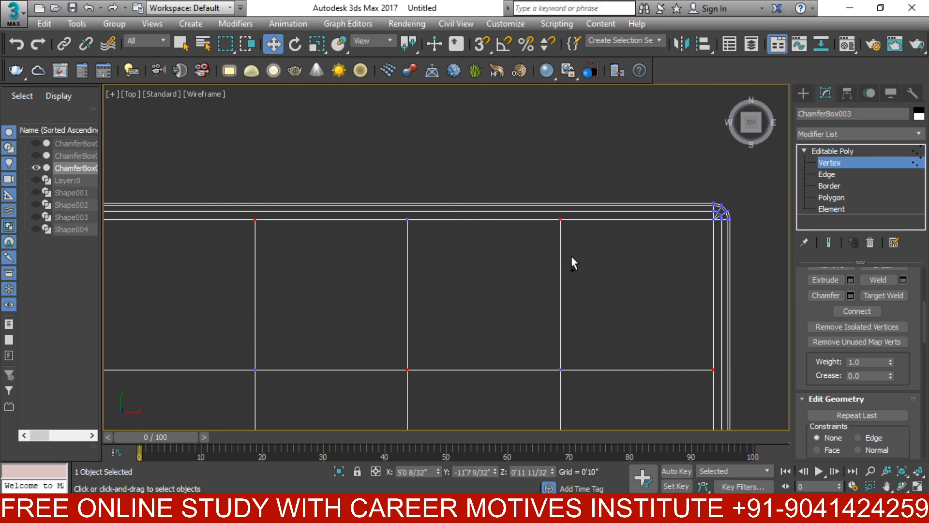
- Connect the staggered selected vertices with diagonal edges to form a diamond pattern across the grid
scroll(713, 214, up, 1)
scroll(697, 217, down, 4)
middle_drag(584, 270, 647, 224)
right_click(522, 228)
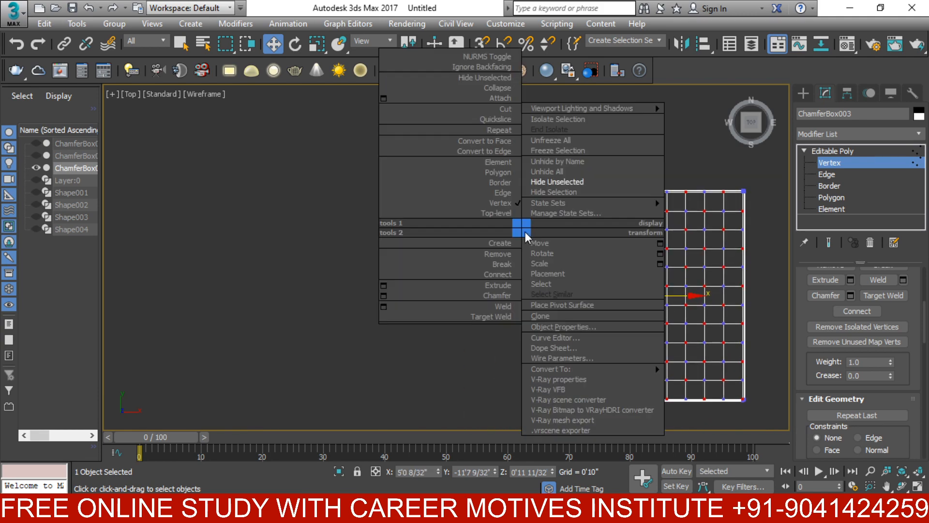
click(432, 275)
scroll(587, 317, up, 2)
middle_drag(587, 317, 496, 333)
scroll(576, 298, down, 3)
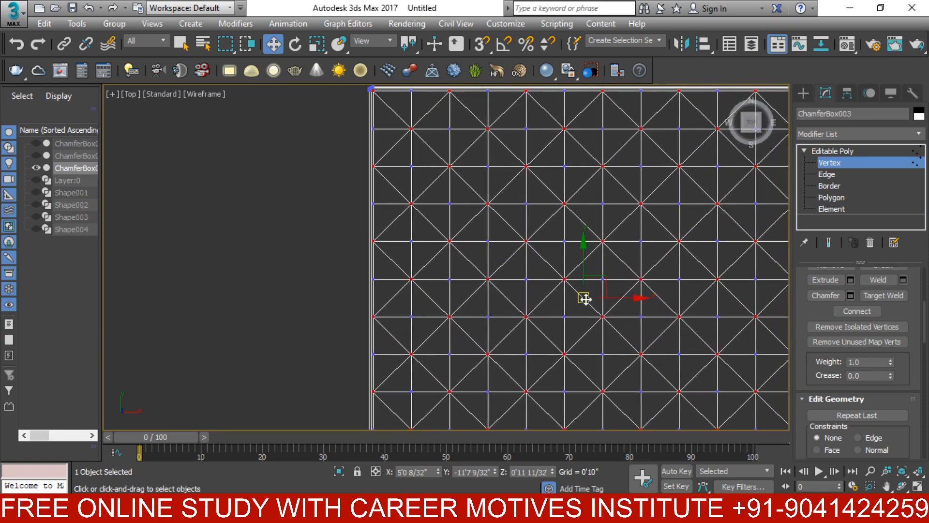
- Preview a chamfer on the selected vertices and set its amount to 0'0 14/32"
right_click(496, 282)
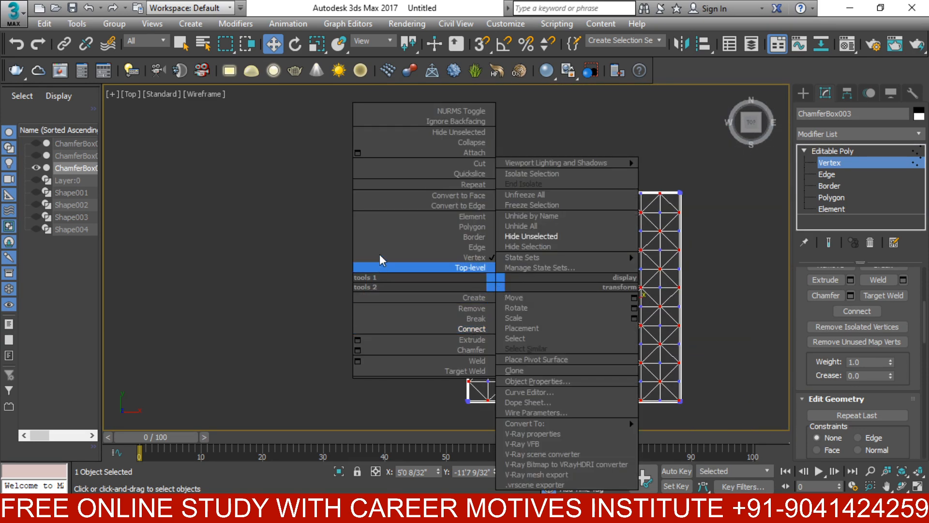
click(361, 350)
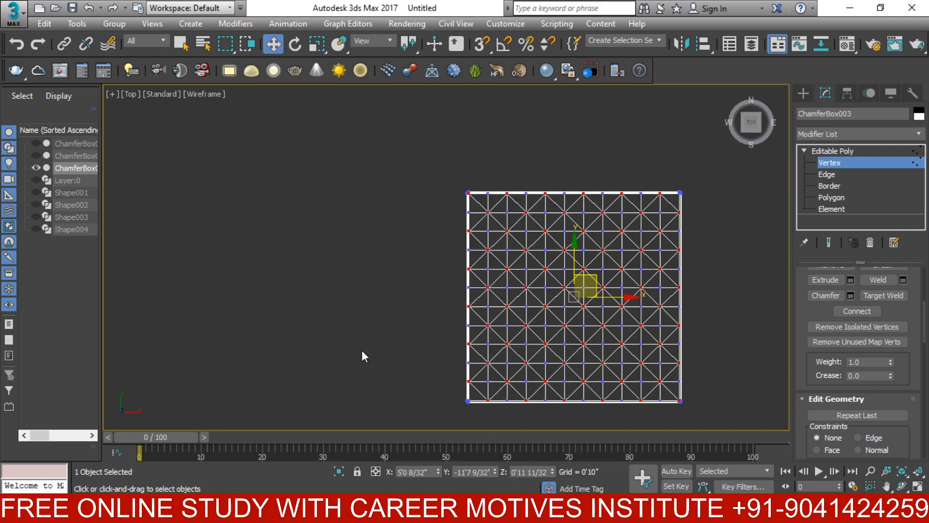
drag(458, 267, 460, 271)
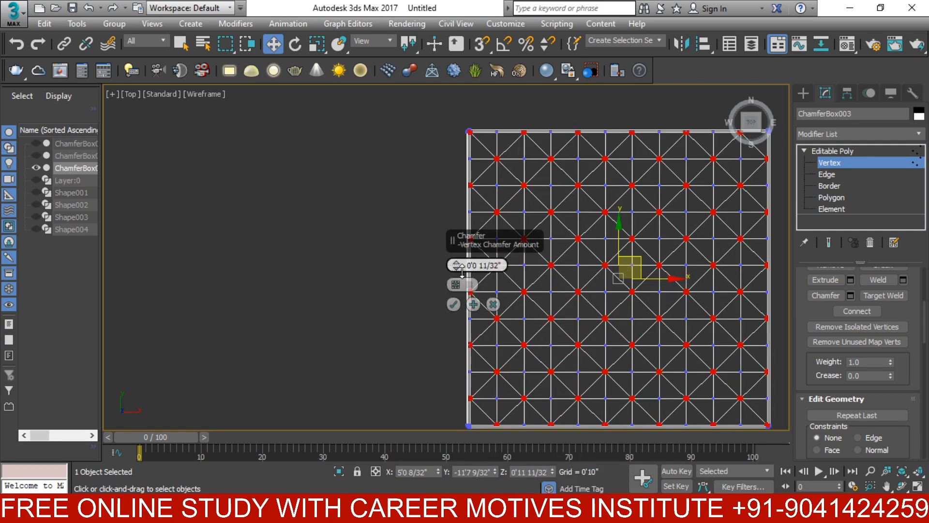
scroll(628, 275, up, 3)
middle_drag(499, 322, 536, 332)
drag(459, 268, 459, 263)
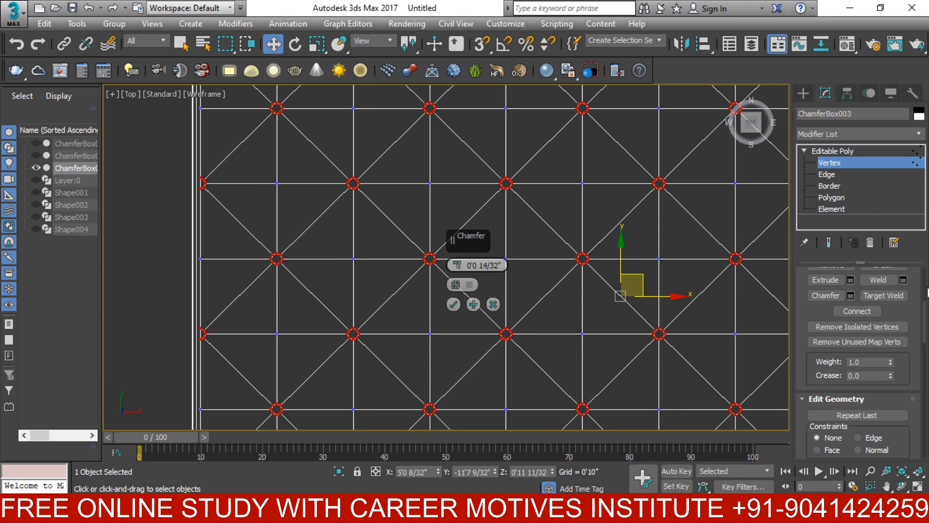
- Clear the leftover selection at polygon level and return to the vertex level
scroll(927, 290, up, 5)
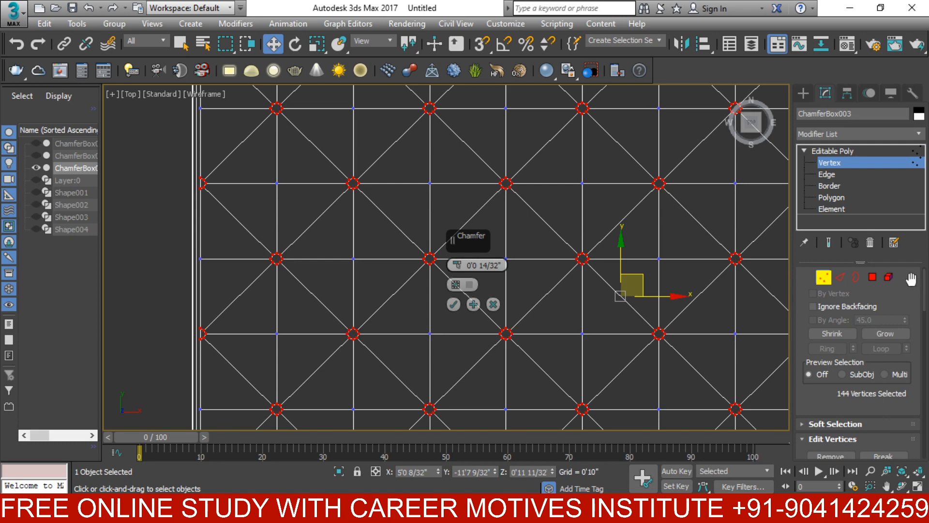
click(872, 278)
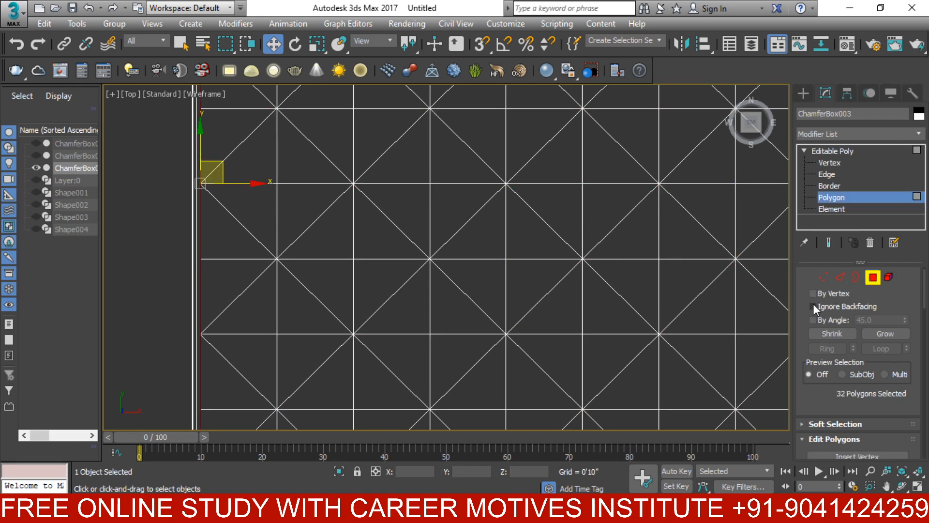
key(ctrl+d)
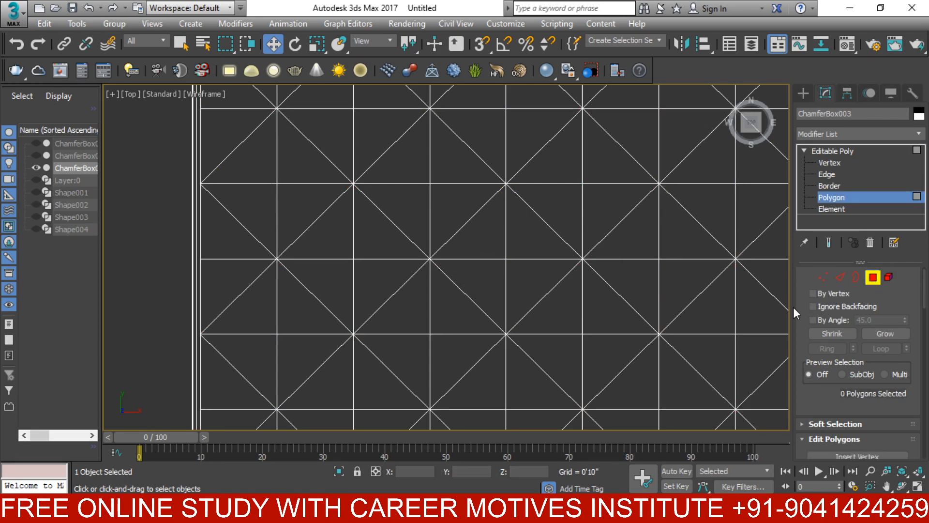
click(826, 277)
- Chamfer the selected staggered vertices by 0'0 14/32"
right_click(535, 265)
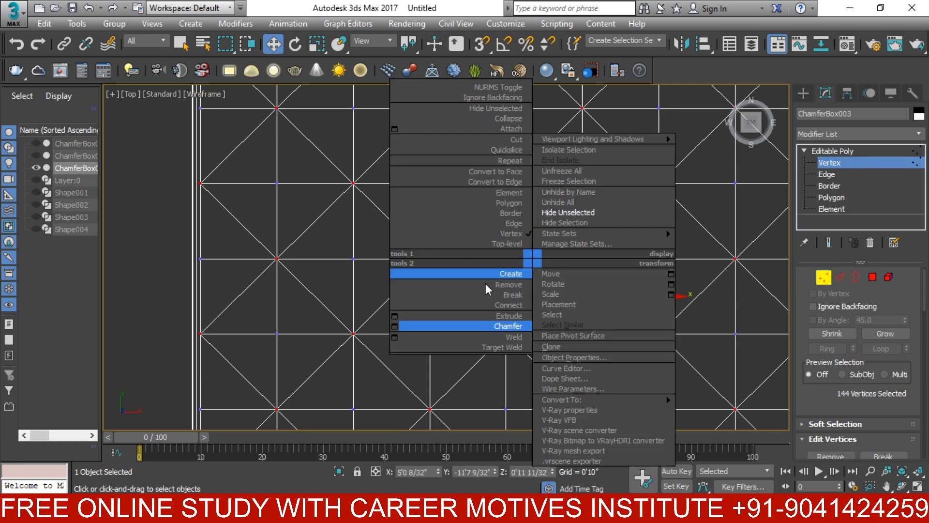
click(394, 326)
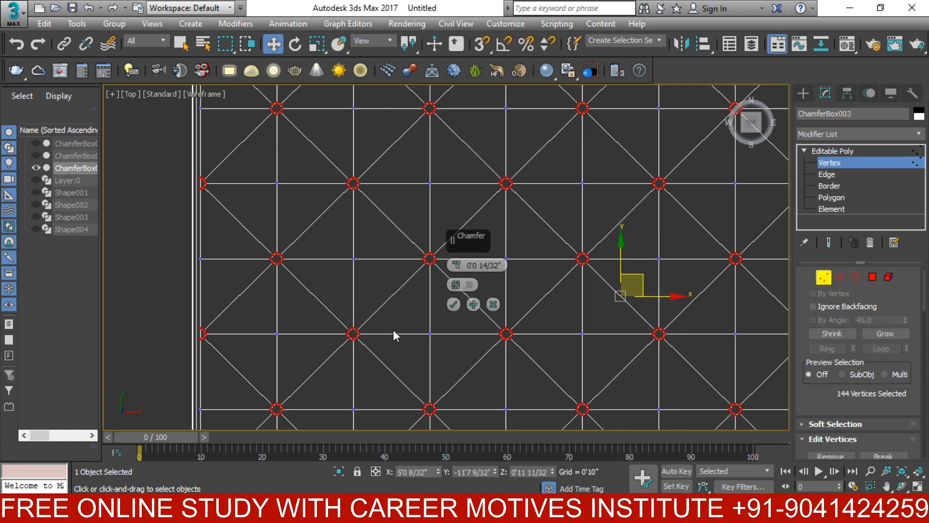
click(453, 304)
scroll(484, 297, down, 5)
middle_drag(509, 294, 487, 297)
- Switch to polygon level and examine the selected small polygons at the chamfered vertices on both faces from an angled view
click(873, 278)
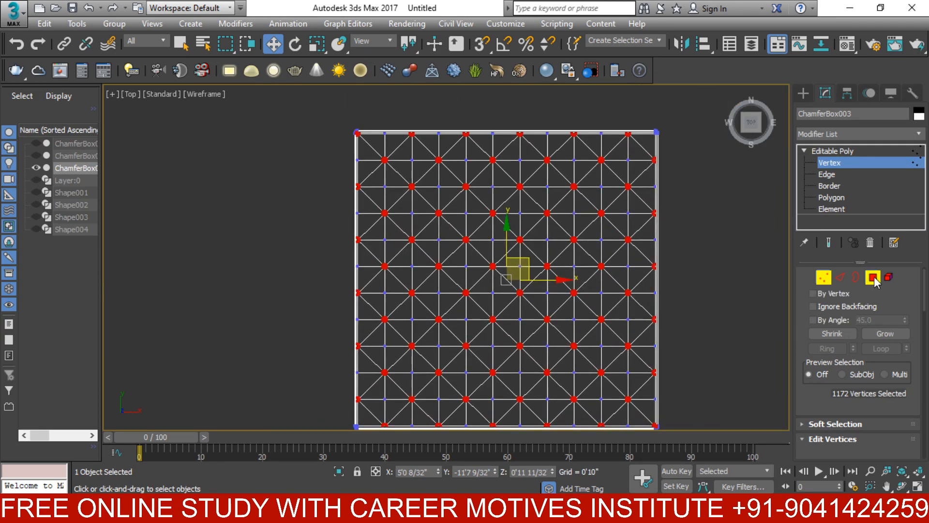
scroll(646, 276, up, 4)
middle_drag(595, 343, 613, 292)
scroll(537, 311, down, 4)
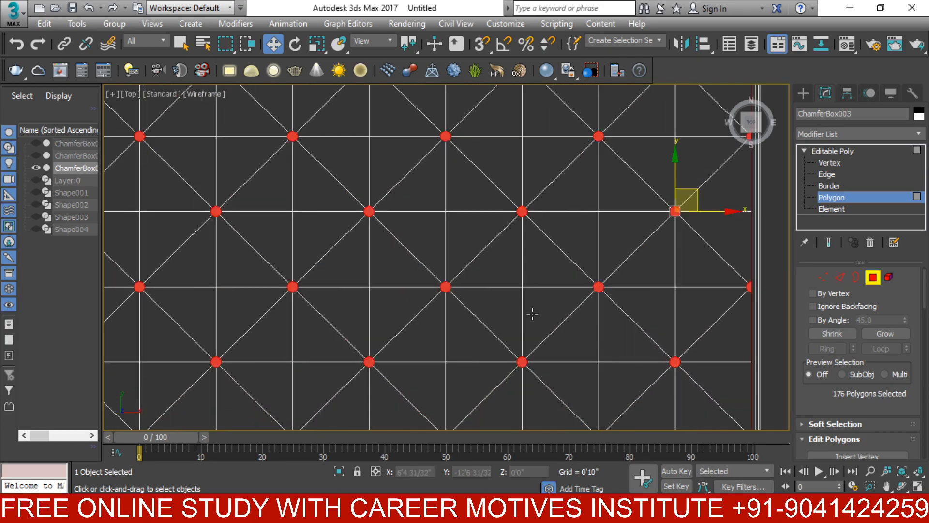
scroll(464, 329, down, 3)
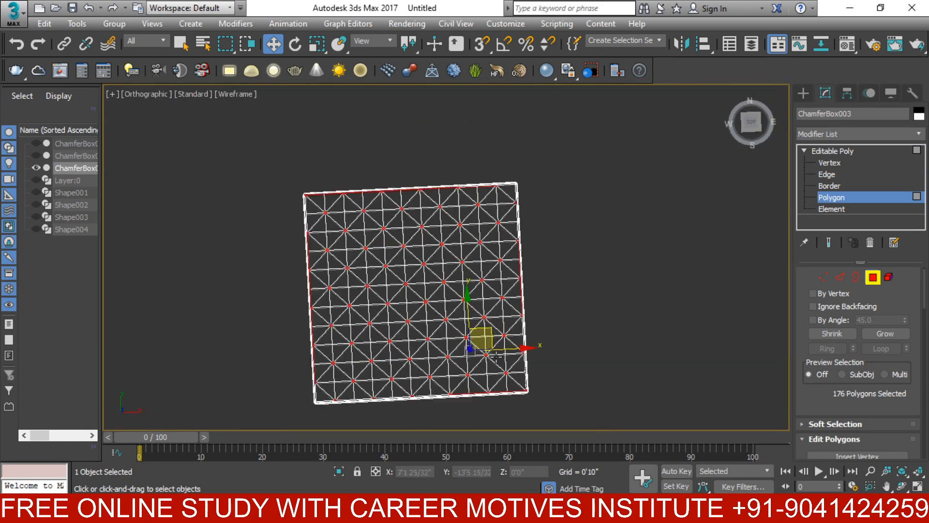
alt+middle_drag(477, 340, 546, 290)
scroll(546, 291, up, 5)
scroll(530, 331, up, 2)
middle_drag(476, 329, 528, 308)
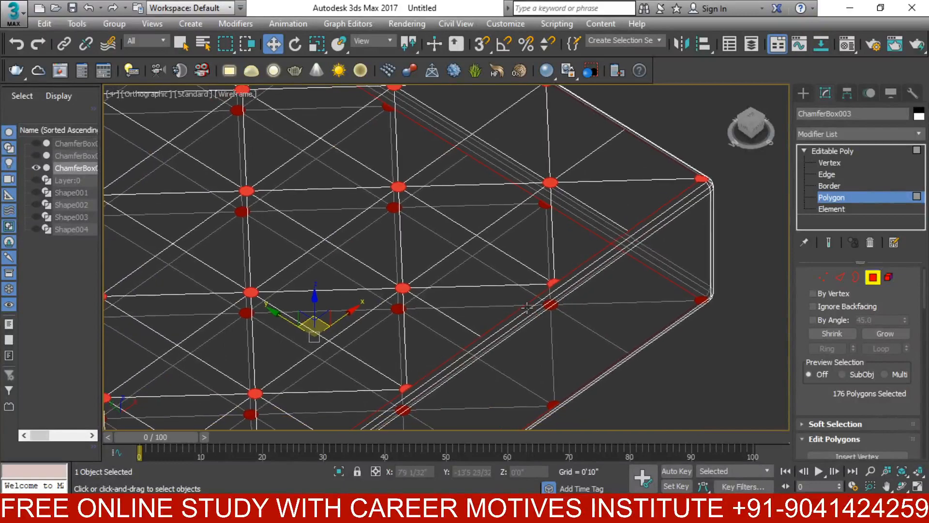
scroll(599, 274, down, 2)
middle_drag(593, 263, 641, 205)
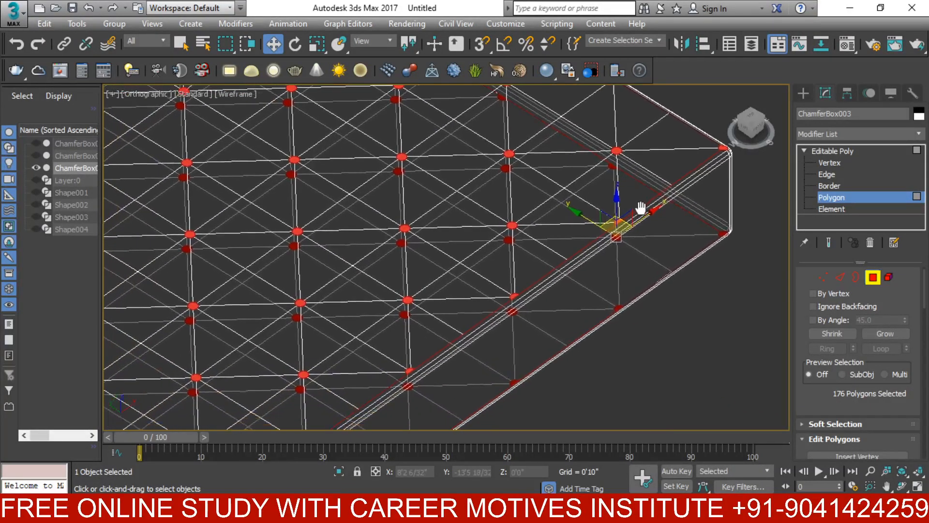
click(406, 229)
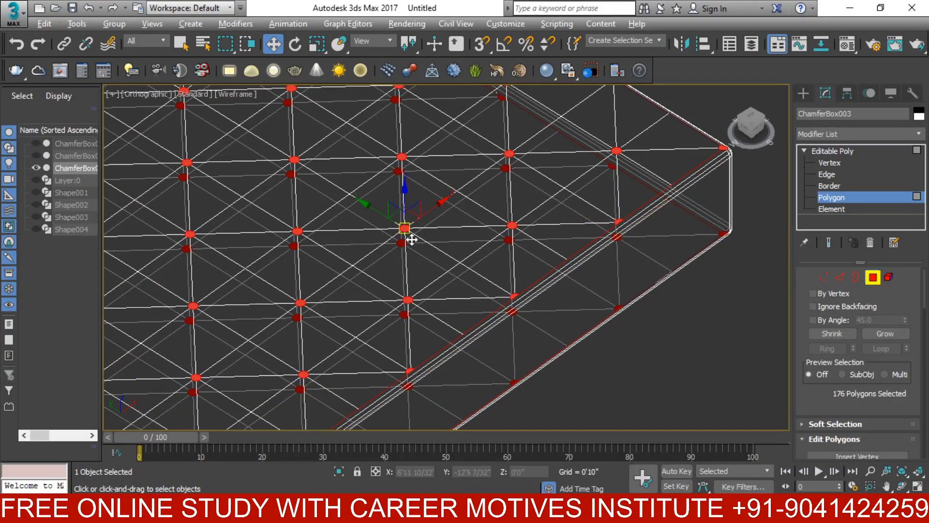
- Return to the vertex level and undo the chamfer on the staggered vertices
alt+click(461, 335)
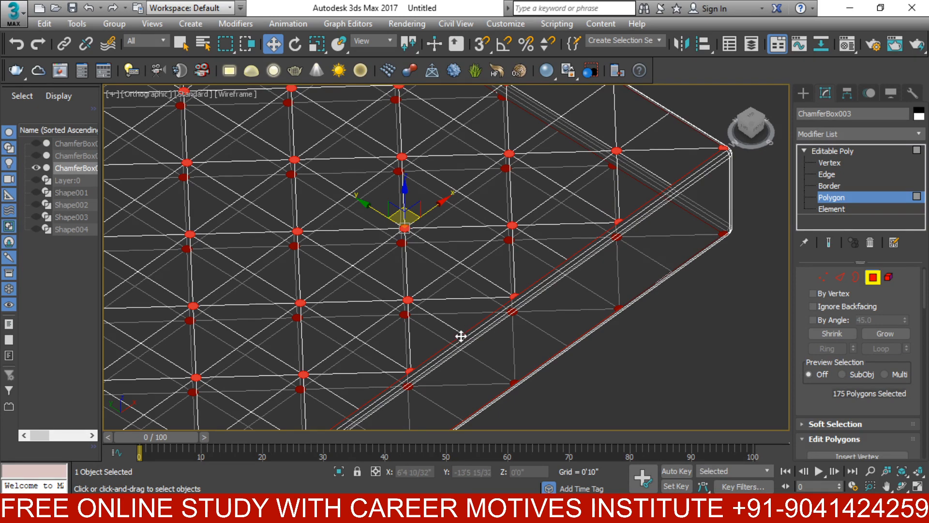
scroll(474, 331, up, 3)
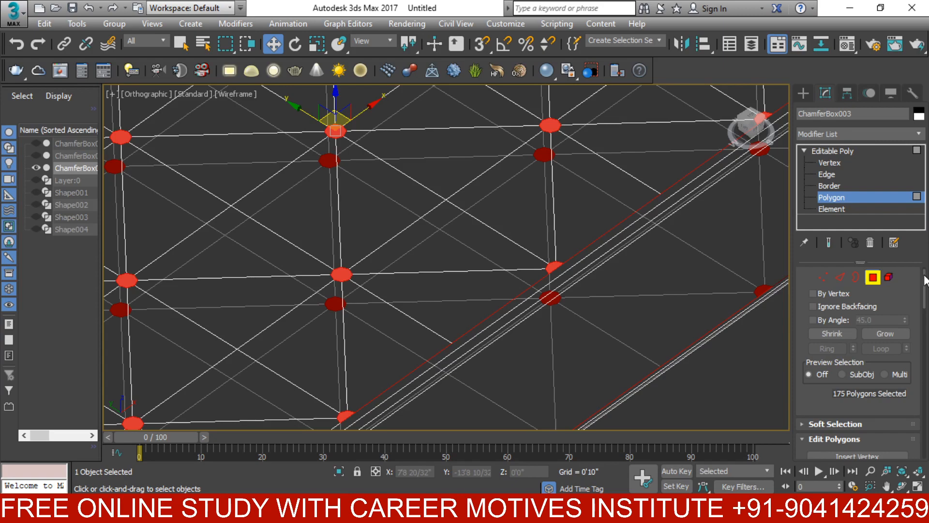
click(837, 163)
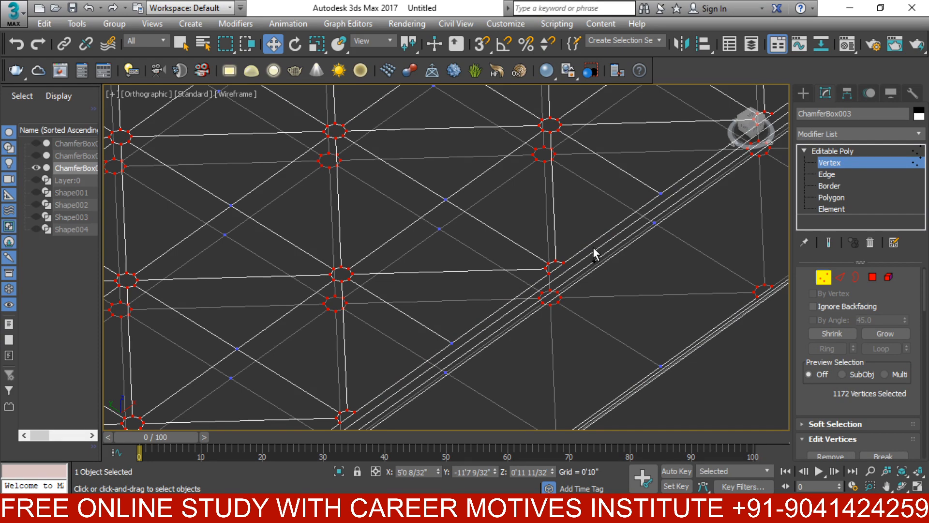
click(15, 49)
- In the top view, deselect the vertices along the cushion's outer edges so only the interior staggered vertices stay selected
key(t)
key(z)
middle_drag(374, 376, 404, 321)
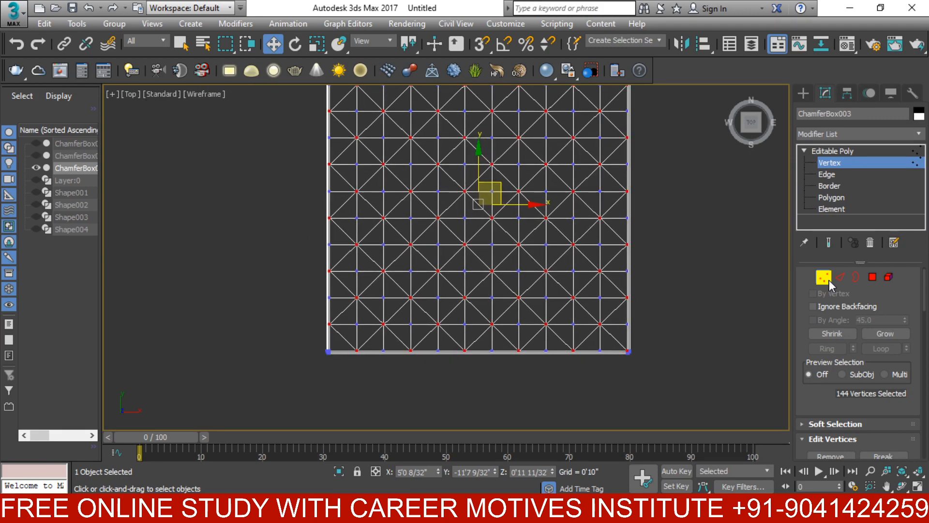
alt+drag(345, 345, 658, 387)
alt+middle_drag(677, 269, 647, 258)
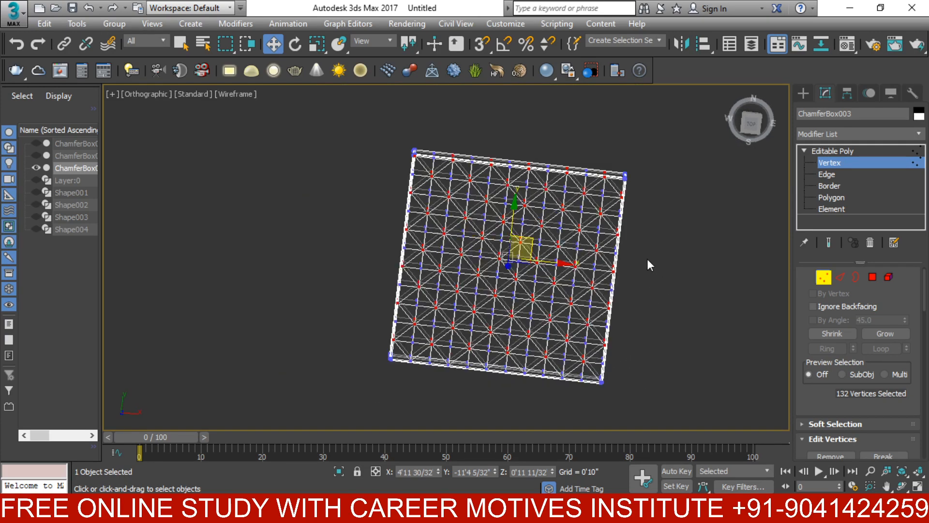
key(t)
middle_drag(601, 322, 534, 283)
scroll(540, 273, down, 2)
alt+drag(554, 318, 548, 324)
alt+drag(574, 179, 438, 321)
- Chamfer the selected interior vertices by 0'0 14/32"
scroll(450, 290, up, 5)
alt+middle_drag(450, 290, 457, 351)
scroll(473, 350, down, 5)
scroll(507, 324, up, 2)
right_click(454, 289)
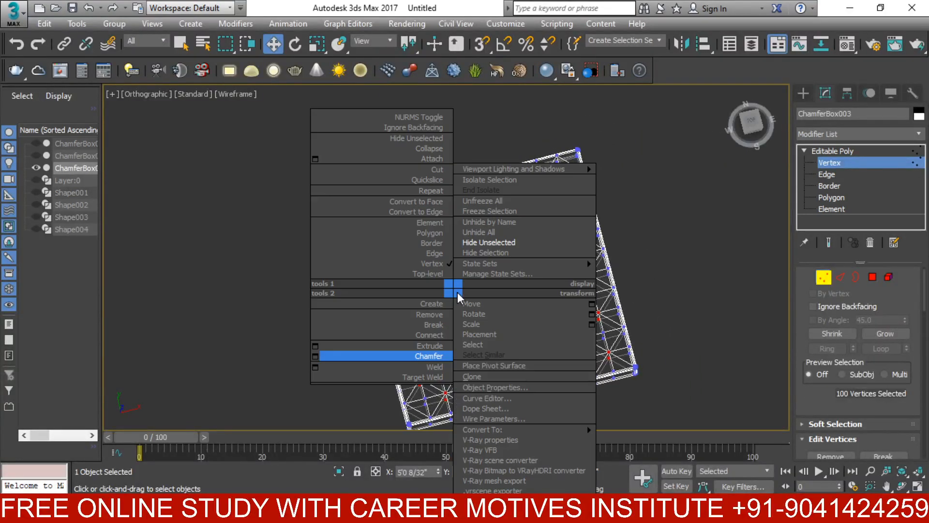
click(312, 355)
scroll(377, 383, up, 4)
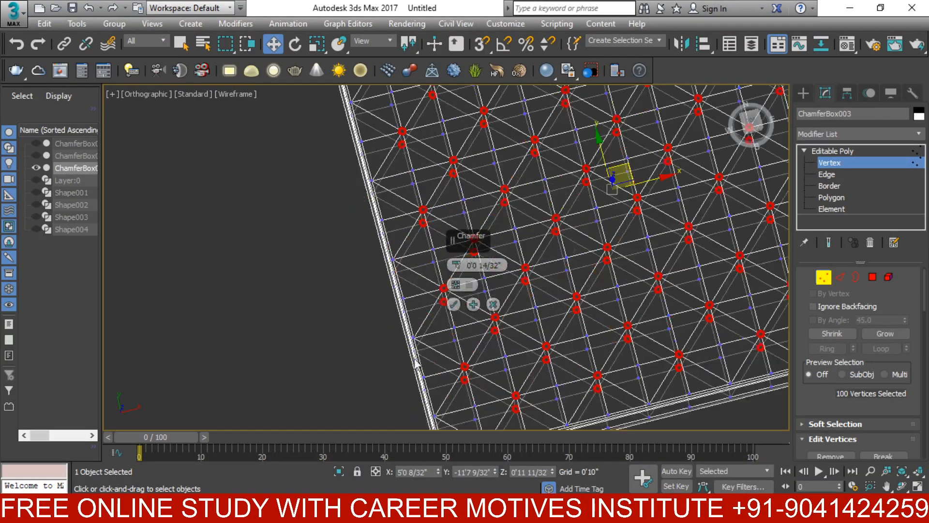
click(454, 304)
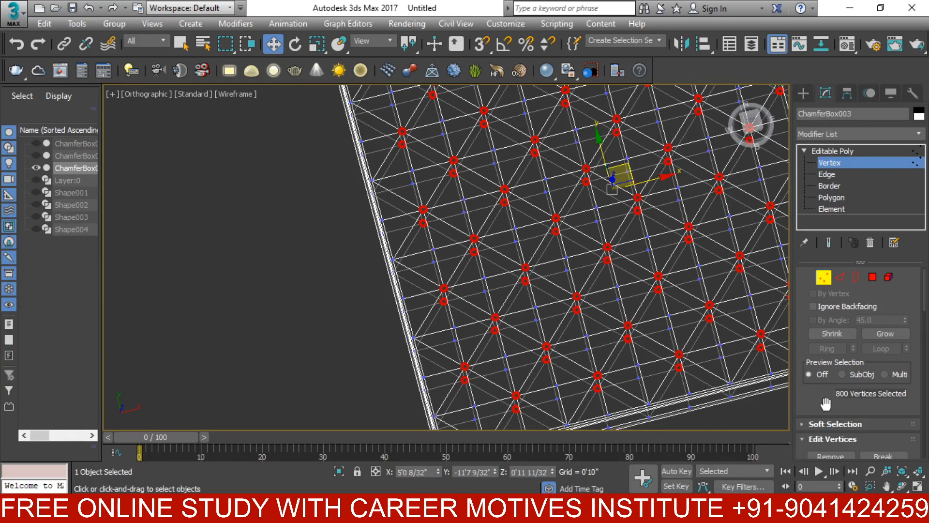
- Switch to polygon level and extrude the small polygons at the chamfered points inward with a height of -1.5"
click(873, 278)
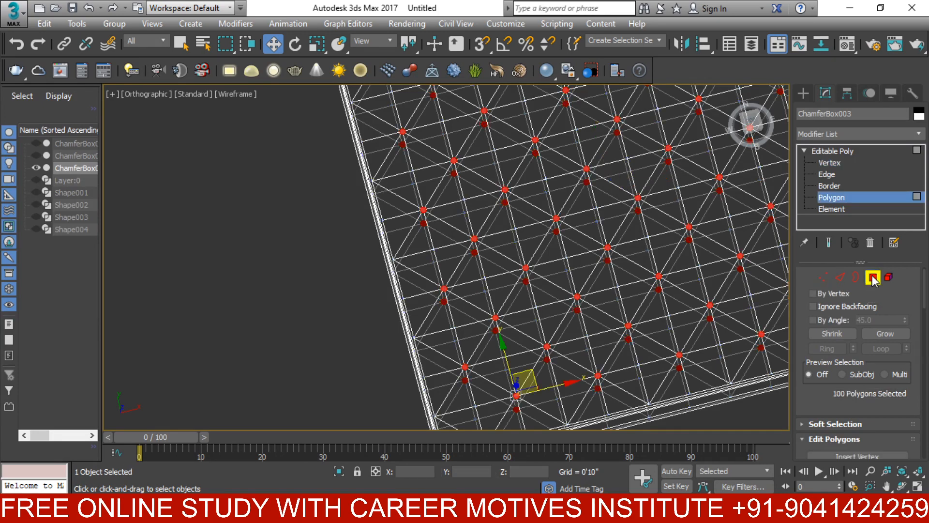
scroll(478, 278, up, 3)
scroll(478, 278, up, 2)
right_click(426, 289)
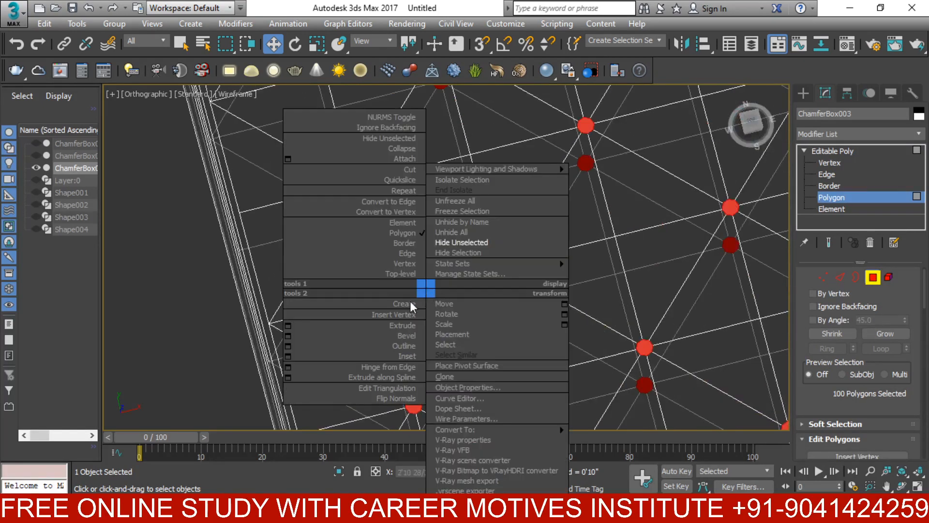
click(292, 329)
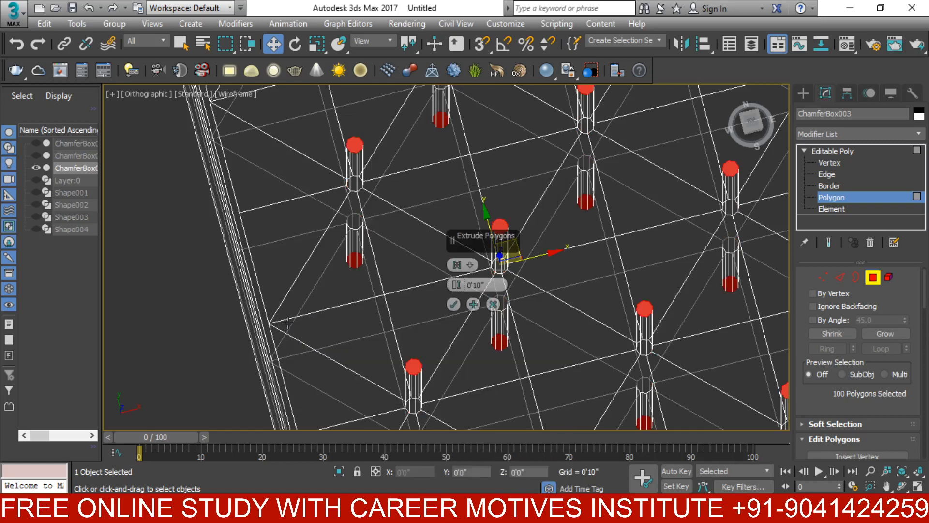
middle_drag(473, 370, 453, 369)
click(456, 264)
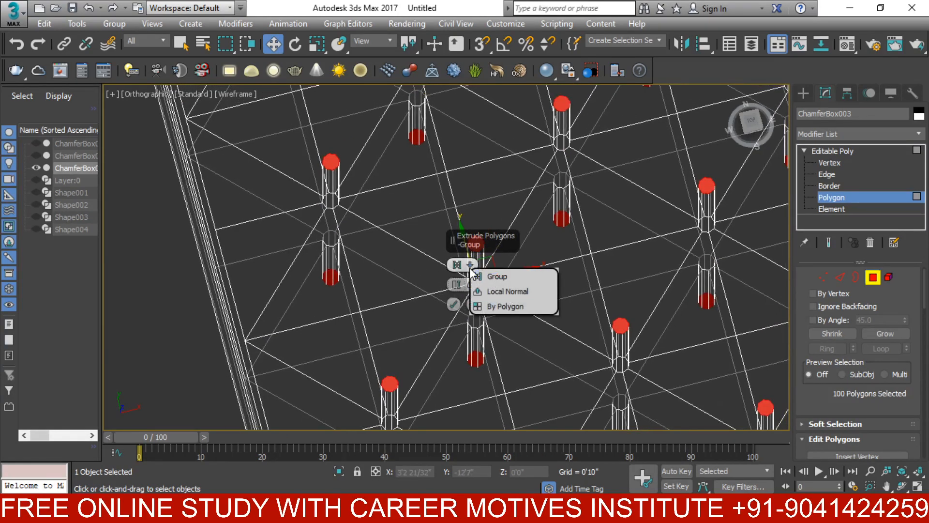
click(463, 288)
double_click(466, 285)
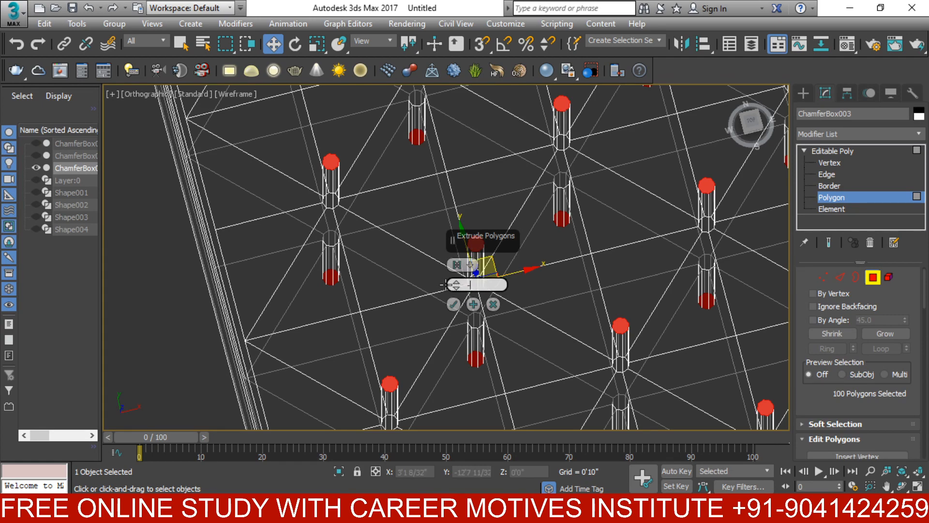
text(-1.5)
key(Return)
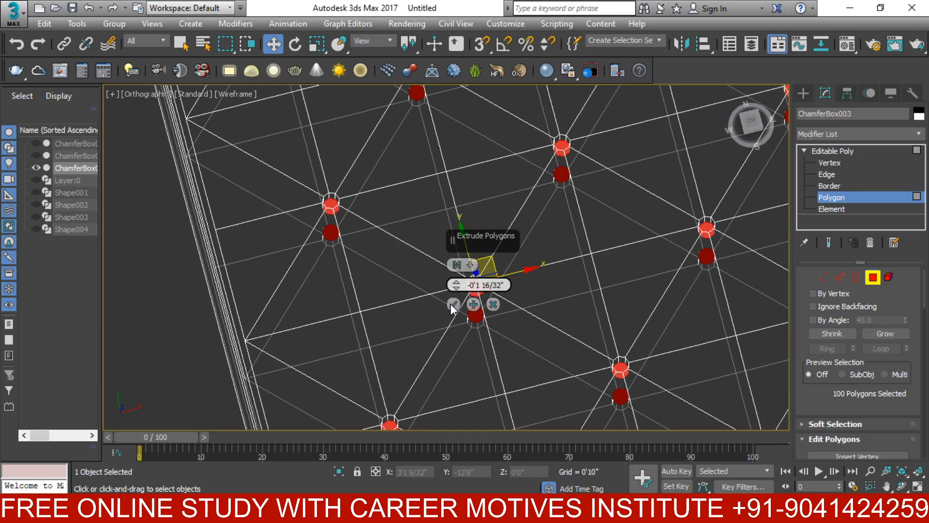
- Extrude the selected round polygons at the grid intersections by -0'1 16/32"
click(453, 304)
alt+middle_drag(451, 306, 404, 297)
scroll(552, 312, up, 5)
- Scale the extruded end polygons down uniformly until each tapers almost to a point
click(317, 43)
alt+middle_drag(435, 242, 426, 203)
drag(426, 218, 496, 421)
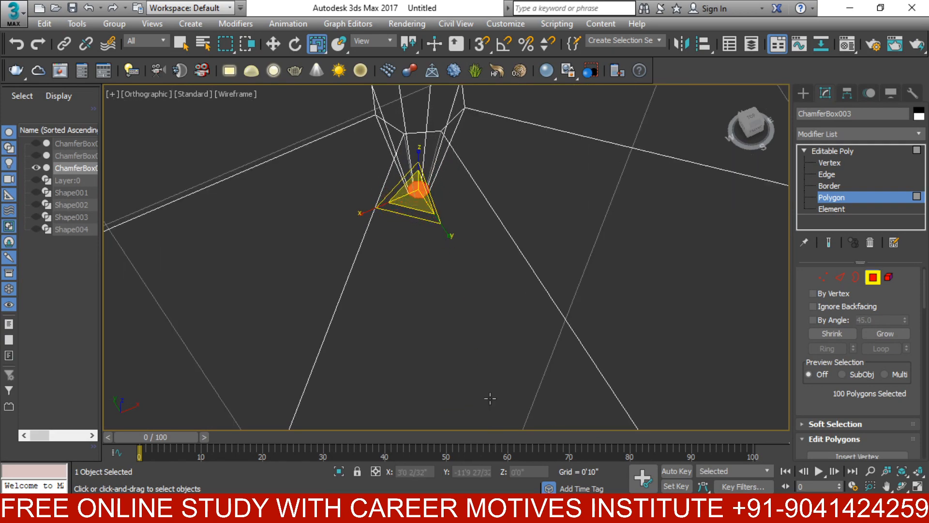
drag(419, 203, 422, 211)
scroll(461, 299, down, 5)
middle_drag(501, 317, 505, 330)
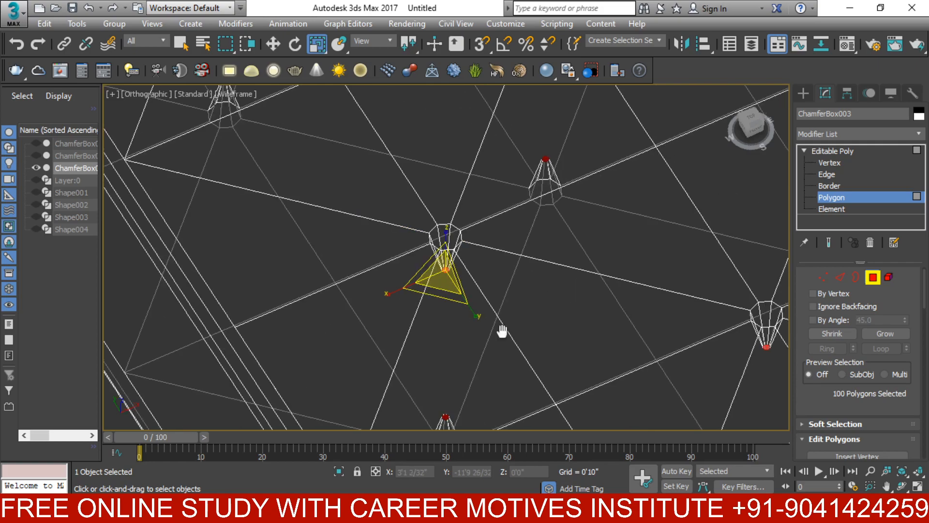
scroll(554, 299, down, 4)
- Leave polygon editing and switch the chamfer box to Edge level with its stored edge selection
click(804, 93)
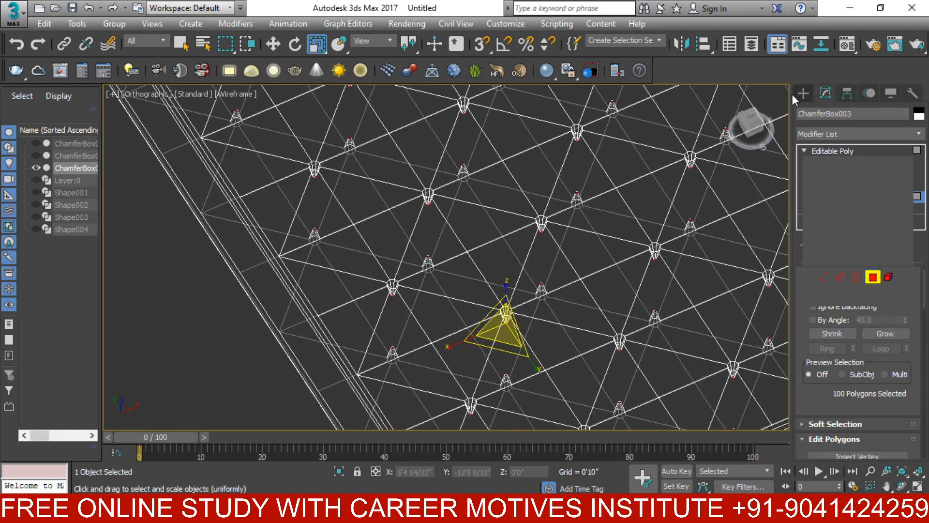
middle_drag(535, 294, 432, 282)
scroll(432, 281, down, 2)
scroll(432, 282, down, 2)
click(825, 93)
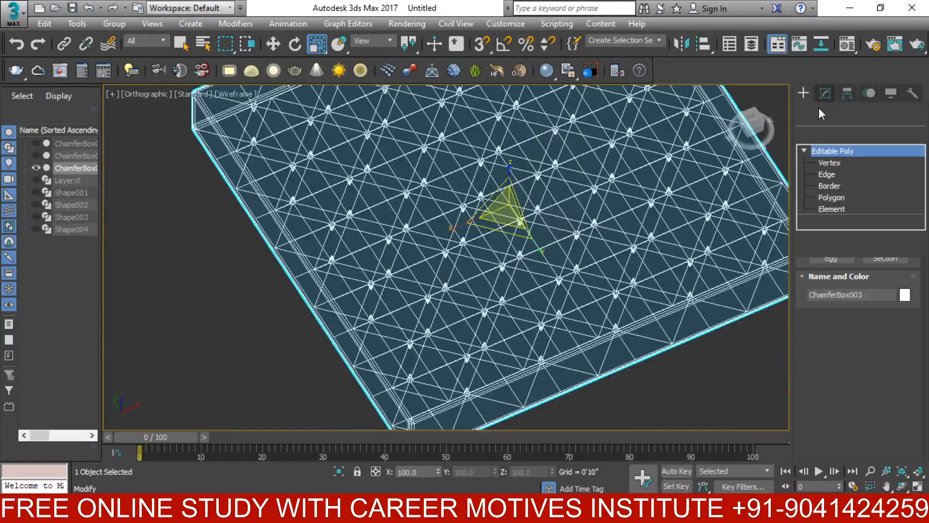
click(829, 174)
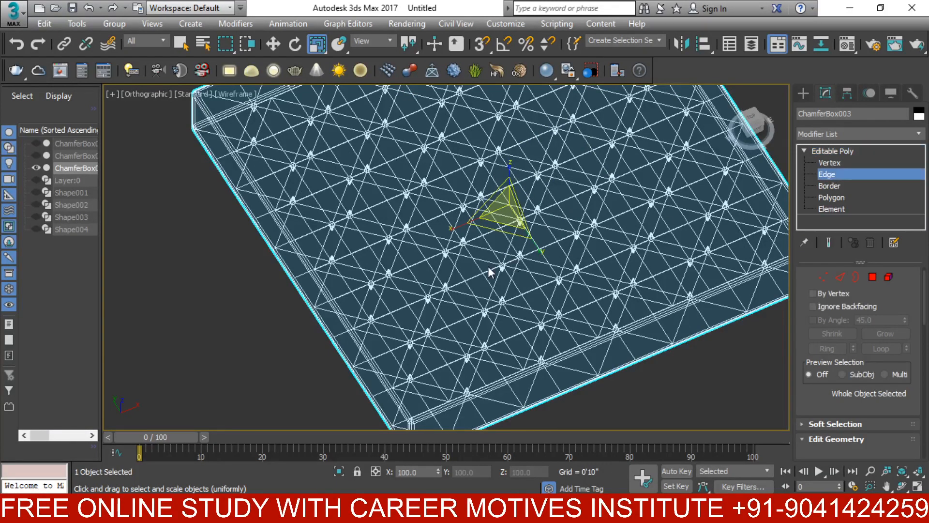
- Examine the selected pattern edges from above and at an angle, looking for any that were missed
middle_drag(528, 255, 475, 277)
key(t)
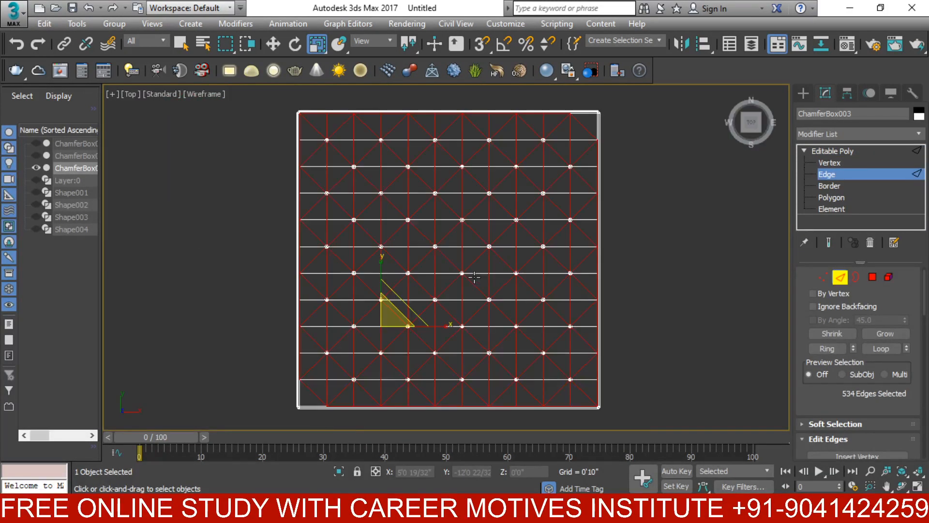
scroll(302, 202, up, 4)
middle_drag(302, 203, 313, 220)
scroll(339, 251, down, 3)
alt+middle_drag(339, 251, 417, 233)
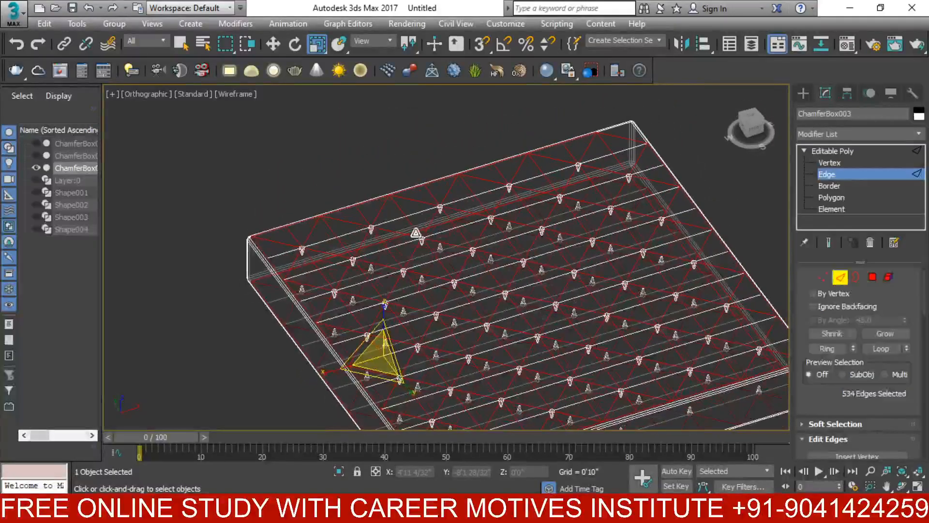
key(t)
key(z)
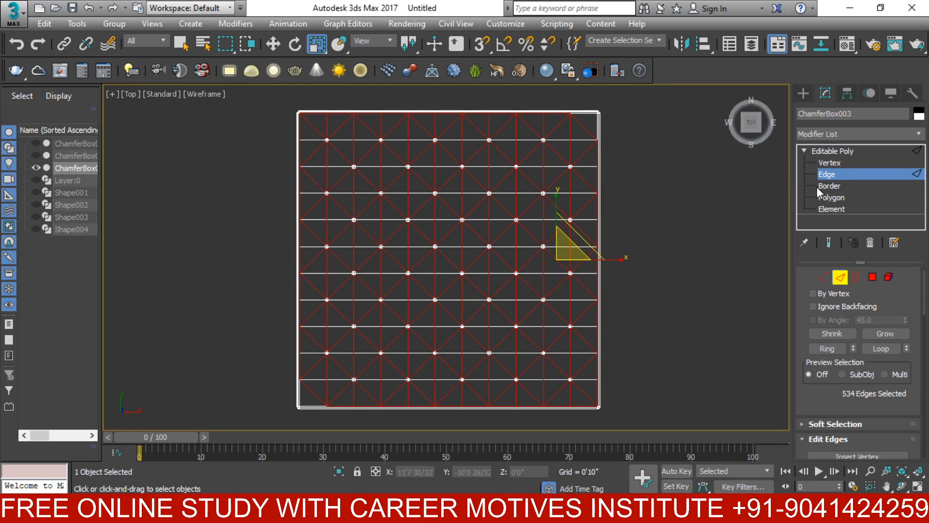
- Turn off the wireframe display and set the viewport shading to Facets
key(F3)
mouse_move(597, 270)
alt+middle_down()
mouse_move(577, 305)
mouse_move(608, 257)
mouse_move(564, 332)
mouse_move(566, 359)
mouse_move(590, 267)
alt+middle_up()
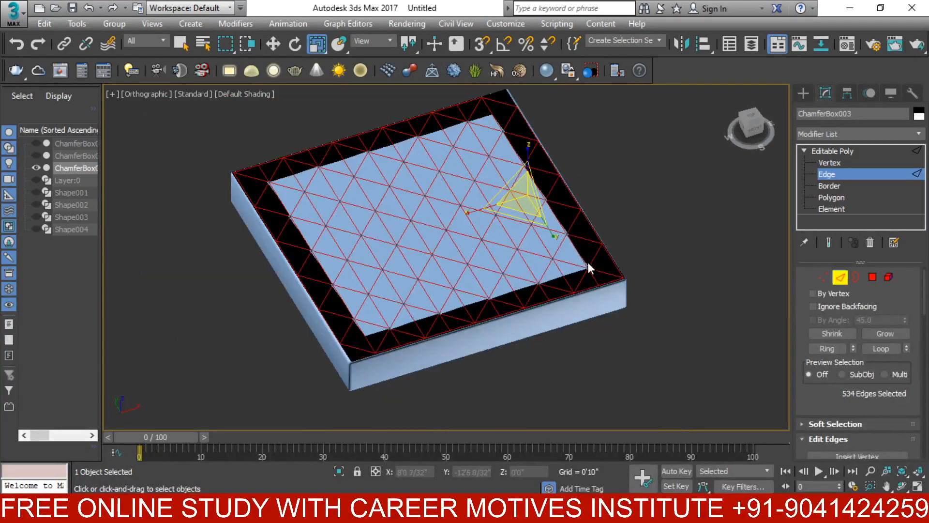
click(240, 93)
click(263, 124)
- Add the two missing edges near the box's front corner to the edge selection
mouse_move(378, 232)
alt+middle_down()
mouse_move(444, 317)
mouse_move(473, 231)
alt+middle_up()
scroll(350, 333, up, 3)
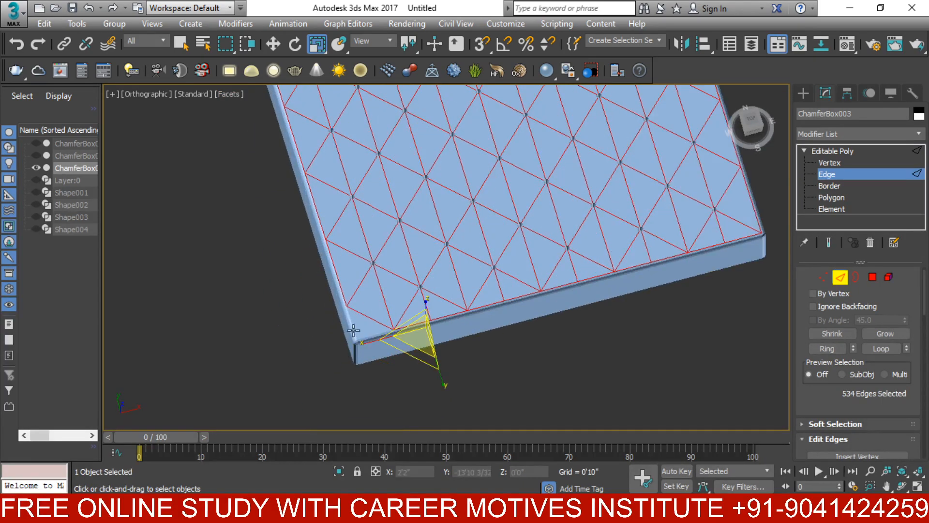
ctrl+click(352, 330)
scroll(365, 334, up, 3)
ctrl+click(379, 336)
scroll(347, 307, down, 10)
middle_drag(466, 224, 452, 207)
scroll(455, 218, up, 10)
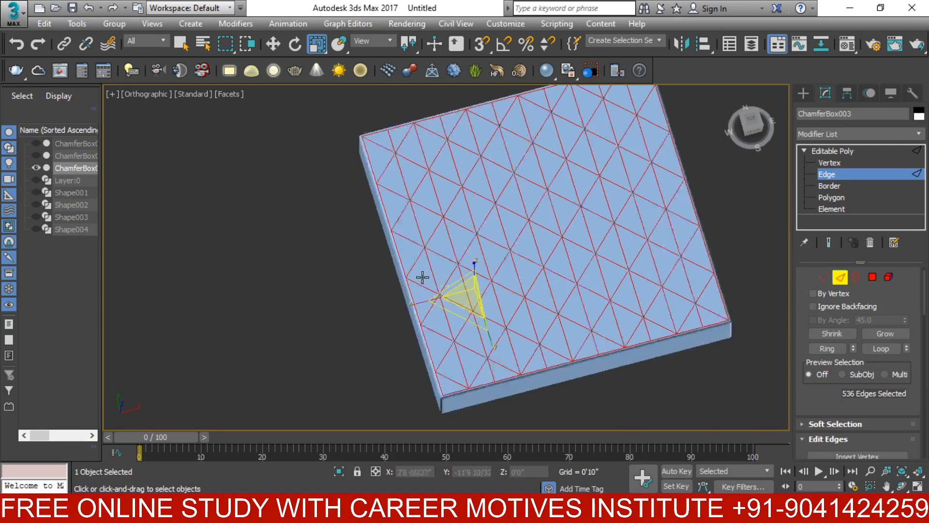
- Extrude the selected pattern edges with a height of 0'0 11/32" and a width of 0'0 16/32"
right_click(460, 260)
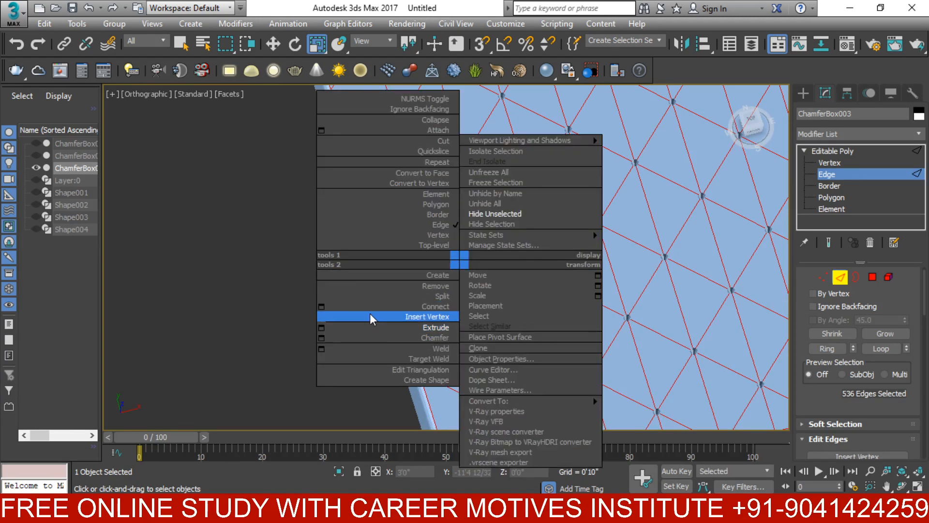
click(321, 327)
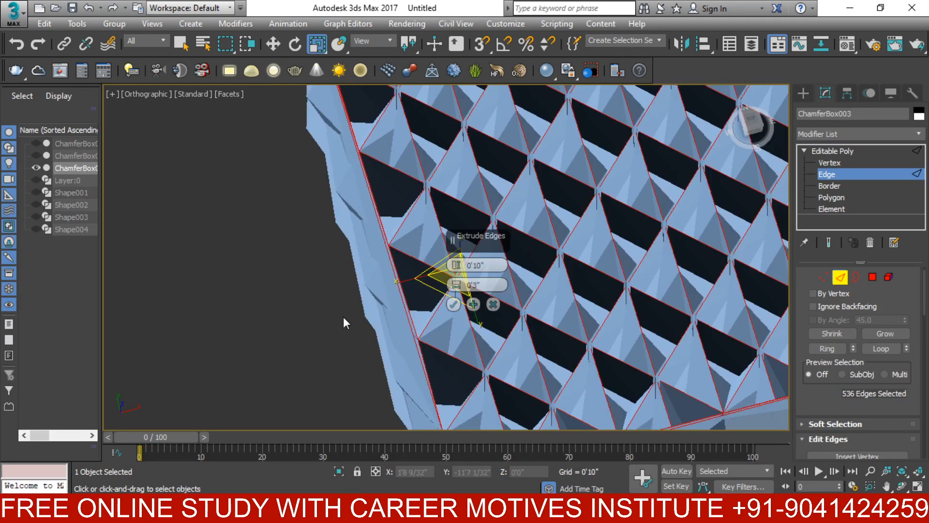
drag(456, 266, 464, 334)
drag(459, 289, 464, 310)
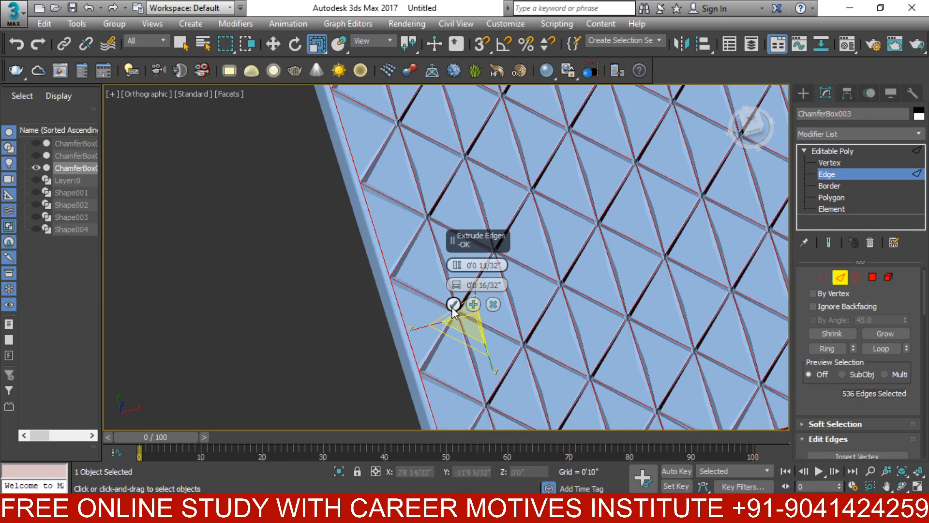
click(453, 305)
- Apply a MeshSmooth modifier to the chamfer box with the triangular groove pattern
scroll(485, 280, up, 2)
scroll(527, 322, down, 6)
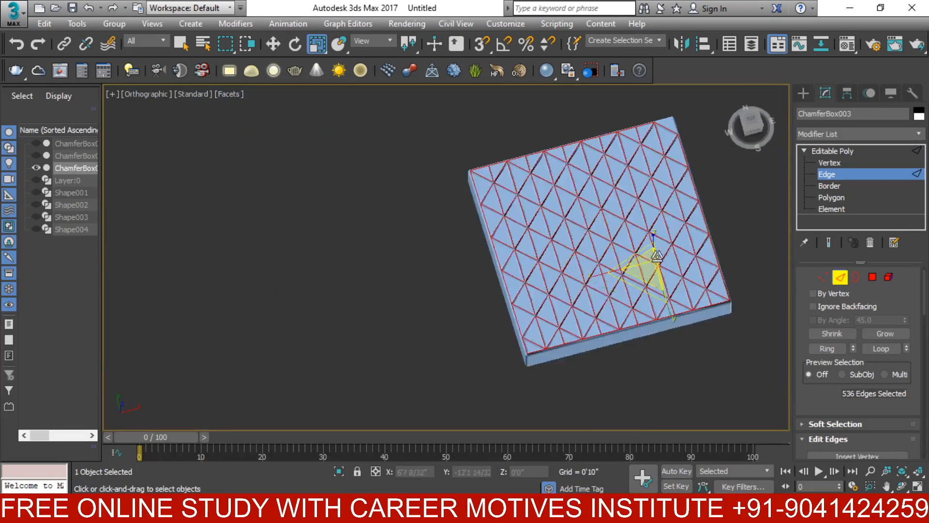
middle_drag(663, 256, 514, 296)
click(834, 135)
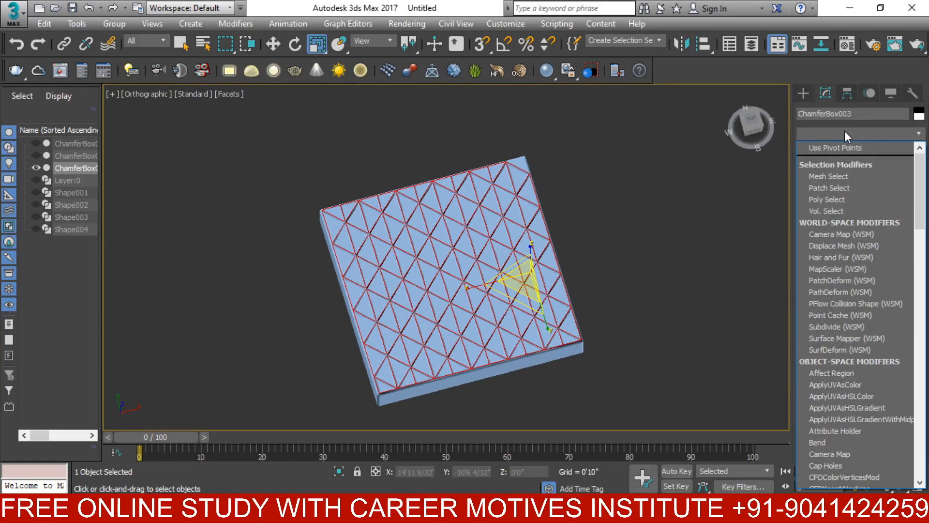
text(mo)
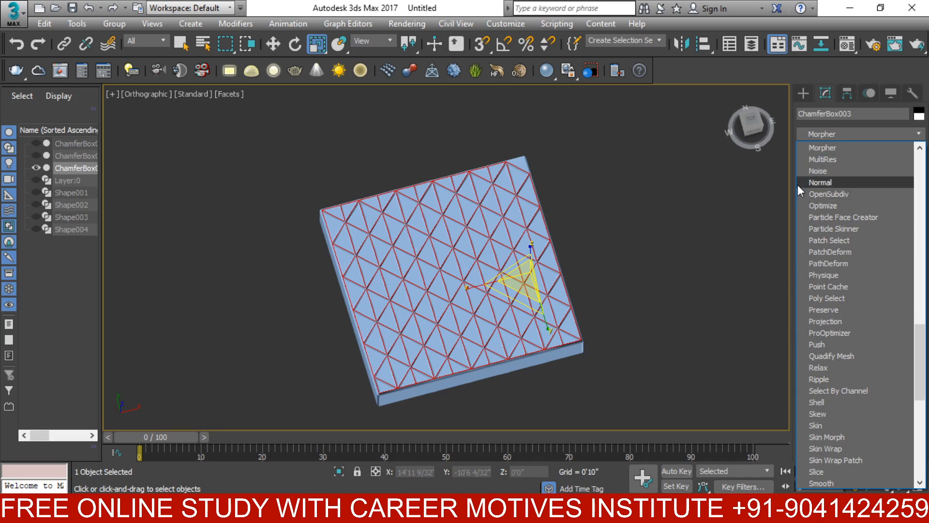
scroll(818, 194, up, 4)
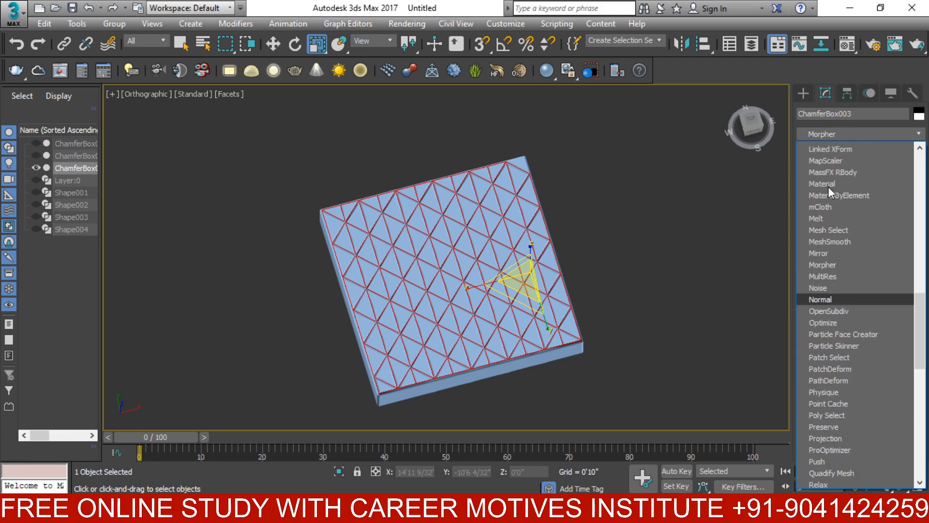
click(836, 265)
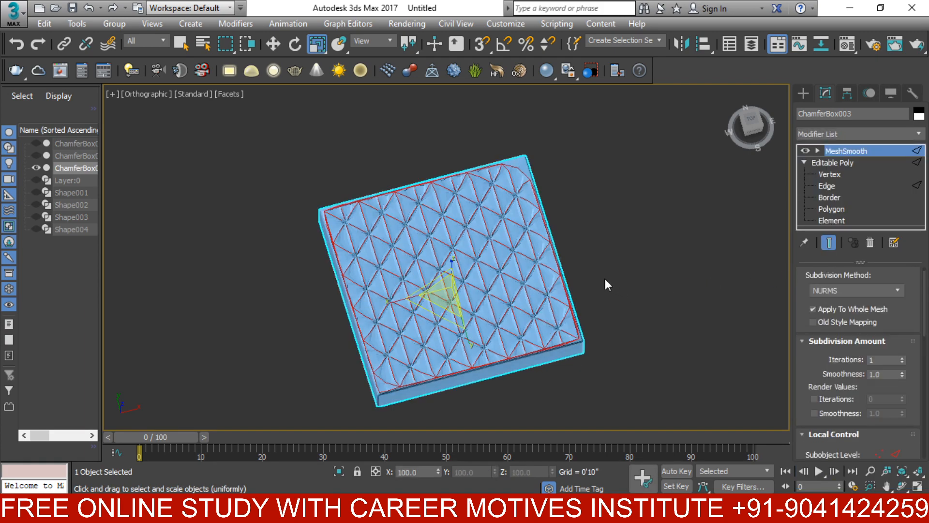
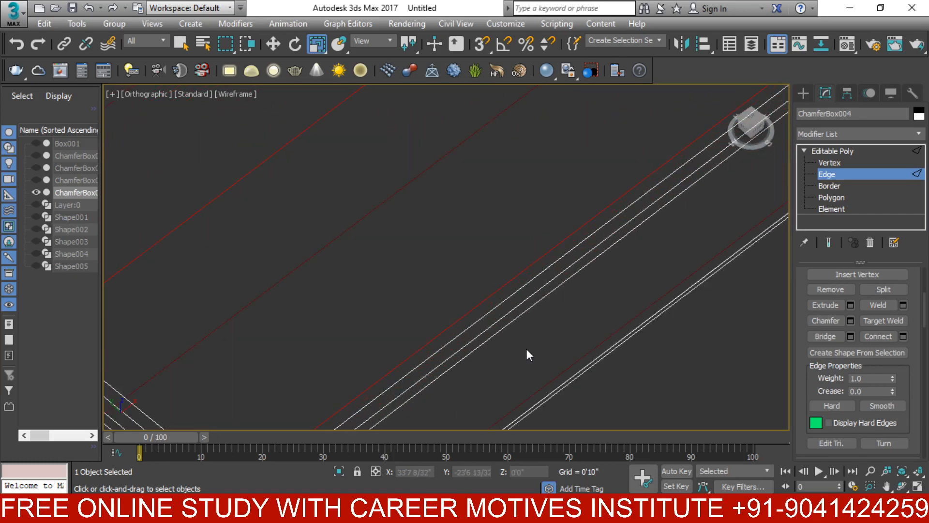
- Connect the selected parallel edges of the second chamfer box with eight perpendicular segments
right_click(525, 297)
click(380, 399)
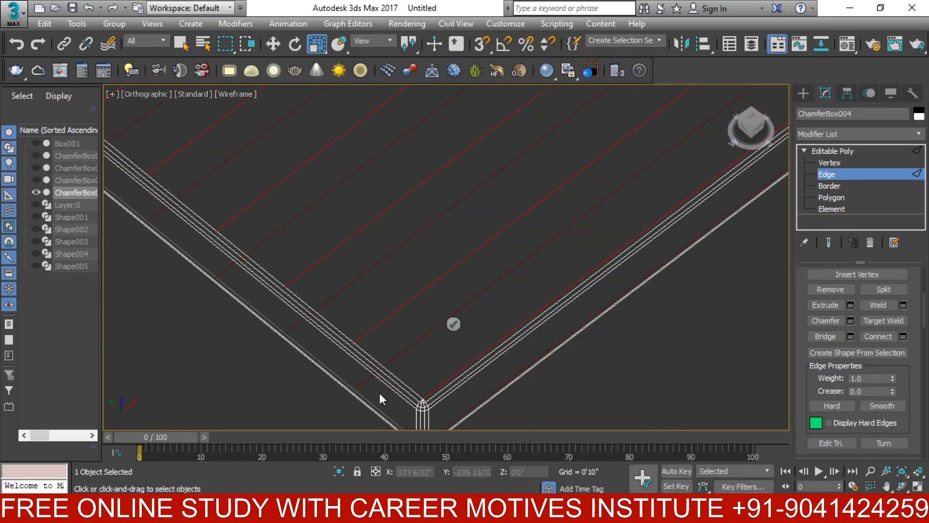
scroll(408, 353, down, 5)
click(453, 324)
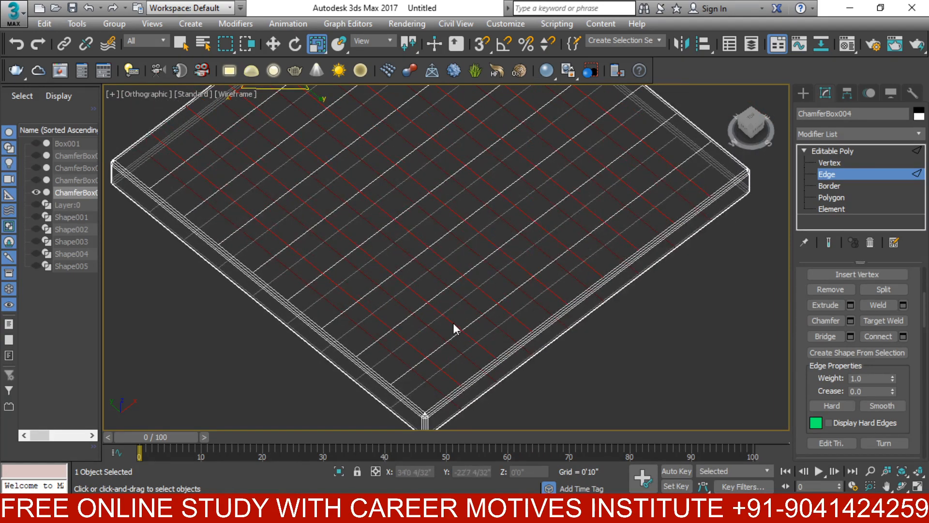
- From the top view, select all interior grid edges of the box in both directions
scroll(557, 227, down, 4)
middle_drag(616, 346, 598, 426)
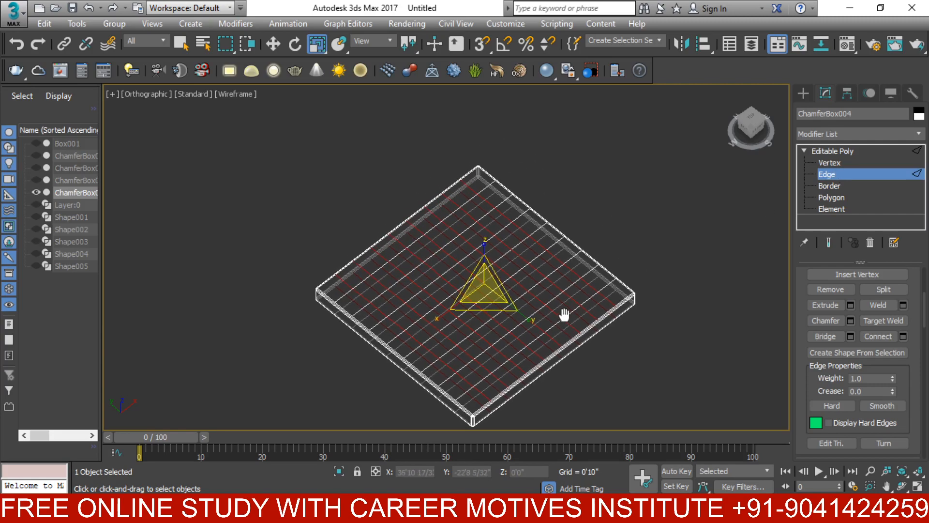
key(t)
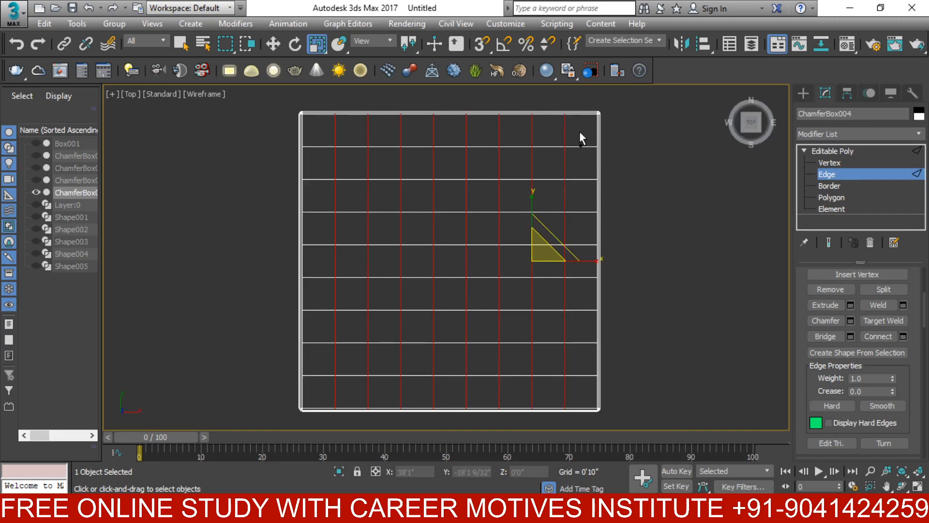
key(ctrl+a)
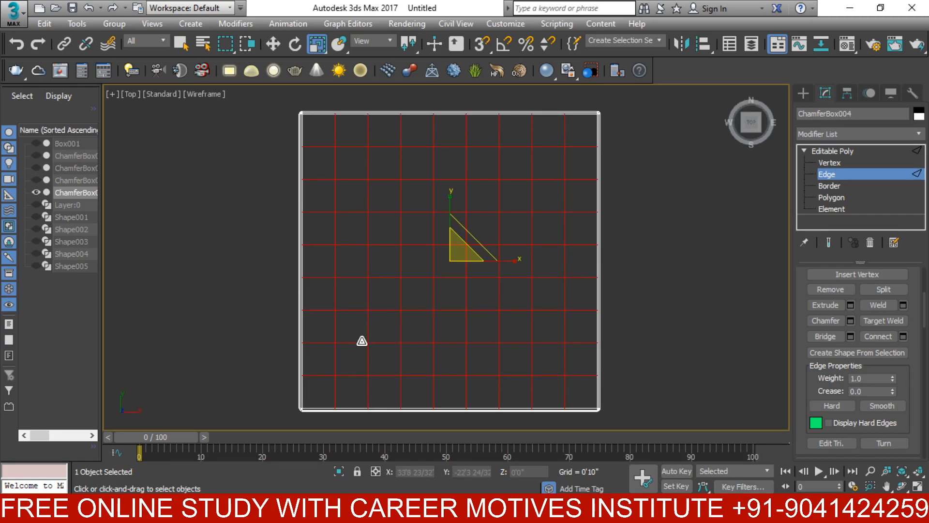
- Extrude the selected grid edges with a height of -0'9 29/32" and a width of 0'0 9/32"
right_click(445, 363)
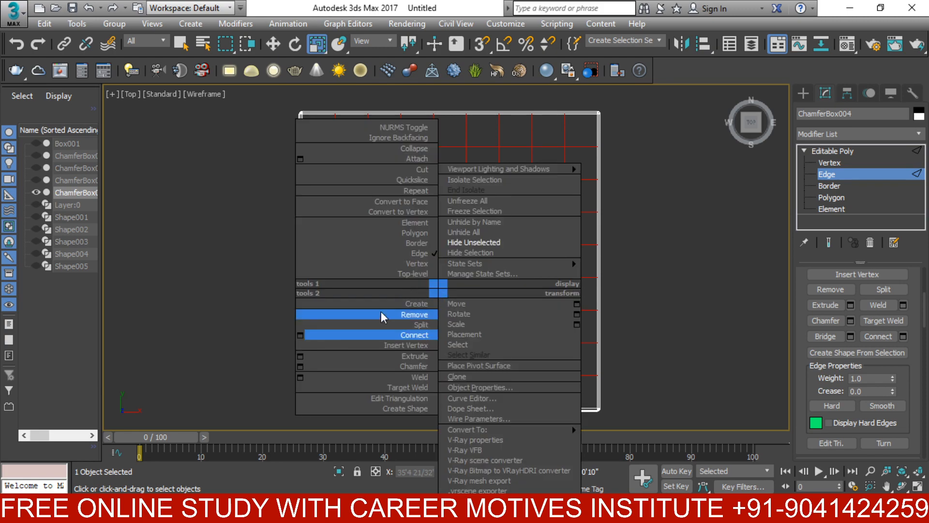
click(300, 357)
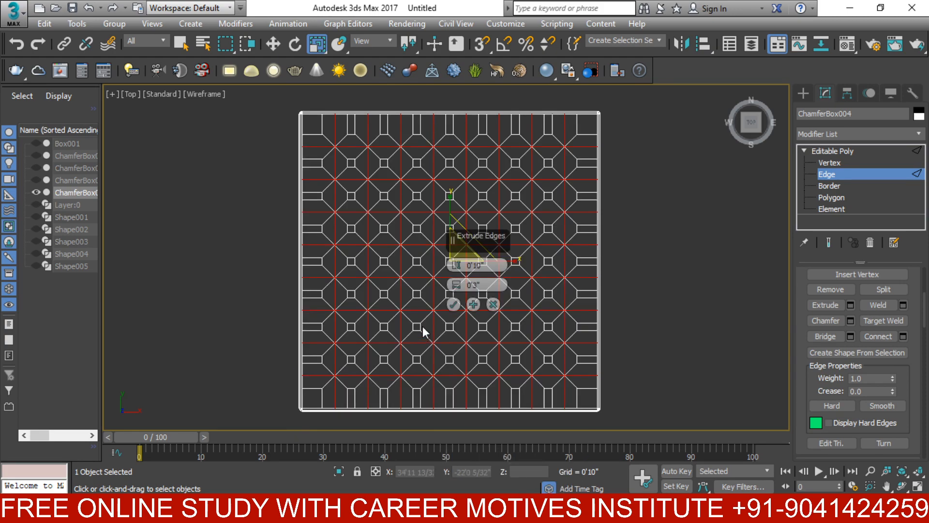
drag(469, 304, 479, 352)
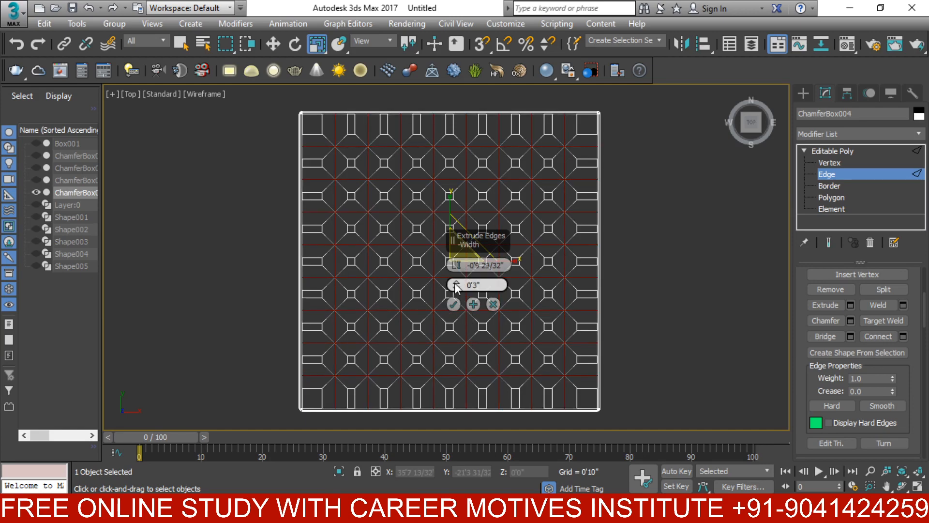
mouse_move(455, 284)
mouse_down()
mouse_move(460, 297)
mouse_move(458, 290)
mouse_up()
click(454, 304)
- Apply a MeshSmooth modifier to the extruded grid box and view the result shaded
alt+middle_drag(463, 332, 480, 341)
scroll(480, 342, up, 5)
click(814, 128)
key(m)
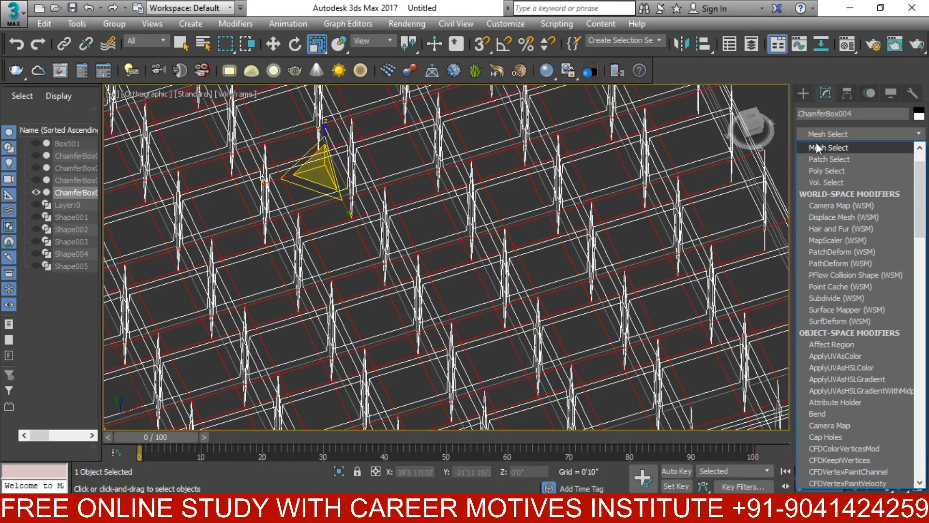
key(e)
click(824, 158)
middle_drag(631, 249, 483, 265)
scroll(484, 266, down, 3)
click(628, 234)
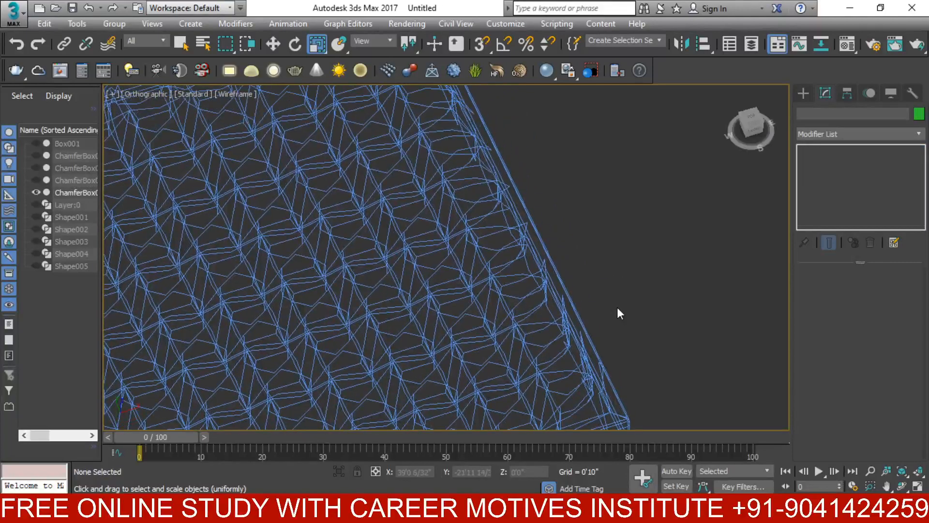
key(F3)
scroll(576, 303, down, 5)
scroll(439, 348, up, 6)
- Undo the MeshSmooth modifier and the grid edge extrusion
key(ctrl+z)
key(ctrl+z)
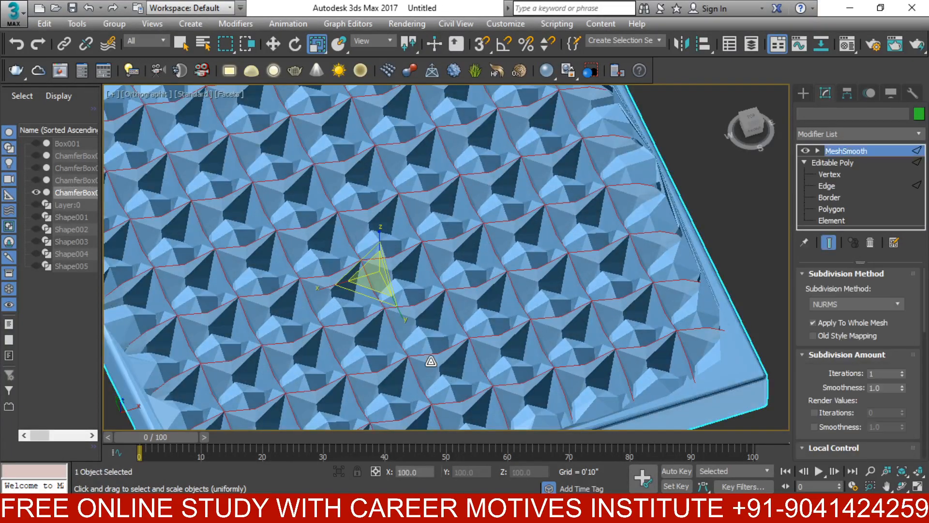
middle_drag(479, 343, 495, 284)
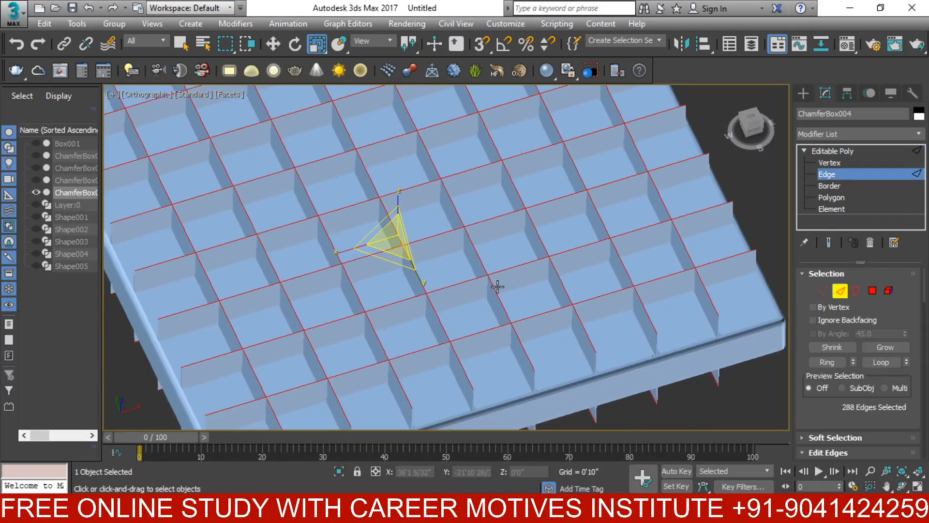
middle_drag(575, 291, 587, 253)
scroll(584, 259, down, 3)
middle_drag(552, 329, 525, 328)
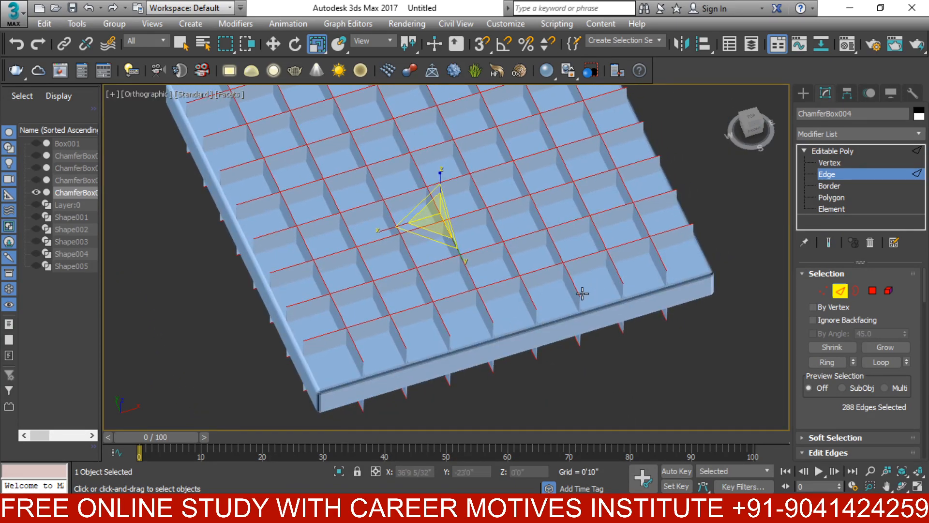
- Extrude the selected grid edges with a height of -0'5 18/32" and a width of 0'0 3/32"
scroll(584, 298, up, 4)
right_click(476, 282)
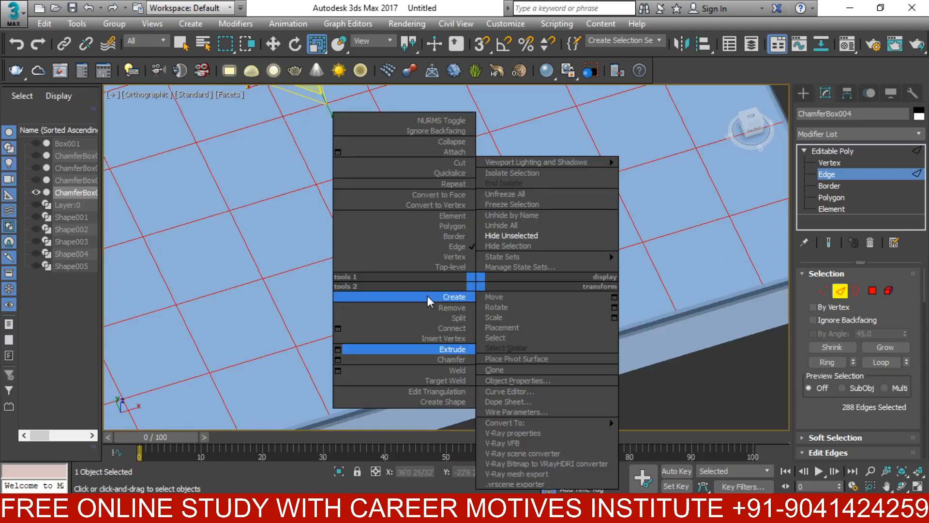
click(337, 349)
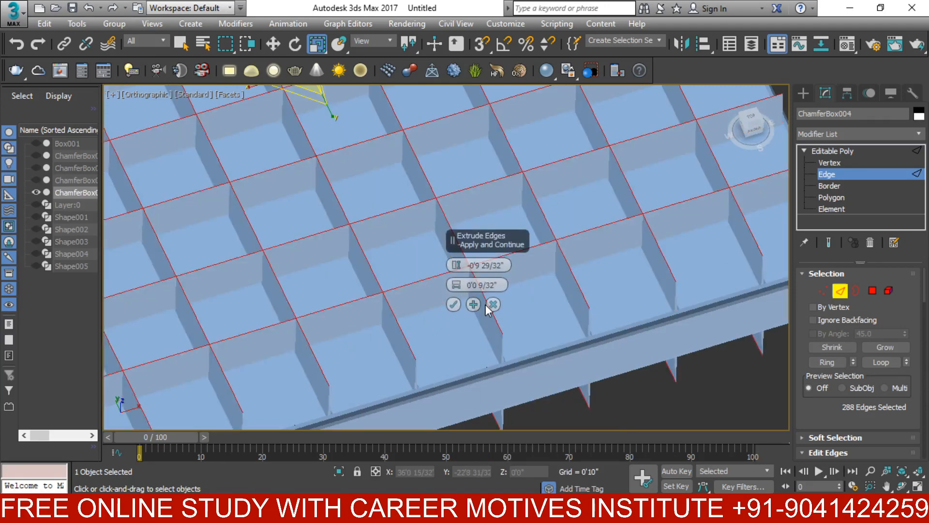
drag(455, 265, 461, 215)
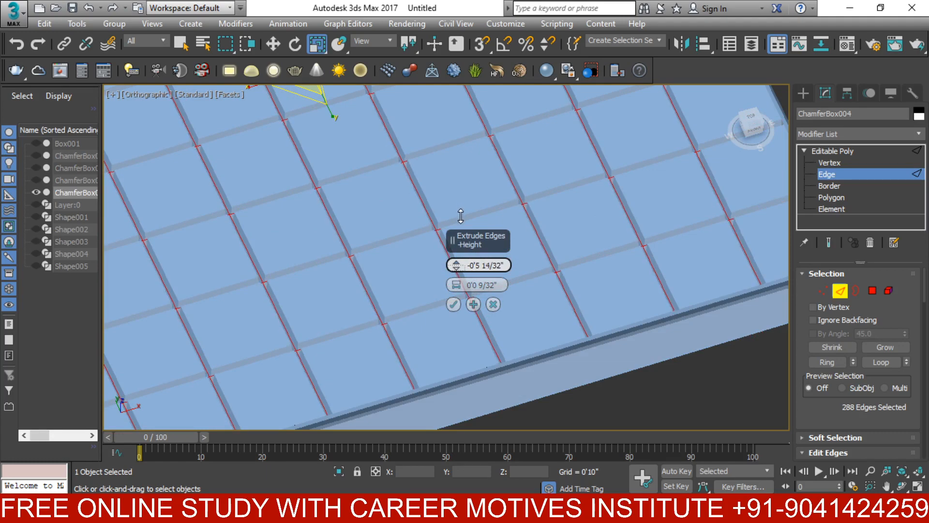
drag(456, 285, 457, 285)
click(454, 304)
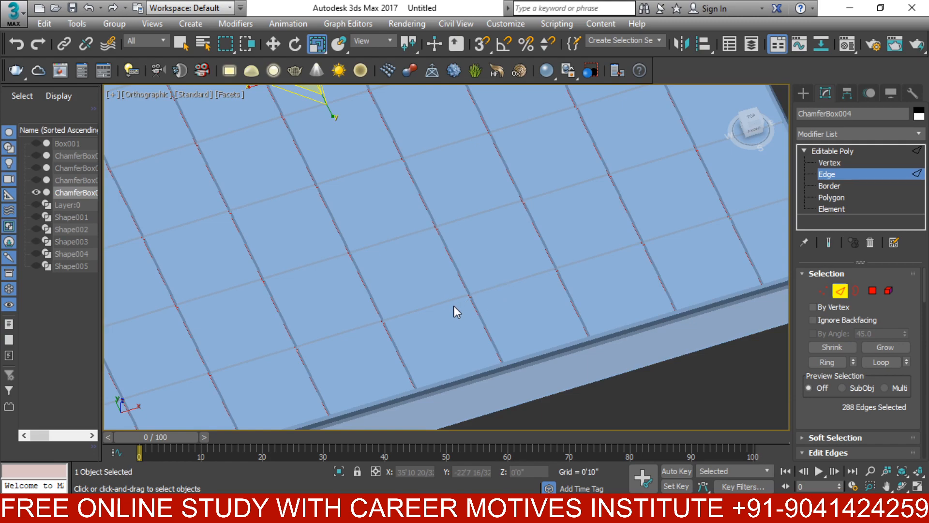
- Apply a MeshSmooth modifier to the grid box, look at the bumps from a low angle, and undo the modifier
key(z)
click(858, 139)
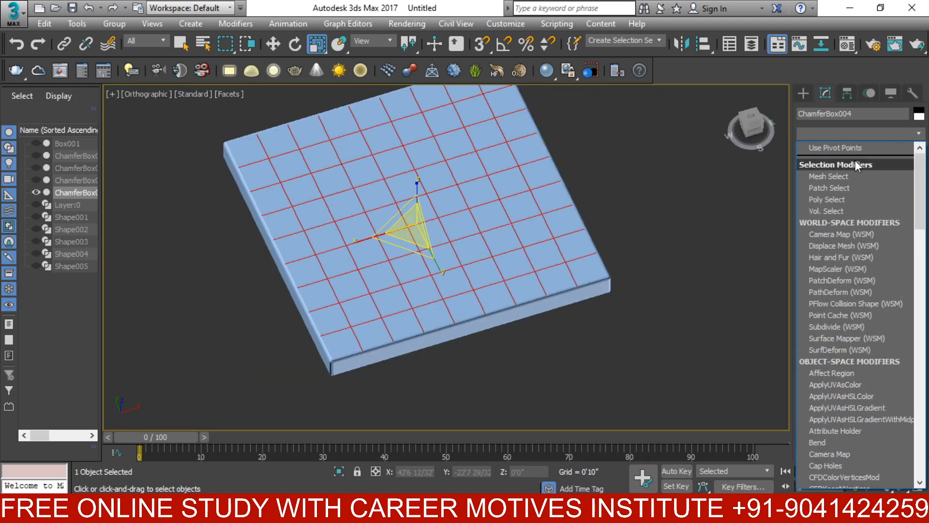
text(me)
click(834, 171)
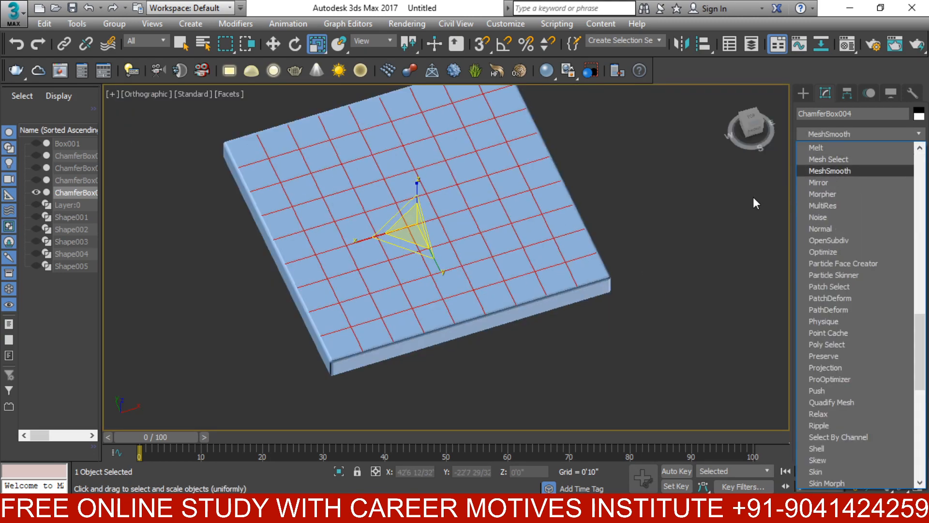
scroll(499, 293, up, 3)
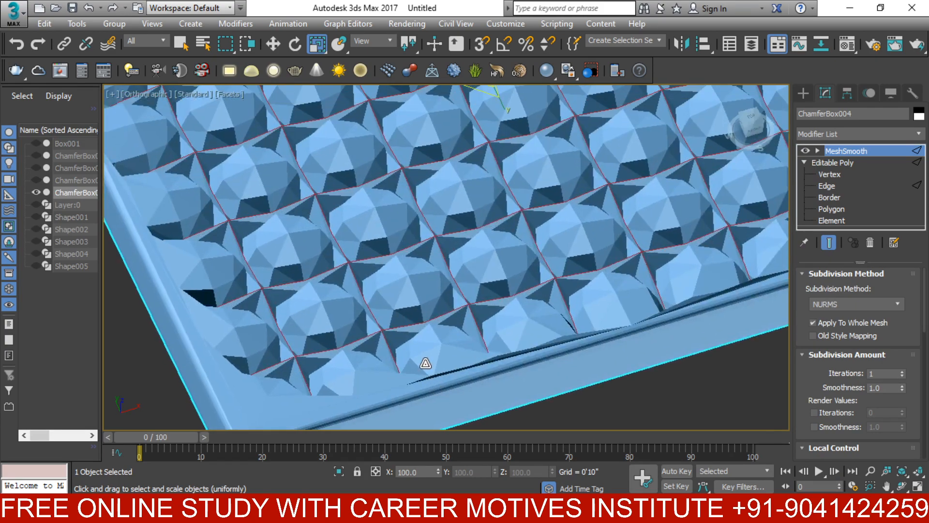
scroll(425, 363, down, 6)
alt+middle_drag(529, 410, 572, 358)
scroll(532, 367, up, 6)
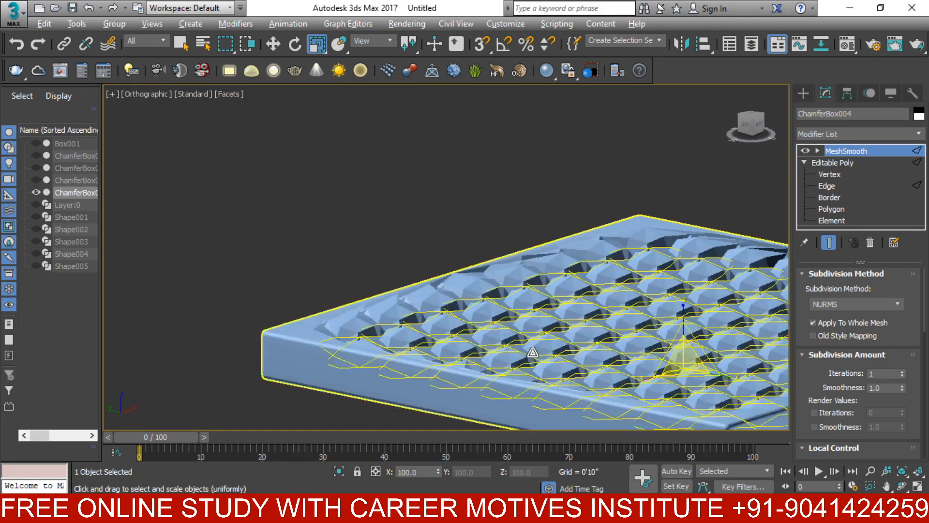
alt+middle_drag(497, 384, 369, 259)
key(ctrl+z)
- Examine up close the narrow grooves where the extruded grid edges cross
scroll(437, 342, up, 2)
scroll(460, 352, down, 4)
scroll(444, 386, up, 5)
scroll(284, 290, up, 3)
alt+middle_drag(284, 290, 374, 359)
scroll(390, 234, down, 2)
alt+middle_drag(390, 234, 368, 280)
scroll(393, 299, up, 5)
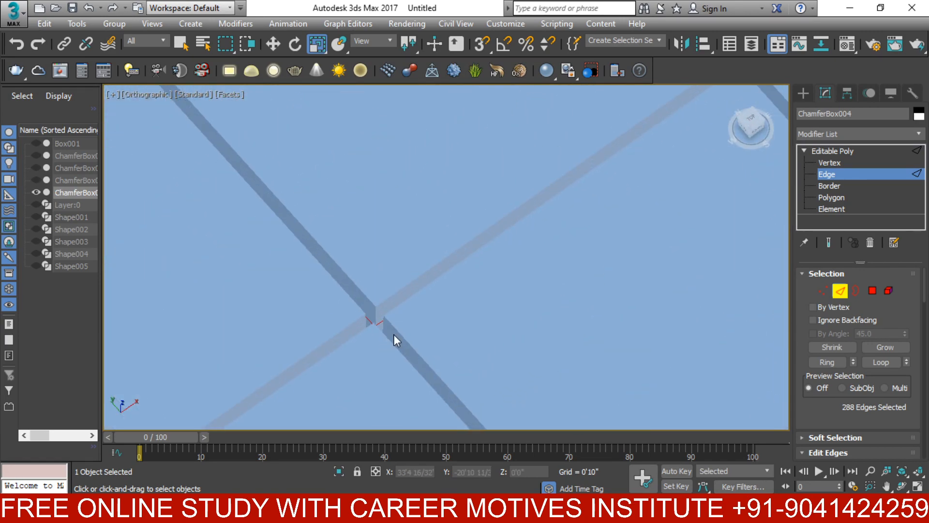
- Start another settings-based extrusion of the selected grid edges and check its preview in the top, front and angled views
scroll(403, 322, down, 7)
middle_drag(442, 318, 397, 380)
alt+middle_drag(464, 369, 490, 307)
scroll(410, 363, up, 5)
right_click(406, 289)
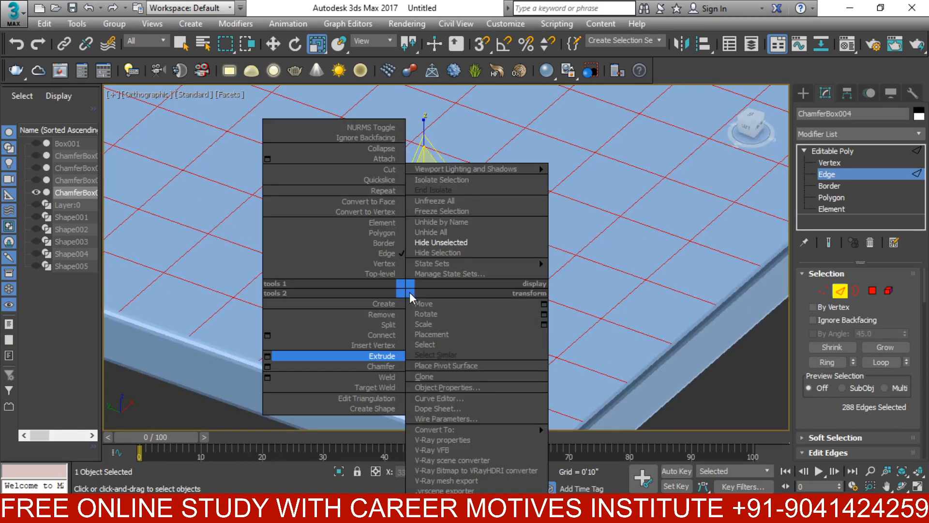
click(267, 356)
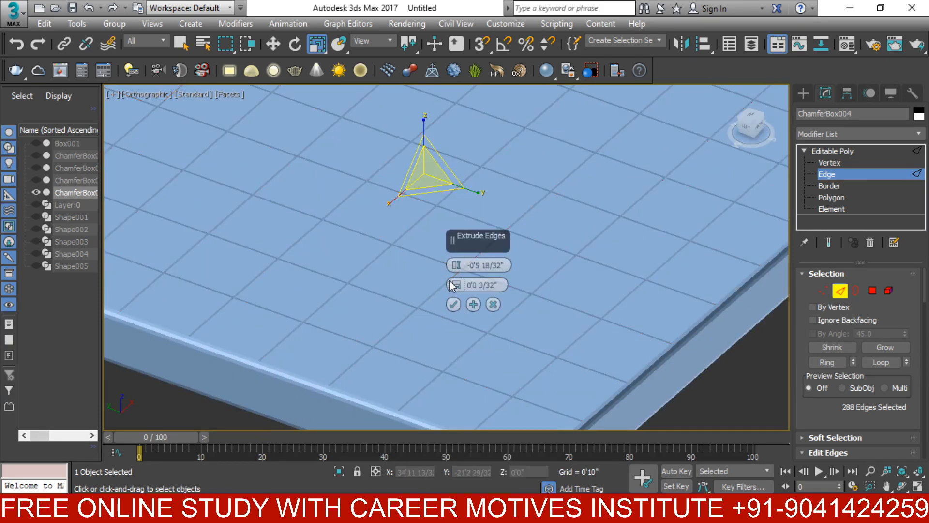
middle_drag(430, 283, 320, 408)
key(t)
key(z)
key(f)
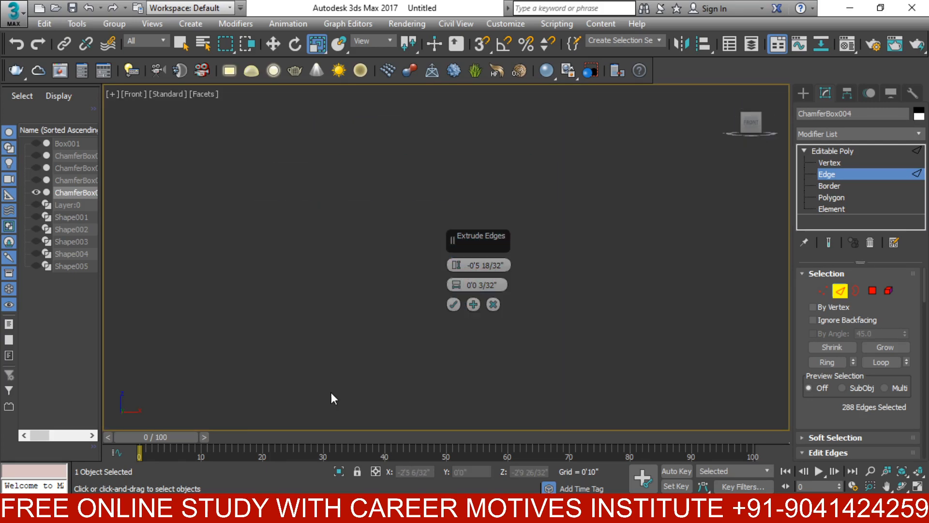
key(z)
alt+middle_drag(482, 326, 451, 395)
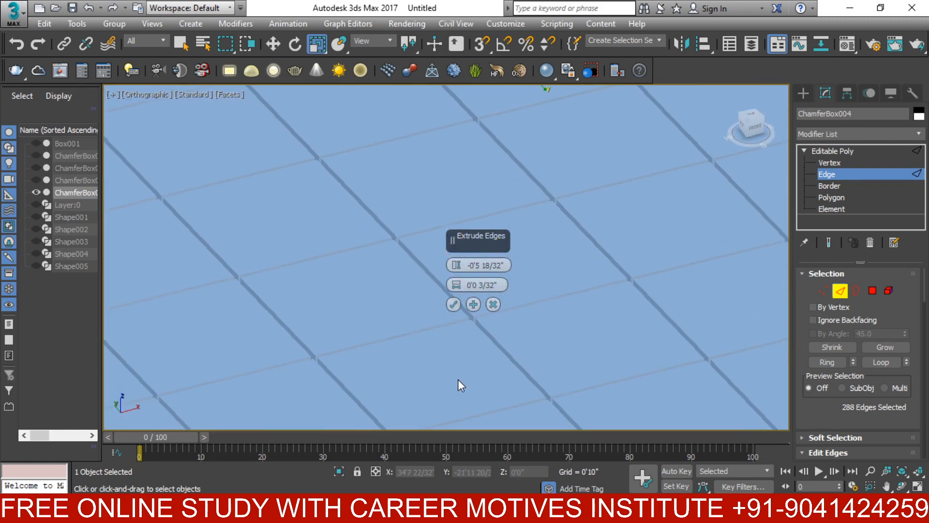
- Adjust the edge extrusion to a height of -0'5 19/32" and a width of 0'0 1/32" in wireframe, and apply it
key(F3)
mouse_move(453, 267)
mouse_down()
mouse_move(453, 252)
mouse_move(458, 265)
mouse_up()
key(t)
key(z)
scroll(415, 301, up, 6)
drag(456, 289, 457, 286)
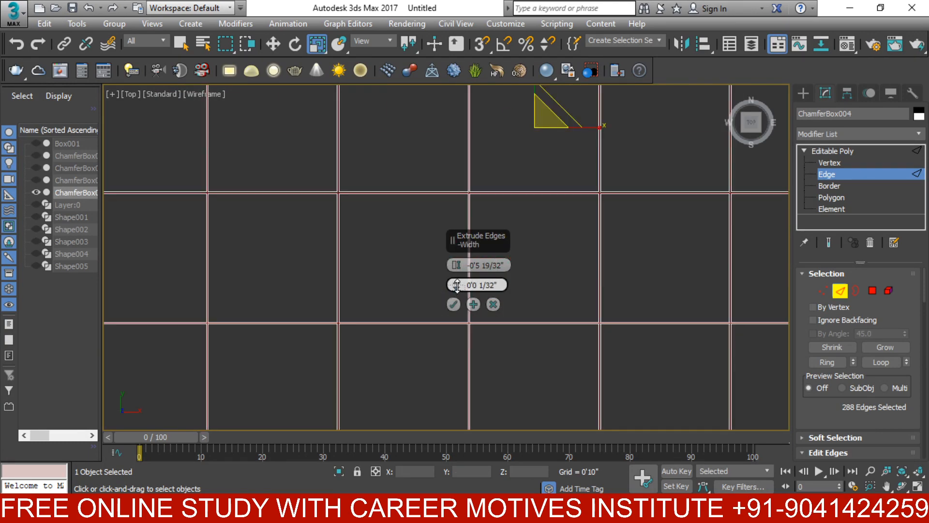
click(454, 304)
- Clear the edge selection and inspect the extruded grid grooves on the shaded box
key(z)
mouse_move(466, 336)
alt+middle_down()
mouse_move(526, 275)
mouse_move(460, 326)
alt+middle_up()
click(647, 194)
scroll(618, 228, up, 5)
key(F3)
alt+middle_drag(570, 250, 116, 223)
scroll(116, 223, up, 4)
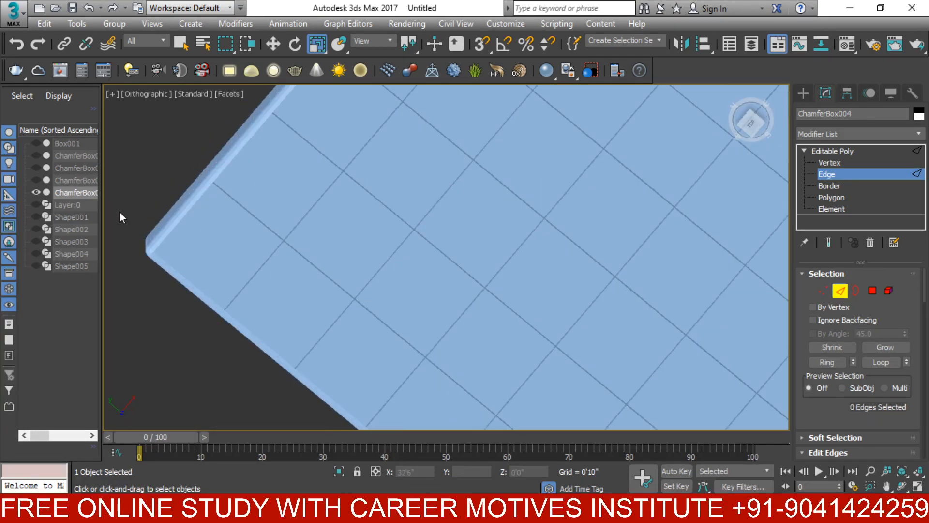
scroll(337, 236, up, 5)
middle_drag(314, 246, 430, 220)
scroll(453, 225, down, 9)
alt+middle_drag(520, 239, 557, 196)
scroll(544, 198, down, 10)
middle_drag(373, 223, 571, 194)
- Unhide all objects and look closely at the finished tufted panel
right_click(507, 204)
click(520, 146)
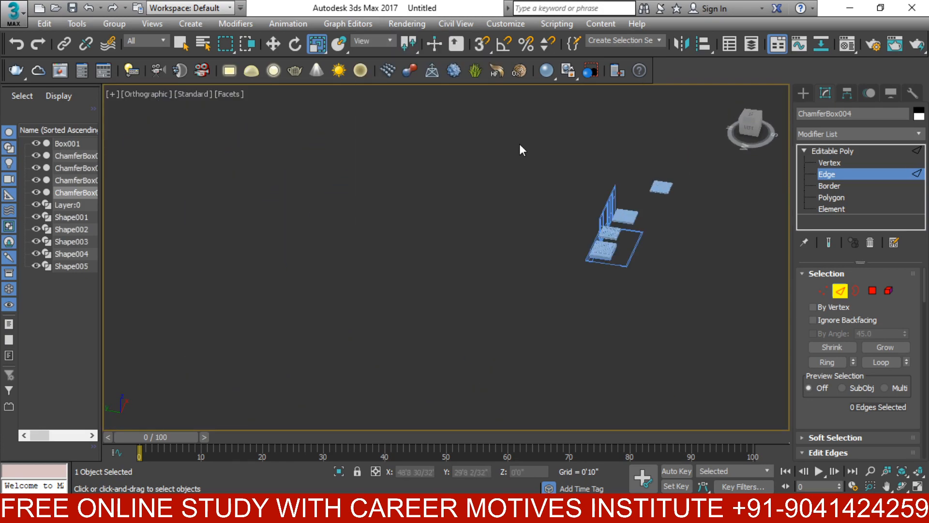
scroll(551, 255, up, 15)
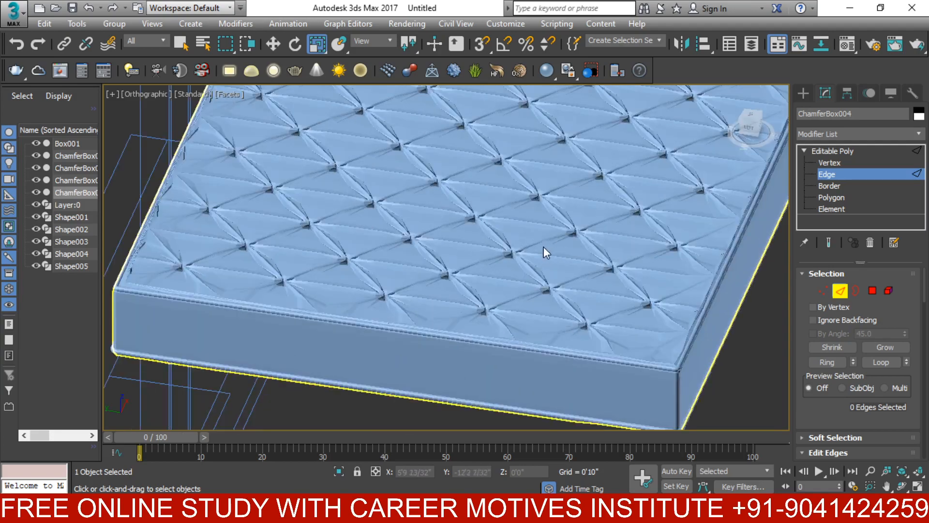
scroll(555, 278, down, 8)
scroll(567, 290, up, 12)
scroll(550, 277, down, 10)
- Compare the gridded box with the plain box, the separate tufted panel and the tufted mattress on the bed base
middle_drag(467, 264, 339, 415)
middle_drag(594, 169, 421, 318)
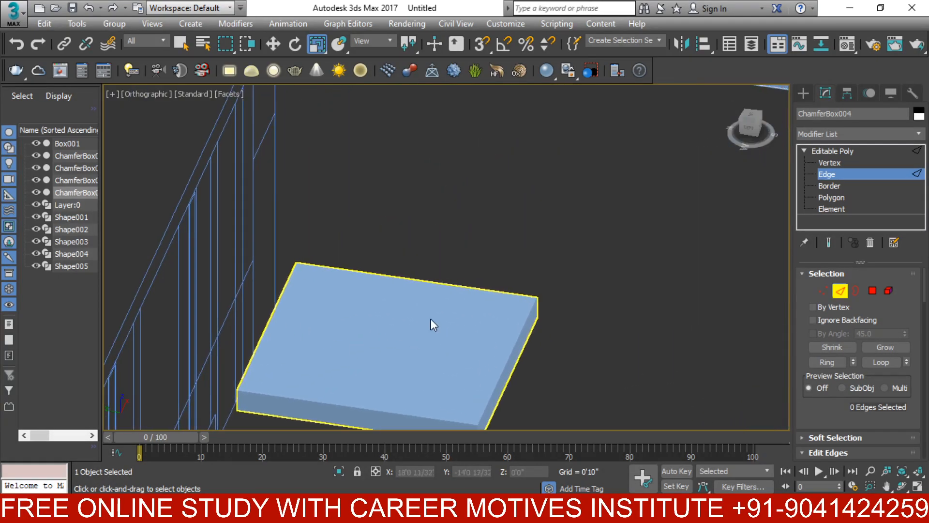
scroll(424, 322, down, 6)
scroll(476, 286, up, 4)
scroll(486, 280, up, 2)
middle_drag(637, 181, 431, 347)
scroll(549, 254, up, 5)
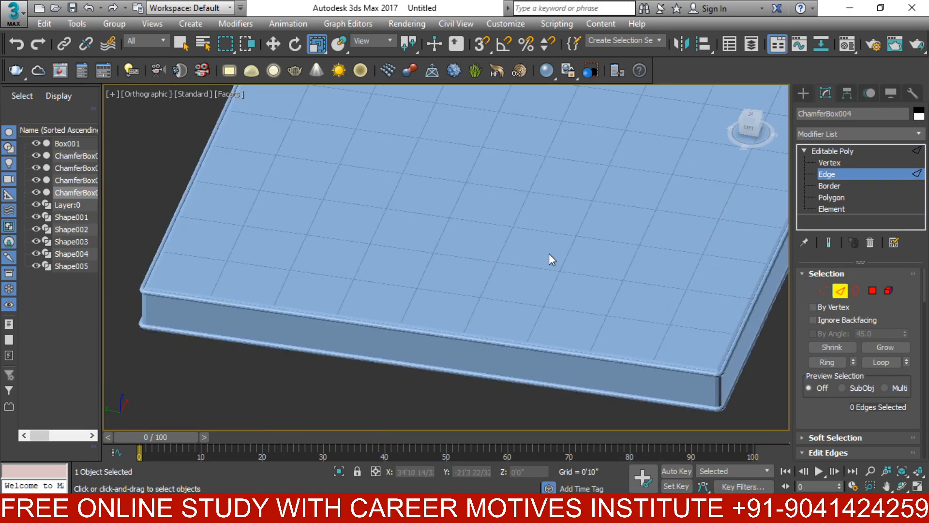
scroll(548, 253, down, 6)
scroll(539, 262, up, 4)
scroll(351, 283, down, 6)
middle_drag(285, 317, 403, 190)
middle_drag(314, 376, 447, 239)
scroll(446, 239, up, 2)
scroll(446, 239, up, 2)
scroll(477, 190, down, 7)
middle_drag(601, 145, 433, 373)
scroll(380, 340, up, 10)
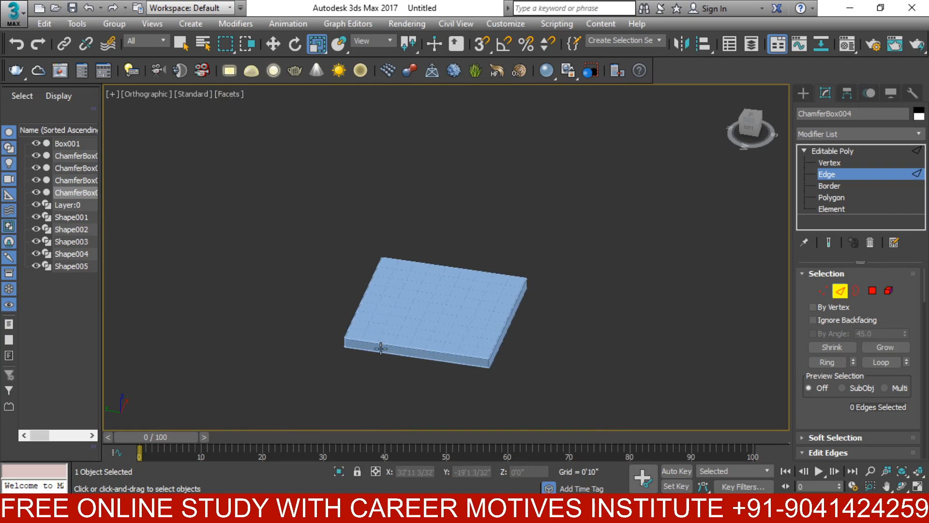
scroll(318, 253, down, 6)
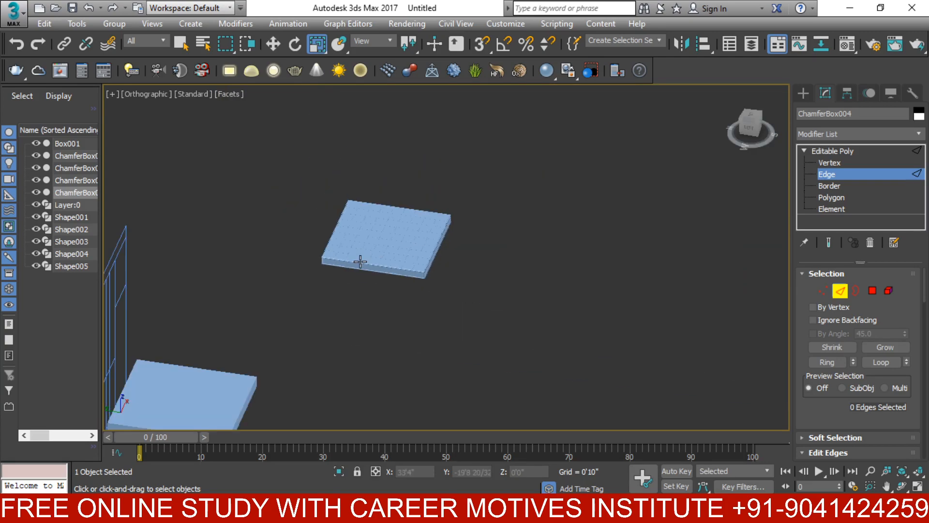
scroll(319, 253, down, 3)
middle_drag(293, 334, 399, 233)
scroll(402, 235, up, 5)
scroll(382, 300, up, 2)
middle_drag(381, 300, 363, 259)
scroll(363, 260, down, 8)
middle_drag(218, 206, 435, 277)
scroll(435, 277, up, 6)
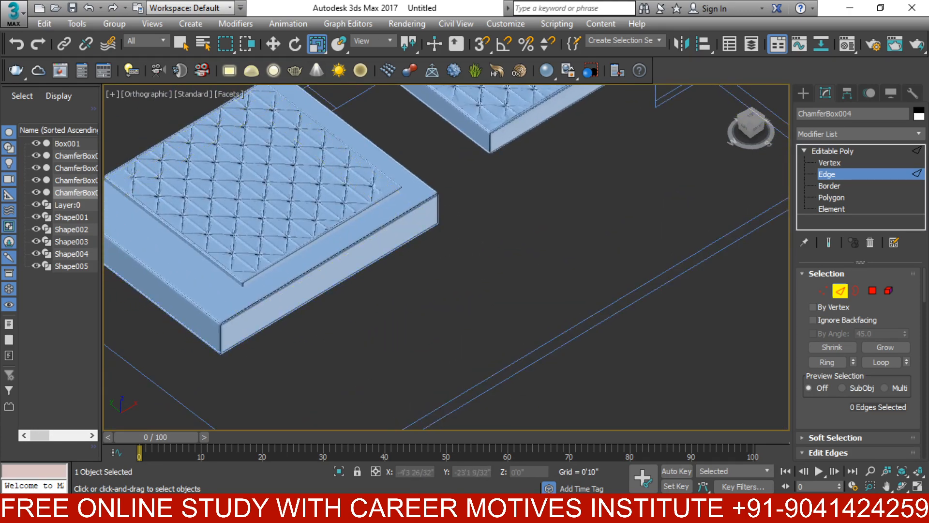
- Switch to the Photos app to study the bed in the reference image lect 5.jpg, and return to 3ds Max
click(510, 507)
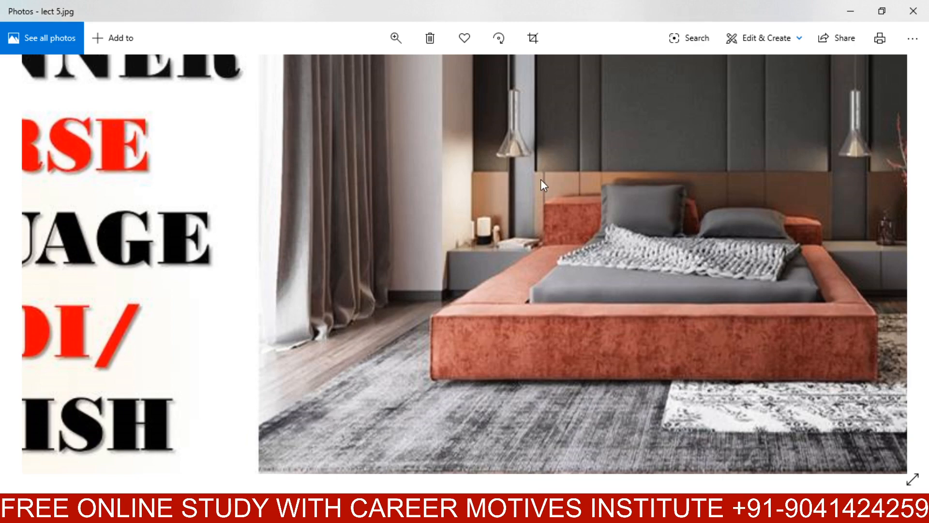
scroll(551, 227, down, 3)
scroll(538, 263, up, 4)
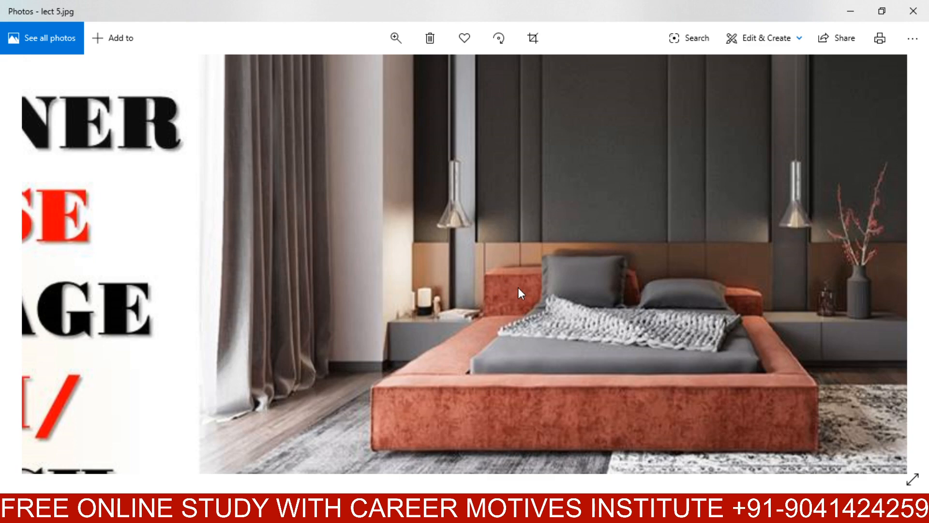
click(858, 10)
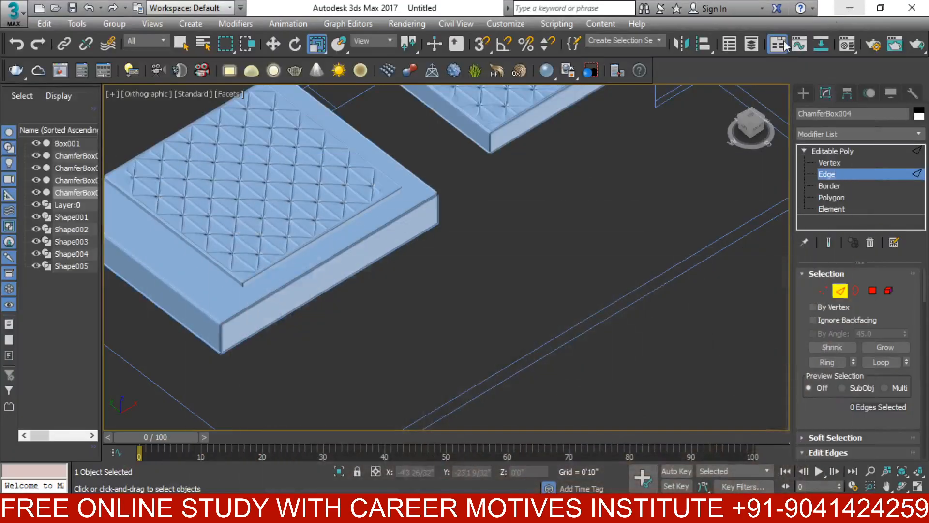
- In the front view, delete the gridded box, the plain box, the separate tufted panel, Shape004 and Shape005
scroll(448, 211, down, 5)
scroll(424, 266, up, 4)
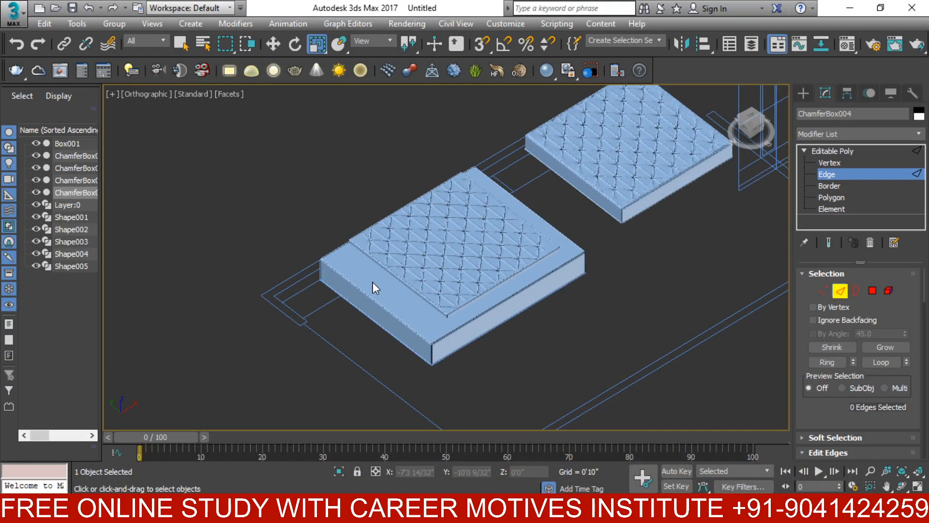
key(f)
scroll(417, 271, down, 4)
alt+middle_drag(452, 274, 516, 189)
scroll(463, 279, down, 3)
key(f)
key(z)
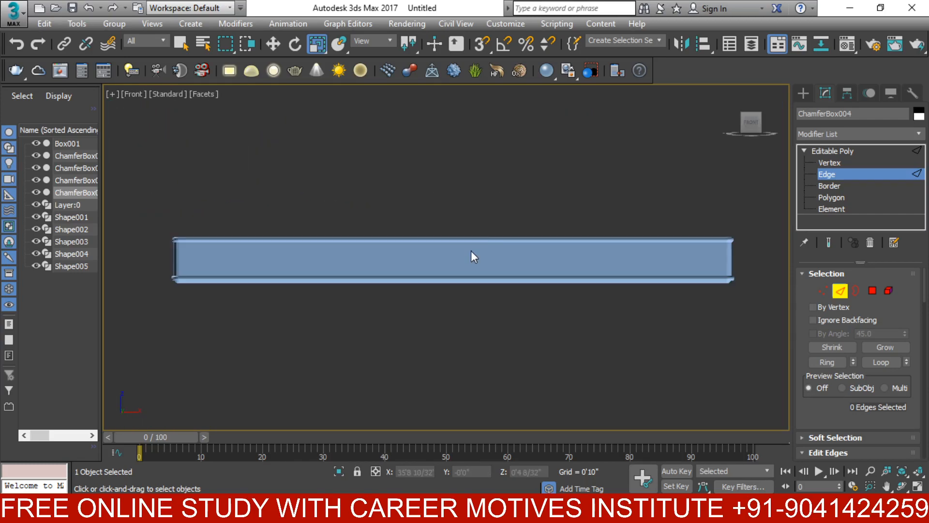
middle_drag(488, 241, 508, 280)
scroll(324, 245, down, 4)
middle_drag(255, 272, 635, 222)
scroll(636, 223, down, 2)
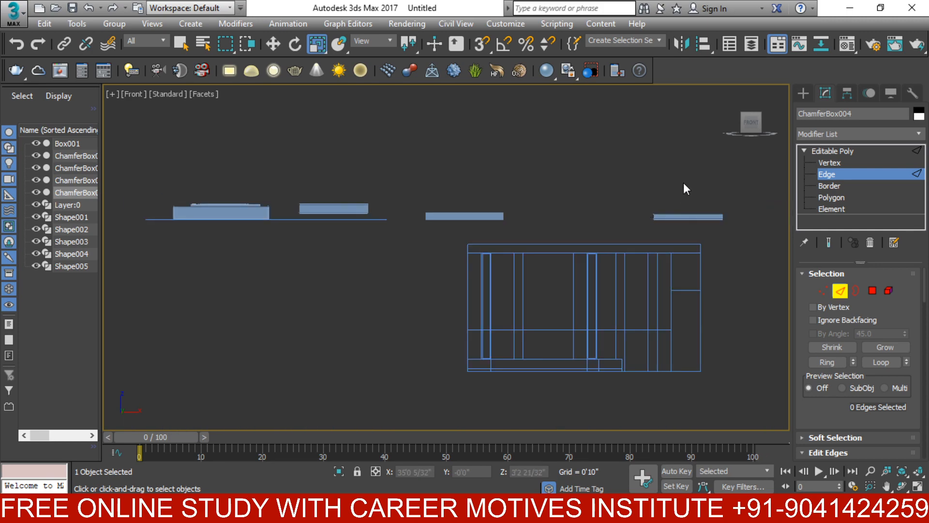
drag(438, 242, 436, 242)
click(439, 235)
click(803, 93)
drag(730, 182, 608, 228)
key(Delete)
key(Delete)
drag(381, 191, 332, 216)
key(Delete)
- Set the snap options for Vertex and Midpoint, with the bed base framed in the front view
middle_drag(259, 201, 355, 189)
scroll(344, 194, up, 6)
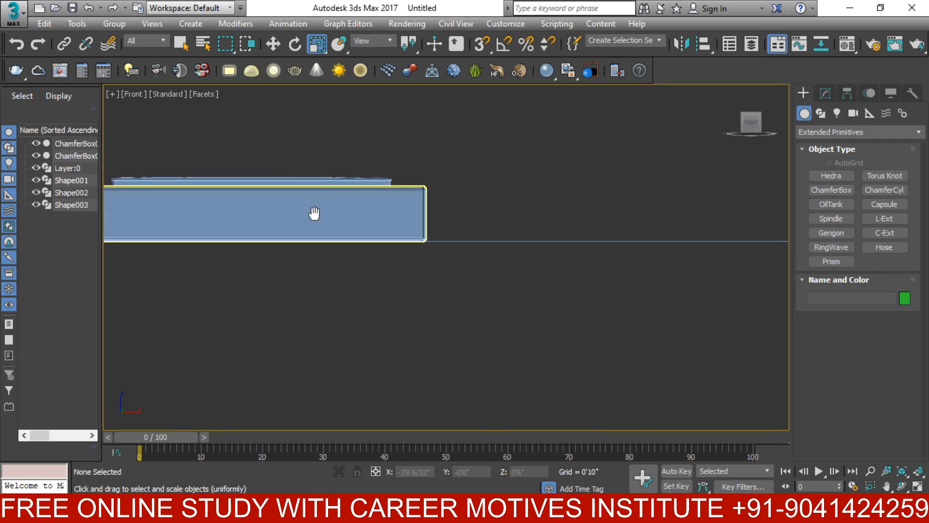
middle_drag(287, 217, 503, 251)
middle_drag(369, 221, 413, 241)
click(815, 133)
click(620, 168)
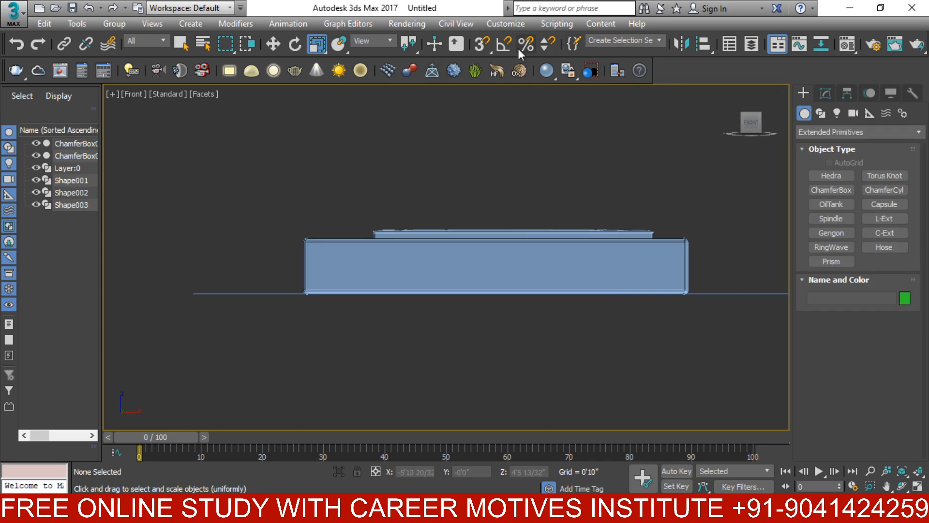
right_click(483, 45)
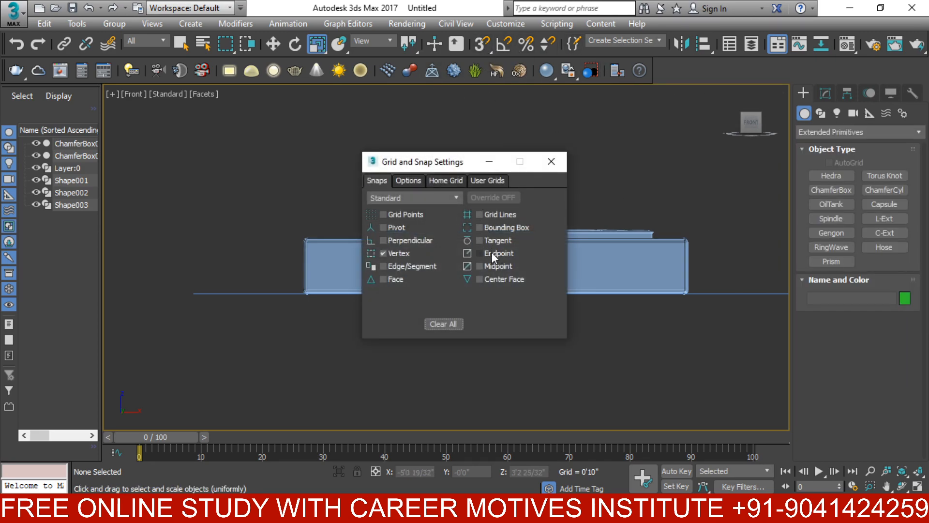
click(548, 160)
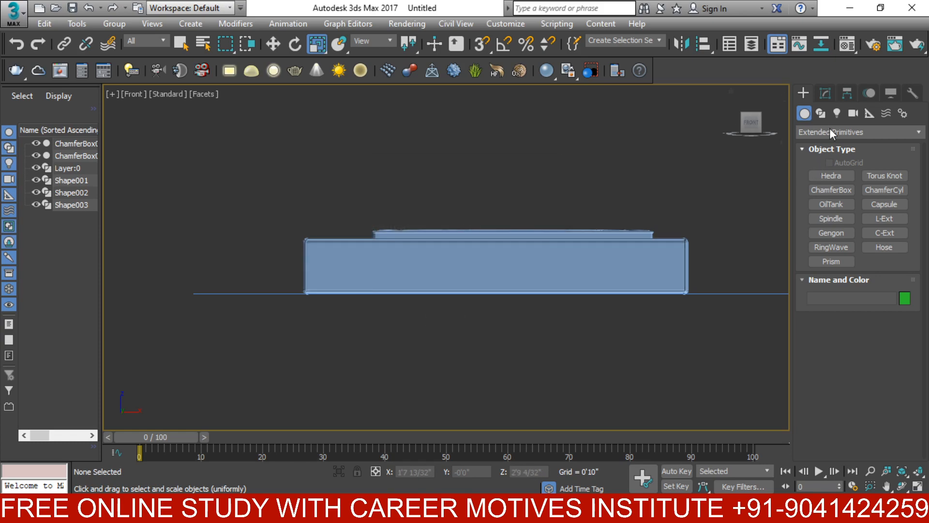
- With snapping on, draw a ChamferBox about 1'1 19/32" long and 4'1 16/32" wide from the bed base's lower corner to its top midpoint
click(827, 189)
click(480, 44)
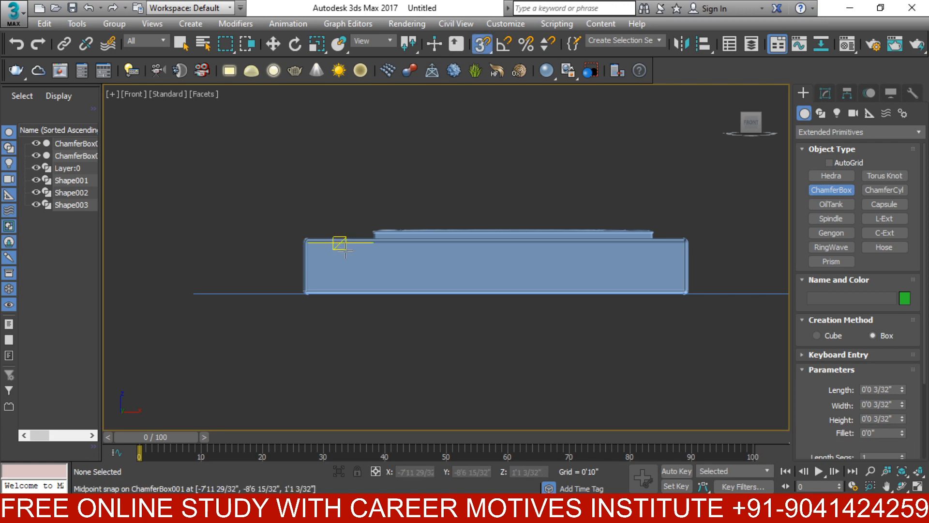
drag(305, 294, 496, 238)
alt+middle_drag(479, 230, 496, 263)
scroll(429, 266, up, 3)
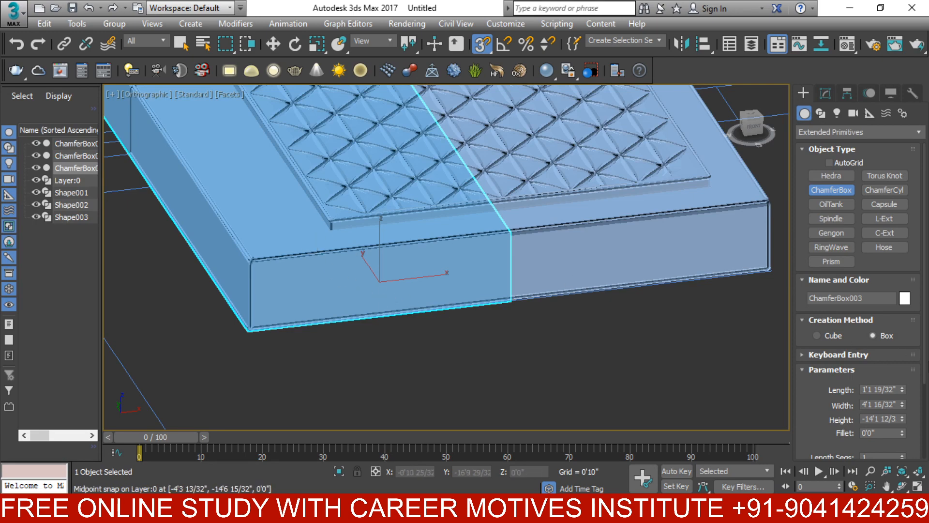
key(r)
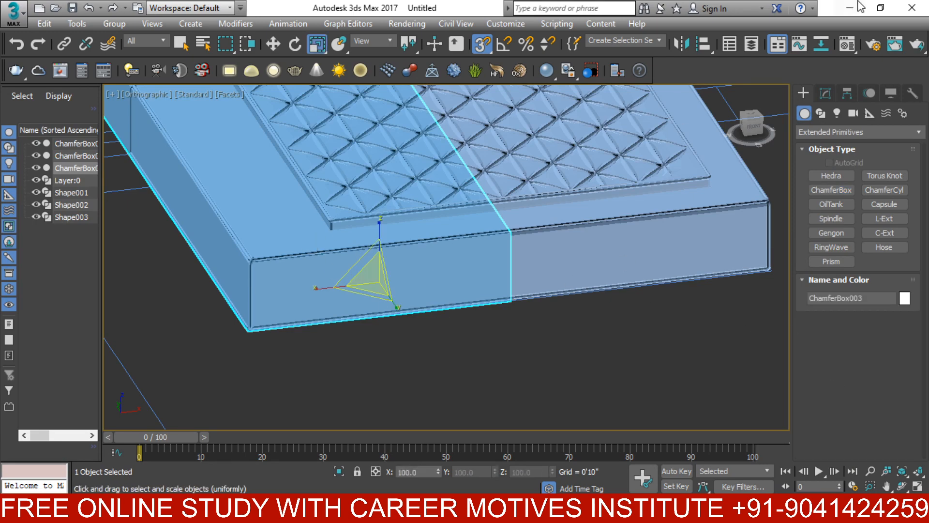
- Set the new ChamferBox's height to 0'8"
click(825, 92)
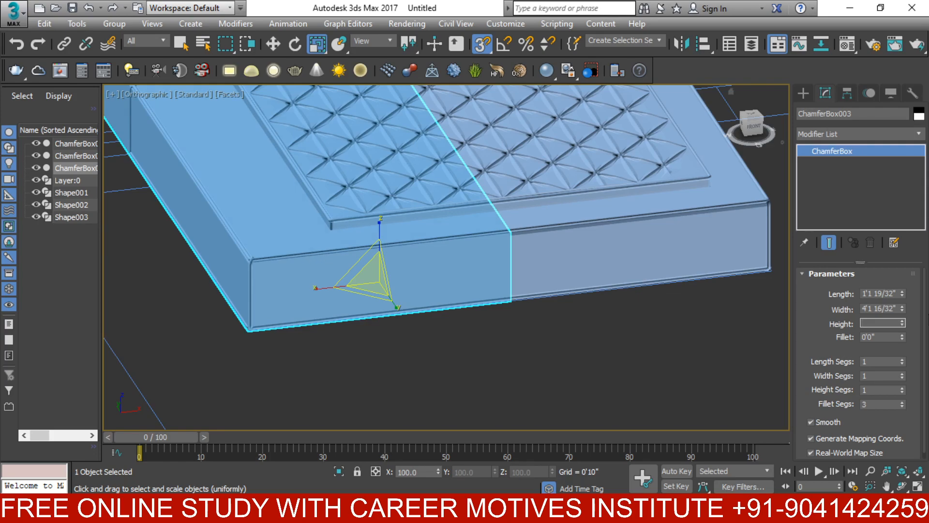
text(6)
key(Return)
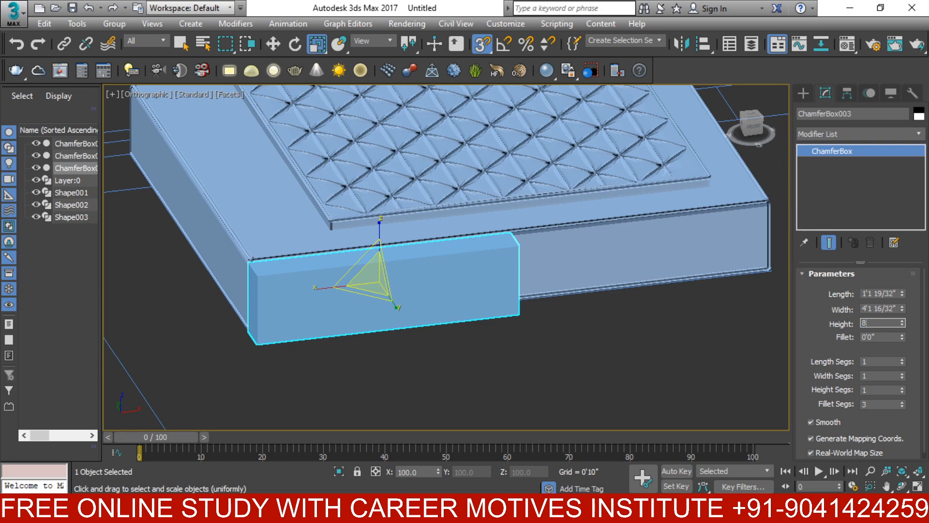
key(Return)
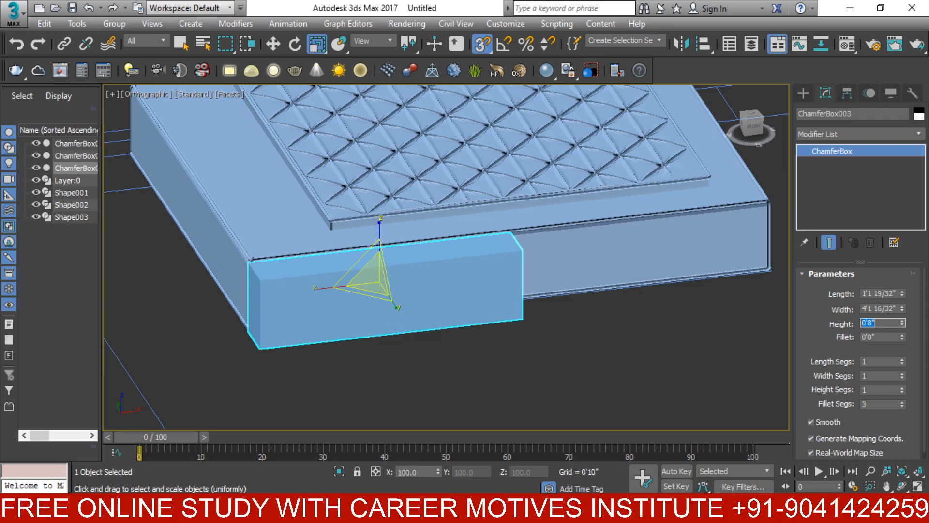
- With snapping off, move the box onto the top of the bed base at its head-end corner as a headboard piece
scroll(428, 293, down, 4)
click(482, 44)
click(273, 43)
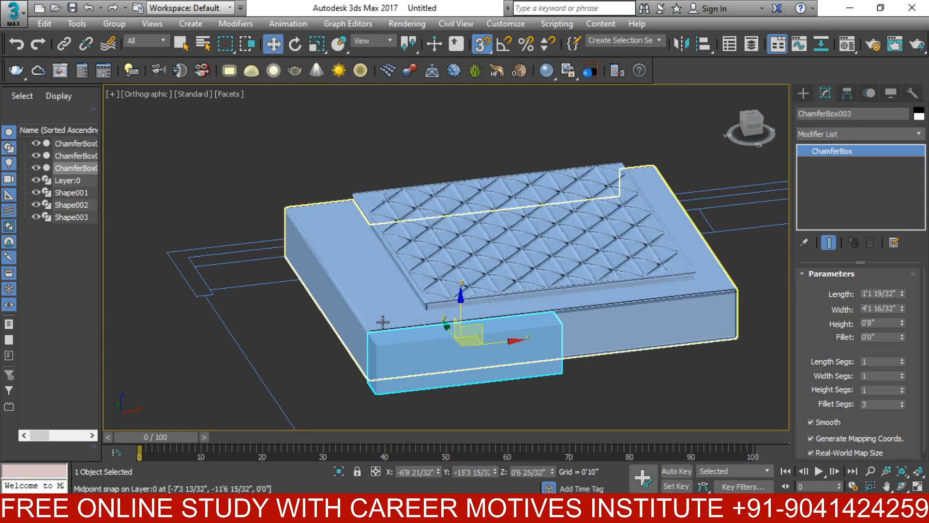
drag(445, 334, 343, 161)
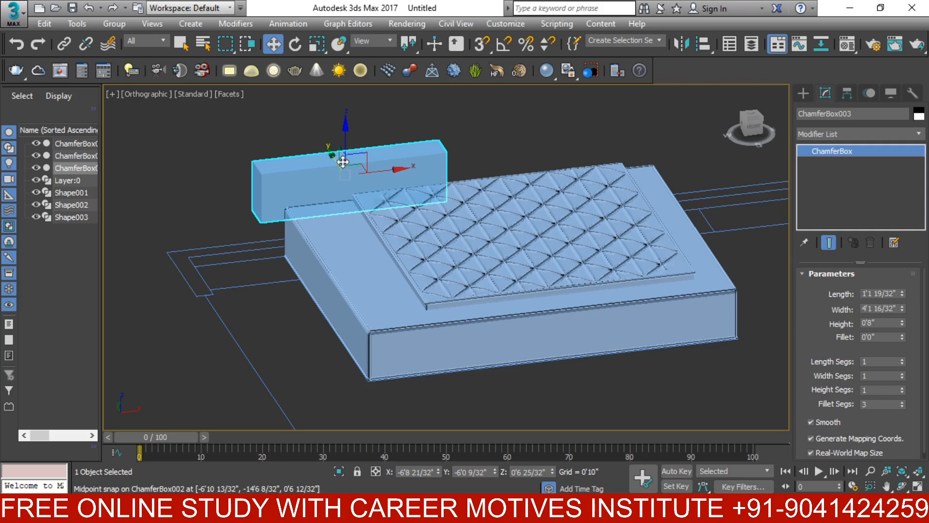
key(f)
key(t)
drag(428, 173, 504, 143)
key(f)
scroll(449, 233, down, 1)
alt+middle_drag(508, 145, 550, 214)
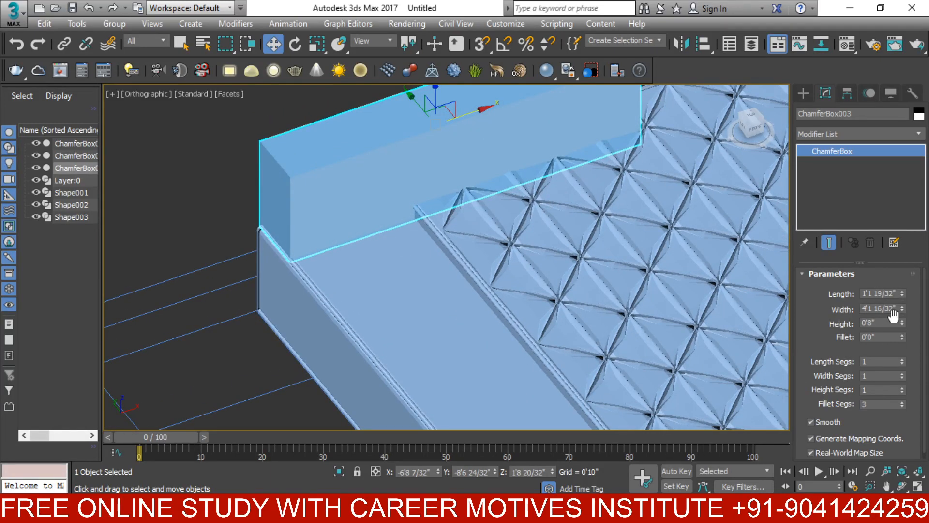
- Give the headboard box a fillet of 0'0 17/32" and compare it with the bed in the Photos reference image
drag(902, 336, 889, 297)
scroll(485, 271, down, 5)
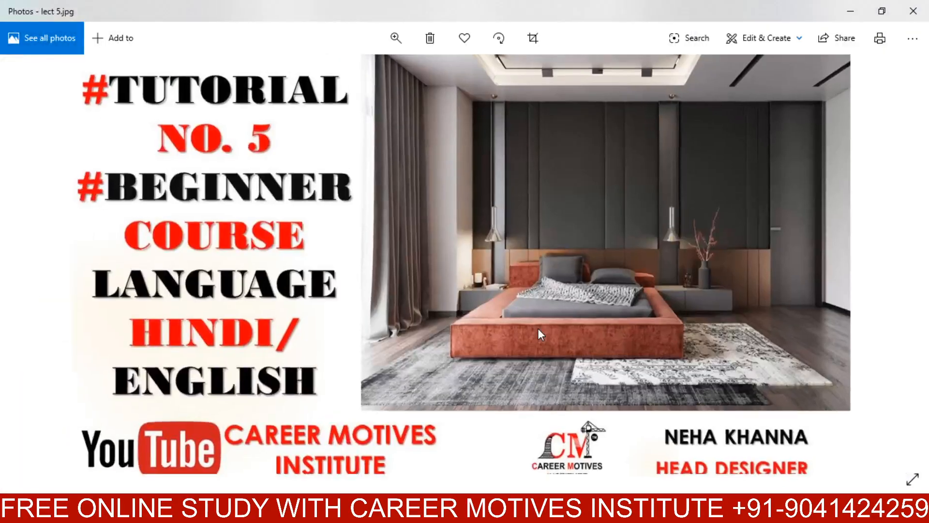
scroll(538, 328, up, 5)
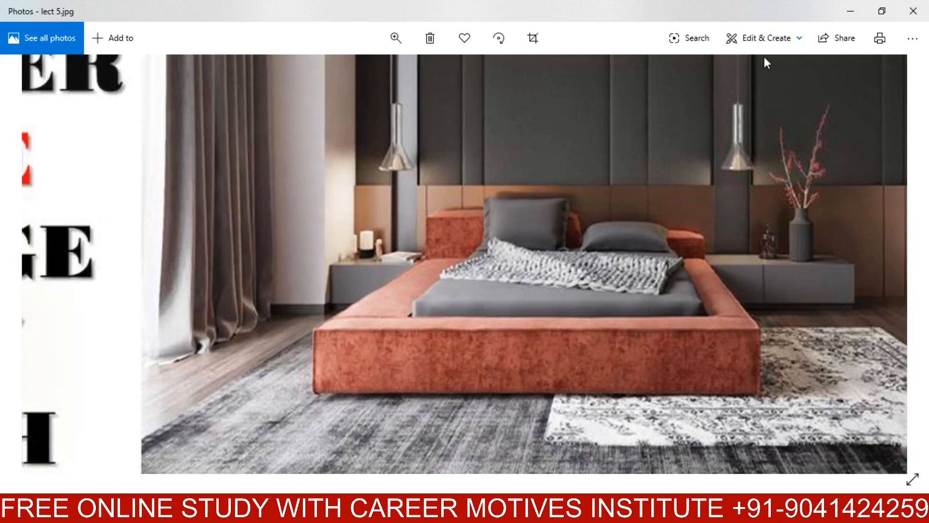
click(857, 6)
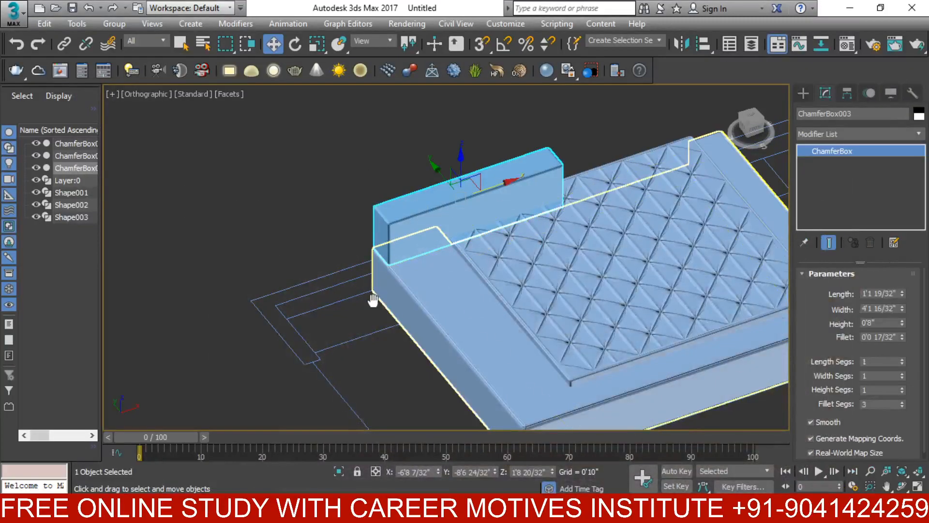
- In the front view, nudge the headboard box into line with the base's side edge and convert it to Editable Poly
scroll(374, 287, up, 5)
scroll(432, 313, down, 4)
key(f)
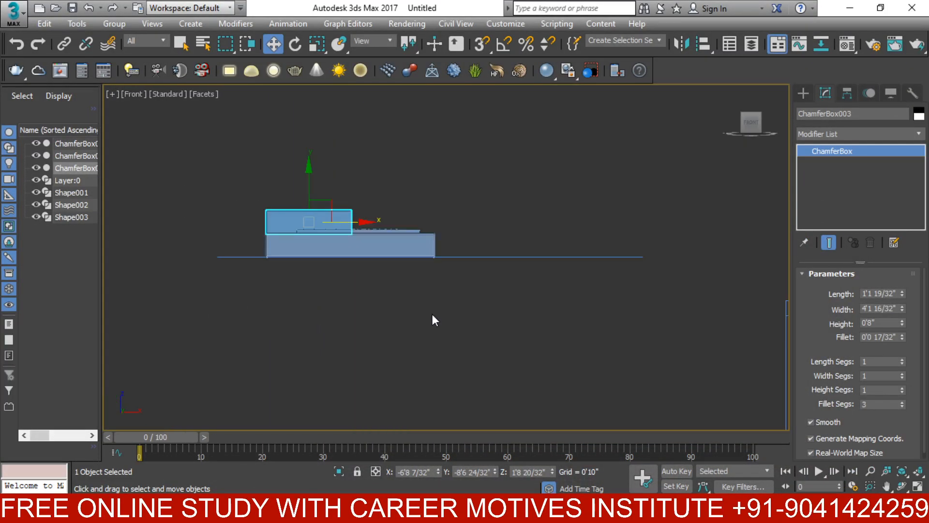
scroll(433, 317, up, 5)
drag(484, 261, 481, 261)
right_click(342, 280)
mouse_move(370, 406)
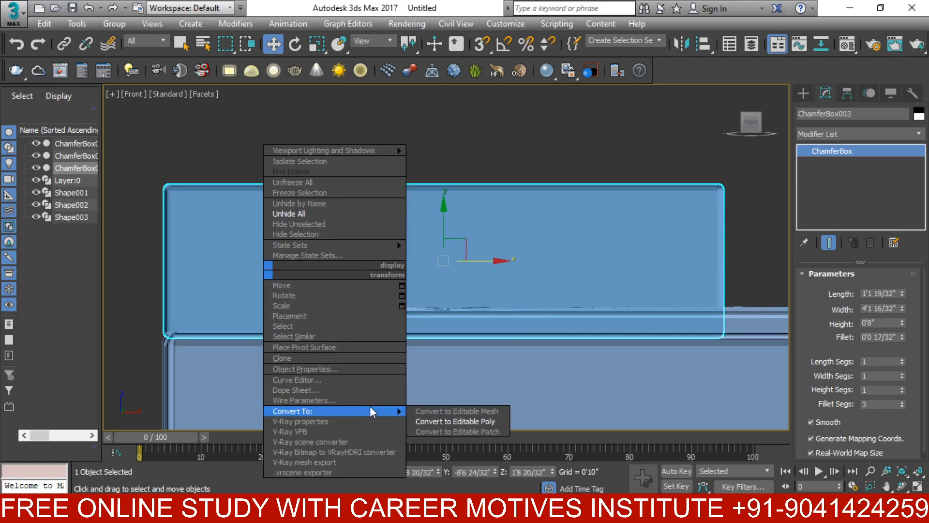
click(447, 423)
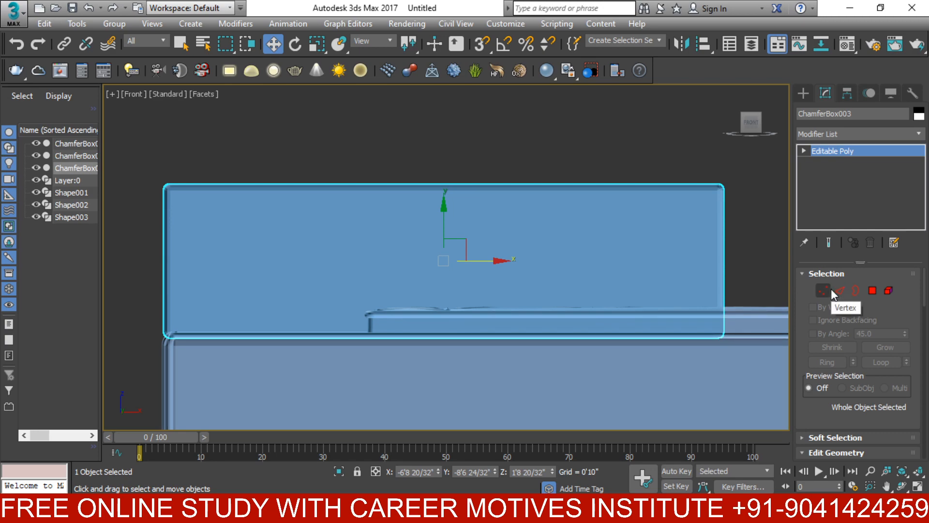
- Move the headboard box's upper inner corner vertices about 10" inward to slope that end, and check it against the reference image
click(824, 289)
drag(737, 163, 697, 219)
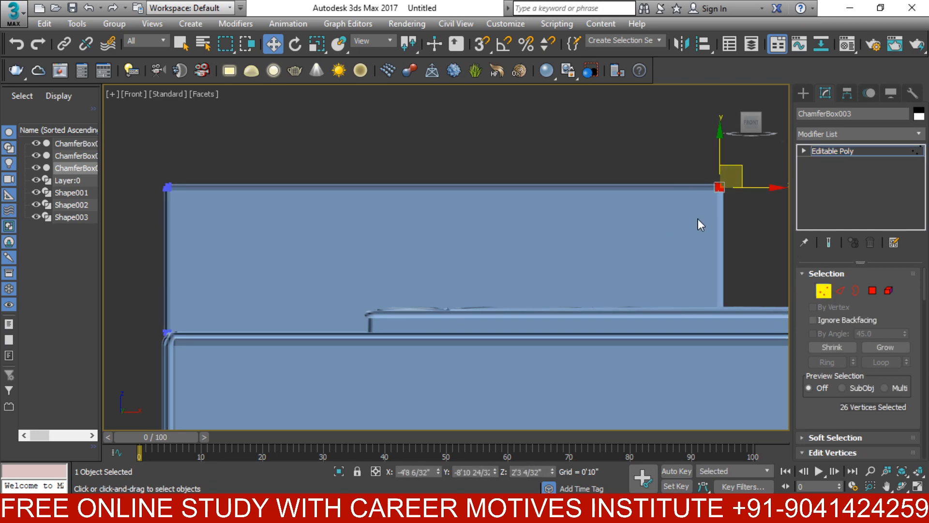
alt+middle_drag(697, 219, 727, 208)
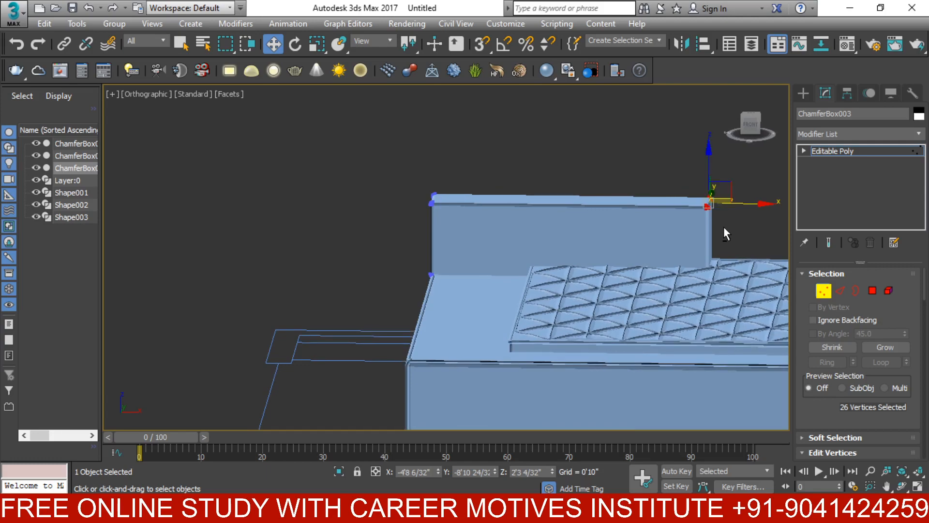
key(f)
scroll(644, 237, up, 8)
scroll(655, 260, down, 5)
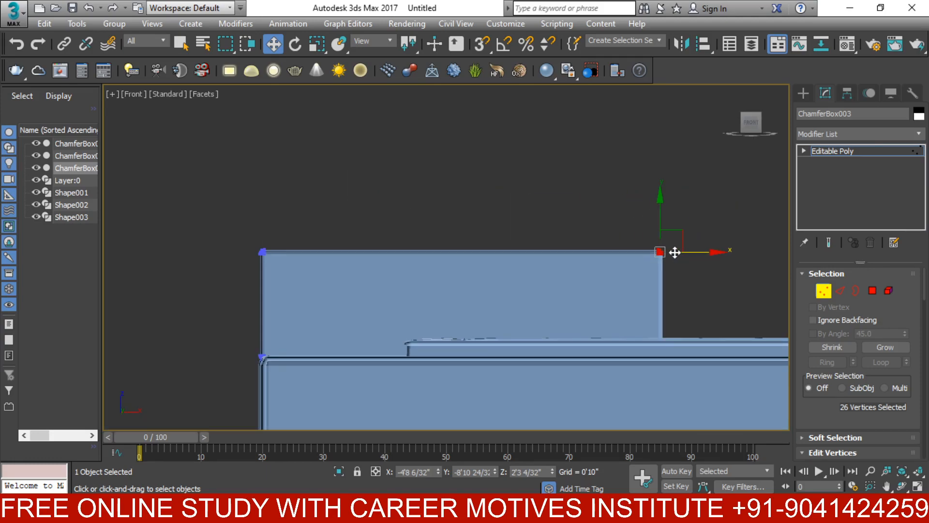
drag(715, 253, 633, 226)
scroll(537, 253, down, 5)
alt+middle_drag(585, 341, 608, 373)
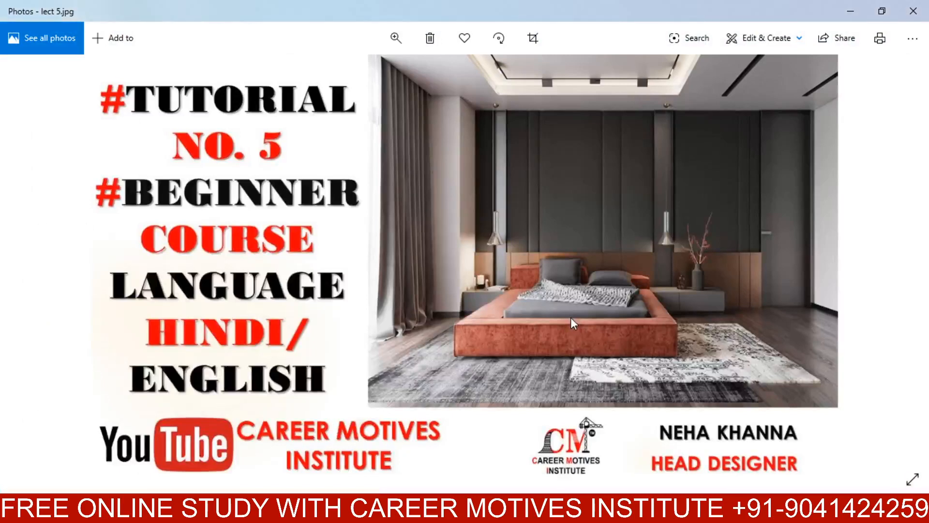
scroll(569, 313, up, 3)
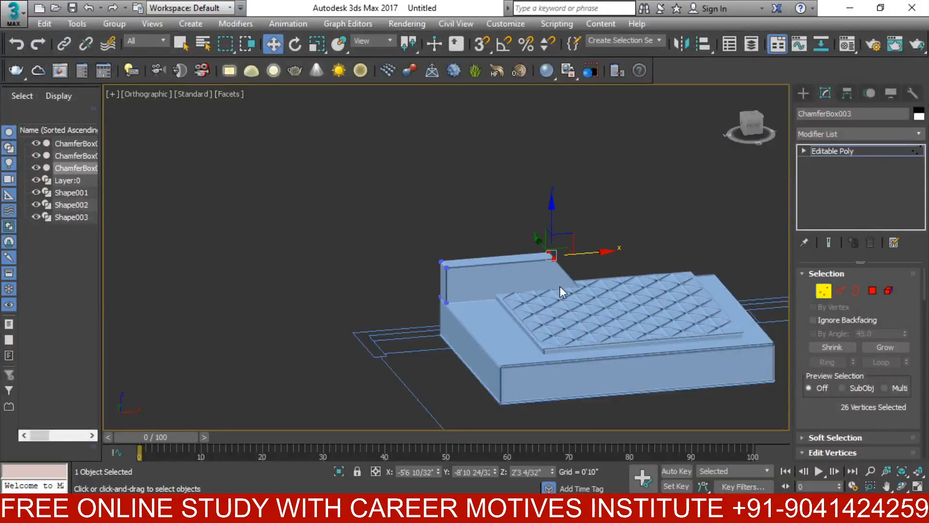
- Move the selected corner vertices back outward about 5" along X, to about -5'1 15/32", for a steeper slope
key(f)
scroll(562, 311, down, 7)
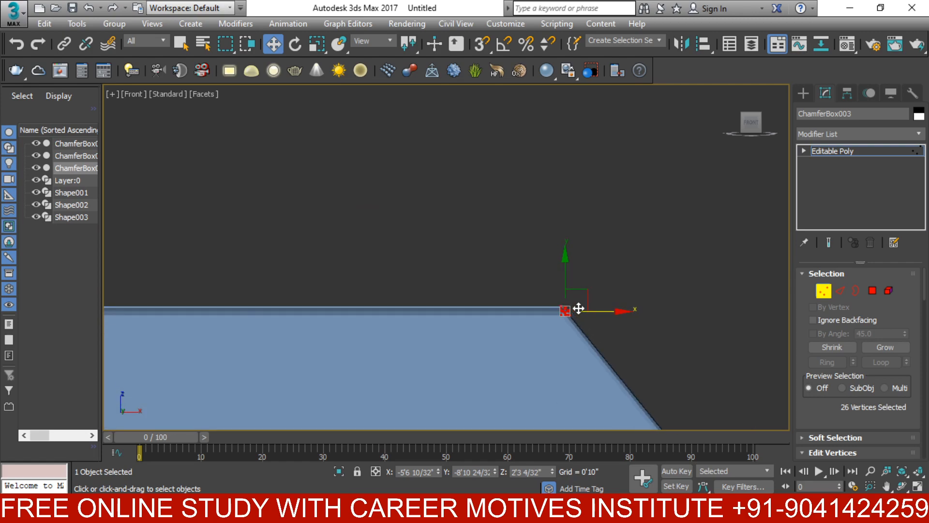
scroll(614, 310, down, 5)
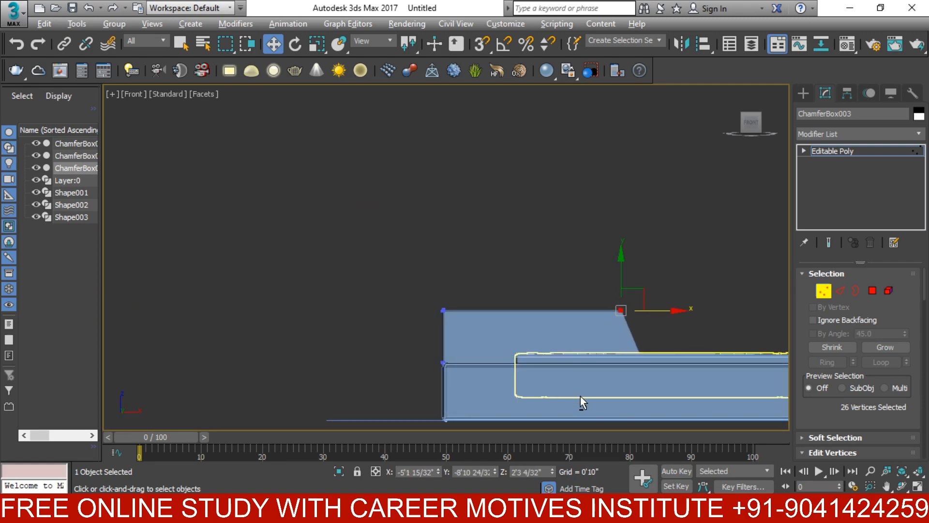
alt+middle_drag(581, 400, 623, 438)
scroll(657, 396, up, 2)
middle_drag(534, 326, 471, 272)
key(t)
key(z)
scroll(523, 304, down, 8)
alt+middle_drag(539, 350, 582, 237)
scroll(541, 281, up, 4)
- In wireframe display, select the edge loop running along the headboard piece's front chamfer
click(804, 93)
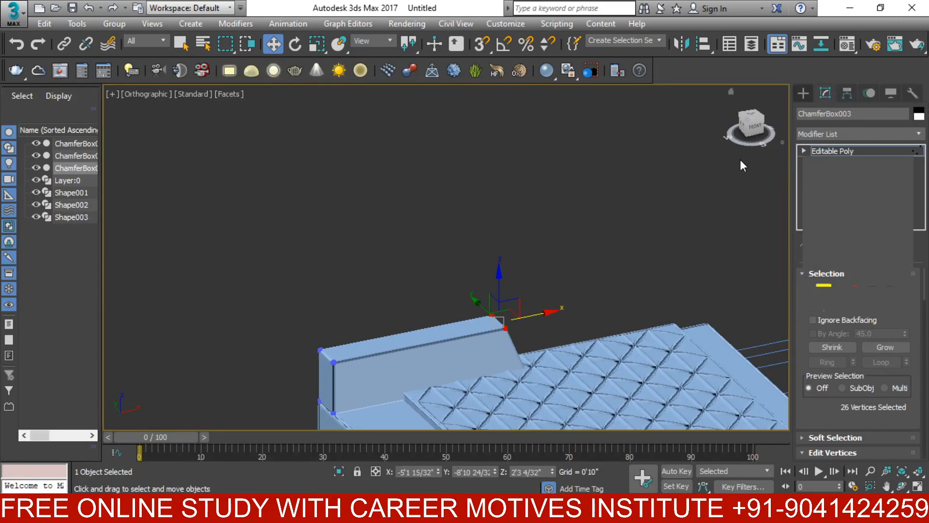
click(590, 227)
scroll(359, 354, up, 5)
click(321, 332)
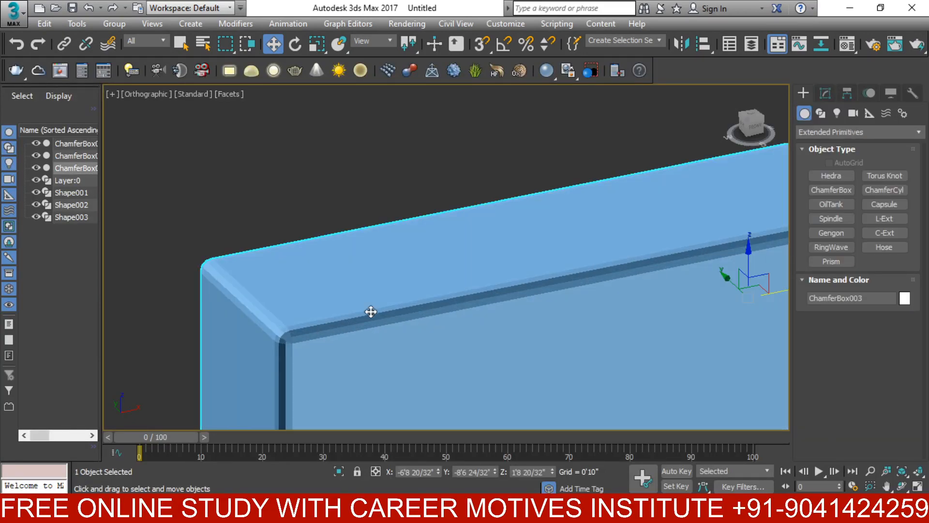
scroll(348, 328, down, 1)
click(825, 93)
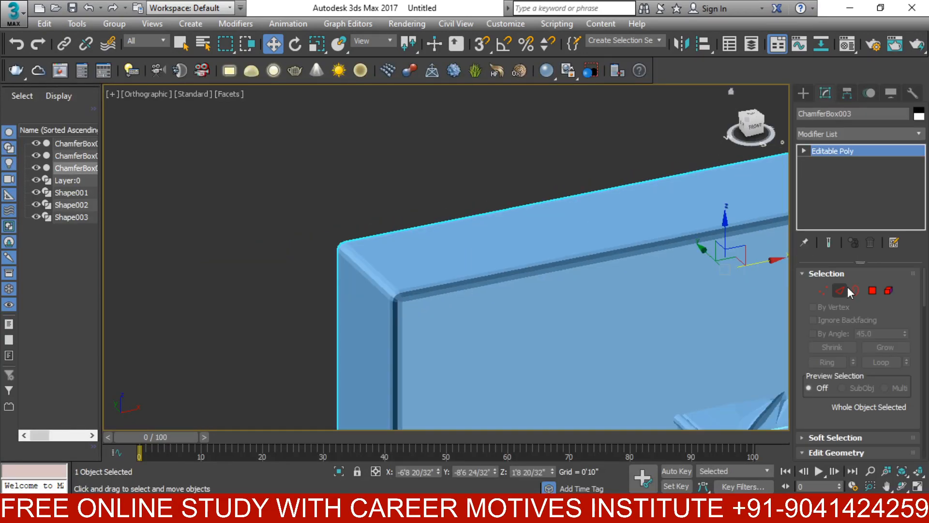
click(840, 290)
key(F3)
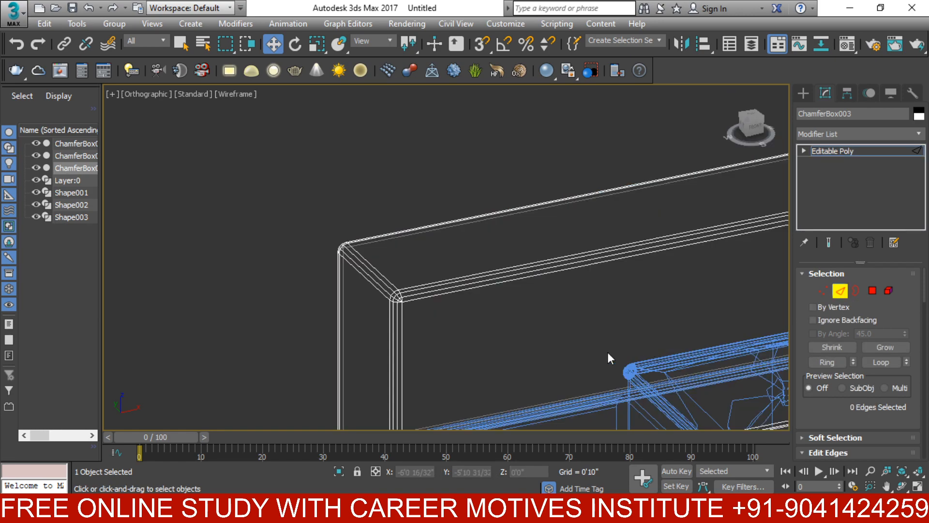
scroll(457, 257, up, 3)
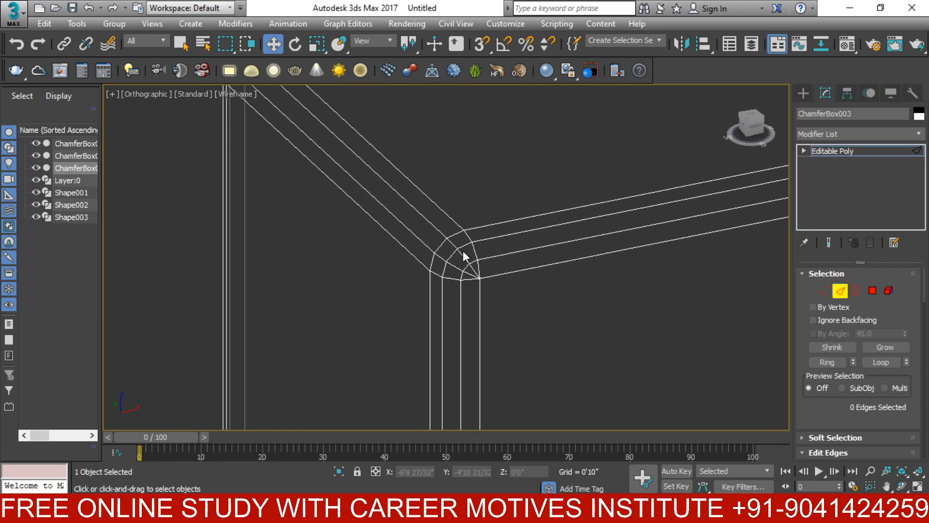
click(462, 247)
scroll(544, 256, down, 5)
middle_drag(571, 323, 251, 241)
click(876, 362)
- Create a smooth shape from the selected edge loop and return the view to shaded display
scroll(858, 343, down, 5)
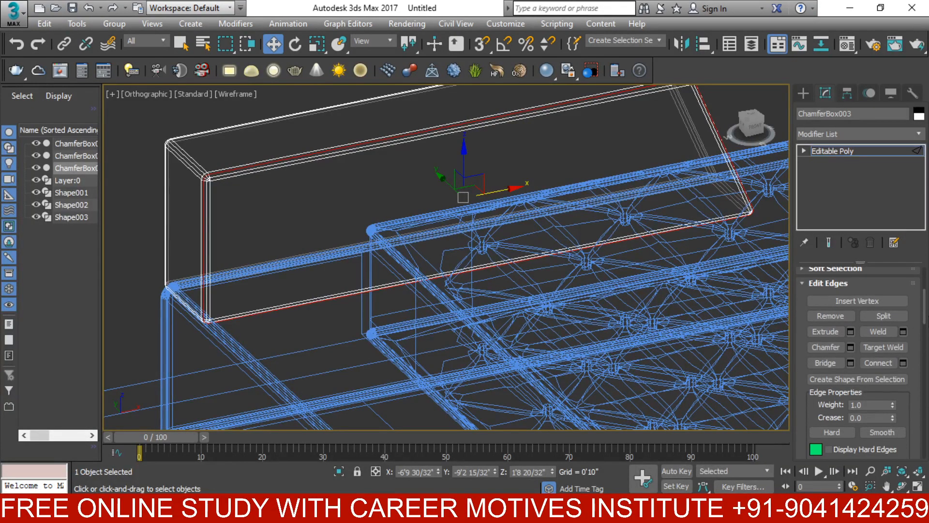
click(858, 343)
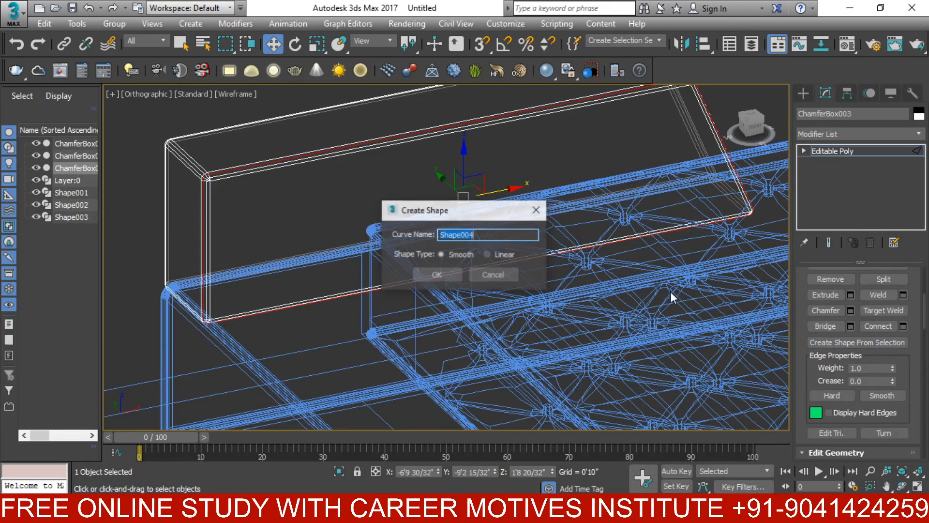
click(436, 273)
scroll(782, 331, down, 2)
middle_drag(760, 336, 407, 355)
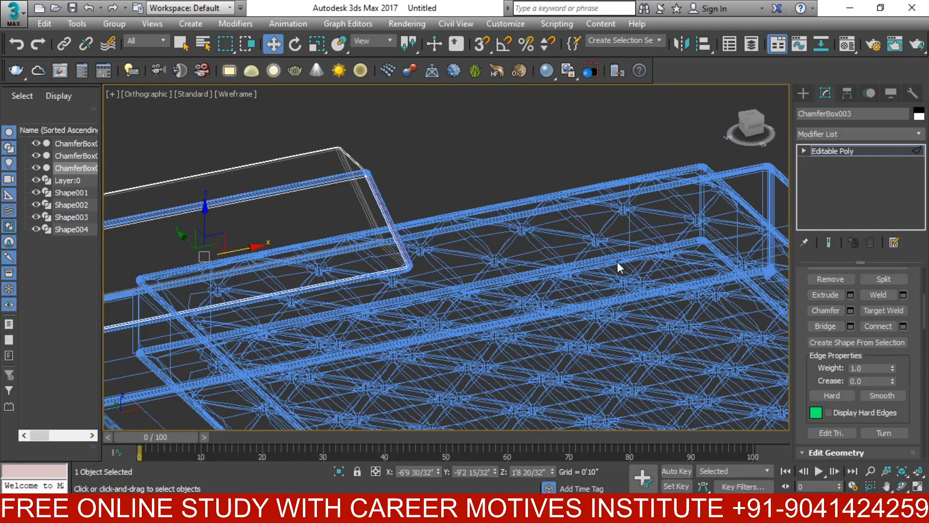
scroll(619, 261, down, 3)
middle_drag(461, 260, 439, 250)
key(F3)
scroll(584, 205, up, 5)
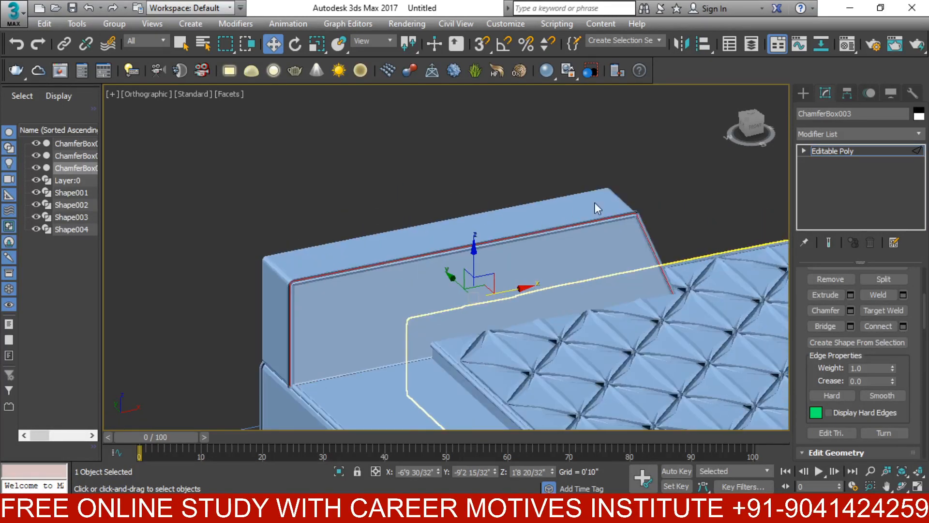
scroll(421, 200, down, 6)
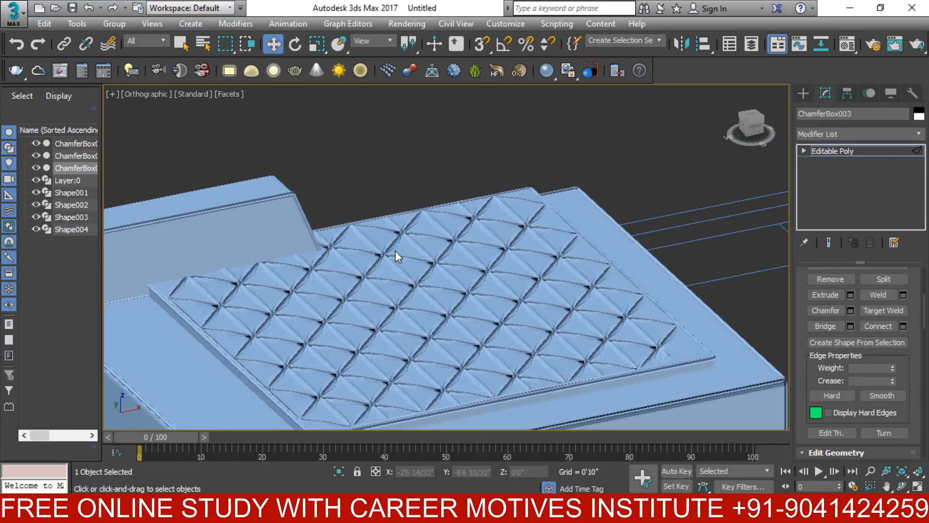
- Draw a chamfer box over the sloped headboard piece in the front view, snapped corner to corner, about 4'1" wide and 1'2" long
key(f)
key(z)
scroll(505, 286, down, 3)
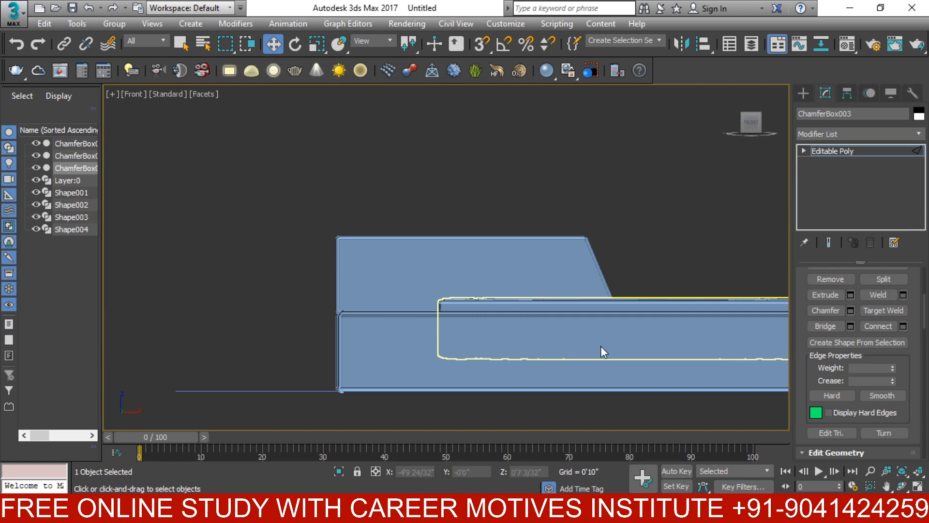
middle_drag(604, 348, 393, 311)
click(803, 92)
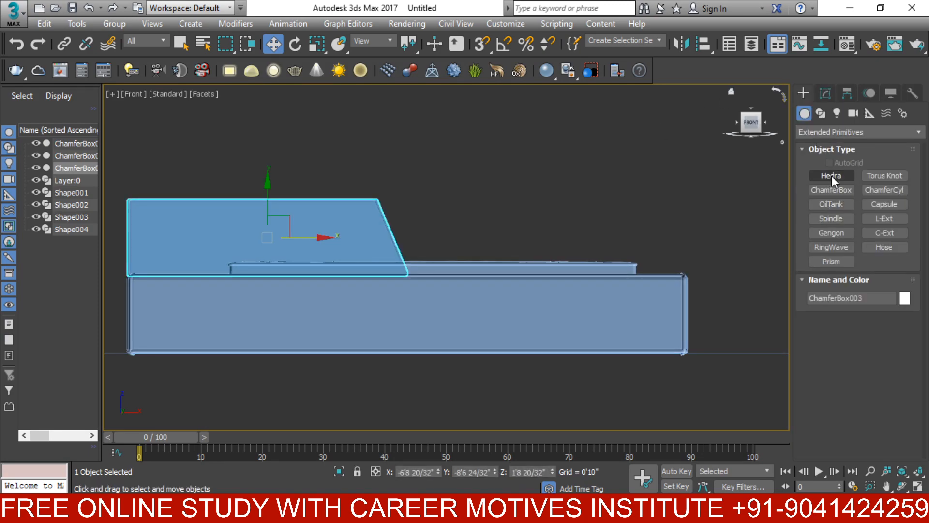
click(825, 189)
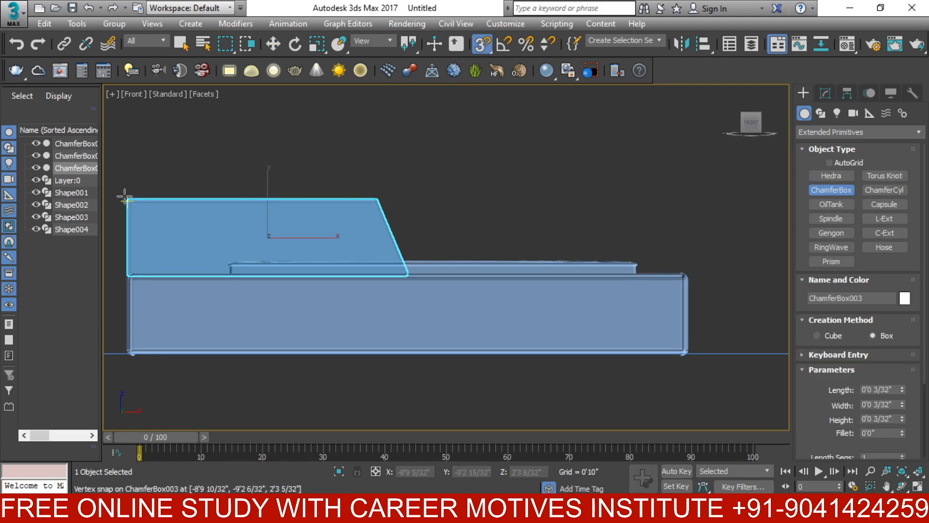
drag(129, 199, 410, 279)
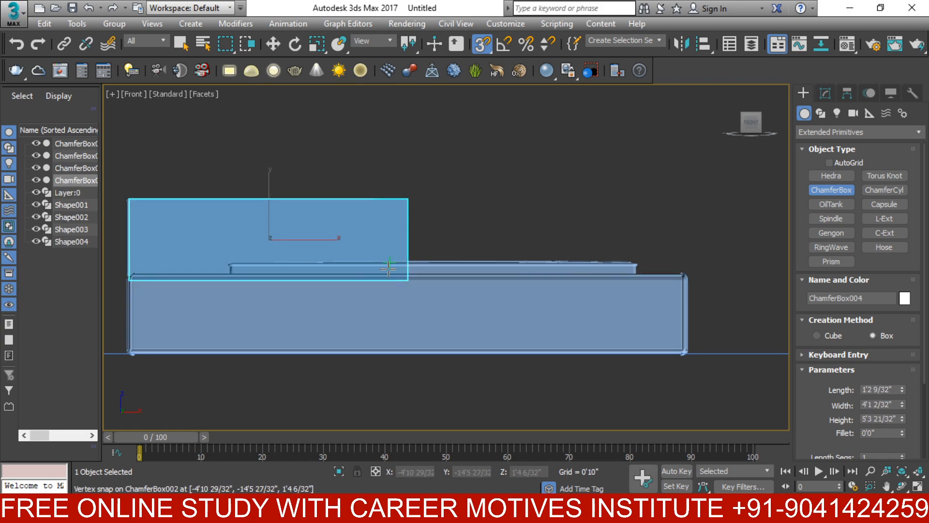
alt+middle_drag(390, 268, 408, 303)
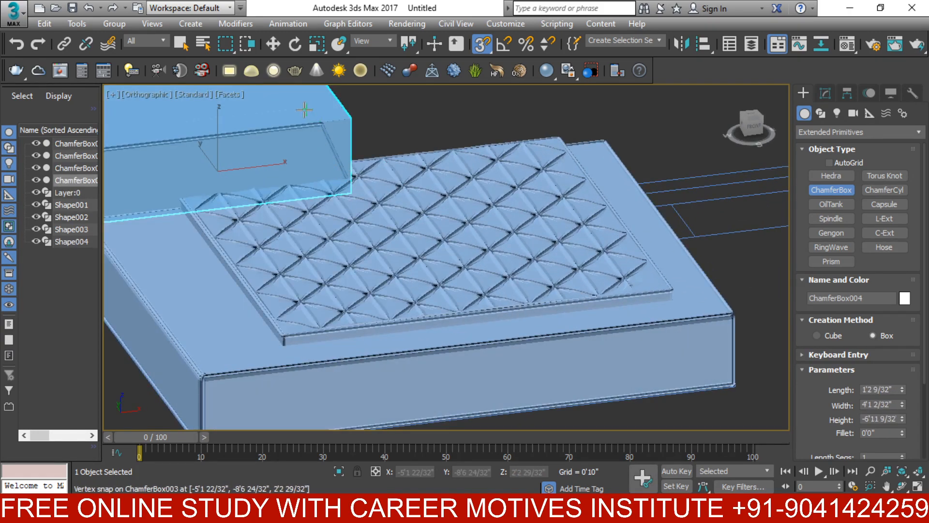
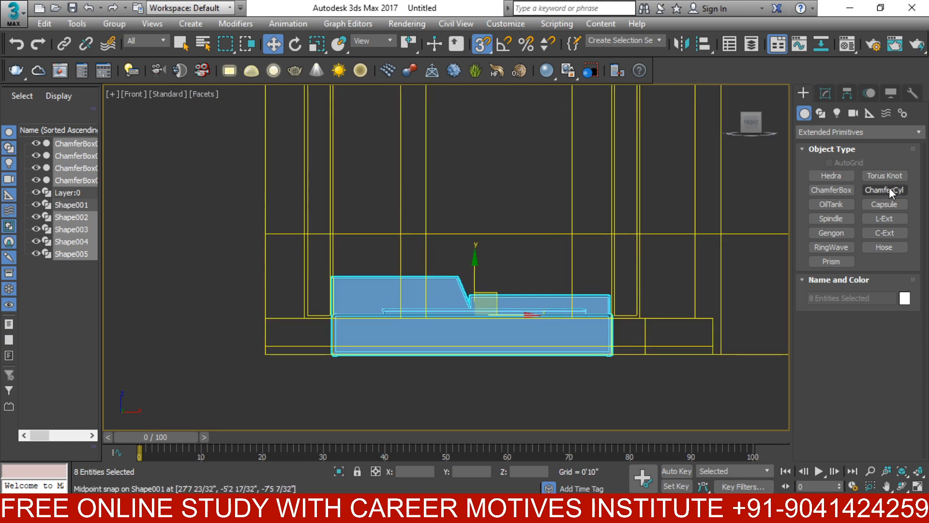
- Draw a standard box covering the whole wall behind the bed in the front view, 20'0" wide and 11'0" long
click(821, 114)
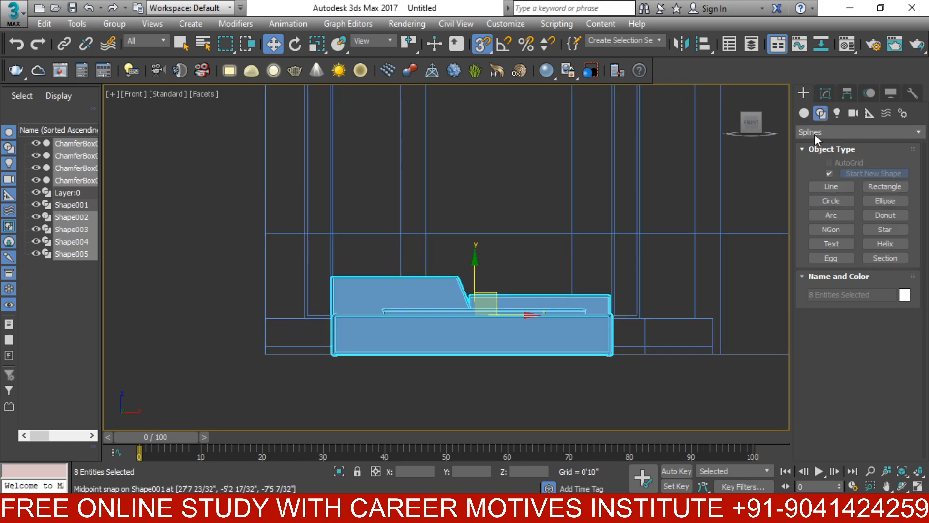
click(804, 114)
click(813, 132)
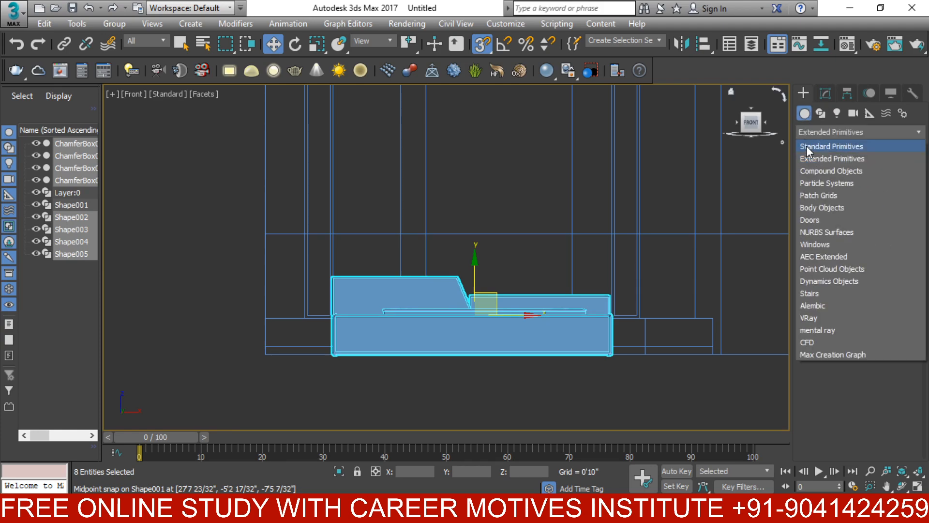
click(806, 147)
click(833, 176)
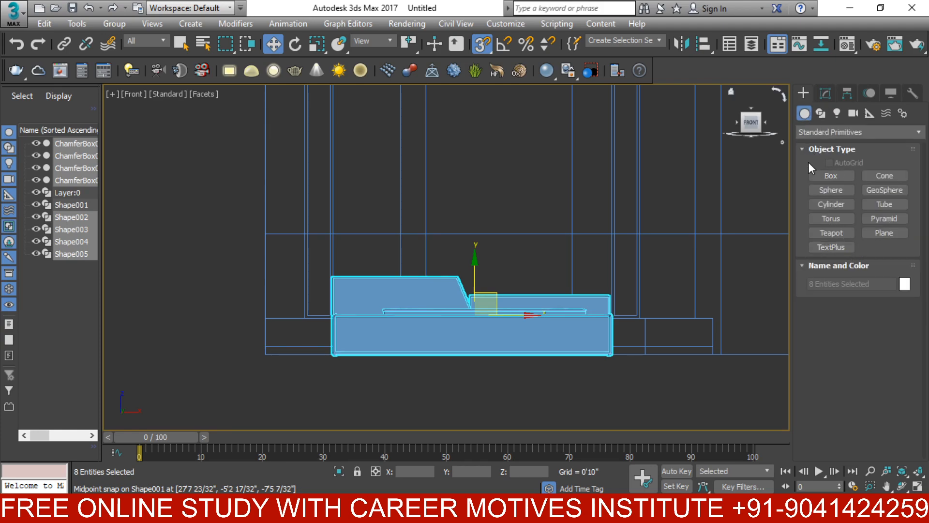
scroll(419, 241, down, 3)
middle_drag(420, 242, 377, 318)
drag(301, 195, 639, 380)
click(638, 377)
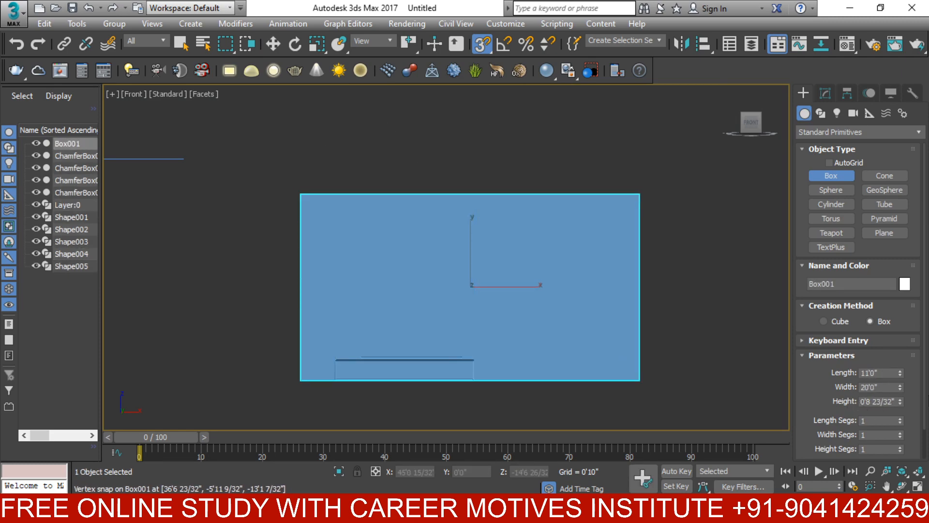
- Set the wall box's height to -0'4 16/32" so that it extends behind the bed
click(863, 402)
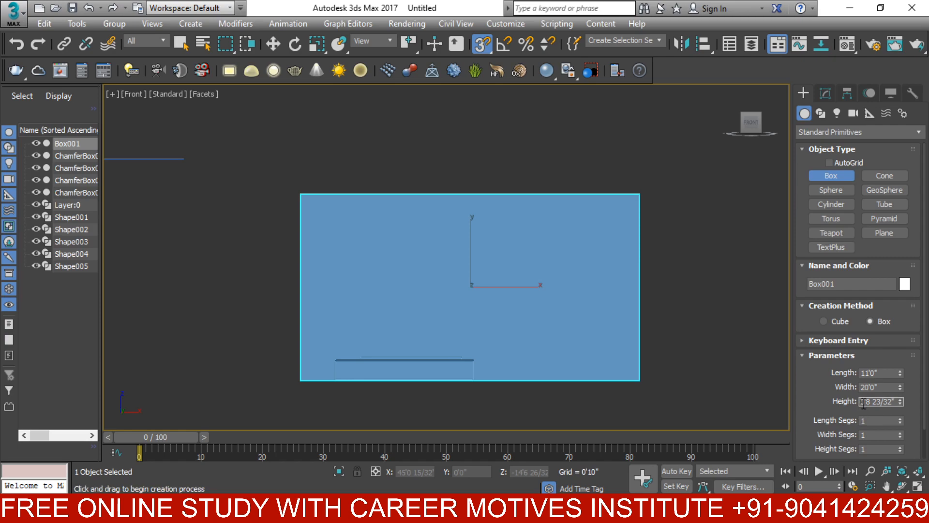
key(BackSpace)
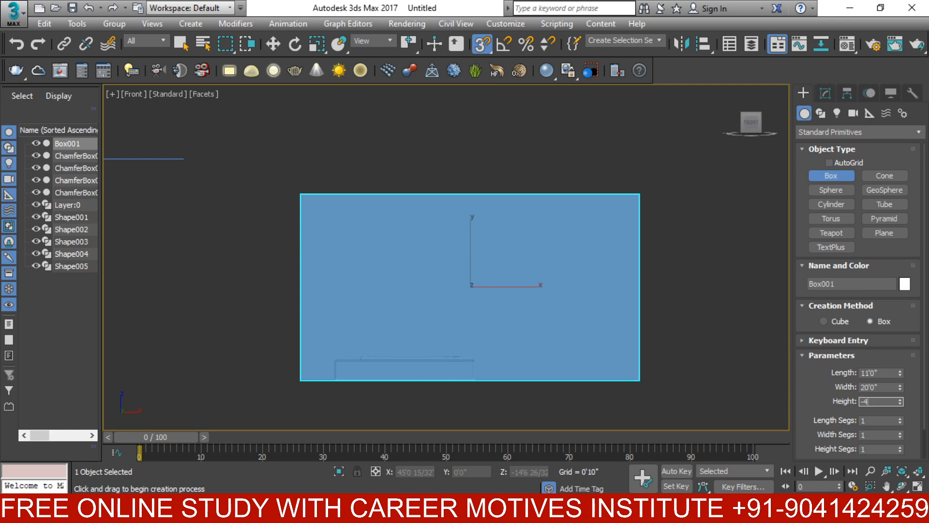
key(Return)
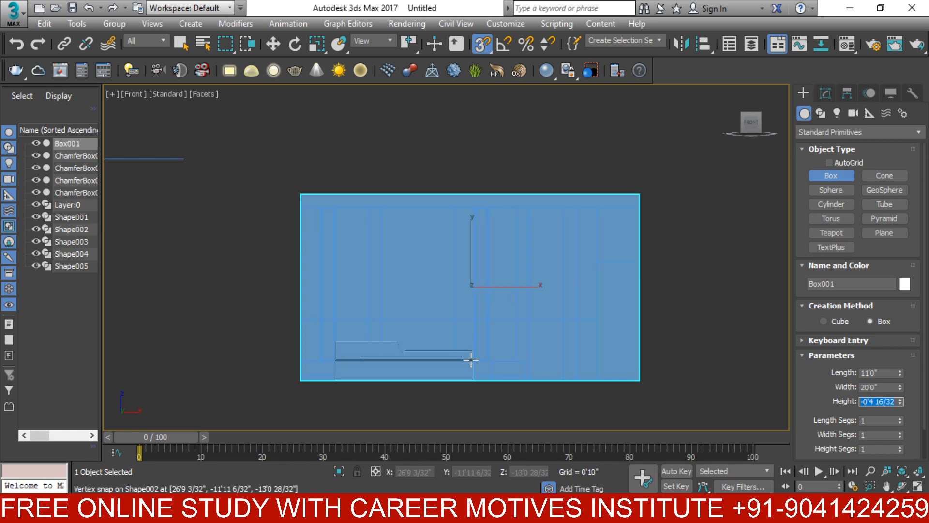
alt+middle_drag(467, 376, 535, 379)
- Change the wall box's object color to pale yellow from the 3ds Max palette
click(828, 92)
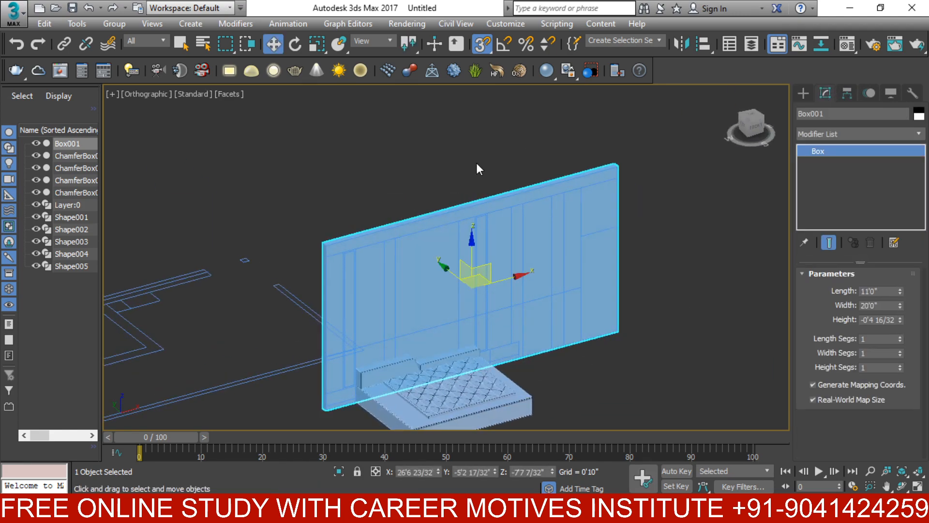
click(919, 115)
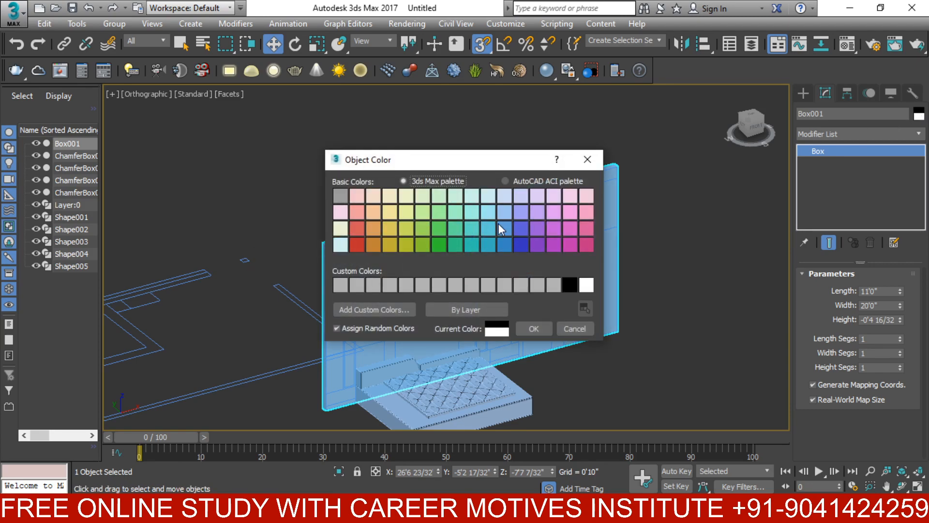
click(413, 196)
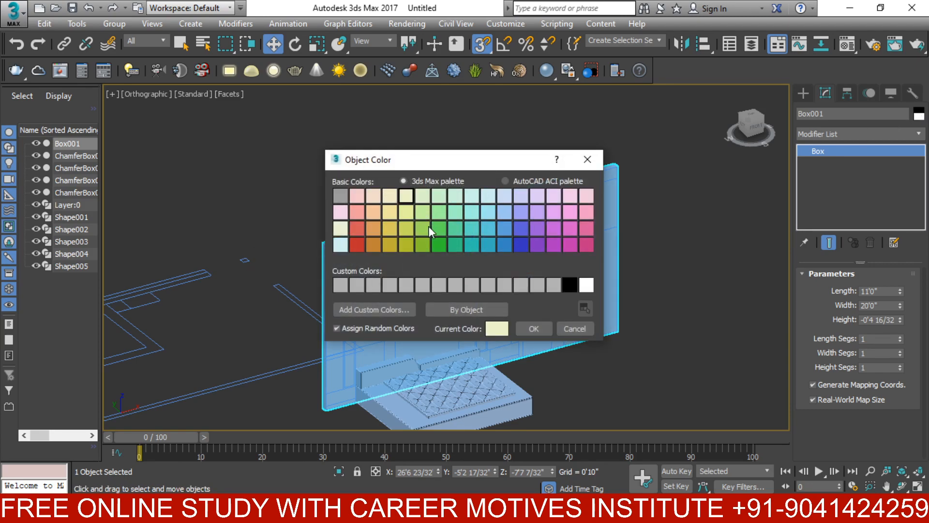
click(533, 328)
- Examine the bed's position against the wall box from an angled view and the front view
key(f)
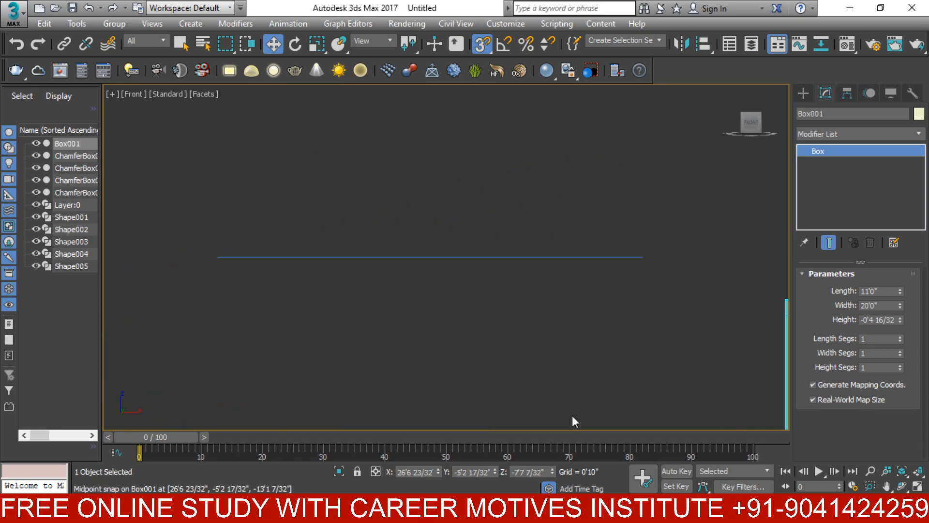
key(z)
middle_drag(494, 292, 562, 340)
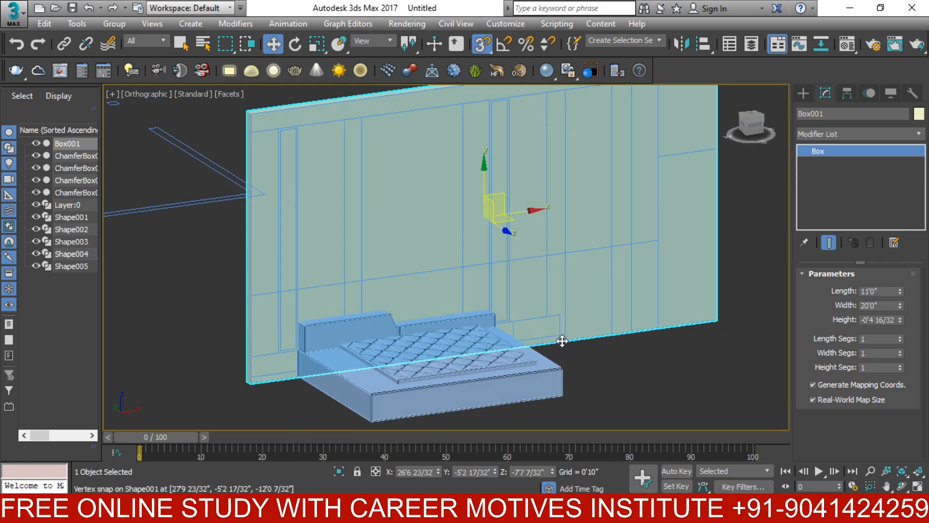
scroll(494, 385, up, 2)
middle_drag(587, 386, 755, 315)
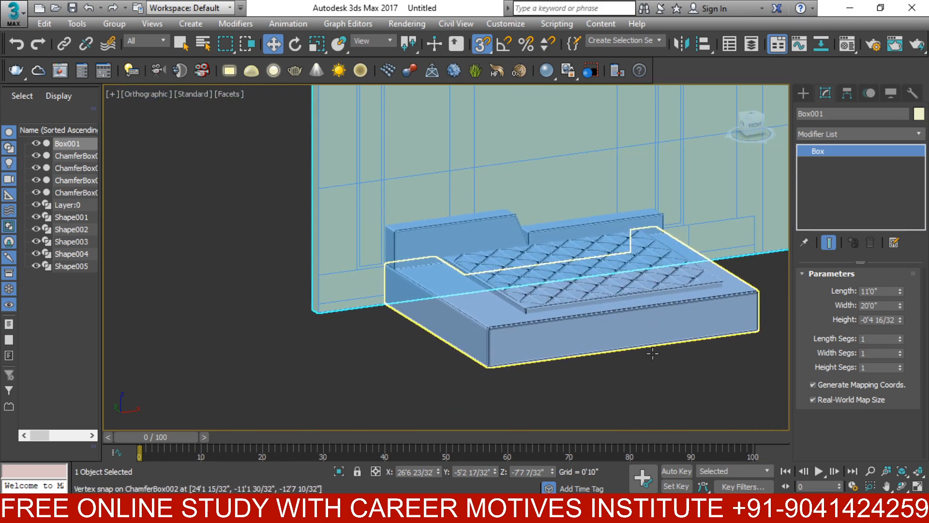
key(f)
key(z)
middle_drag(374, 288, 541, 247)
scroll(376, 354, down, 2)
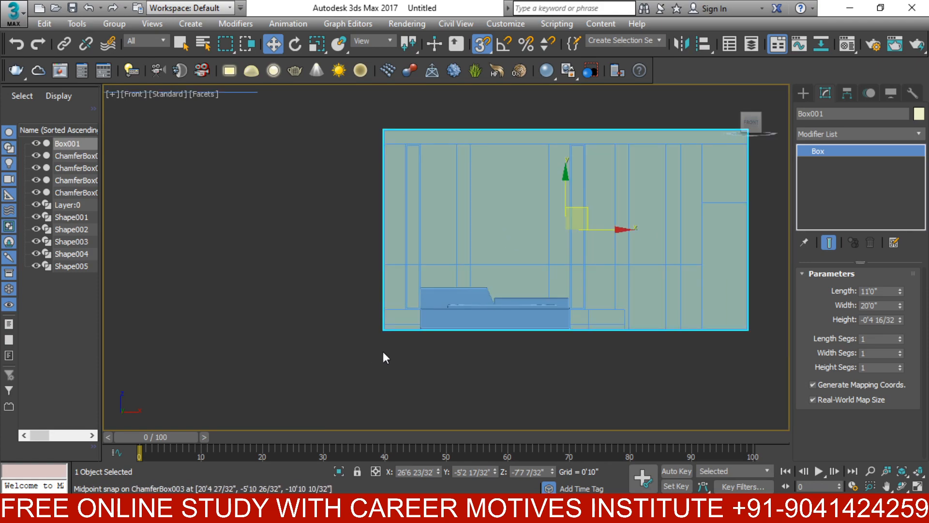
scroll(435, 329, up, 2)
click(802, 95)
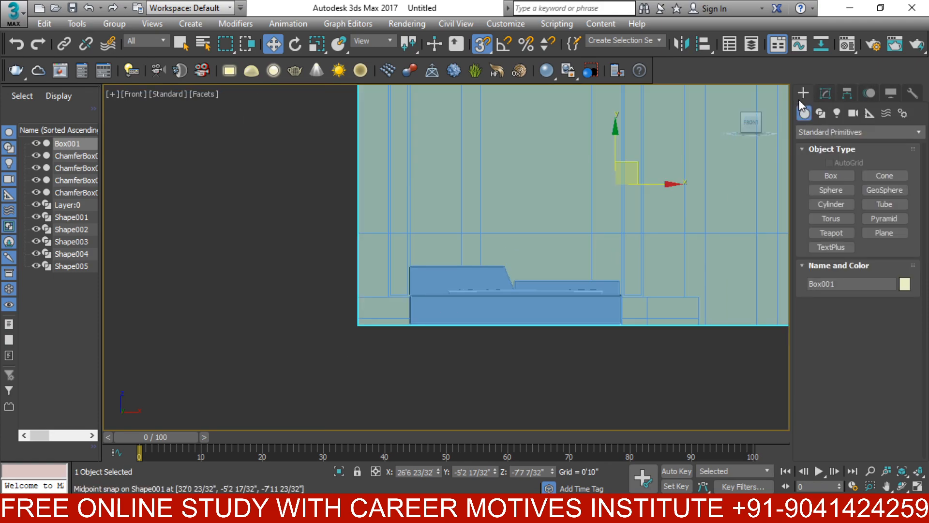
click(831, 175)
scroll(425, 301, up, 4)
right_click(482, 286)
- Select all the bed's chamfer boxes and piping shapes in the top view and put them on a new layer named "bed"
middle_drag(528, 314, 608, 151)
key(t)
key(z)
drag(338, 204, 266, 118)
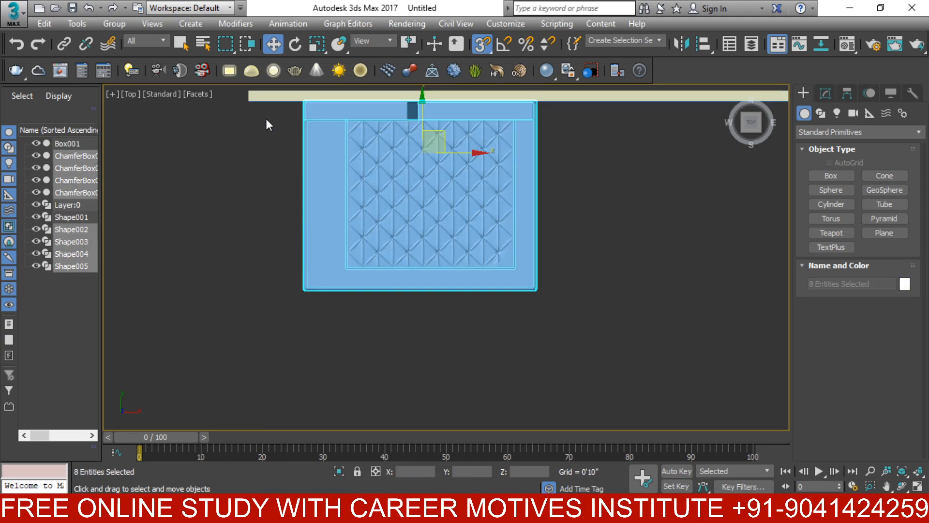
drag(517, 249, 676, 367)
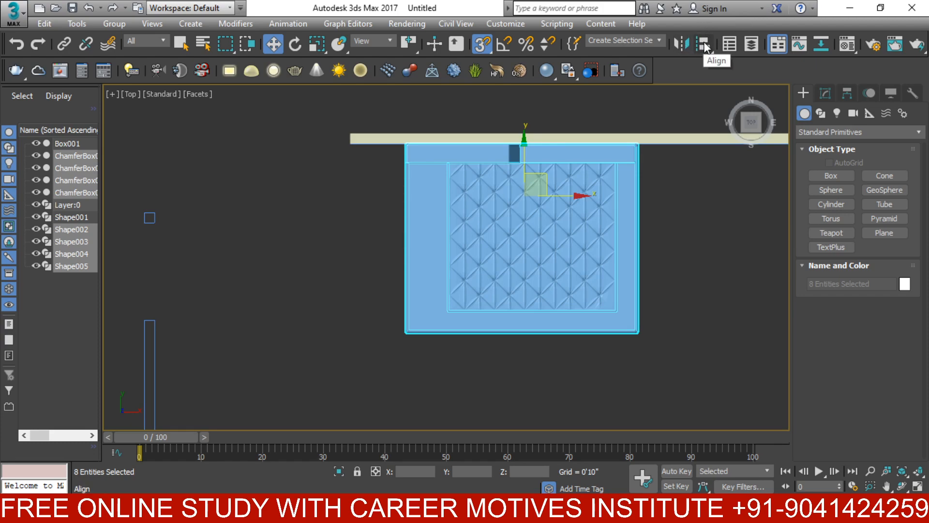
click(751, 45)
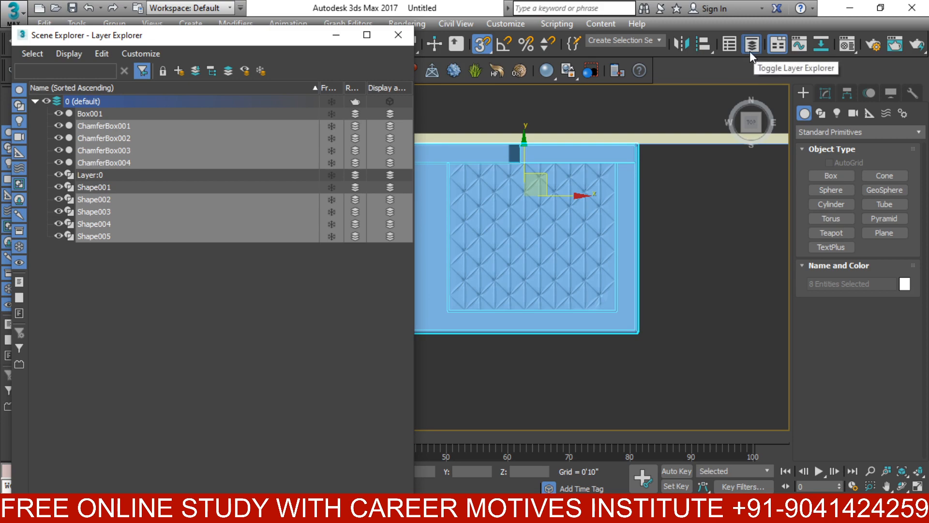
click(179, 70)
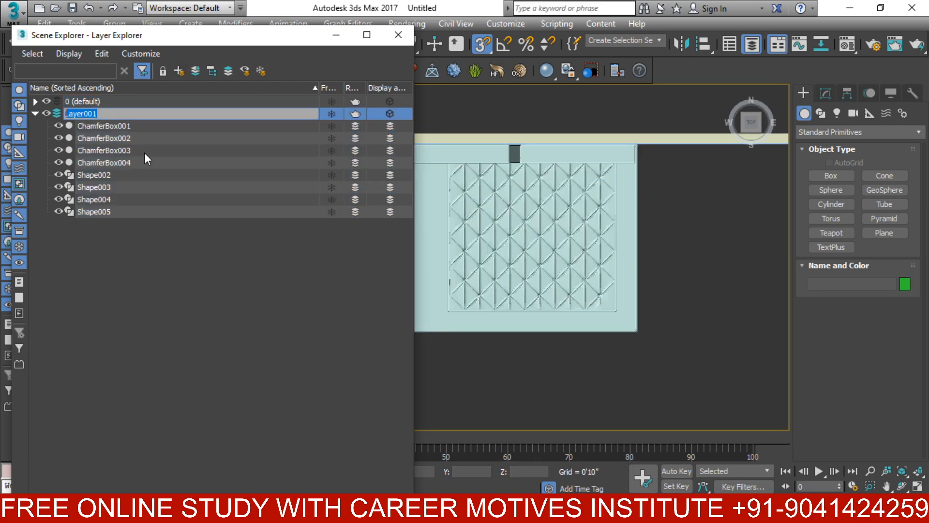
text(bed)
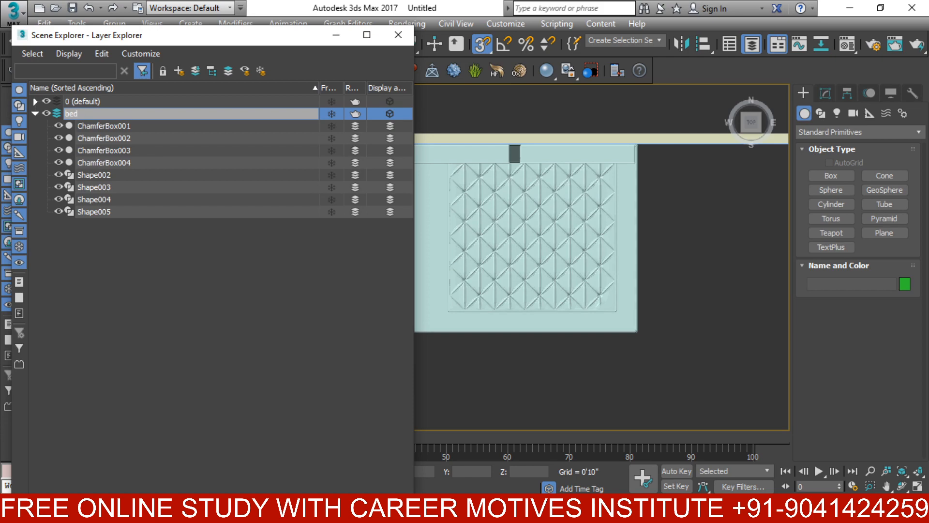
key(Return)
- Toggle the bed layer's visibility several times, leave it hidden, and close the layer explorer
click(46, 113)
click(46, 113)
click(46, 113)
click(46, 114)
click(46, 113)
click(46, 113)
click(46, 113)
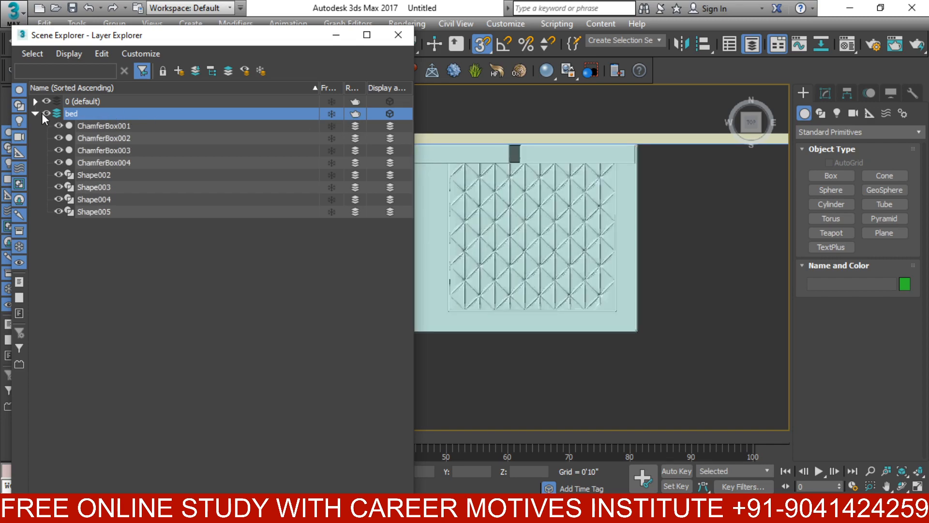
click(43, 113)
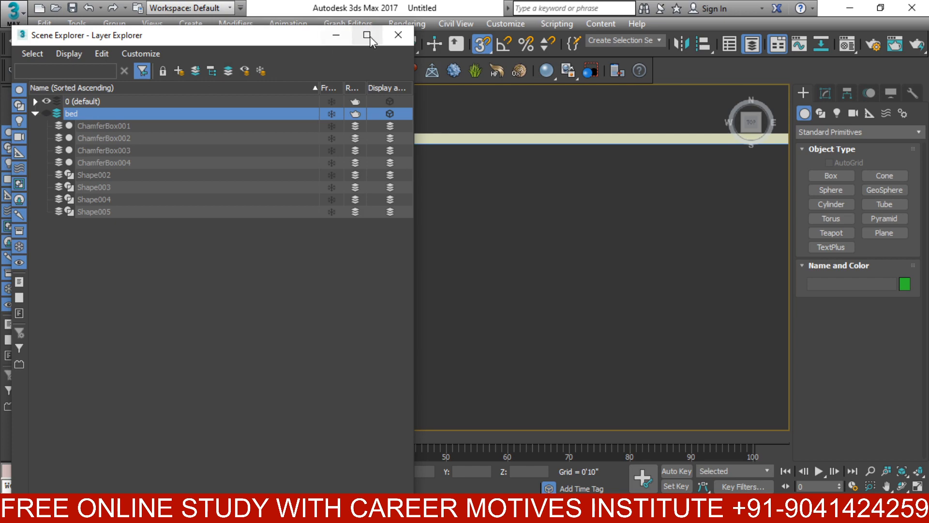
click(398, 34)
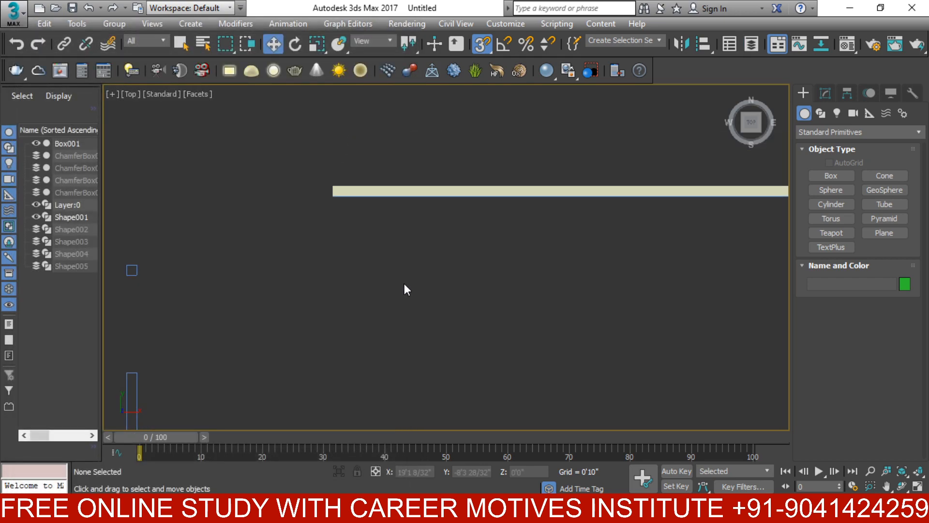
- Try to draw a box in the front view from the left end of the wall's low base panel
key(f)
scroll(544, 297, up, 3)
scroll(487, 392, up, 4)
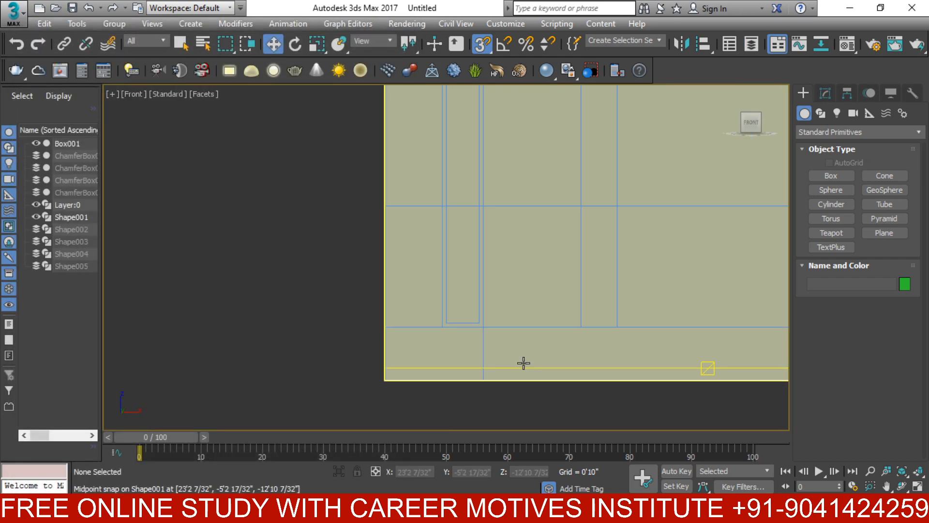
click(831, 176)
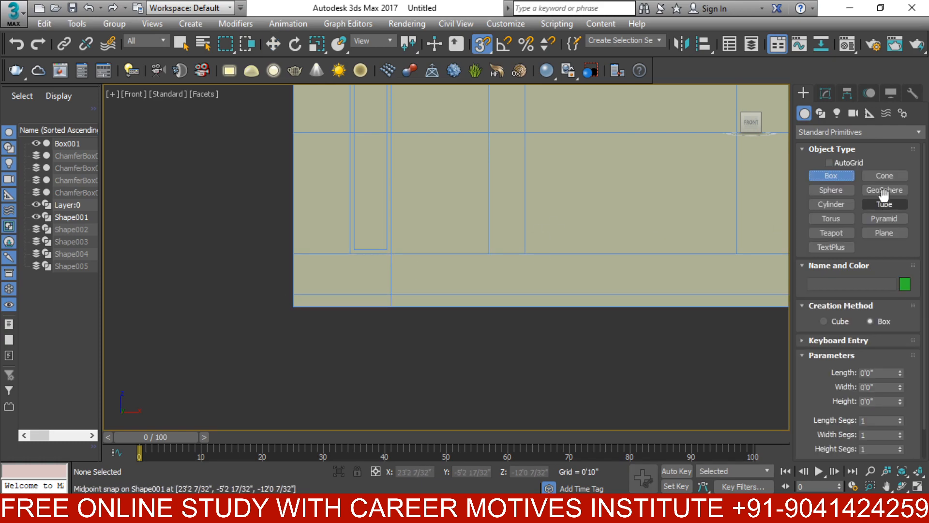
click(292, 253)
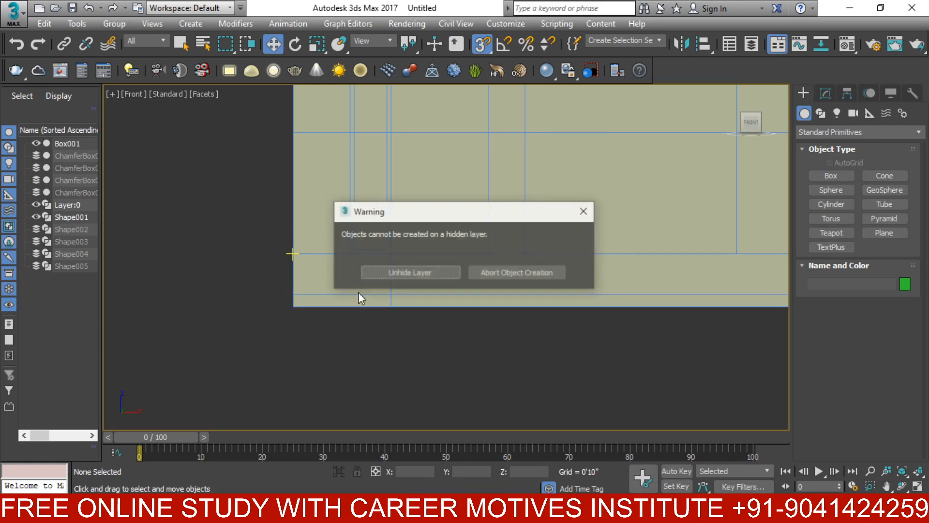
click(585, 210)
- Create a new visible layer named "side box" for the bedside objects
middle_drag(530, 317, 479, 367)
click(752, 54)
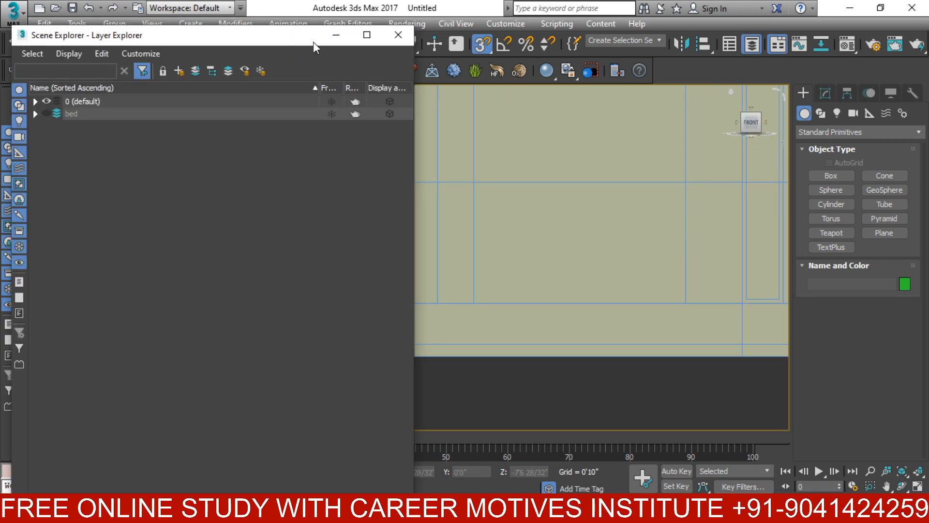
click(177, 71)
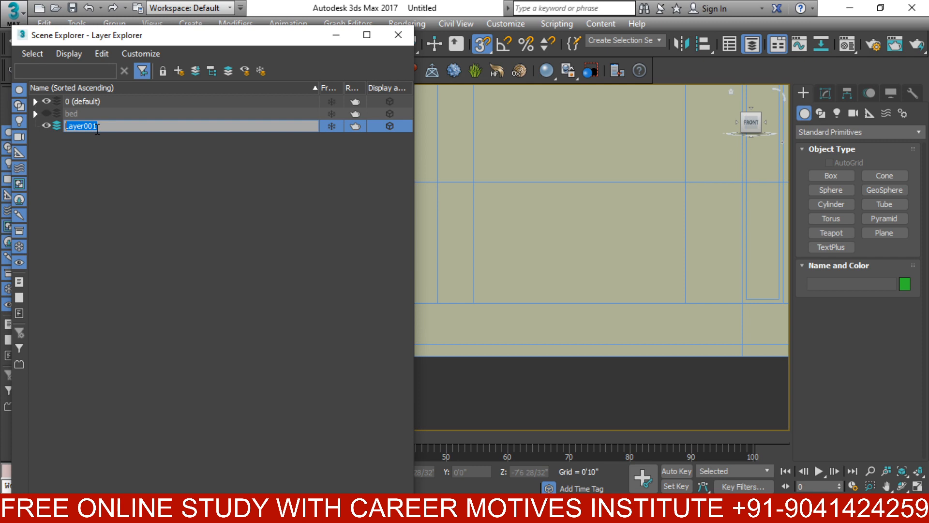
text(side box)
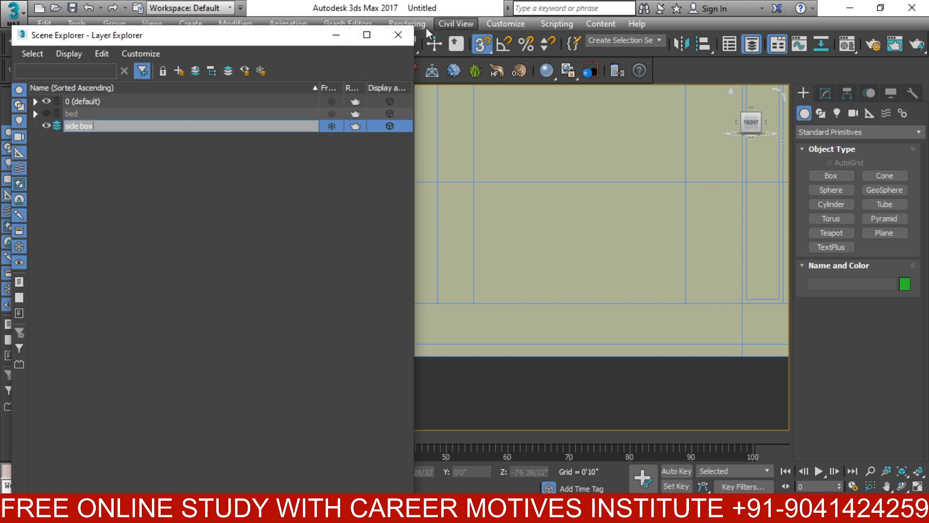
- In the front view, create a box 0'10" long and 2'0" wide over the left end of the wall's base panel and set its height to 15"
click(393, 30)
middle_drag(448, 218, 569, 172)
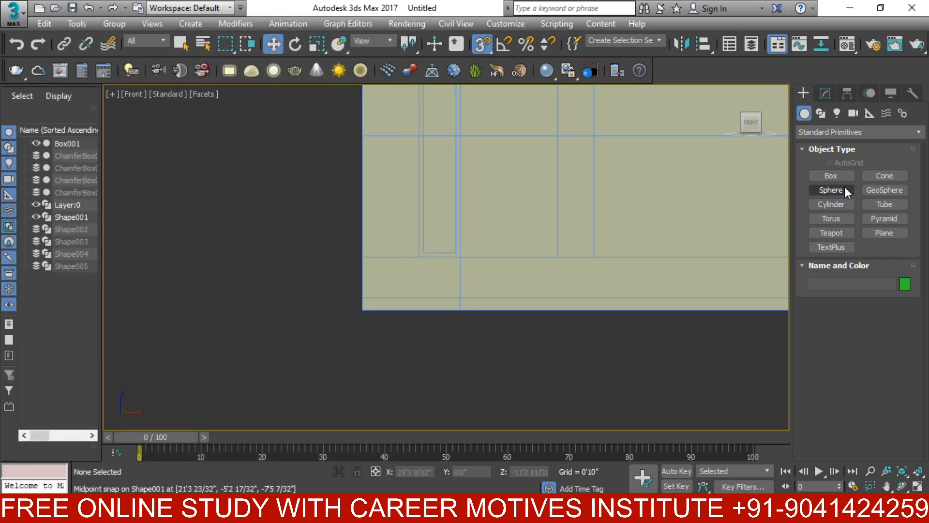
click(844, 178)
drag(460, 257, 362, 297)
click(347, 259)
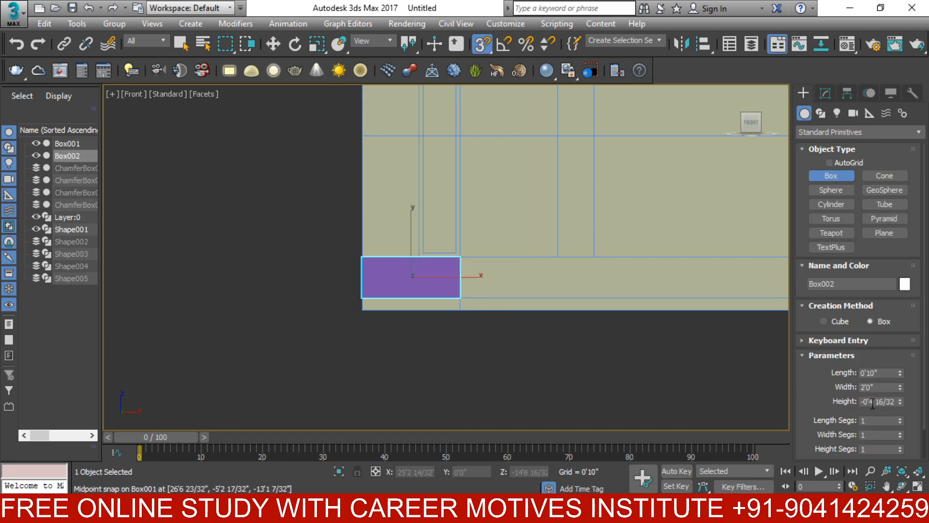
drag(861, 403, 917, 393)
key(BackSpace)
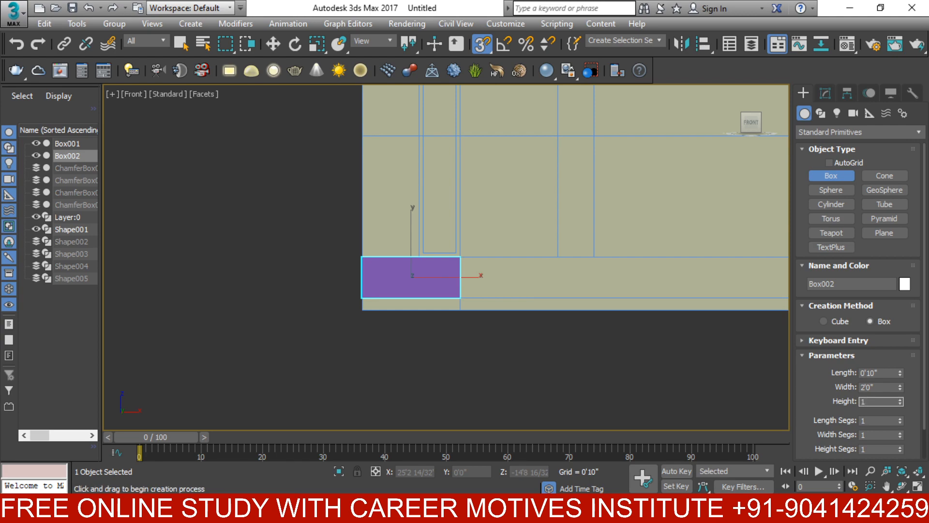
text(15)
key(Return)
- In the top view with snapping off, make an independent copy of the side box offset about 23/32" out from the wall
alt+middle_drag(519, 336, 422, 339)
key(w)
key(t)
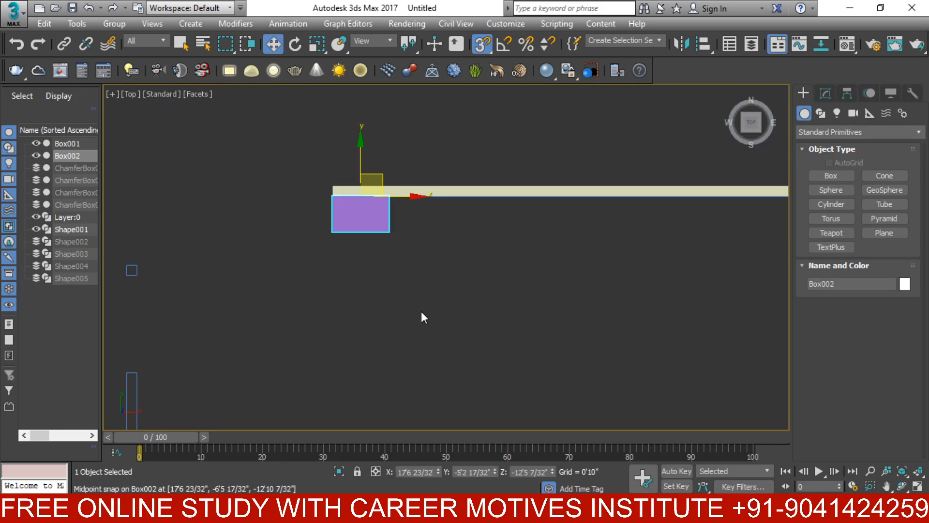
key(z)
scroll(479, 311, down, 5)
key(f)
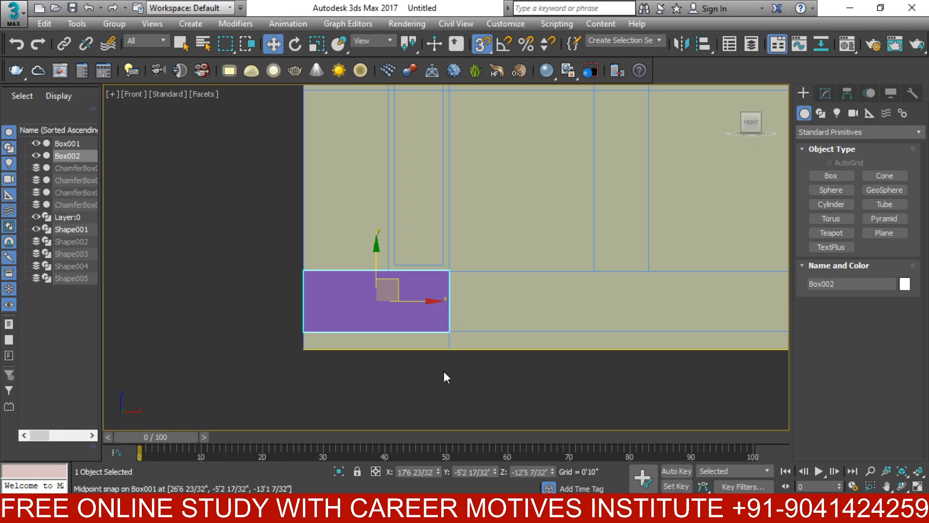
key(z)
scroll(442, 334, down, 4)
key(t)
key(z)
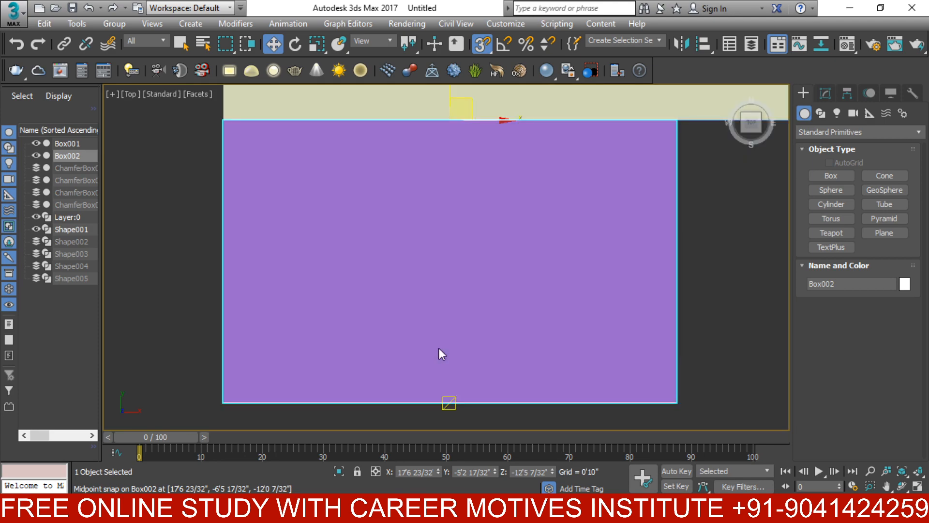
scroll(463, 214, down, 4)
key(F3)
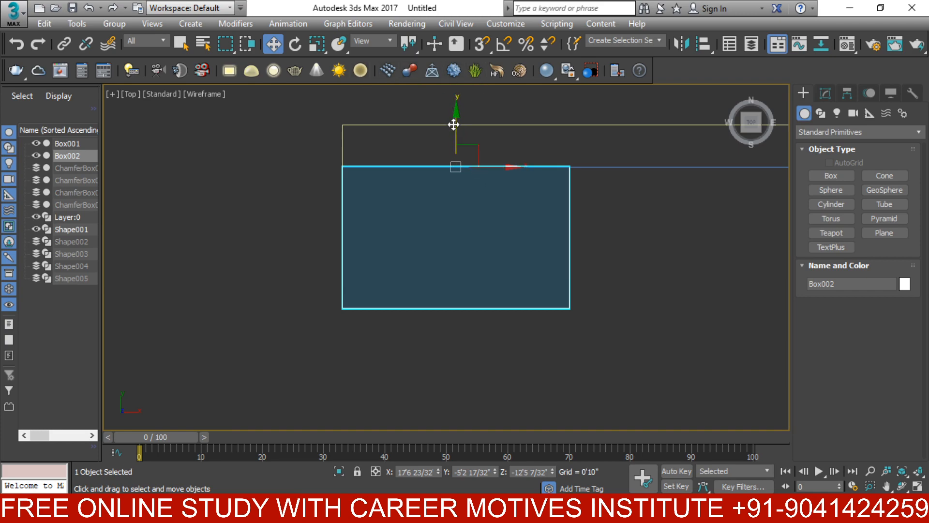
drag(453, 125, 458, 131)
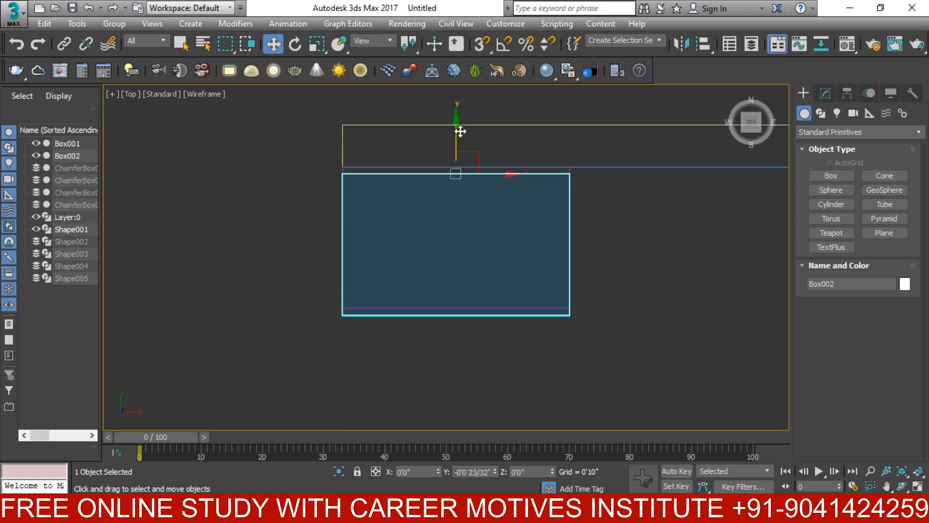
shift+drag(460, 132, 461, 130)
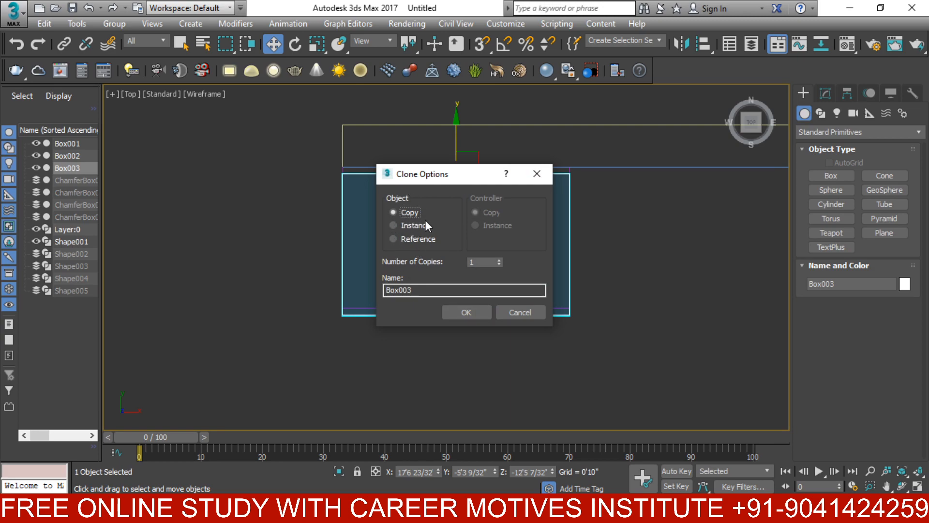
click(465, 312)
- Reduce the copied box to a length of 0'9 19/32" and a width of 1'11 9/32"
key(f)
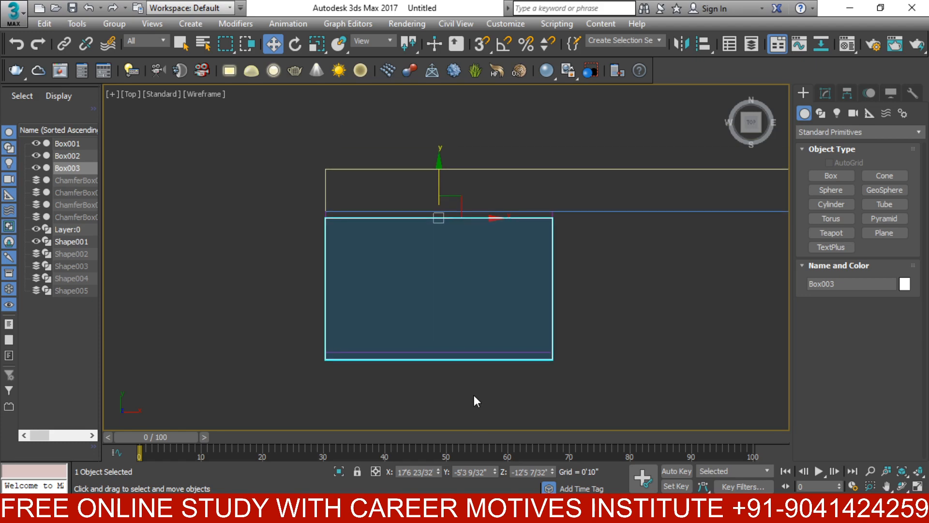
key(z)
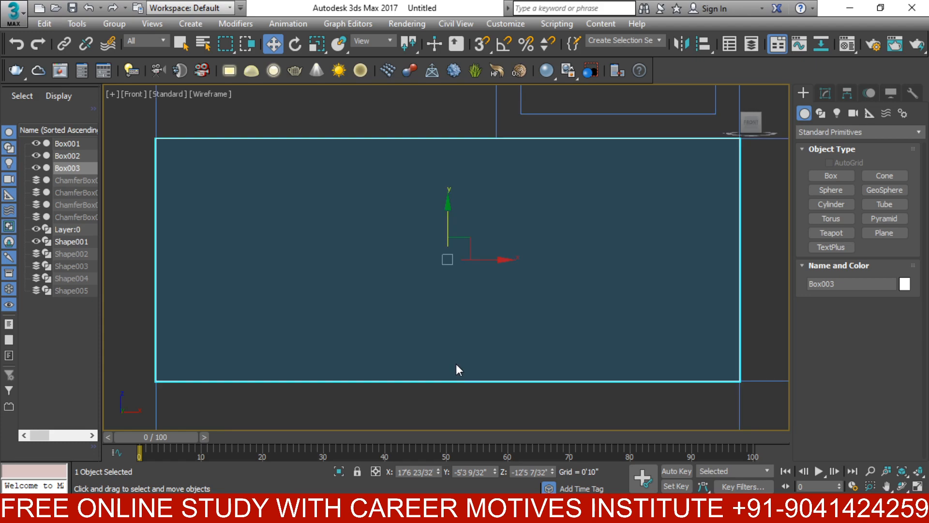
click(825, 92)
drag(899, 294, 902, 309)
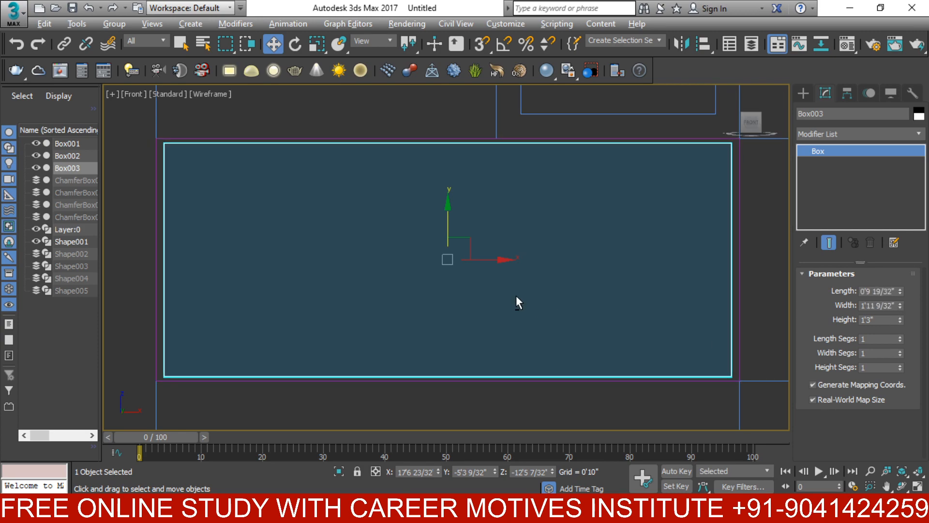
- Clone the smaller inner box outward along the Y axis, placing the copy clear in front of the side box at about Y -7'11"
alt+middle_drag(531, 306, 576, 344)
scroll(576, 343, down, 3)
middle_drag(523, 368, 484, 292)
scroll(484, 292, down, 3)
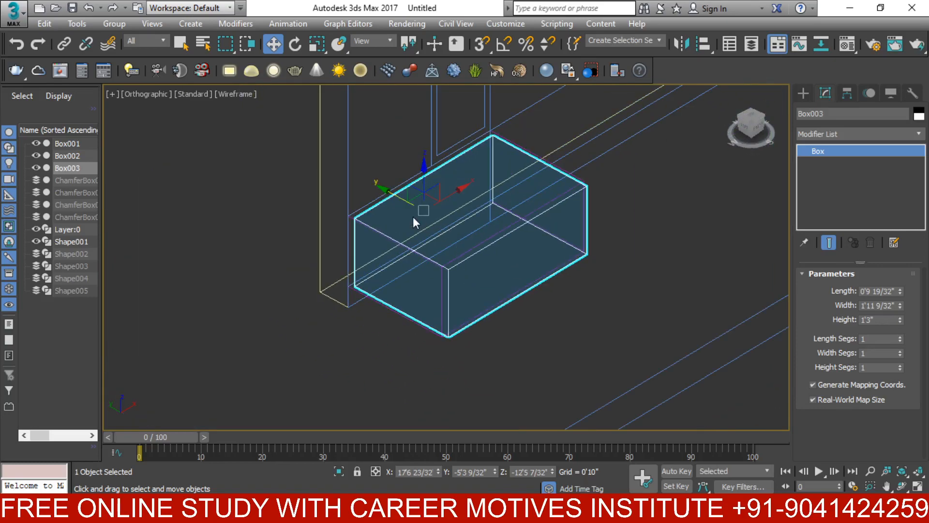
mouse_move(399, 197)
shift+mouse_down()
mouse_move(508, 257)
mouse_move(600, 327)
mouse_move(625, 334)
shift+mouse_up()
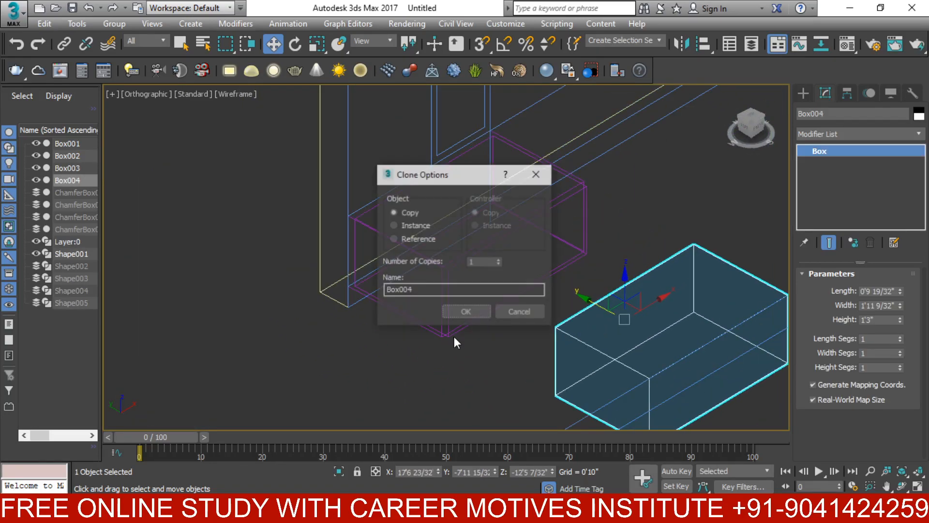
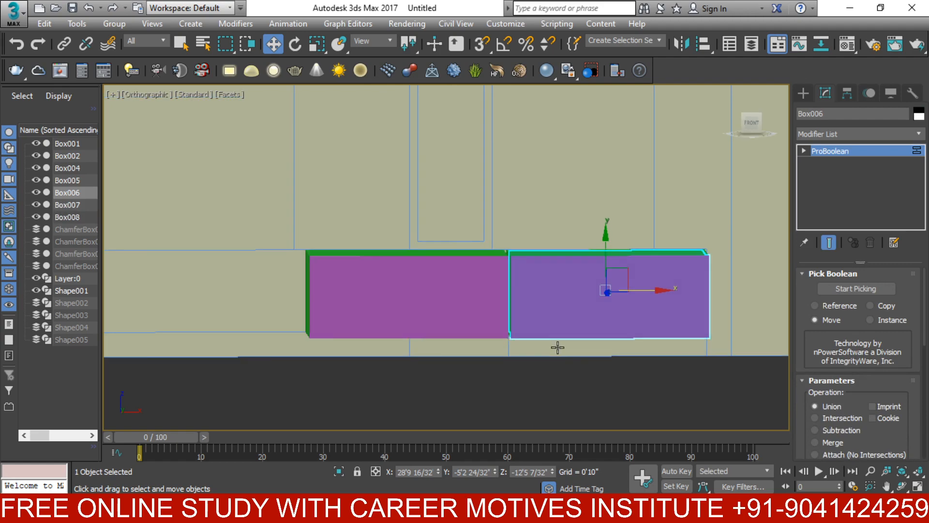
- Select both parts of the right-hand side box, nudge them slightly right to line up with the drawing in the front view, and deselect them
scroll(576, 385, up, 6)
click(590, 382)
scroll(593, 378, down, 5)
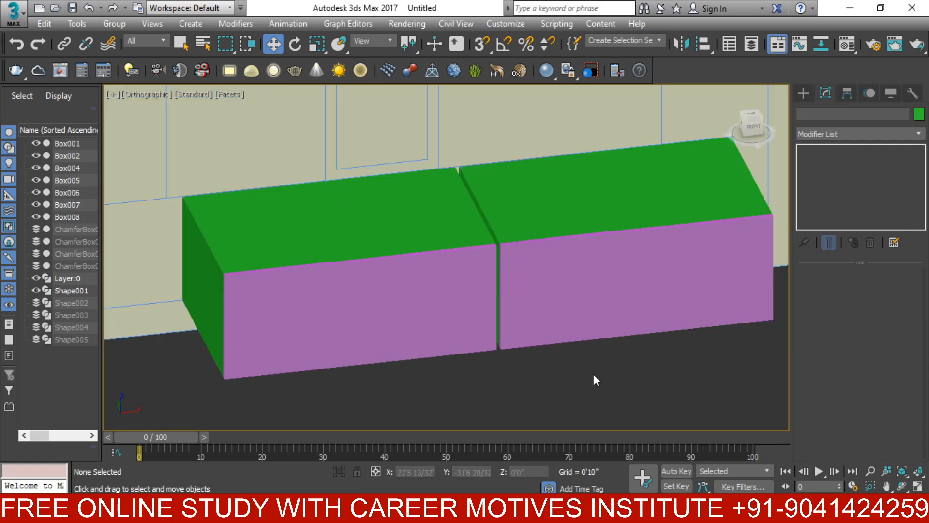
key(t)
scroll(609, 302, down, 1)
scroll(624, 218, up, 5)
scroll(620, 189, up, 2)
click(593, 194)
key(F3)
scroll(621, 192, up, 3)
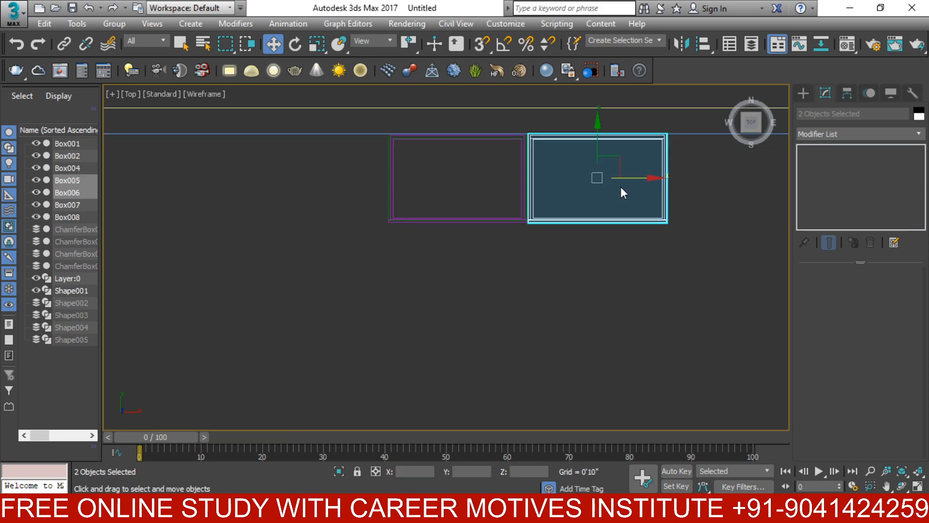
key(f)
key(z)
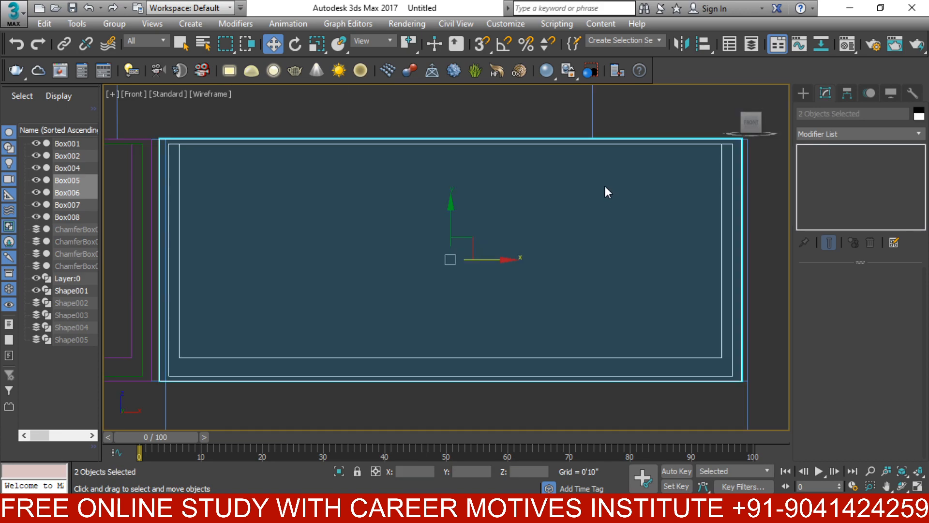
scroll(605, 185, down, 3)
drag(567, 227, 569, 227)
middle_drag(489, 248, 429, 263)
click(377, 256)
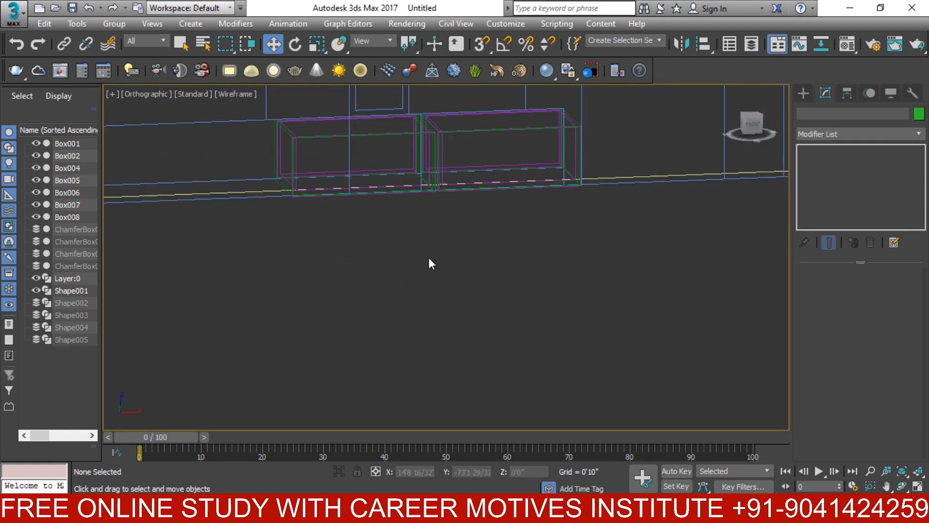
- Select both parts of the left-hand side box and shift them slightly right toward the neighbouring box and drawing line
key(t)
scroll(435, 259, down, 3)
scroll(578, 187, up, 2)
scroll(579, 188, up, 5)
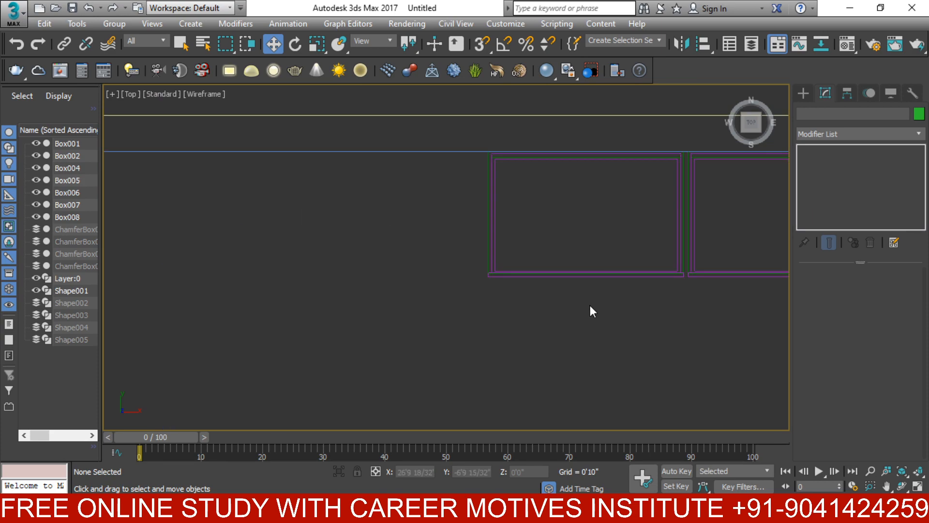
drag(589, 311, 585, 270)
scroll(635, 199, up, 3)
drag(519, 218, 522, 218)
key(f)
key(z)
scroll(525, 221, down, 3)
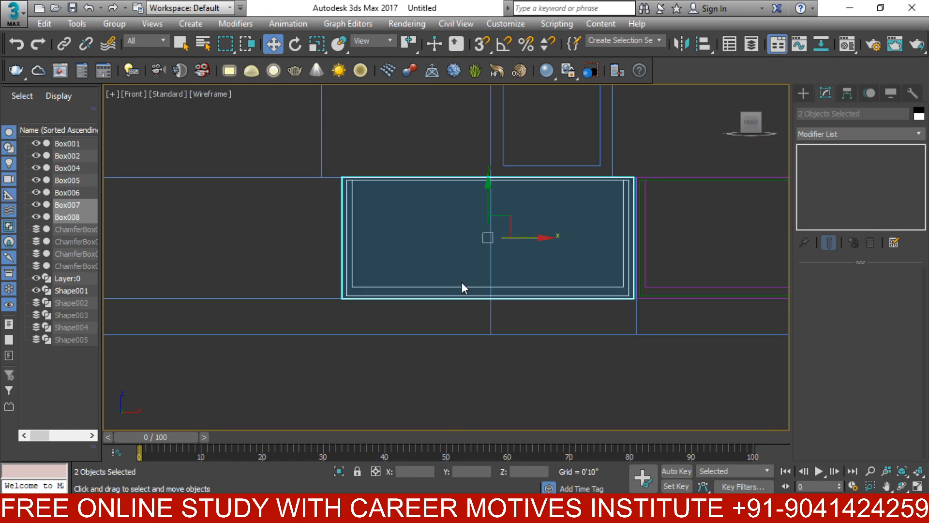
middle_drag(460, 286, 487, 257)
click(317, 44)
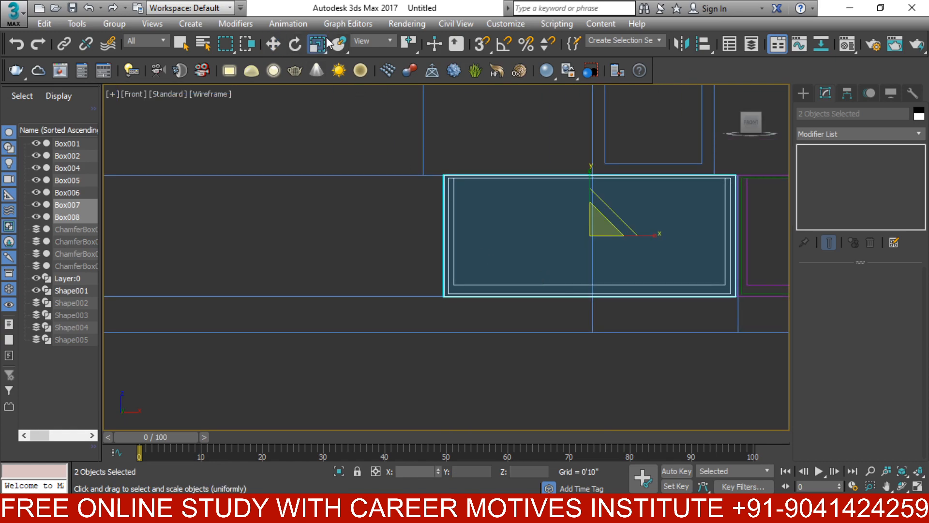
drag(653, 235, 614, 232)
right_click(614, 231)
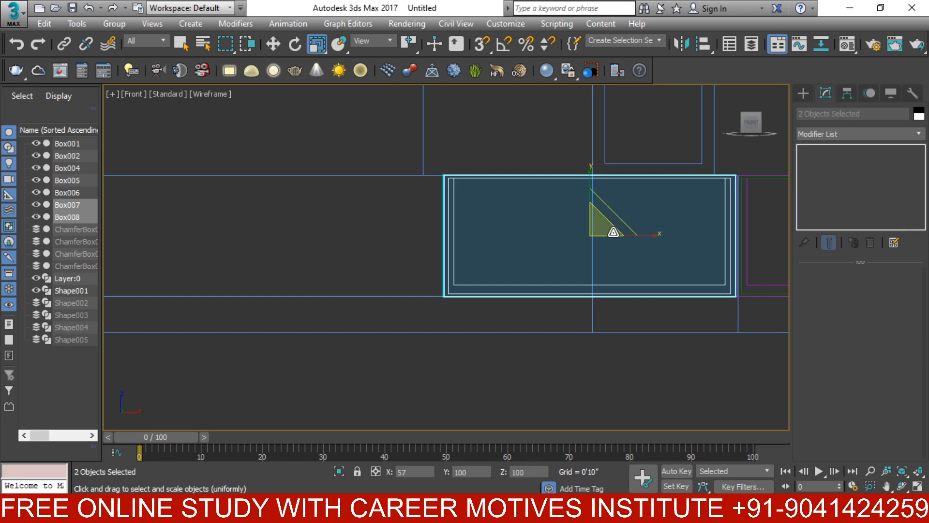
- Select only Box007, the outer shell of the left-hand side box, and convert it to an Editable Poly
click(510, 254)
scroll(486, 262, up, 4)
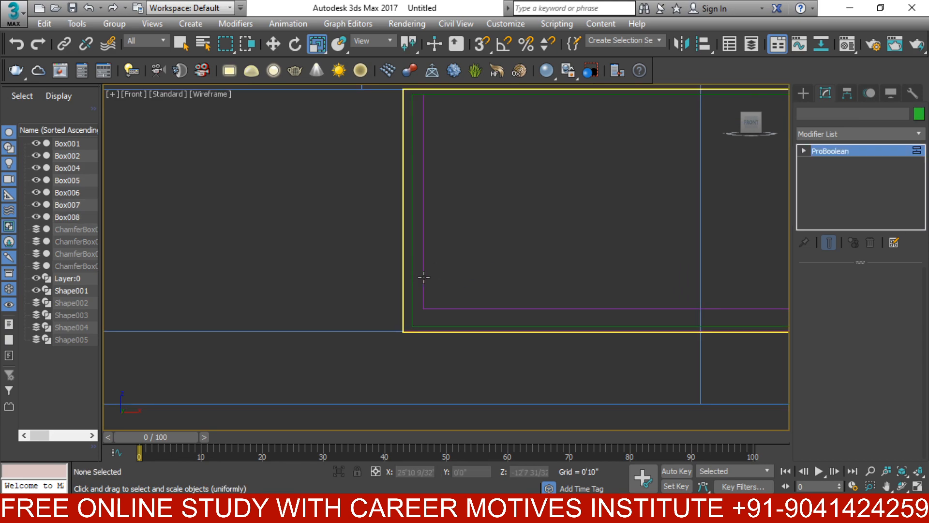
click(419, 279)
scroll(491, 199, down, 3)
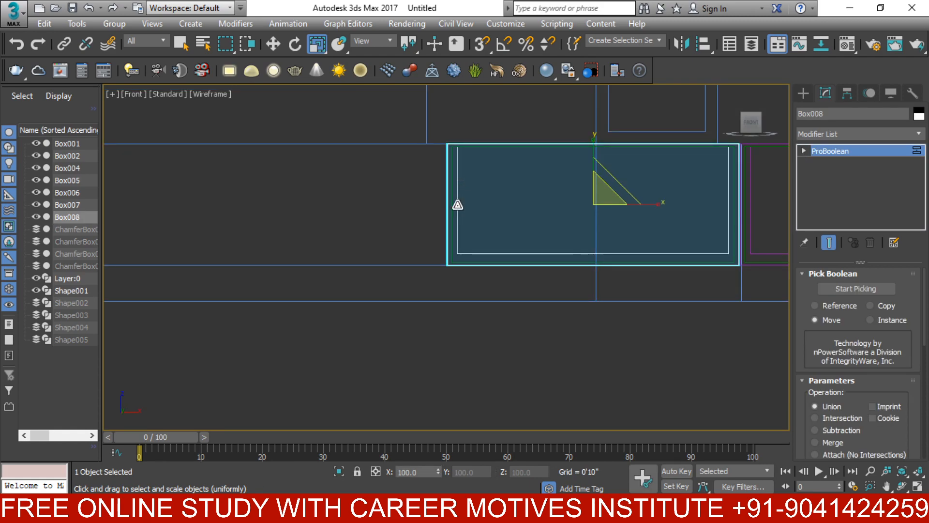
click(451, 217)
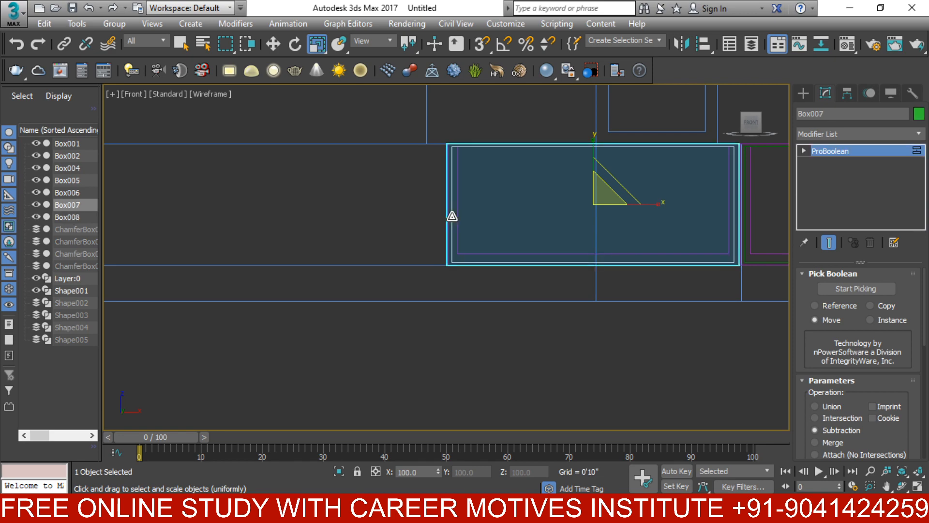
right_click(453, 216)
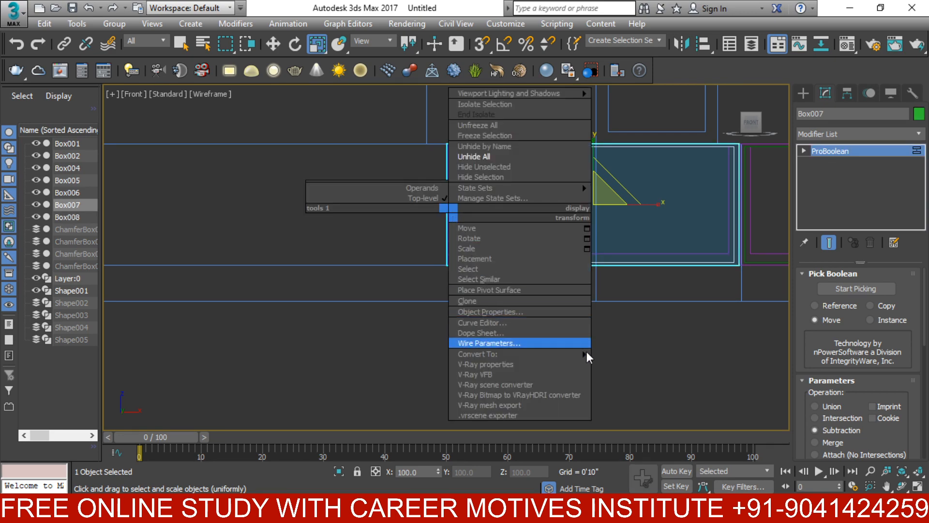
mouse_move(584, 356)
click(623, 364)
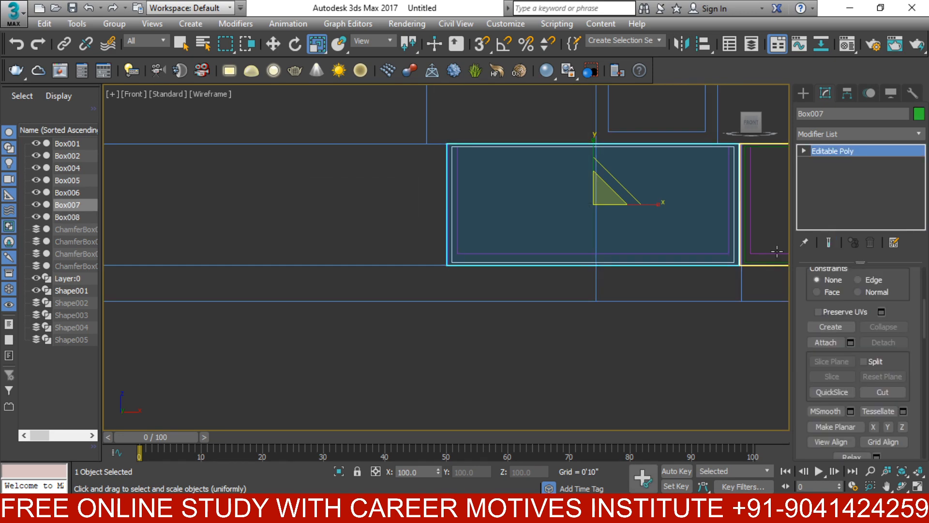
- Shorten the shell by snapping its left-end vertices along X to the drawing's vertical line near mid-width, and leave vertex editing
click(804, 151)
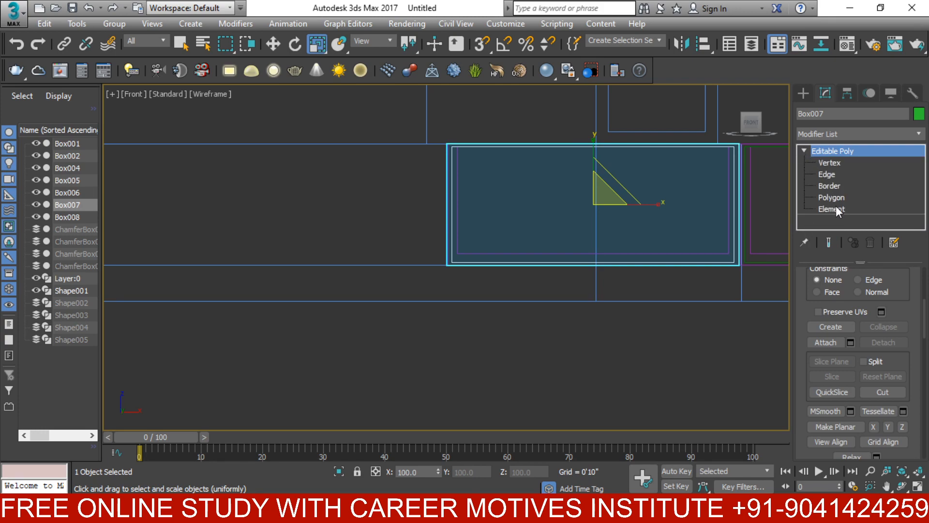
click(829, 164)
middle_drag(528, 197, 493, 253)
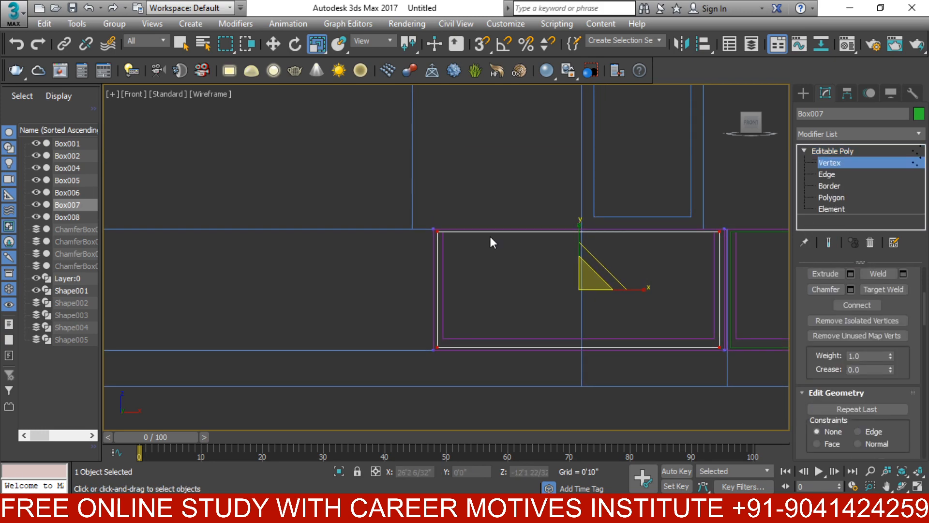
drag(494, 206, 388, 408)
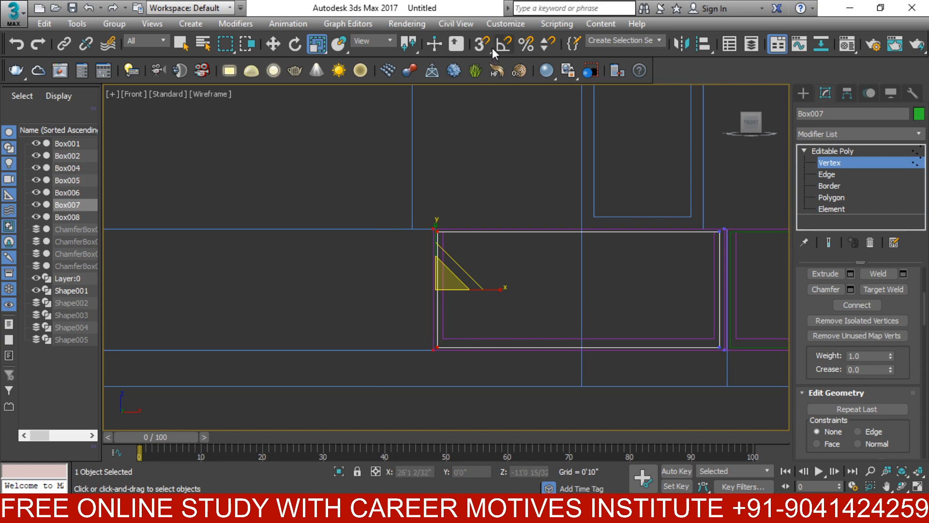
click(274, 44)
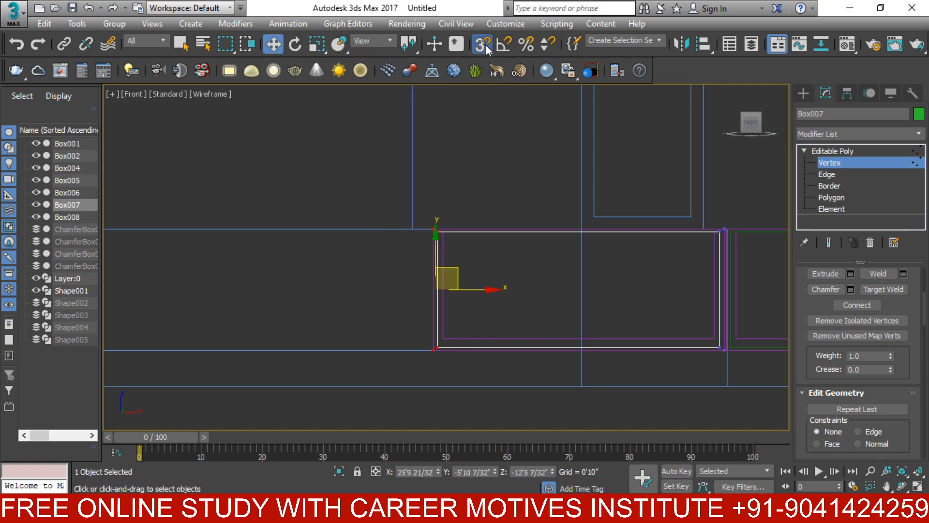
drag(466, 290, 615, 318)
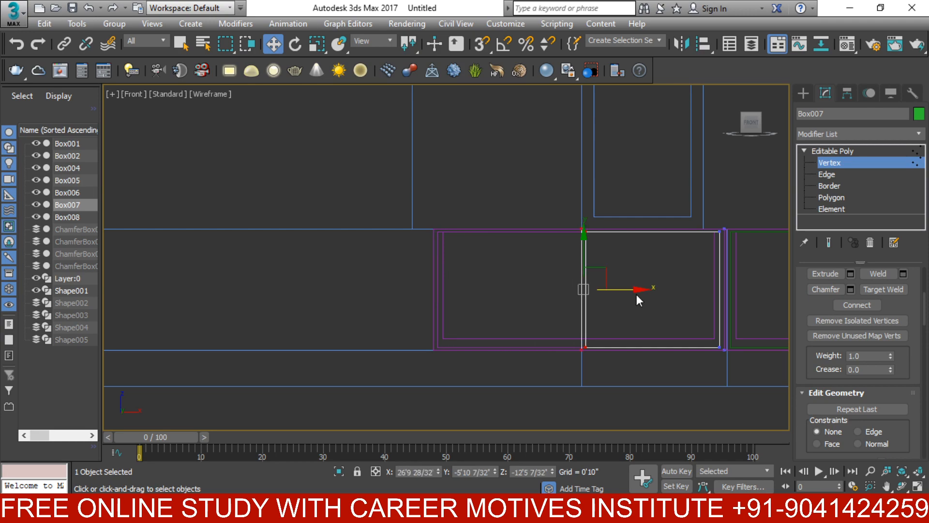
click(818, 151)
- Select Box008, the front part of the left-hand side box, and convert it to an Editable Poly
drag(450, 256, 414, 286)
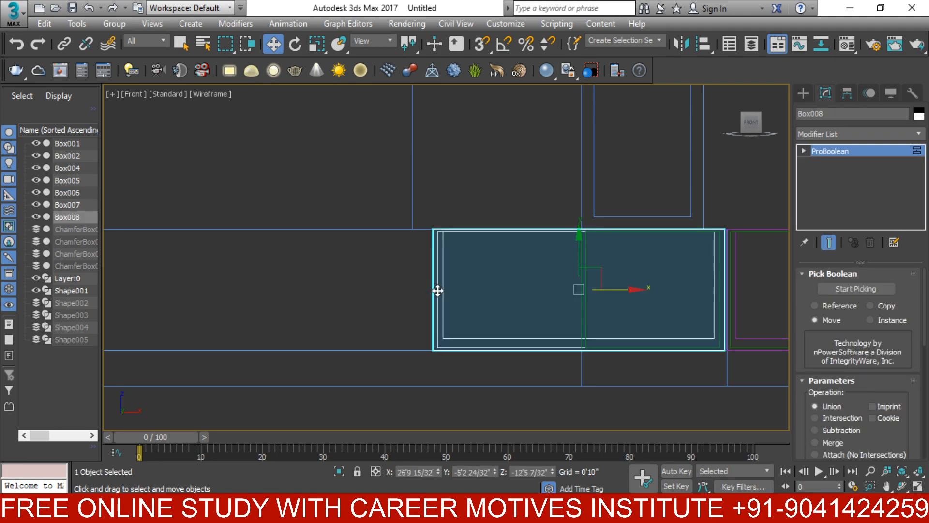
right_click(437, 288)
mouse_move(523, 425)
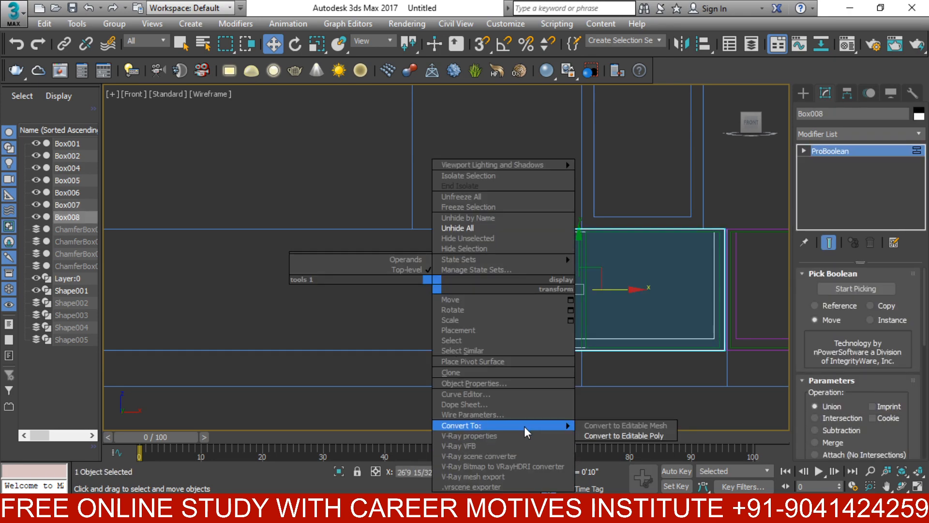
click(656, 436)
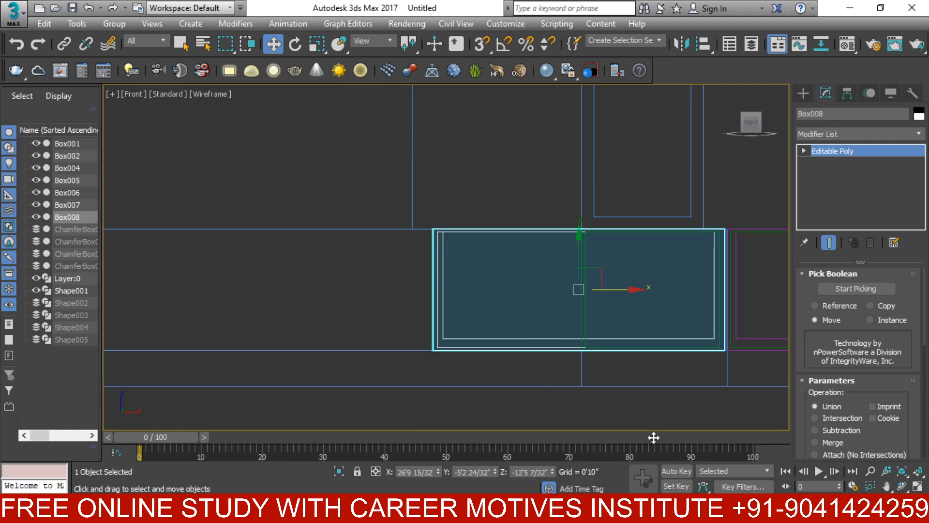
- Shorten Box008 by moving its left-end vertices along X to the drawing's vertical line, and leave vertex editing
click(803, 151)
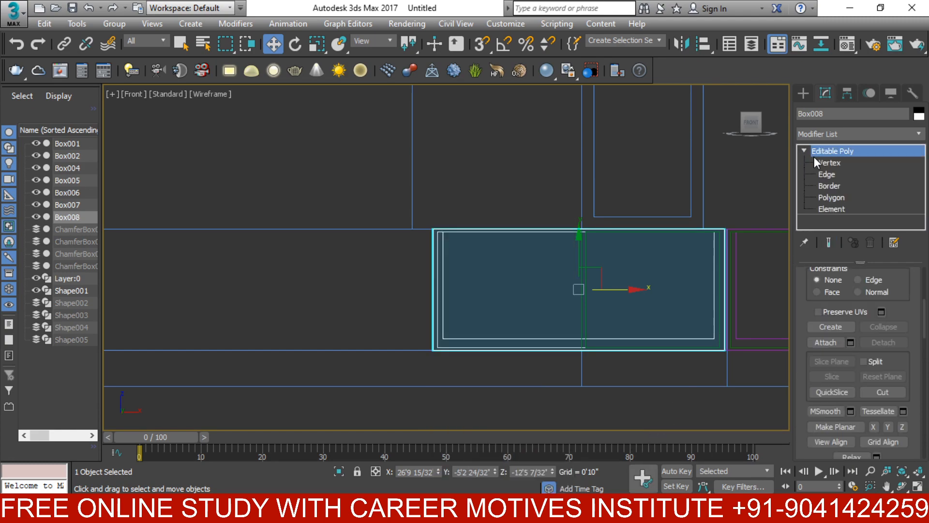
click(846, 163)
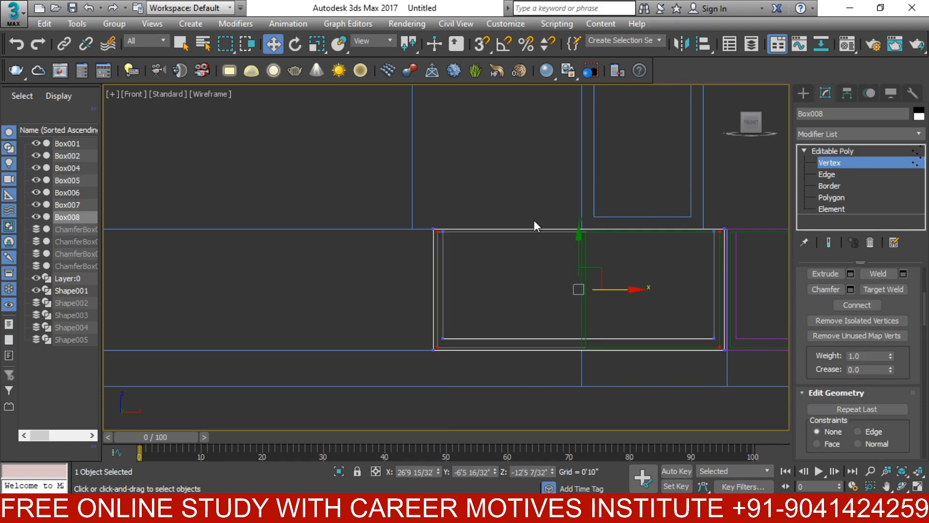
drag(386, 346, 387, 348)
drag(477, 288, 629, 302)
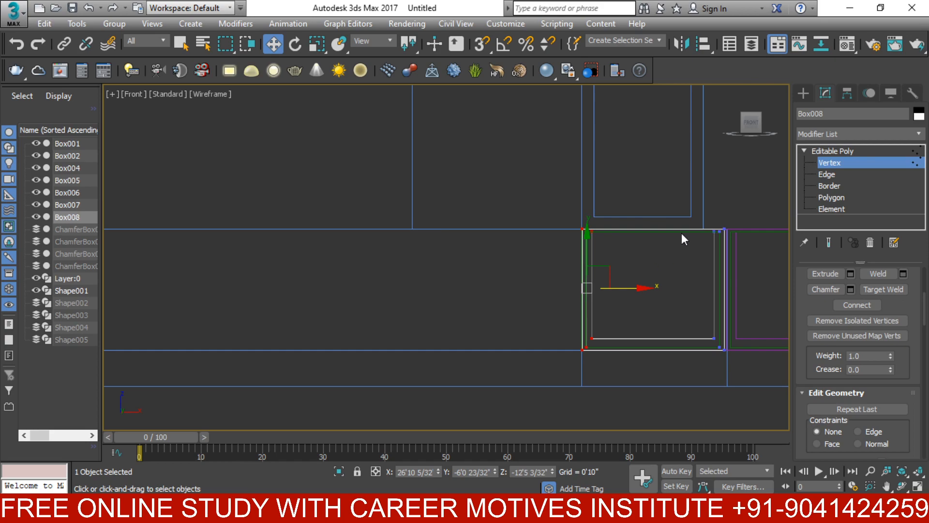
click(829, 152)
- Unhide all objects and display the whole bedroom set shaded in an angled view
click(803, 93)
alt+middle_drag(632, 251, 559, 288)
right_click(559, 288)
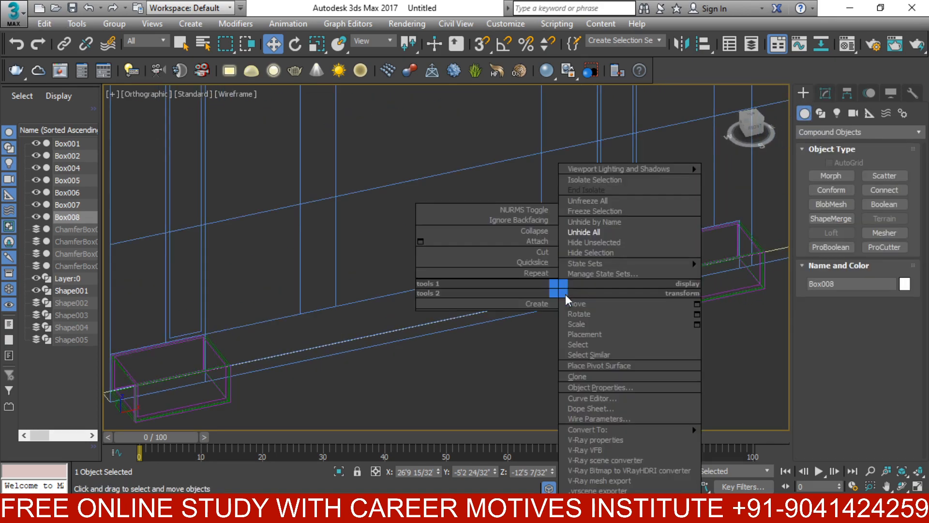
click(602, 231)
click(492, 297)
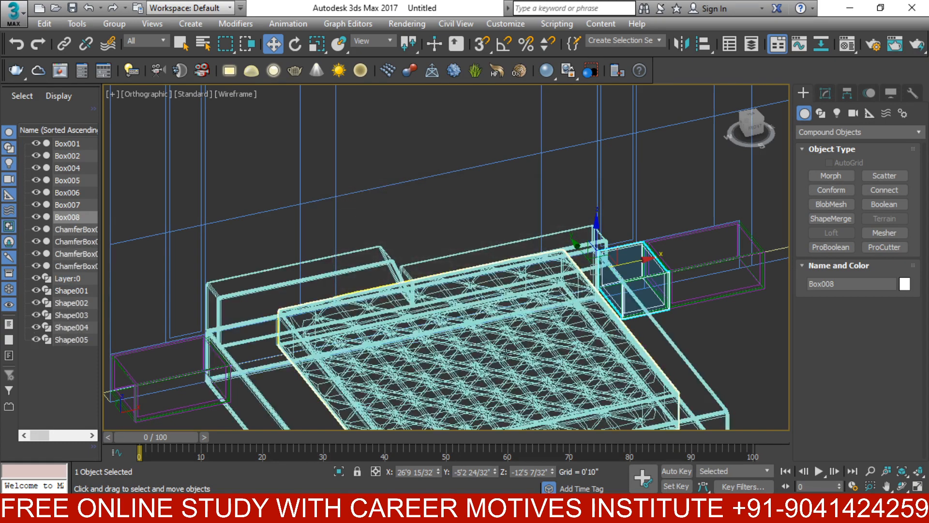
key(F3)
scroll(499, 354, down, 4)
alt+middle_drag(523, 363, 477, 345)
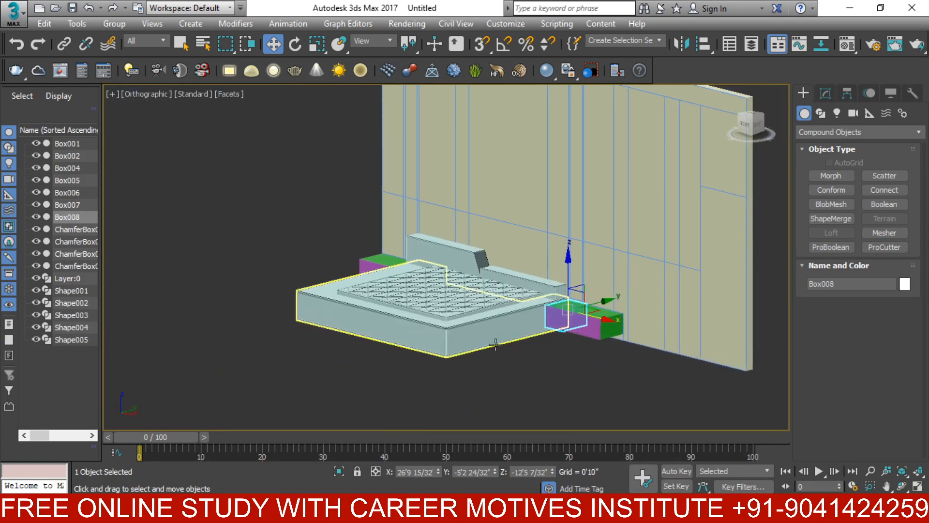
- Examine from several angles how the side boxes meet the bed and the back wall on both sides
scroll(518, 336, up, 4)
middle_drag(640, 356, 488, 347)
scroll(497, 279, up, 4)
scroll(471, 310, up, 3)
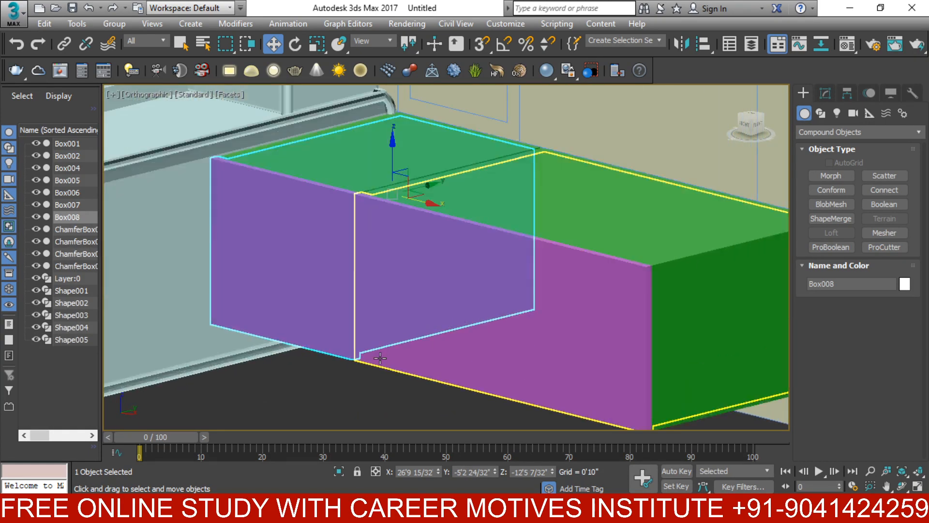
scroll(379, 356, down, 3)
scroll(401, 376, down, 3)
middle_drag(350, 395, 583, 356)
scroll(583, 356, down, 4)
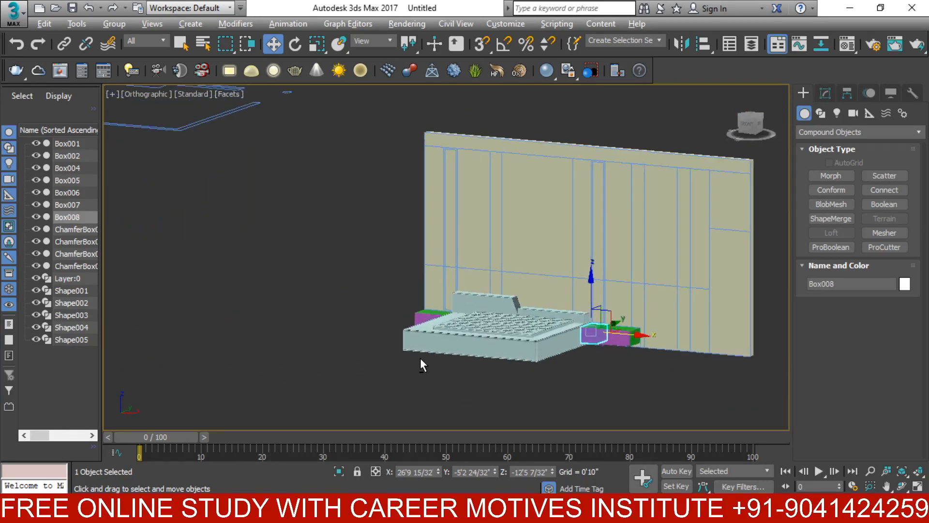
alt+middle_drag(416, 358, 512, 378)
scroll(532, 409, up, 3)
middle_drag(532, 410, 530, 247)
scroll(529, 247, up, 4)
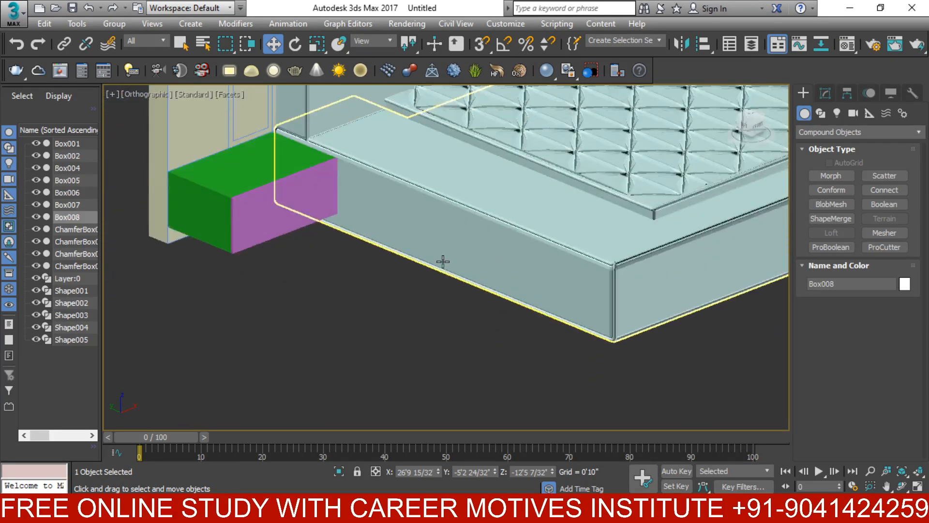
scroll(450, 260, up, 2)
middle_drag(286, 234, 455, 338)
scroll(360, 321, down, 3)
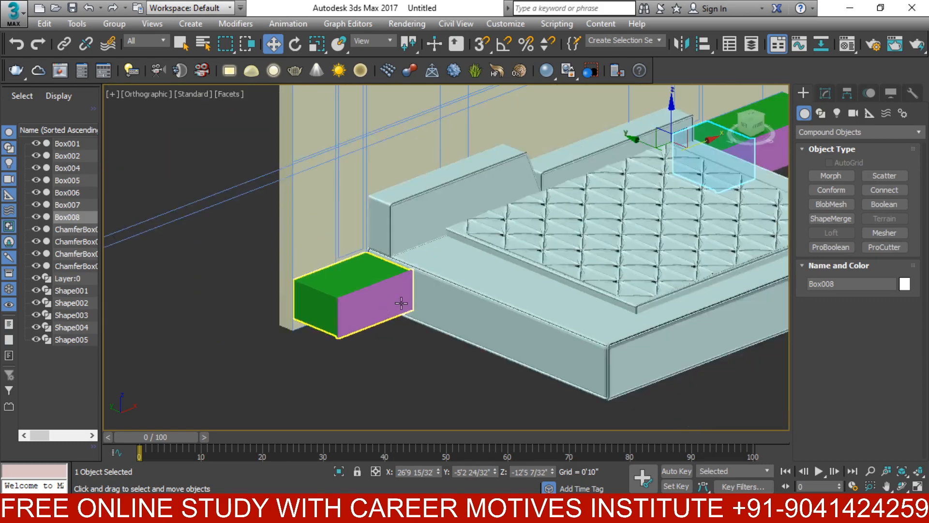
middle_drag(468, 231, 327, 322)
scroll(327, 322, down, 3)
middle_drag(434, 331, 408, 336)
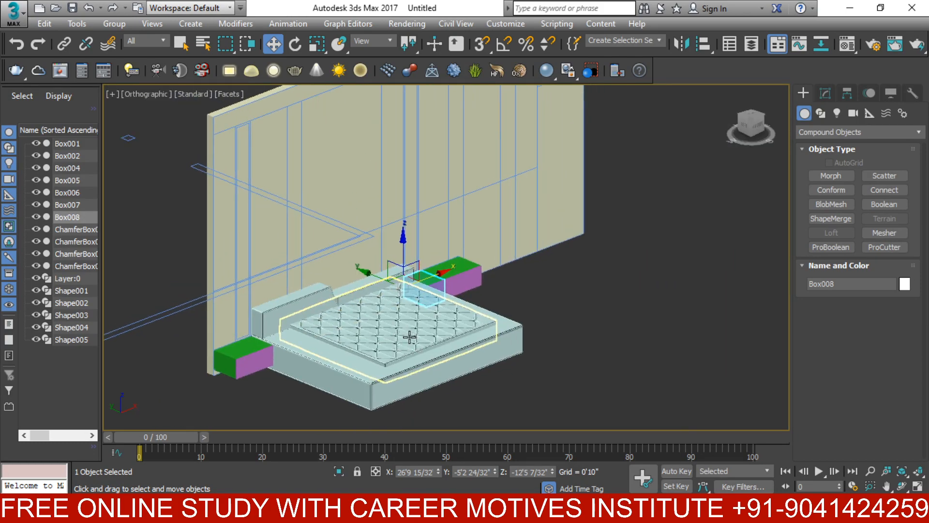
- Select the bed and all side boxes together from the top view and hide them, keeping the back wall and its drawing
key(t)
scroll(455, 296, down, 4)
scroll(476, 283, down, 5)
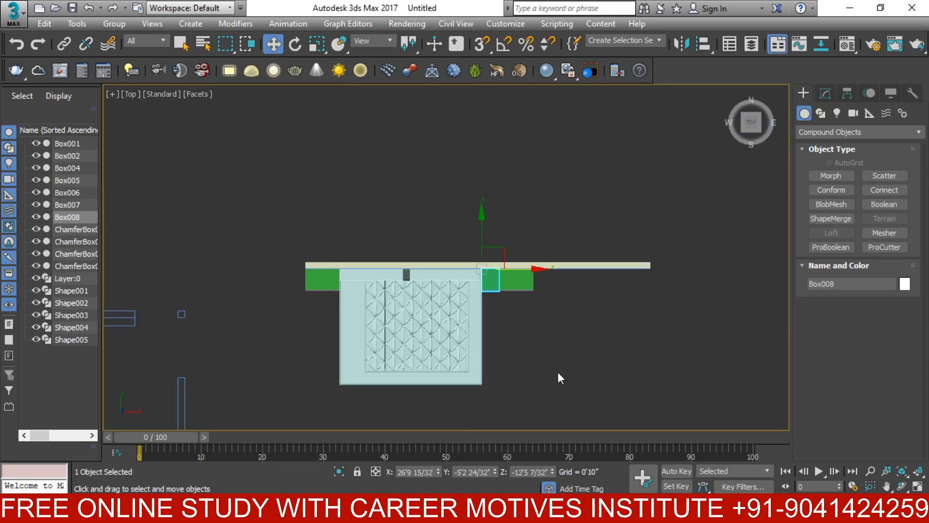
drag(250, 266, 266, 276)
alt+middle_drag(346, 341, 344, 332)
scroll(344, 332, up, 4)
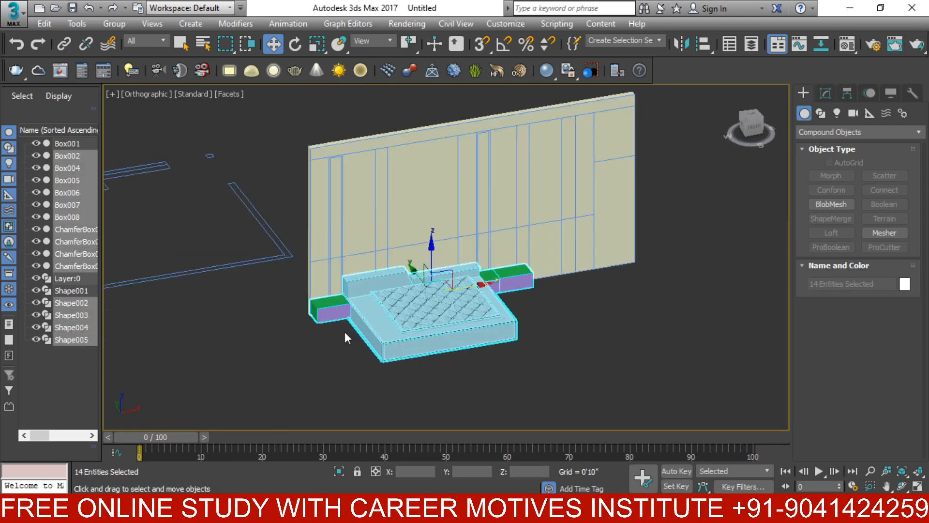
scroll(345, 332, up, 2)
right_click(377, 289)
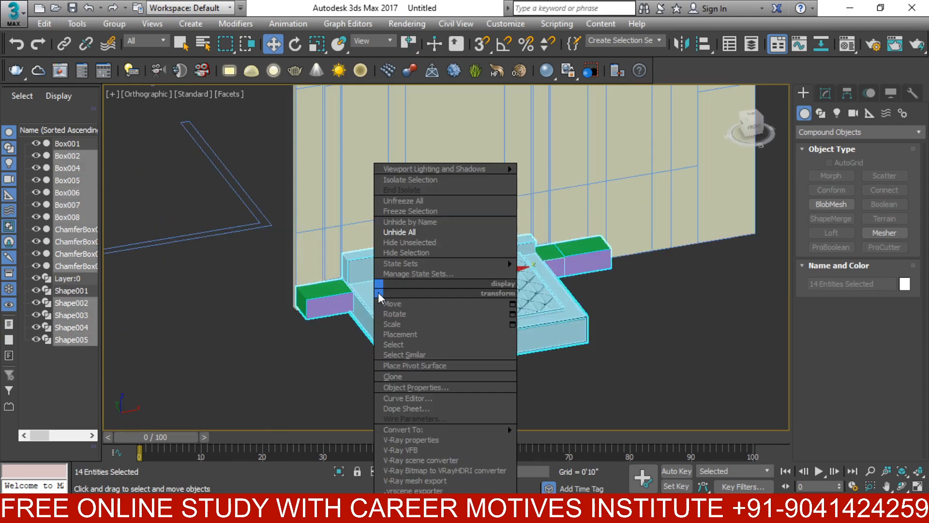
click(426, 252)
middle_drag(442, 305, 413, 332)
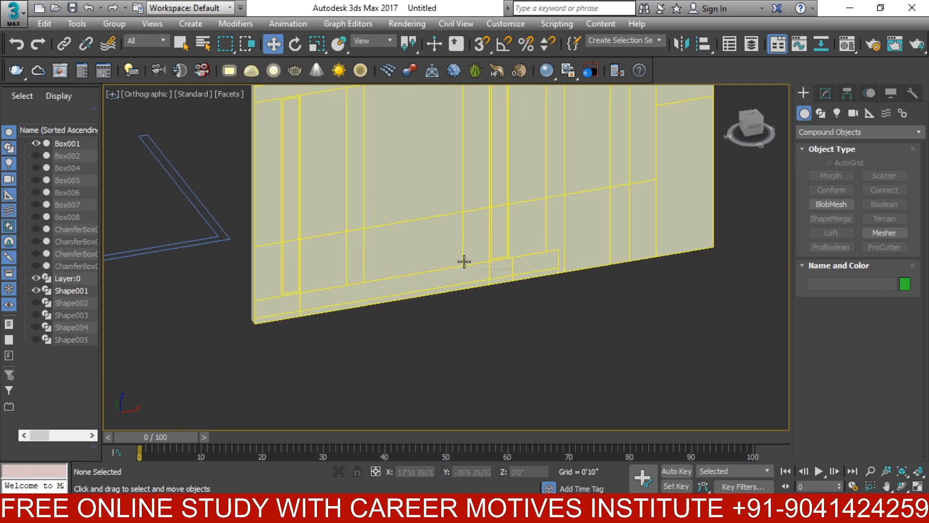
- Examine the wall panelling in the reference photo lect 5.jpg against the front view of the wall drawing
key(f)
scroll(492, 263, up, 3)
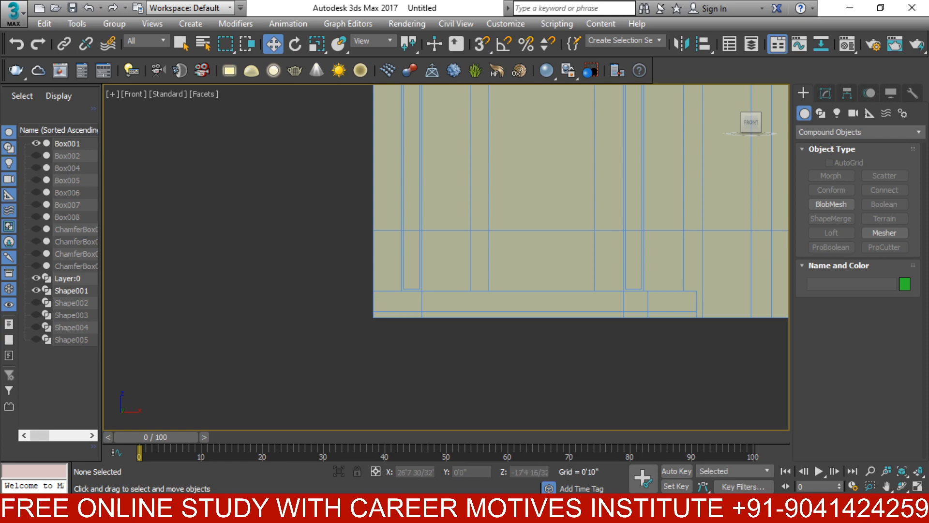
click(542, 512)
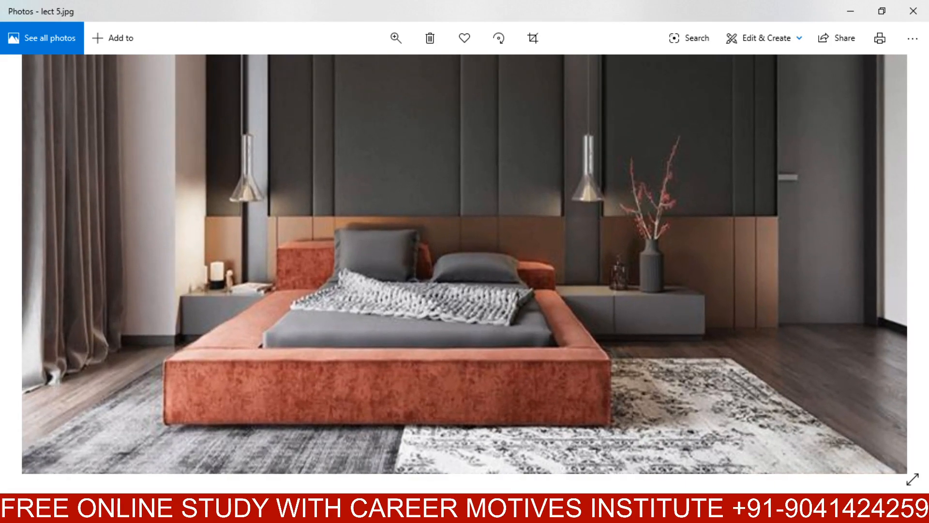
key(alt+Tab)
middle_drag(555, 359, 413, 375)
scroll(614, 230, up, 1)
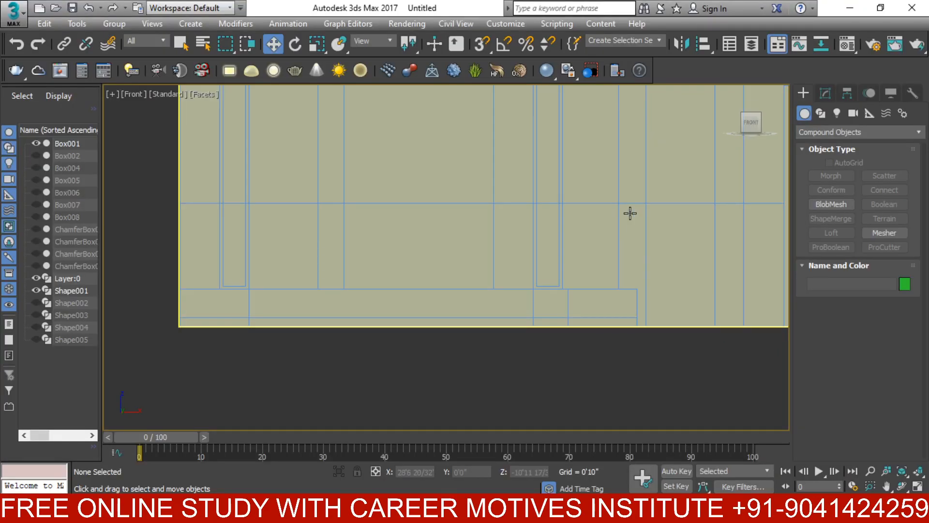
- Switch object creation from Compound Objects to Standard Primitives and activate the Plane tool
click(814, 134)
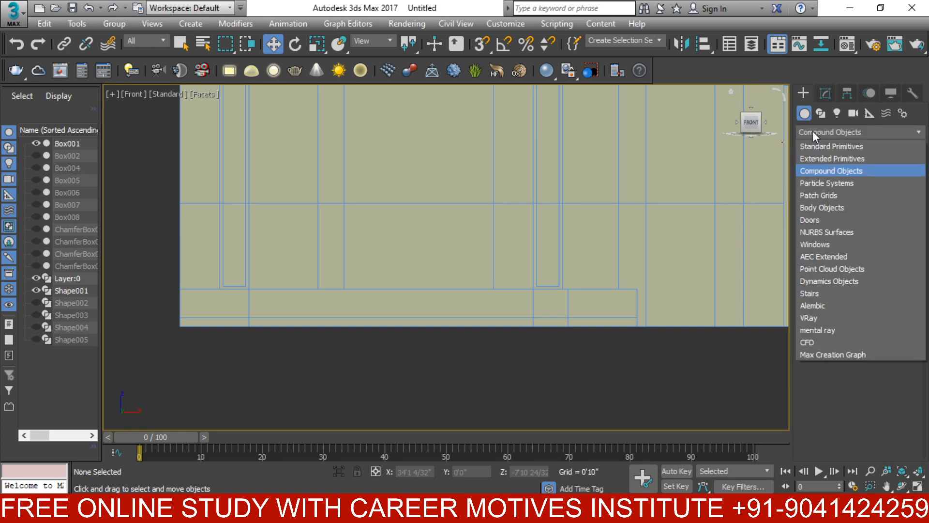
click(812, 126)
click(813, 127)
click(814, 128)
click(816, 133)
click(820, 145)
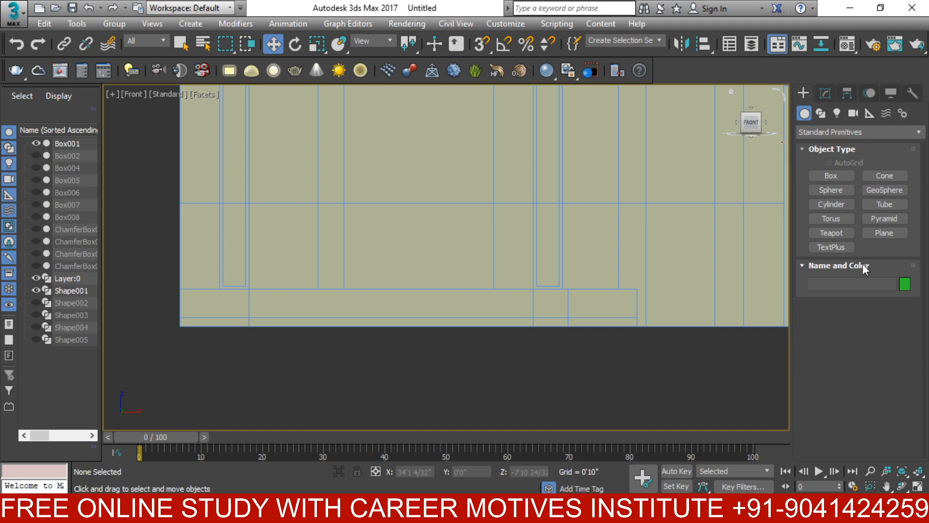
click(883, 237)
- Check the live chat on the YouTube Studio streaming page and return to 3ds Max
click(436, 508)
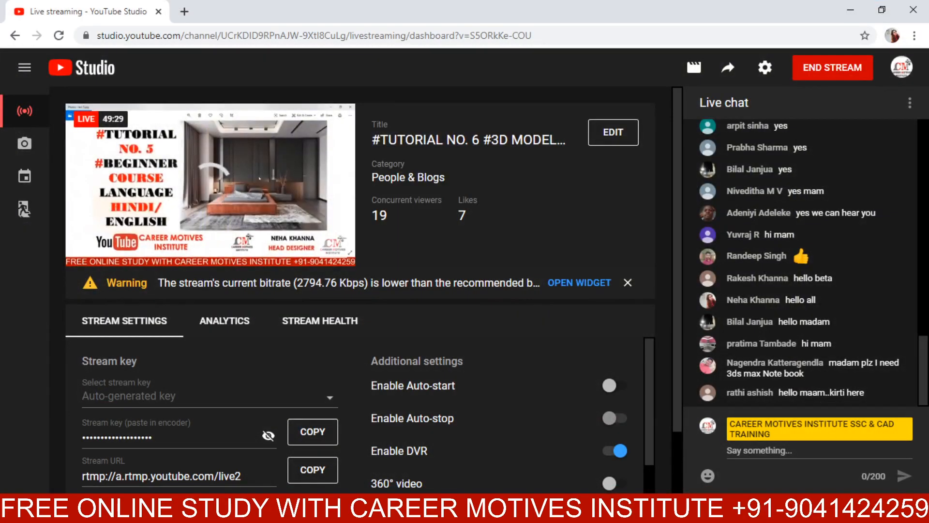
click(436, 508)
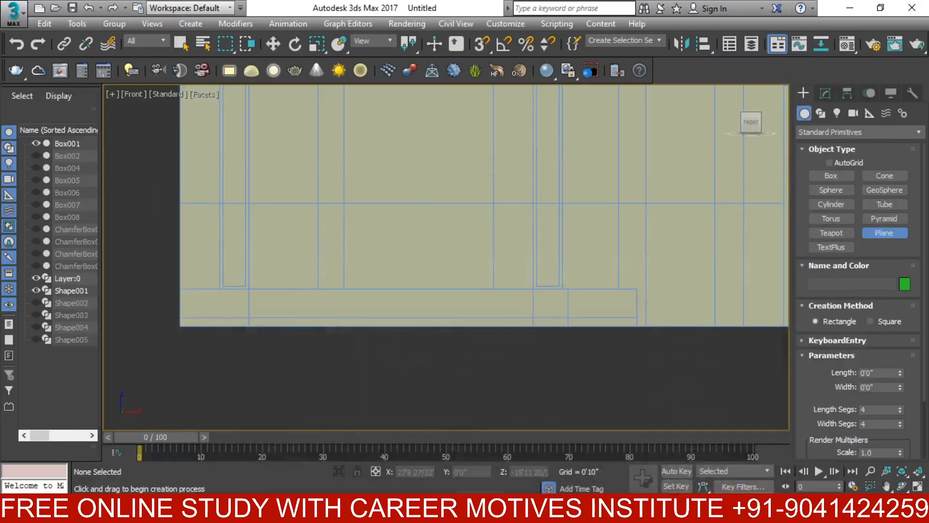
click(435, 508)
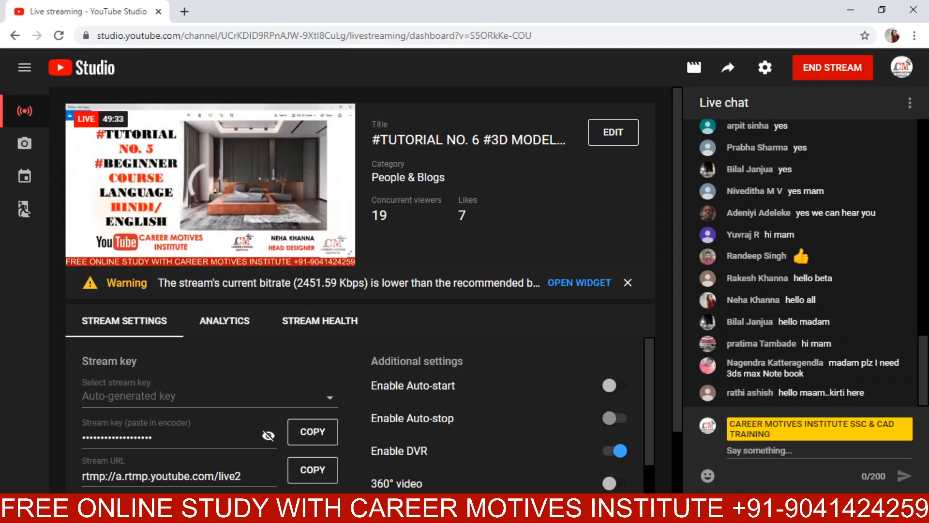
click(291, 509)
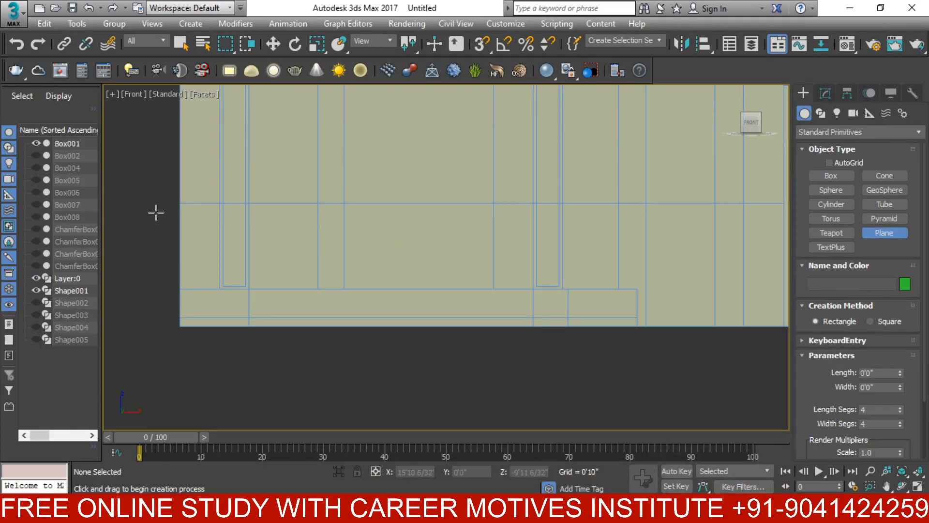
- With 3D snapping on, draw a plane over the lower wall panels, from the horizontal line's left end to the door outline's bottom corner
click(481, 44)
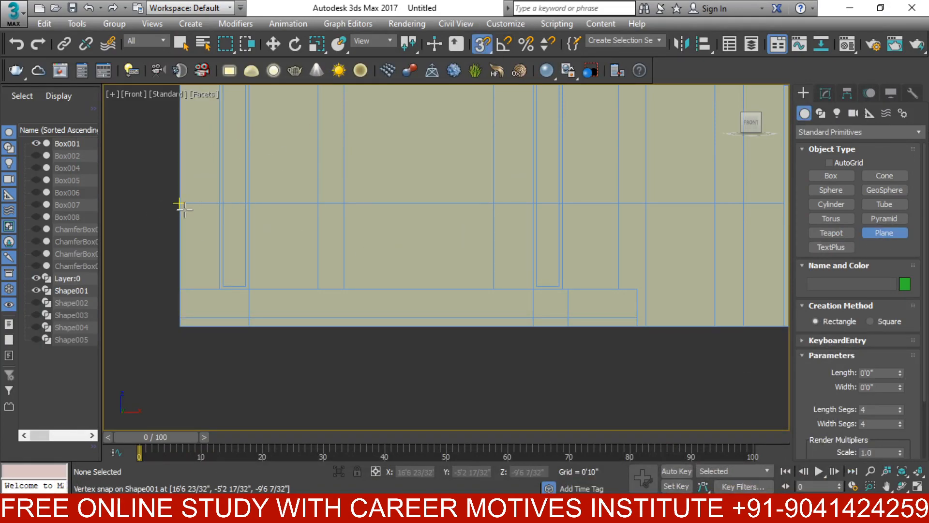
drag(180, 203, 709, 297)
scroll(705, 261, down, 2)
middle_drag(733, 297, 514, 310)
scroll(515, 310, up, 2)
drag(709, 297, 548, 335)
middle_drag(511, 309, 564, 313)
key(w)
drag(371, 152, 368, 149)
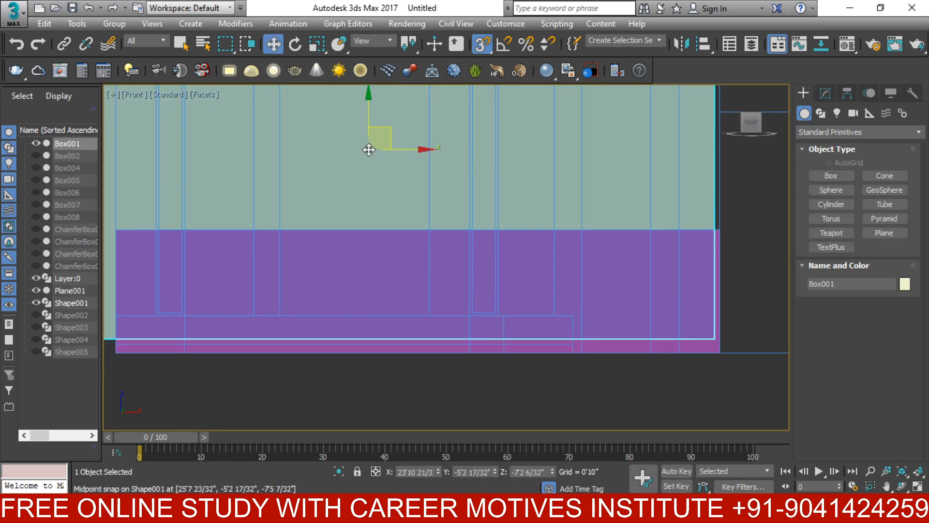
middle_drag(391, 268, 404, 318)
key(ctrl+z)
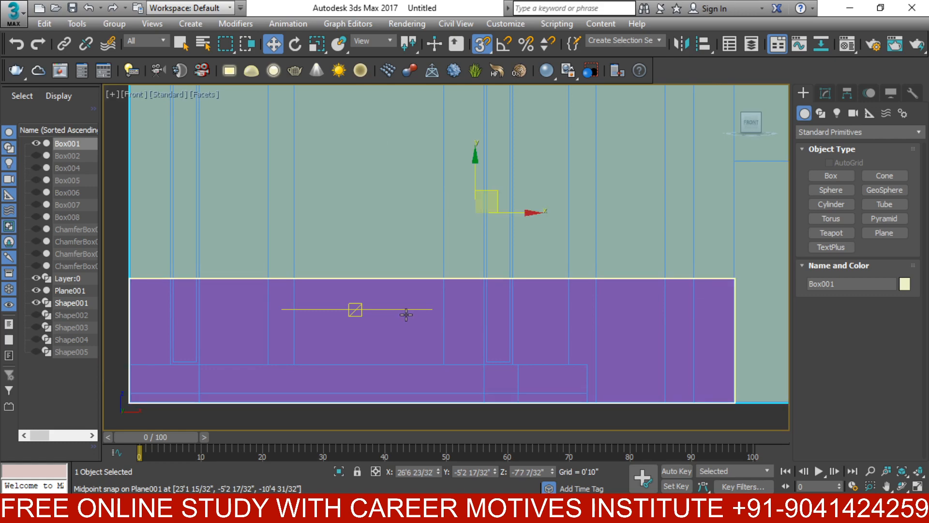
key(ctrl+z)
- Turn off 3D snapping and hide Box001, the back wall
click(483, 44)
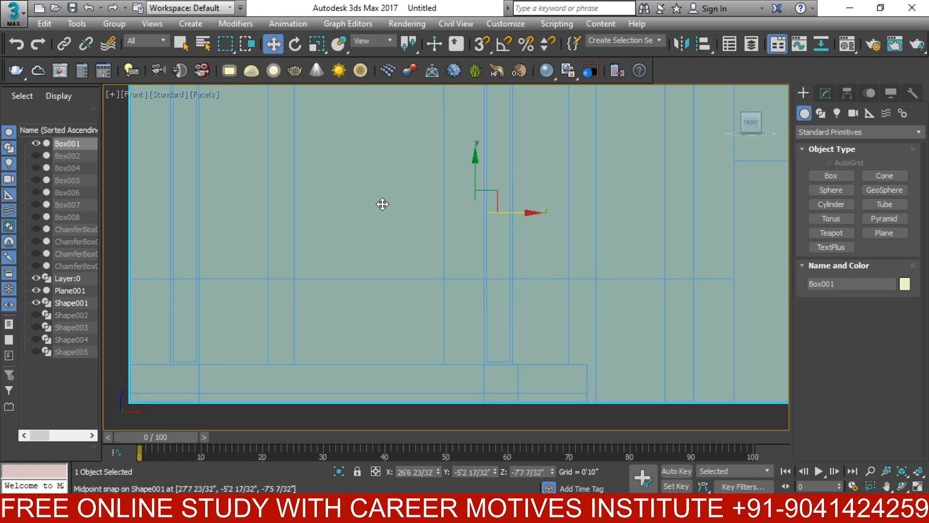
scroll(363, 258, down, 3)
alt+middle_drag(377, 270, 350, 252)
right_click(351, 247)
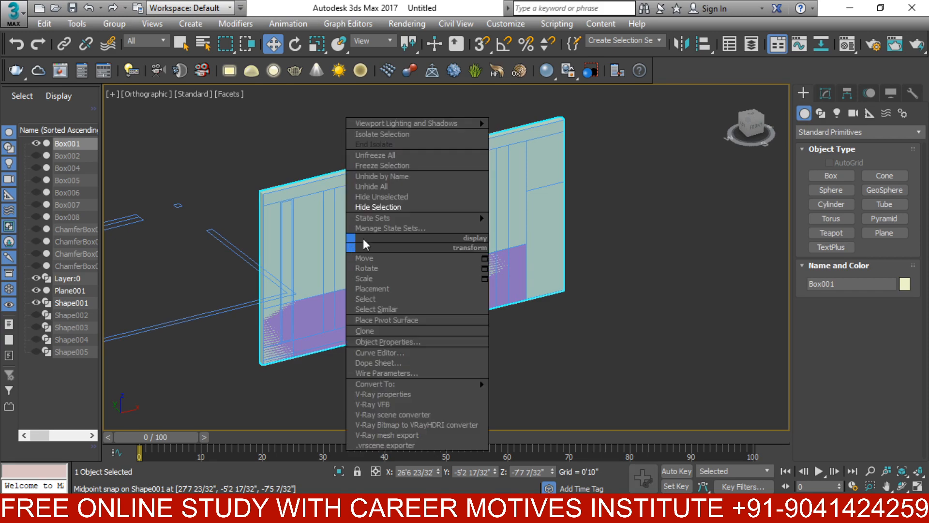
click(387, 205)
- Select the plane over the lower wall panels in Front view and show its modifier settings
middle_drag(412, 279, 394, 284)
key(f)
key(z)
scroll(603, 312, up, 2)
middle_drag(653, 320, 515, 323)
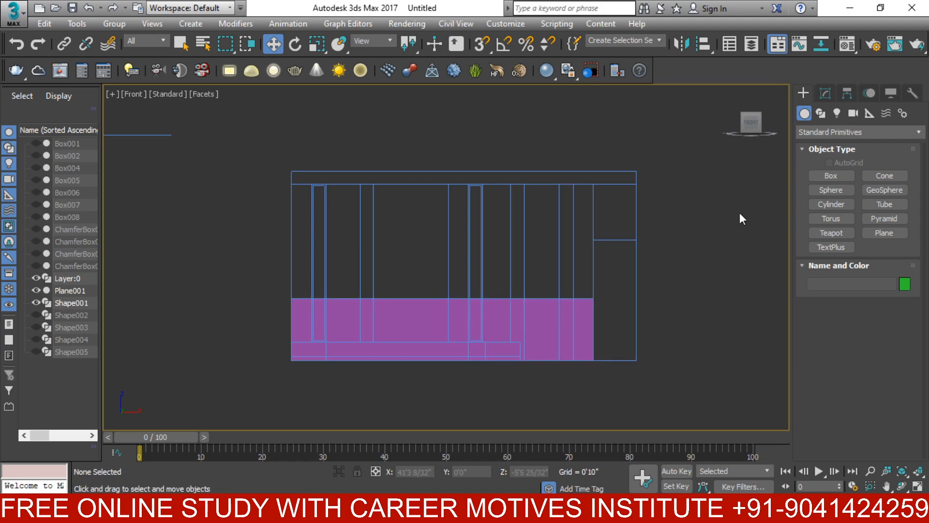
key(z)
click(826, 94)
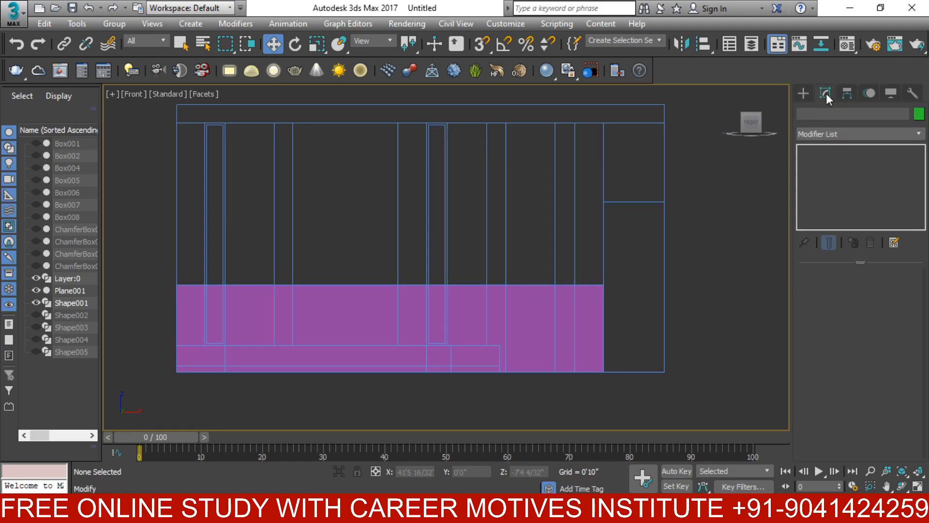
click(534, 337)
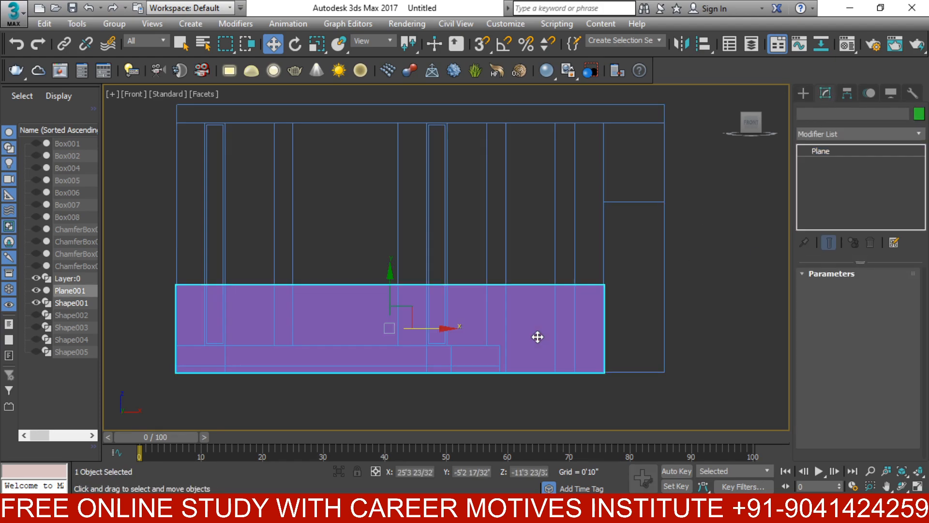
- In wireframe display, set the lower wall plane's length segments to 1 and width segments to 10
middle_drag(228, 342, 306, 326)
scroll(261, 312, up, 2)
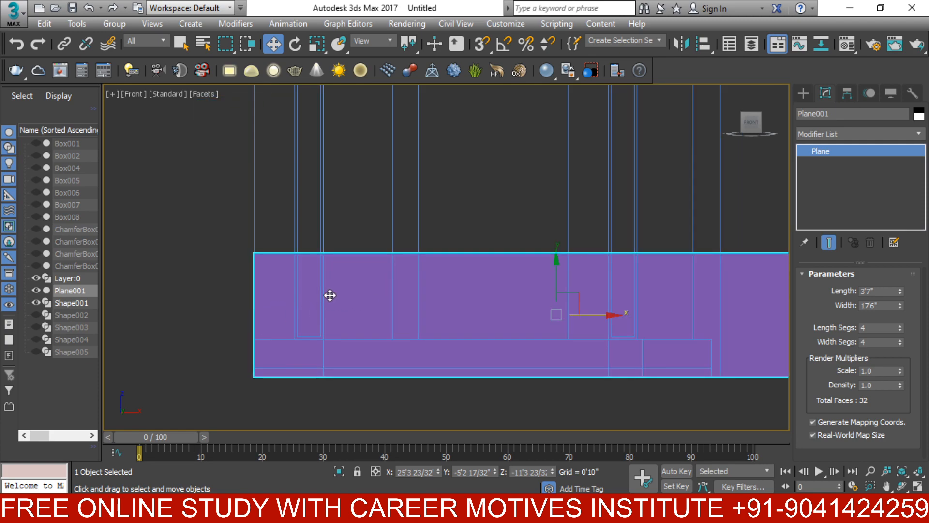
scroll(301, 324, up, 2)
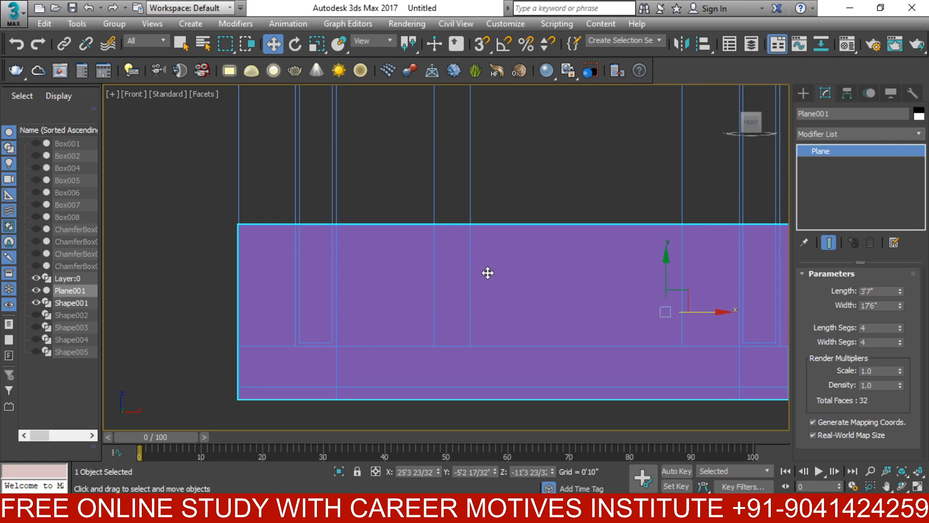
middle_drag(636, 327, 331, 358)
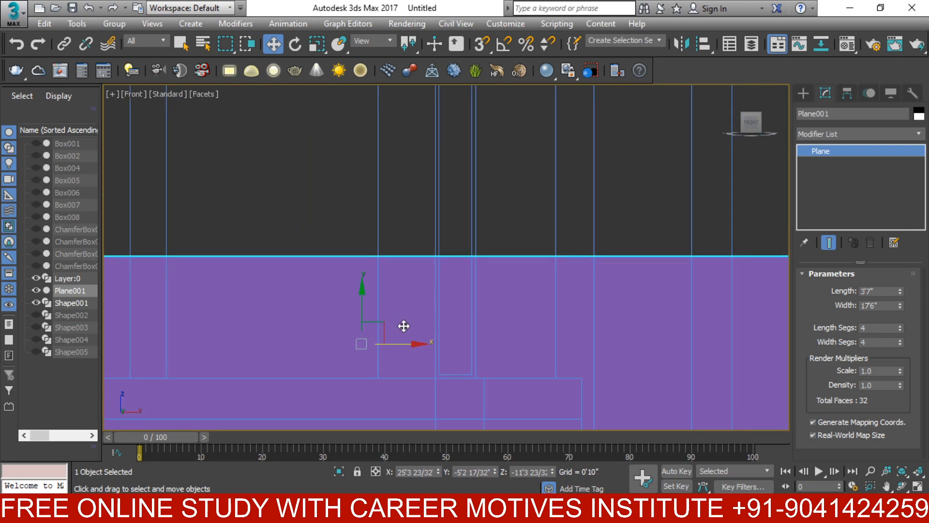
middle_drag(553, 330, 457, 324)
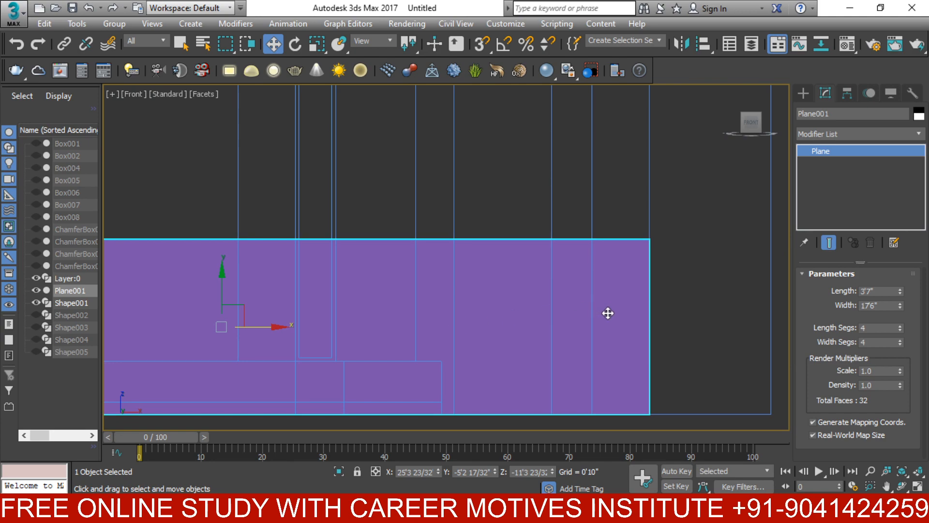
scroll(600, 316, down, 3)
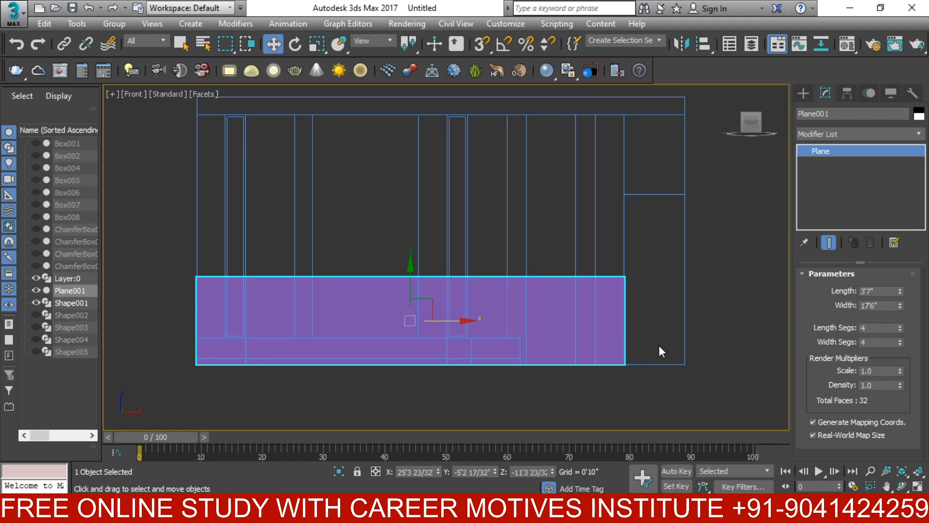
key(F3)
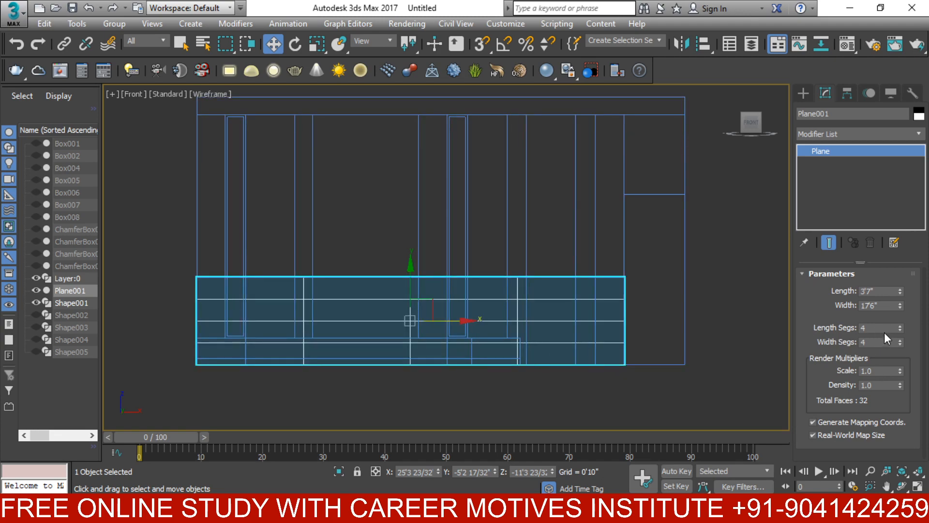
click(900, 333)
click(900, 333)
click(900, 333)
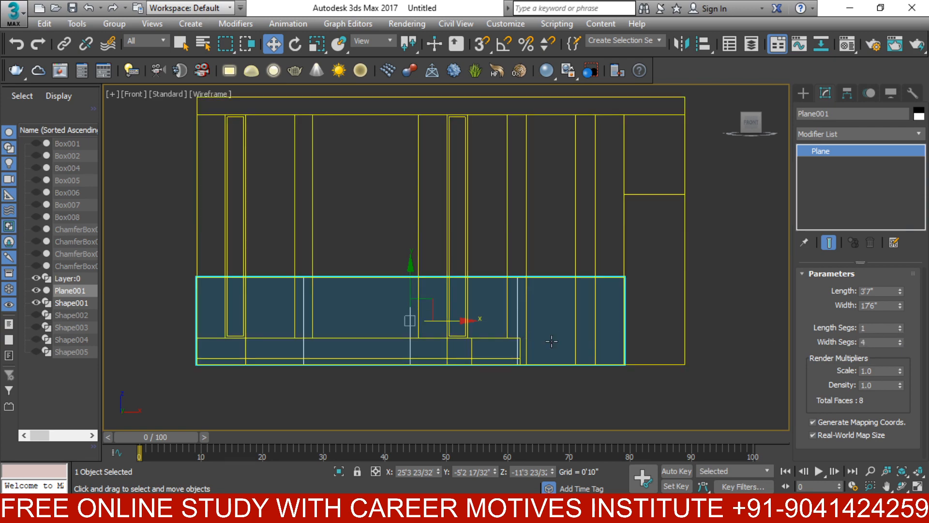
double_click(867, 344)
text(10)
key(Return)
middle_drag(267, 344, 326, 315)
scroll(311, 313, up, 3)
middle_drag(269, 307, 173, 311)
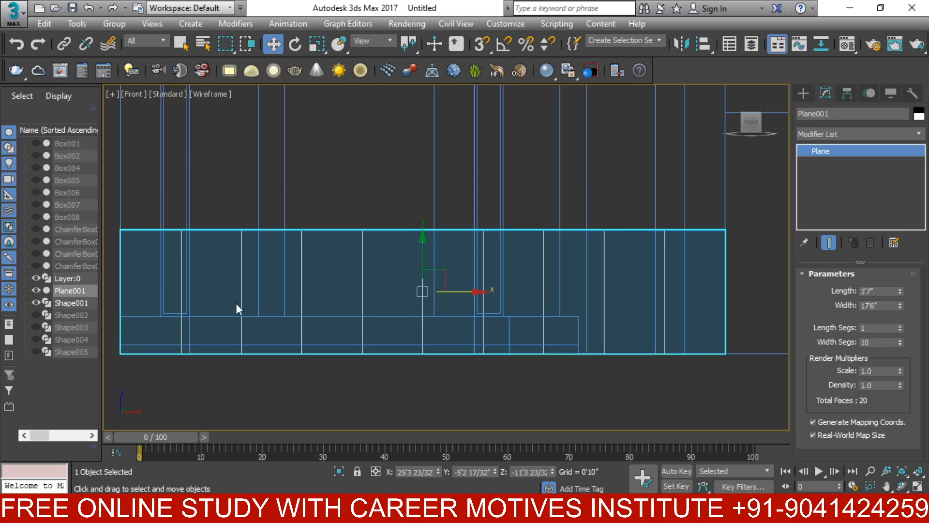
scroll(359, 309, down, 5)
scroll(290, 297, up, 3)
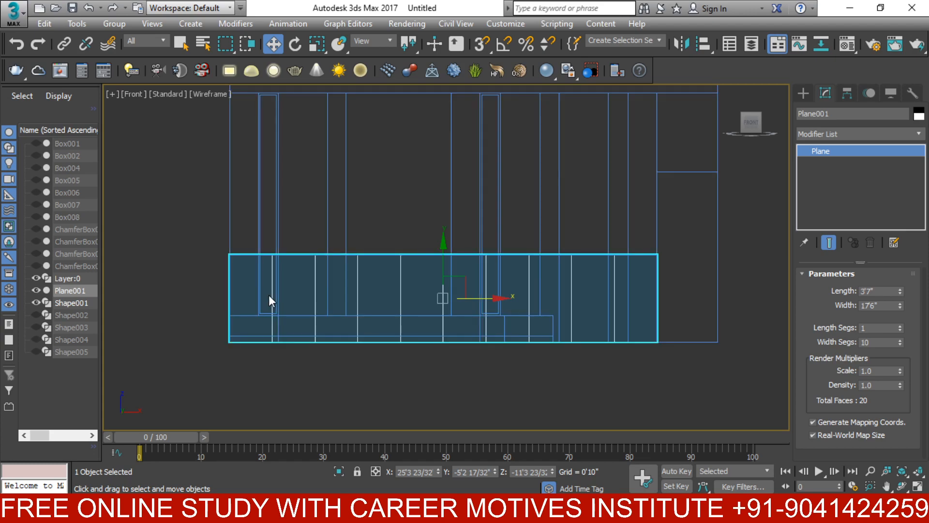
- Convert the segmented plane to an Editable Poly and enter Edge editing
right_click(315, 297)
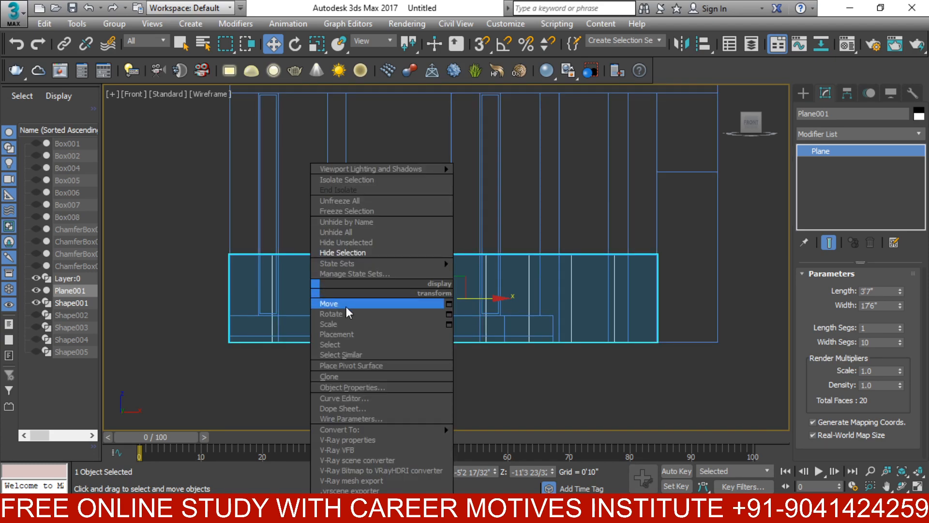
mouse_move(432, 434)
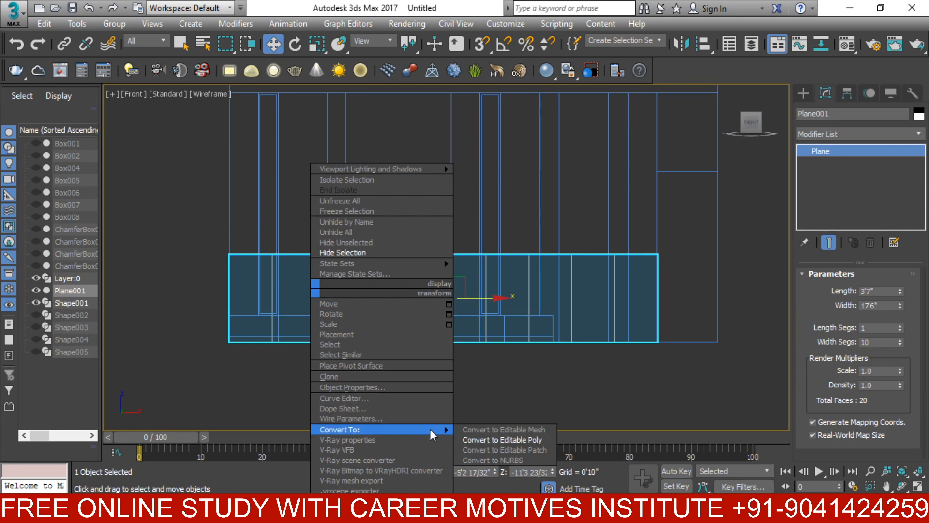
click(502, 442)
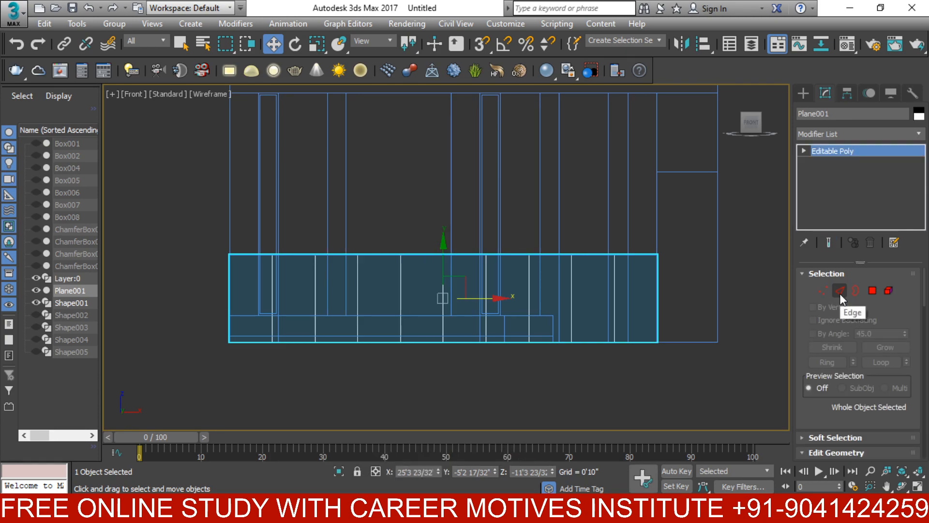
click(840, 290)
- Move the three vertical edges nearest the door outline onto the matching vertical panel lines of the drawing
scroll(677, 295, up, 2)
click(598, 295)
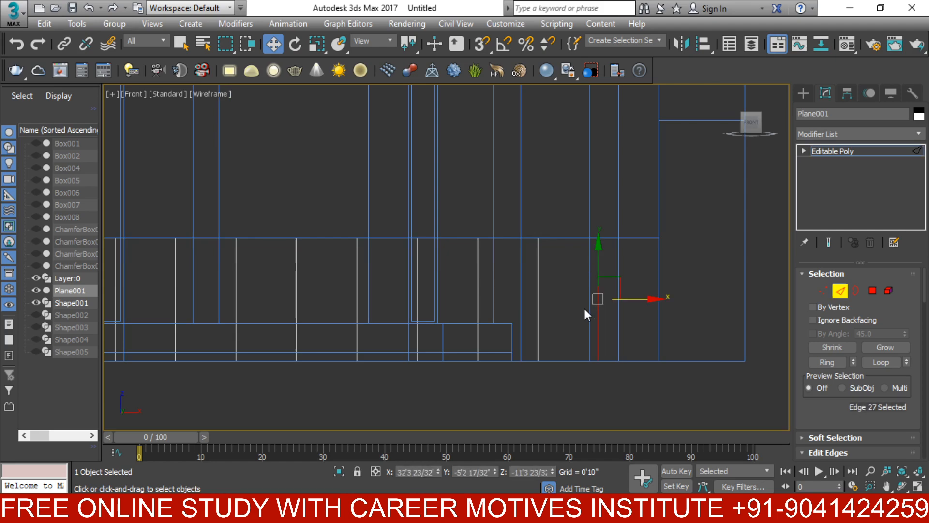
drag(633, 301, 650, 304)
click(560, 309)
drag(573, 300, 626, 309)
drag(463, 328, 463, 327)
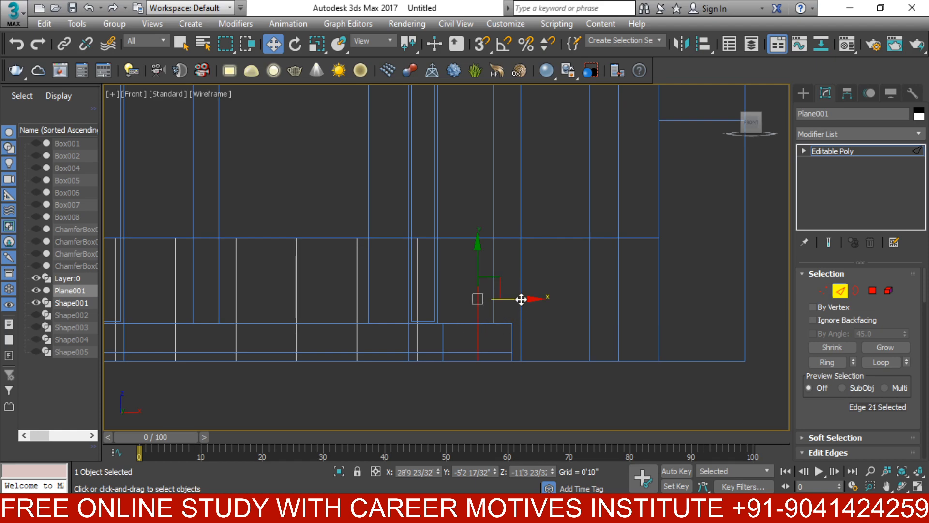
drag(564, 310, 561, 310)
- Move the next two vertical edges, around the second narrow strip, onto the drawing's panel lines
drag(389, 310, 353, 321)
click(463, 265)
drag(463, 265, 406, 291)
drag(463, 303, 539, 291)
middle_drag(385, 302, 455, 325)
drag(460, 310, 475, 326)
middle_drag(422, 343, 490, 358)
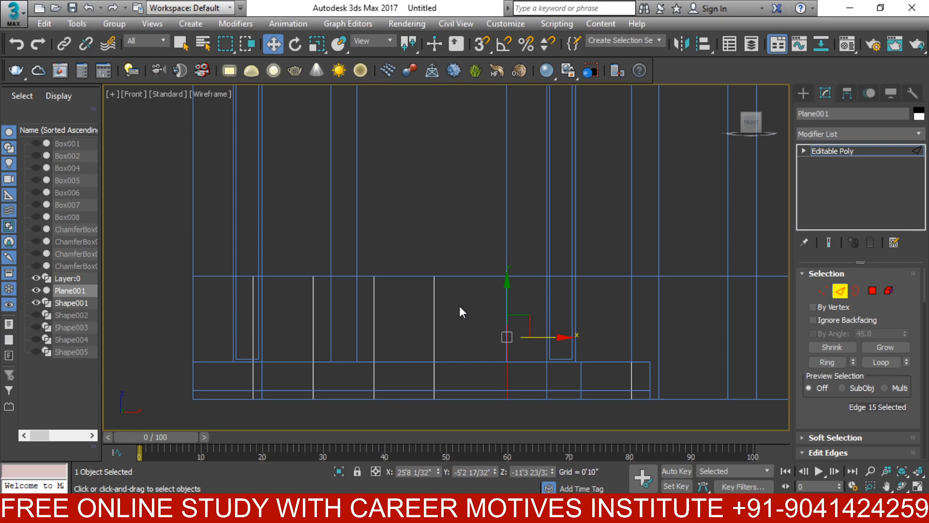
- Move the four remaining vertical edges at the plane's left end onto the drawing's panel lines
double_click(254, 334)
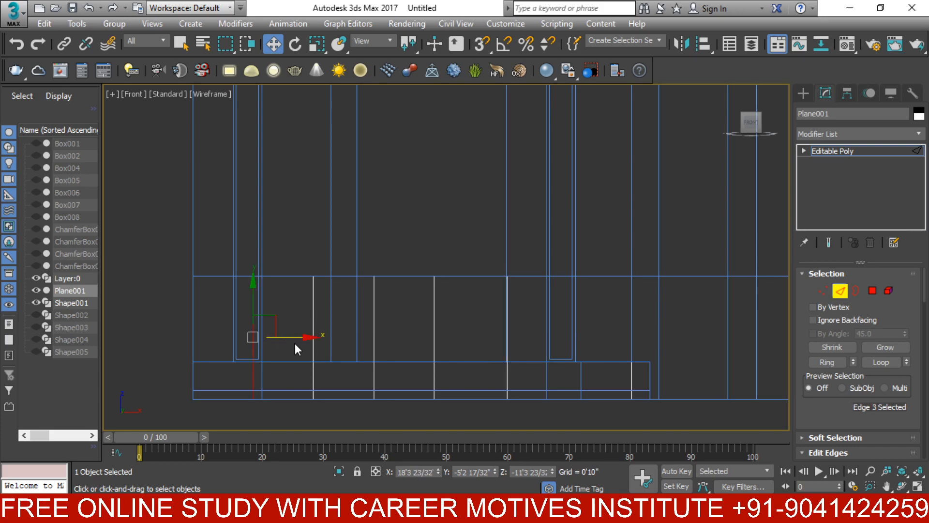
drag(293, 341, 275, 341)
click(314, 314)
drag(359, 338, 312, 347)
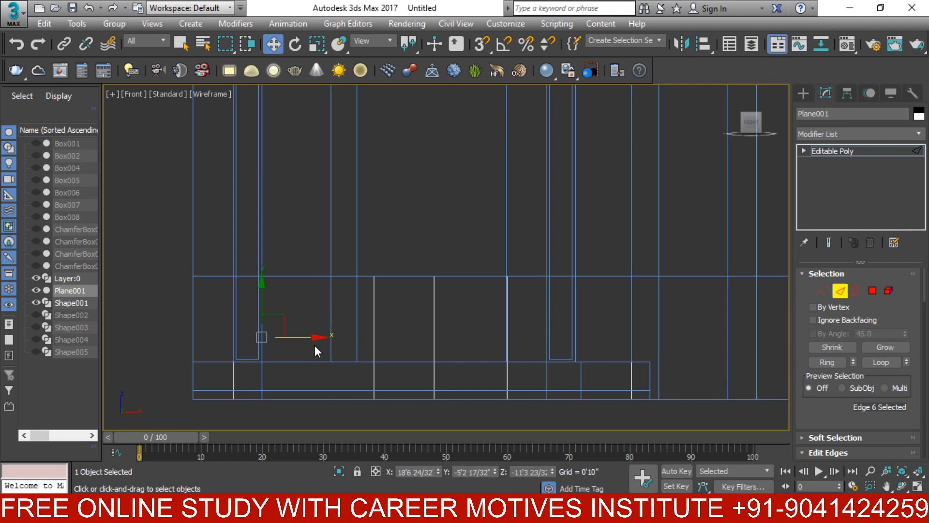
click(374, 313)
drag(417, 334, 358, 348)
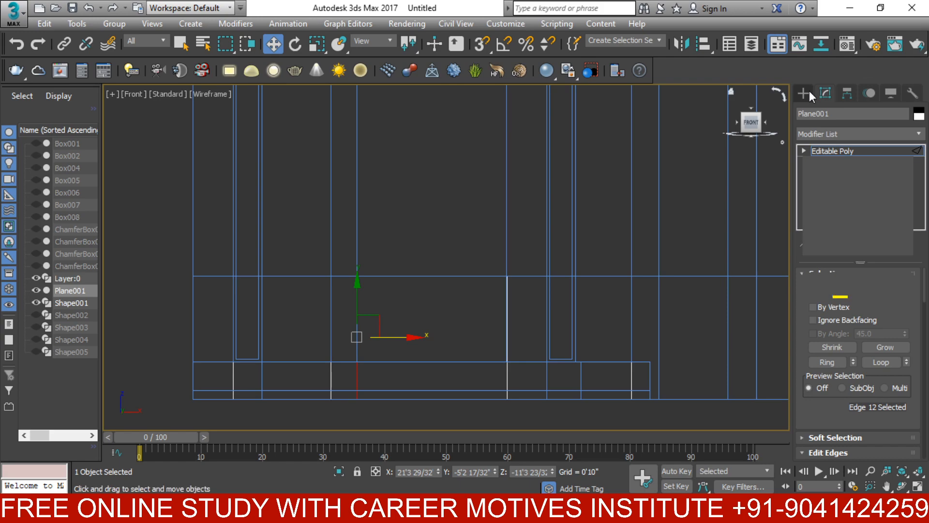
- Leave edge editing and hide everything except the divided lower wall plane
click(803, 93)
middle_drag(430, 276, 441, 296)
right_click(441, 296)
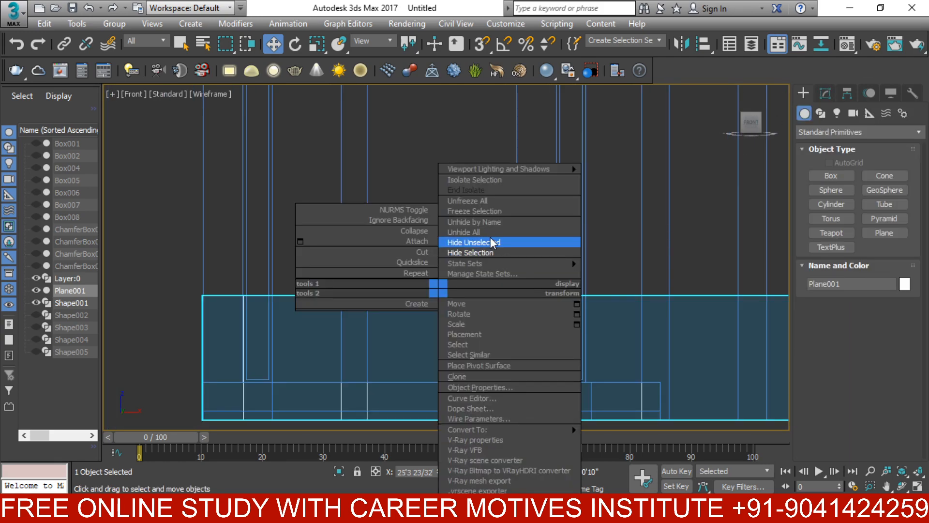
click(475, 243)
scroll(476, 281, down, 3)
middle_drag(579, 306, 505, 286)
scroll(284, 318, up, 2)
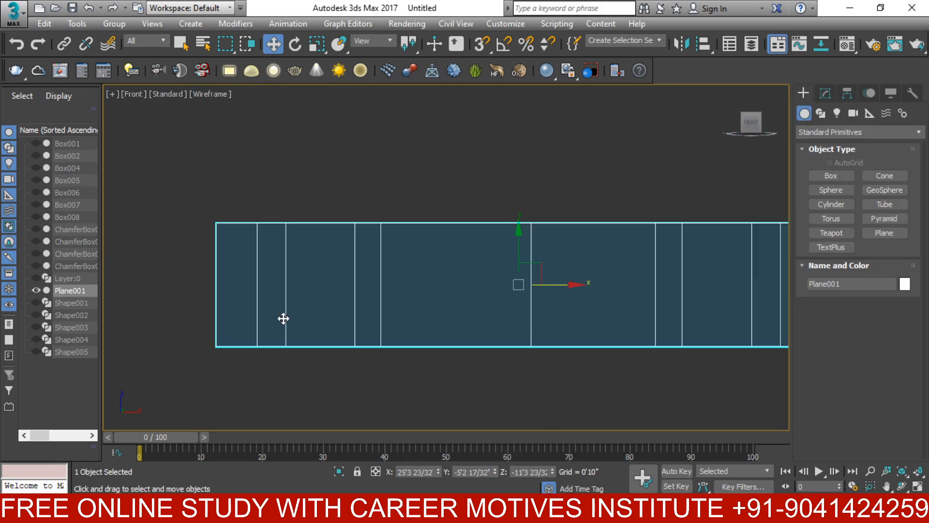
scroll(495, 305, down, 1)
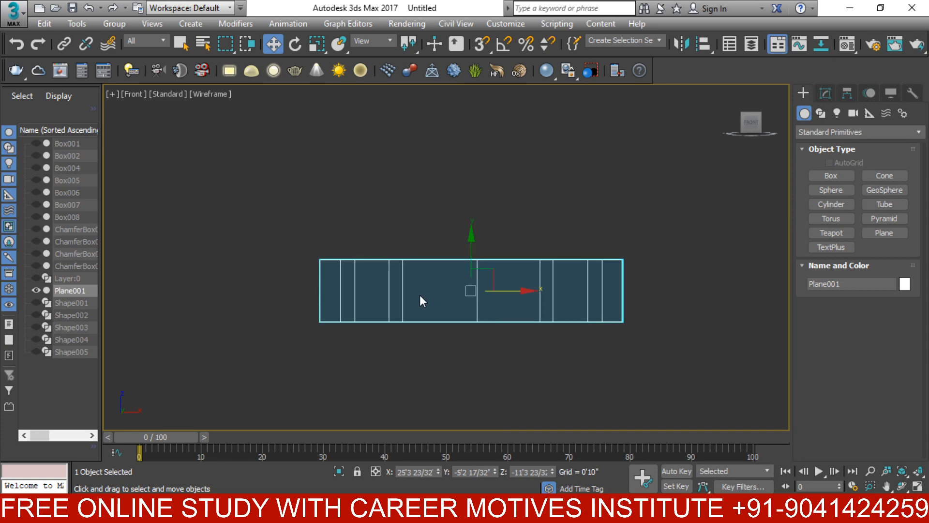
scroll(420, 295, up, 1)
- Apply a Shell modifier to the divided plane to give it thickness
alt+middle_drag(439, 306, 463, 329)
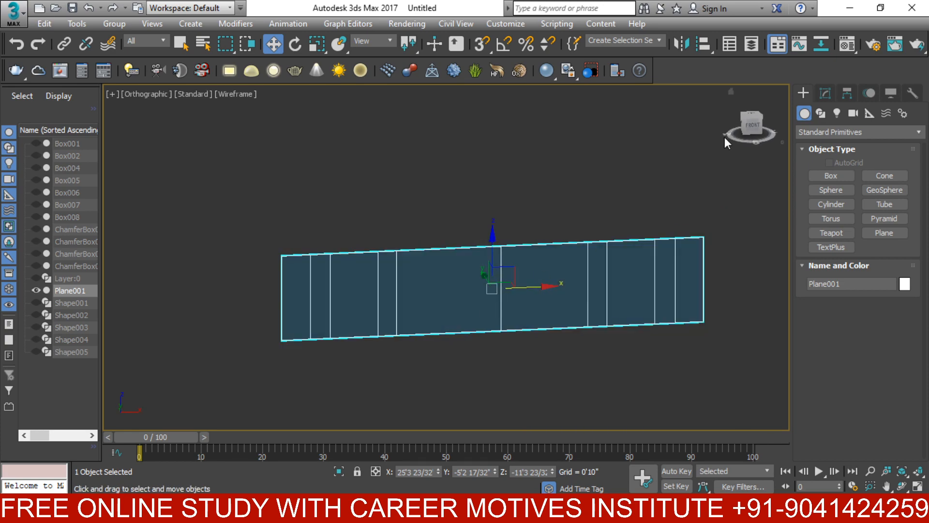
click(825, 94)
click(824, 133)
text(sh)
click(829, 147)
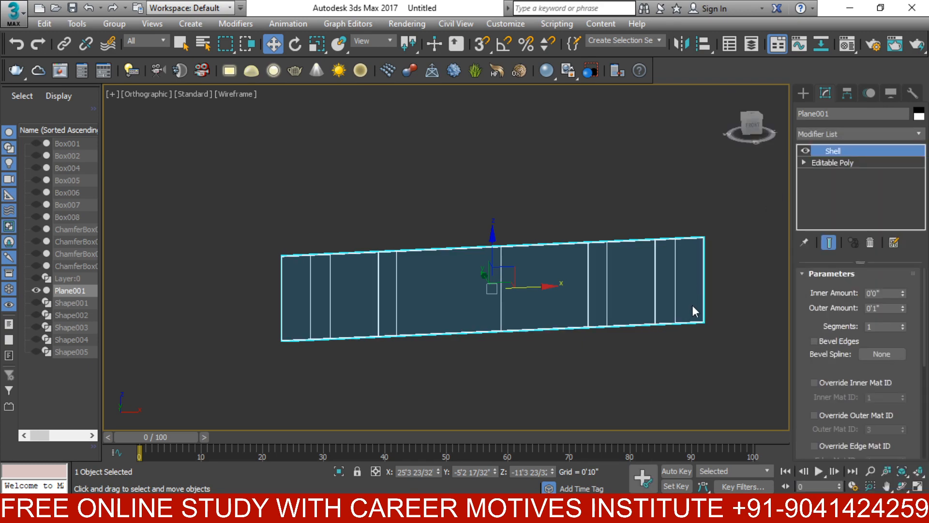
alt+middle_drag(693, 303, 711, 352)
scroll(678, 259, up, 5)
middle_drag(709, 236, 727, 337)
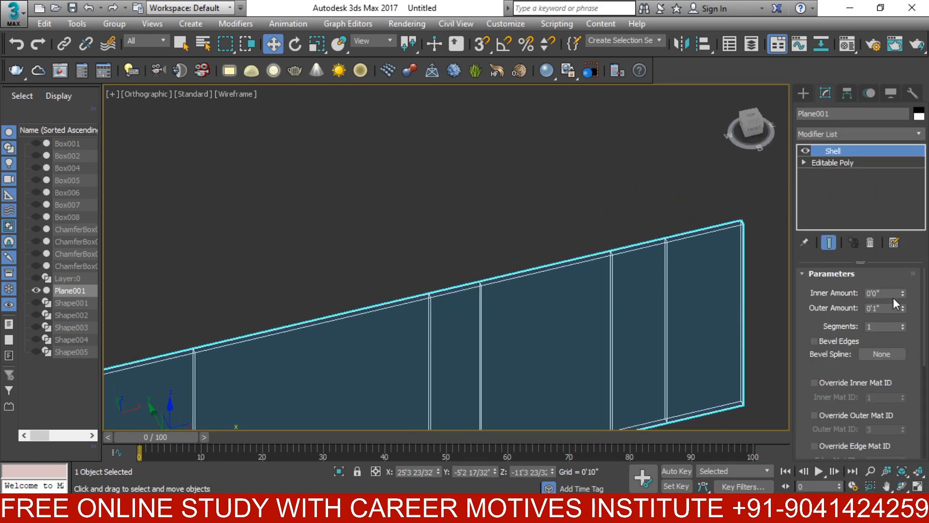
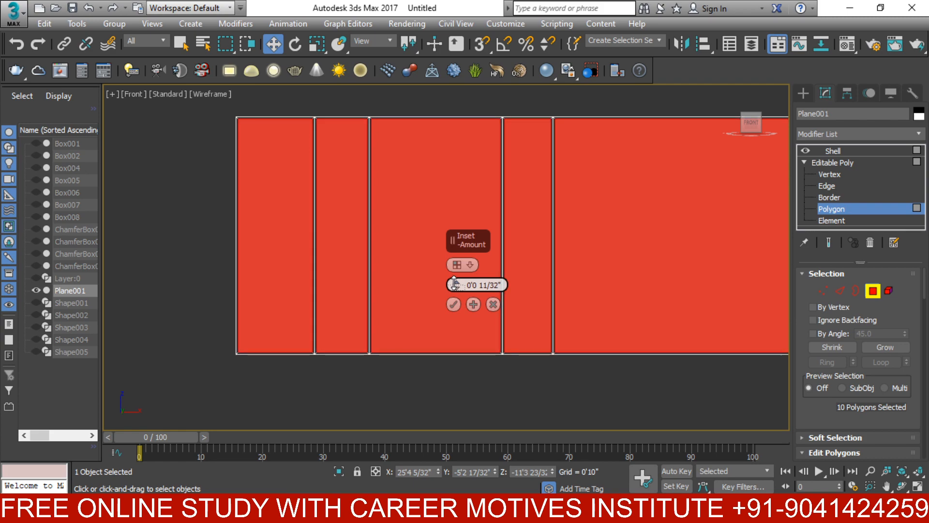
- Inset the ten selected panel polygons by 0'0 11/32"
click(453, 304)
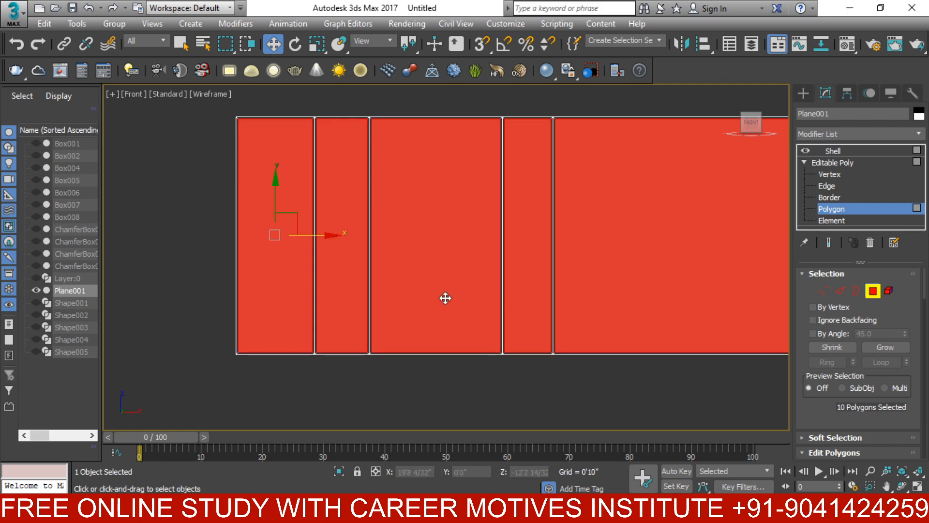
scroll(343, 328, down, 5)
scroll(342, 328, up, 6)
scroll(644, 344, down, 2)
scroll(644, 344, down, 3)
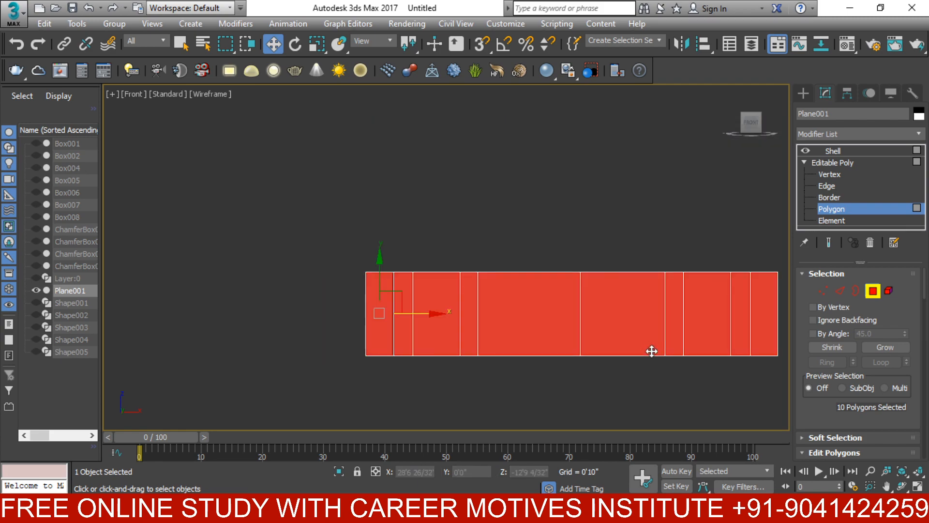
- Detach the ten inset panel polygons as a separate object
alt+middle_drag(651, 352, 692, 393)
scroll(893, 369, down, 10)
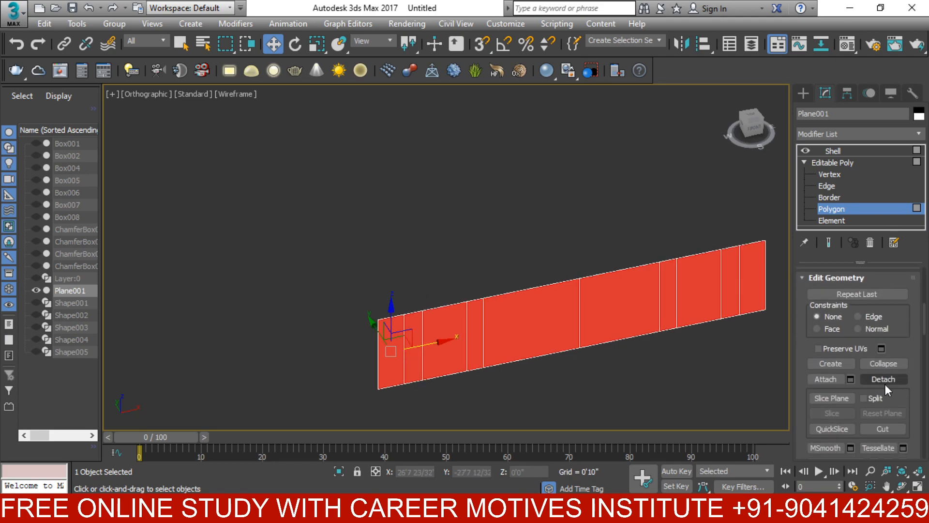
click(884, 381)
click(516, 264)
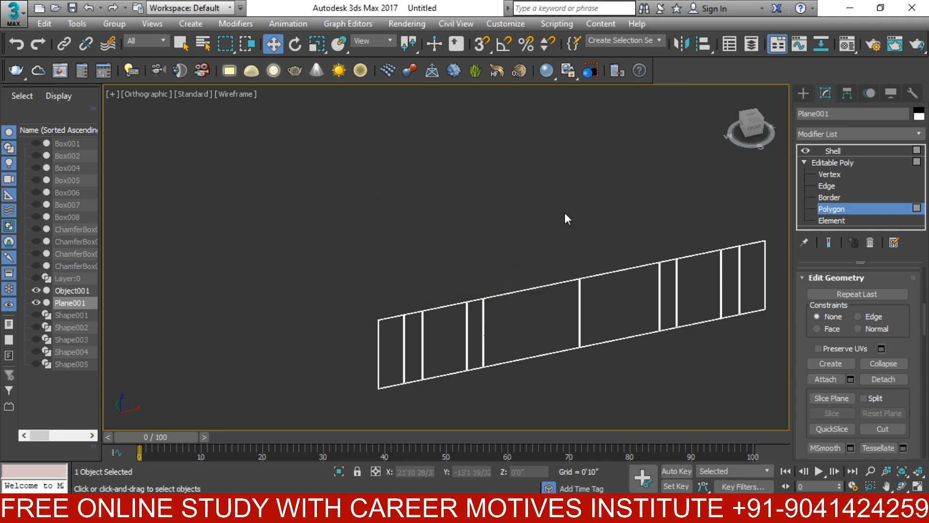
- Leave polygon editing, switch to shaded display, and select the detached panels to show their modifier settings
click(802, 92)
scroll(614, 263, up, 5)
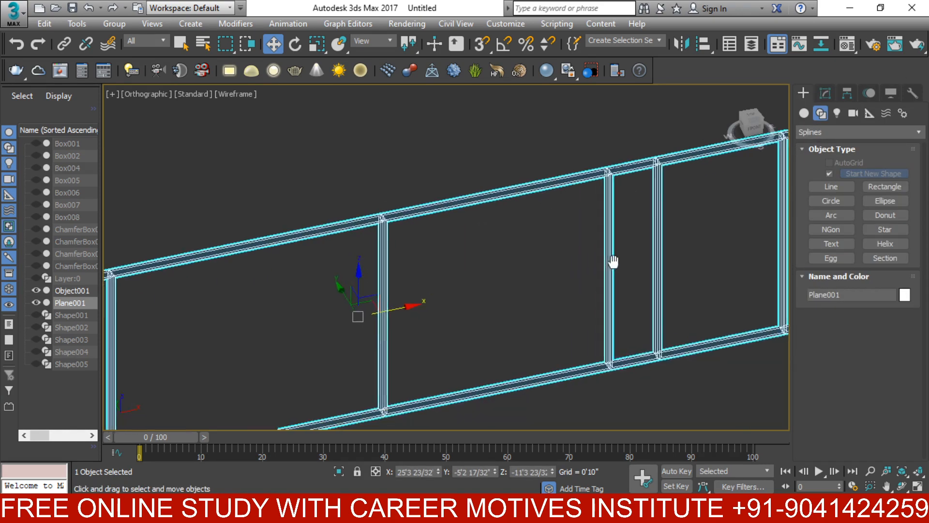
key(F3)
mouse_move(623, 272)
alt+middle_down()
mouse_move(583, 319)
mouse_move(554, 246)
alt+middle_up()
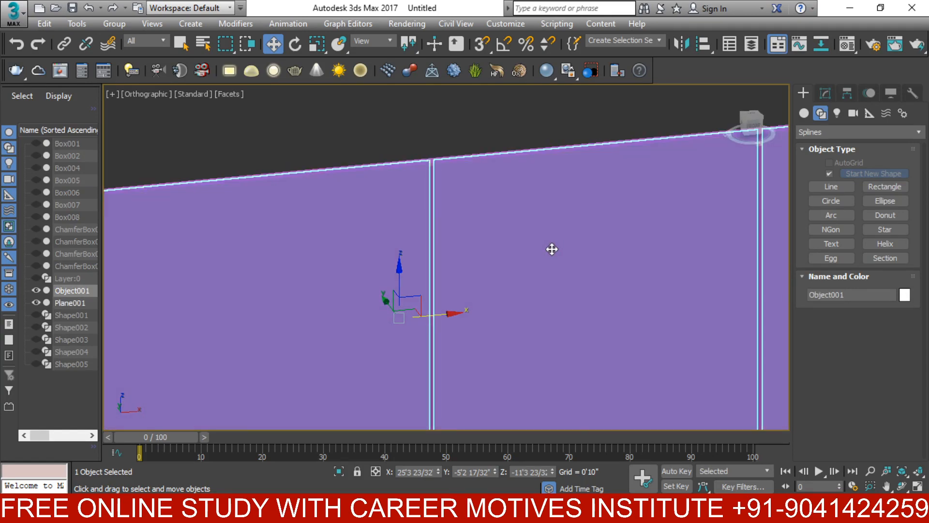
scroll(552, 249, down, 2)
click(824, 88)
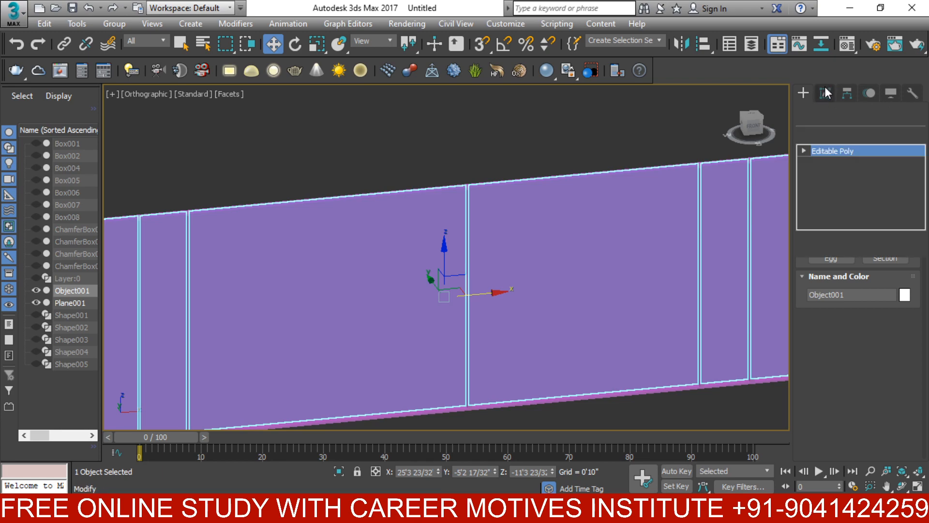
- Apply a Shell modifier to the detached panels with an outer amount of 0'1 17/32"
click(833, 130)
scroll(828, 132, down, 15)
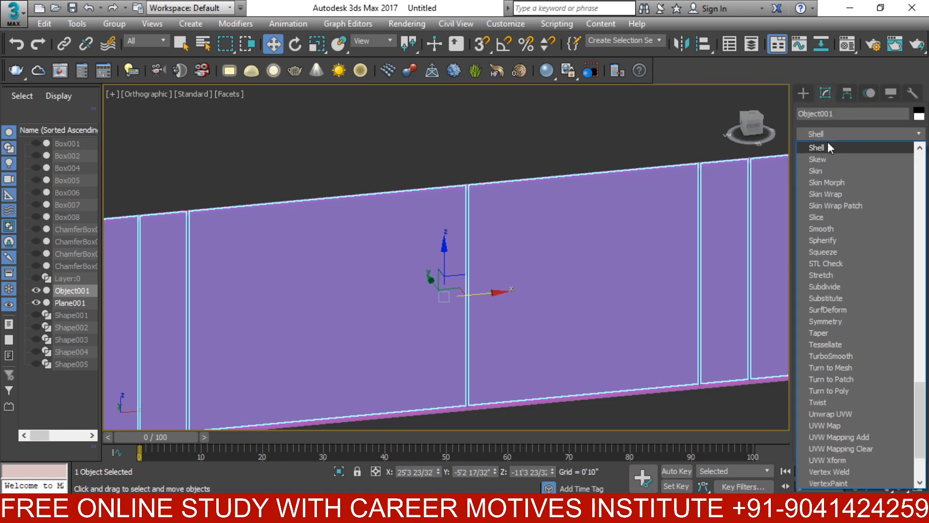
click(827, 143)
alt+middle_drag(612, 220, 658, 339)
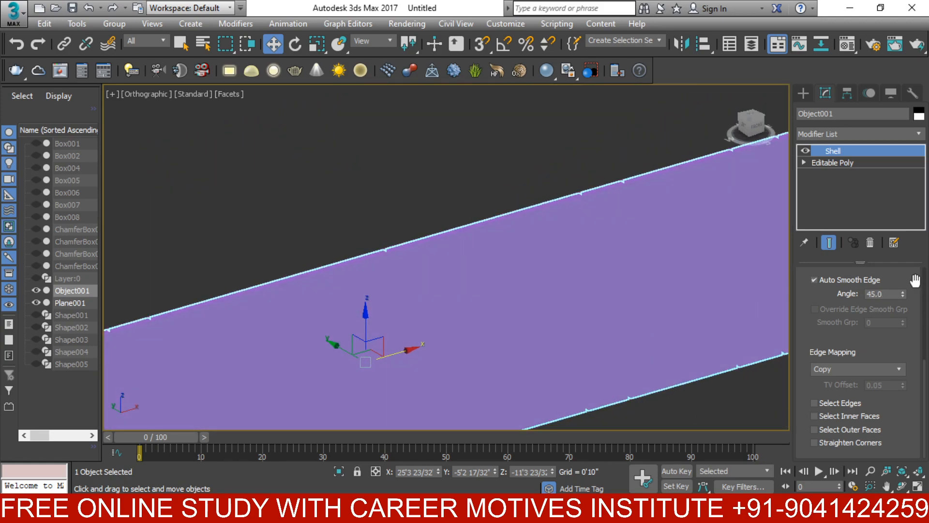
scroll(915, 281, up, 5)
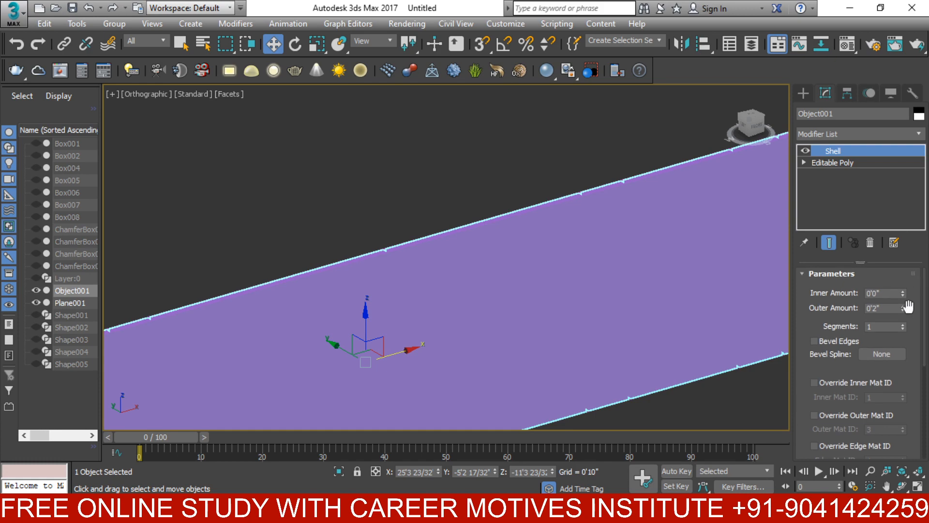
drag(904, 308, 913, 341)
click(702, 405)
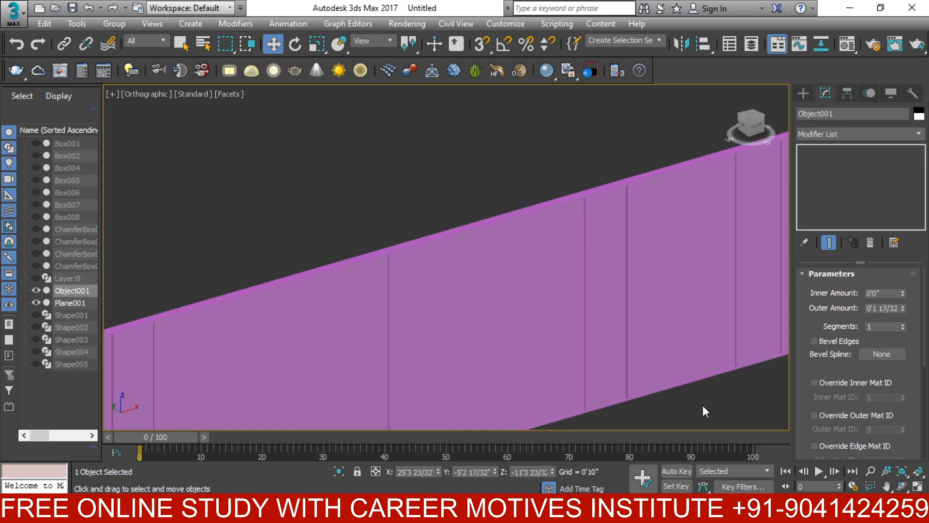
- Examine the shelled wall panels and the joints between them from several angles
scroll(697, 403, down, 6)
middle_drag(693, 400, 680, 338)
scroll(674, 332, down, 2)
alt+middle_drag(635, 365, 582, 347)
scroll(581, 346, down, 1)
middle_drag(671, 363, 434, 233)
scroll(497, 270, up, 4)
scroll(512, 240, up, 4)
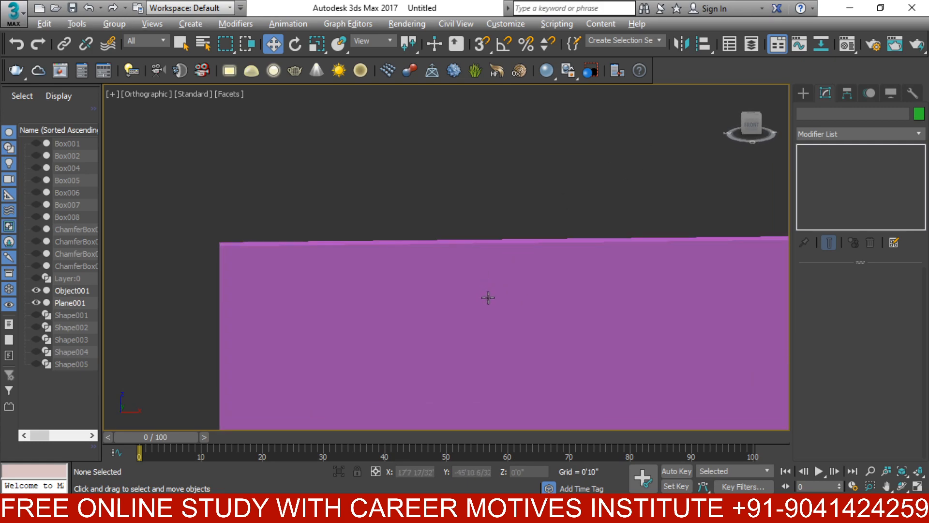
alt+middle_drag(488, 296, 511, 322)
scroll(493, 291, down, 4)
middle_drag(446, 213, 504, 303)
scroll(456, 170, up, 5)
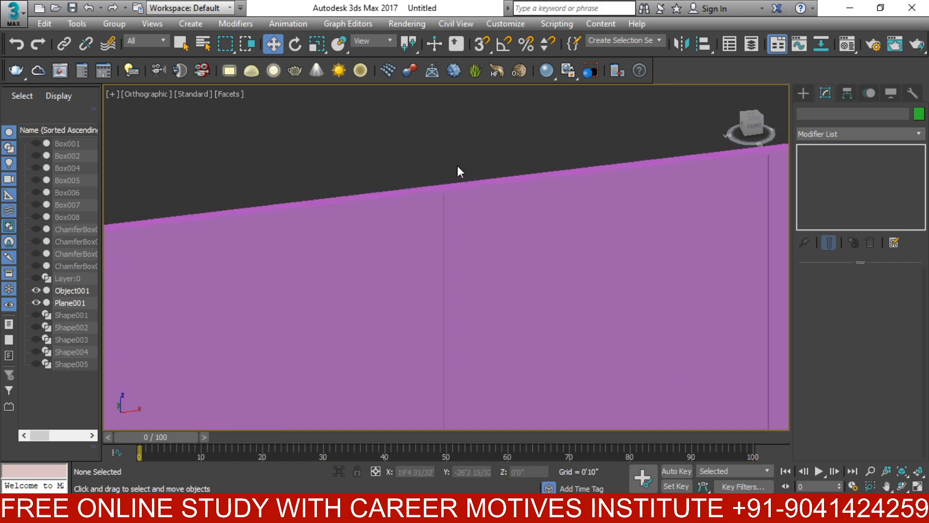
- Delete the shelled frame plane behind the panels, keeping only the detached panels
click(430, 218)
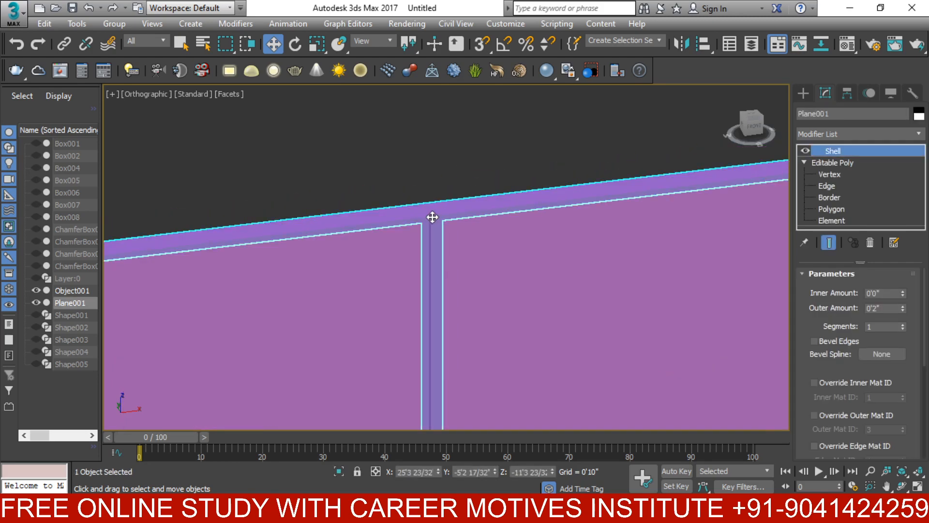
key(Delete)
scroll(488, 278, down, 6)
middle_drag(602, 353, 494, 290)
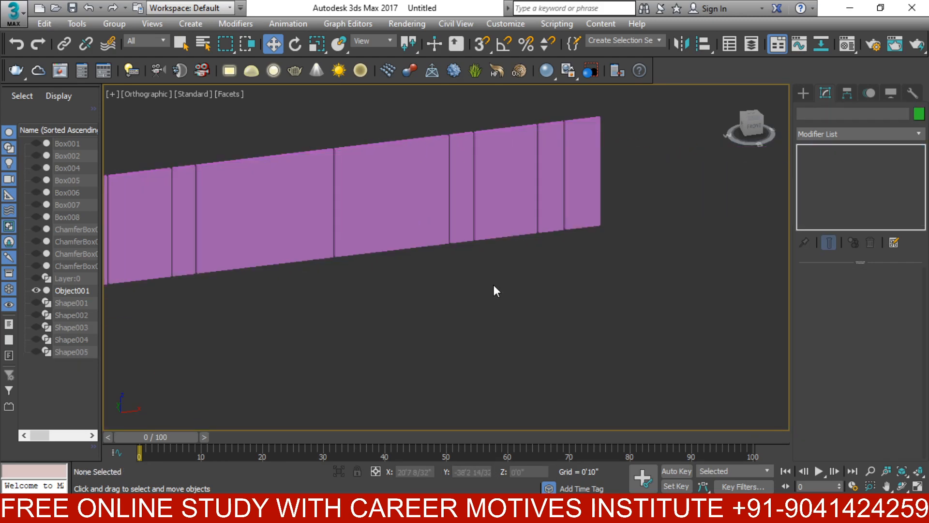
middle_drag(277, 293, 483, 321)
scroll(504, 312, down, 2)
scroll(483, 320, down, 2)
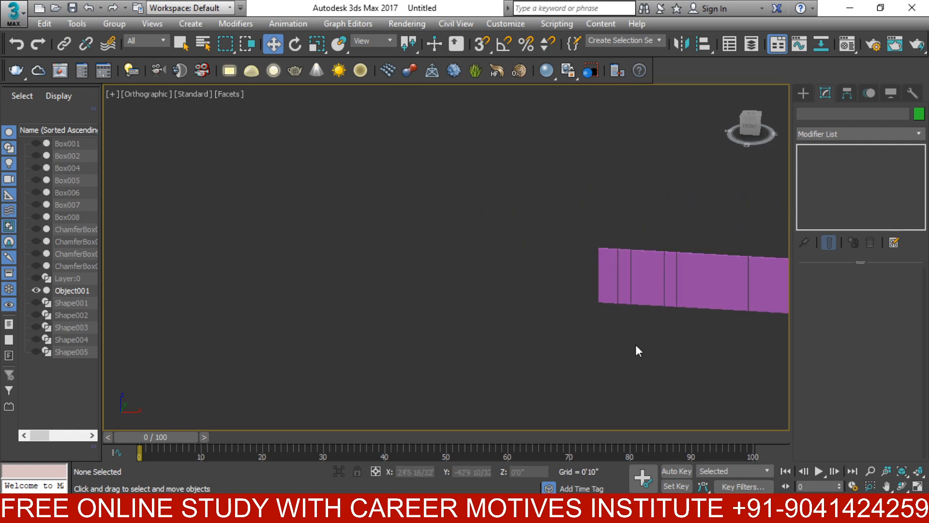
middle_drag(636, 345, 259, 296)
scroll(364, 291, up, 3)
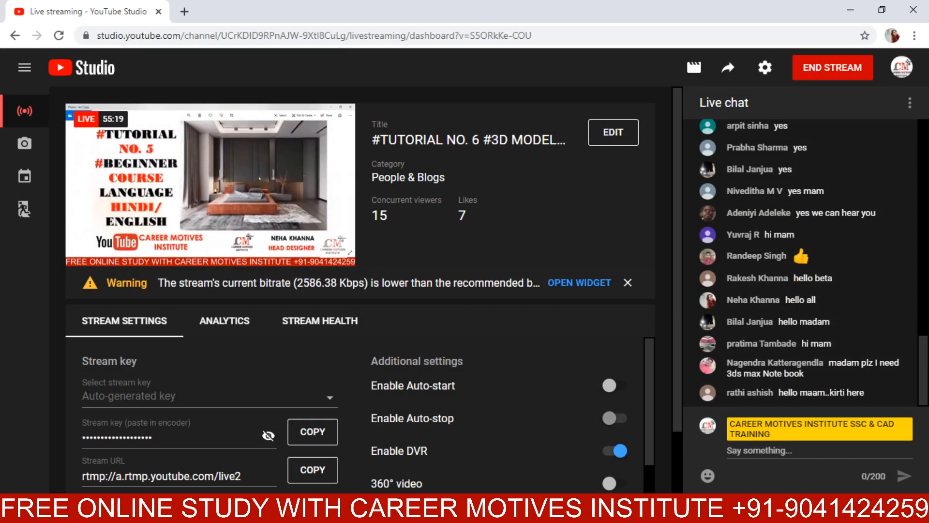
- Switch back to 3ds Max, set the Front view, and unhide all scene objects
click(483, 508)
middle_drag(573, 298, 550, 330)
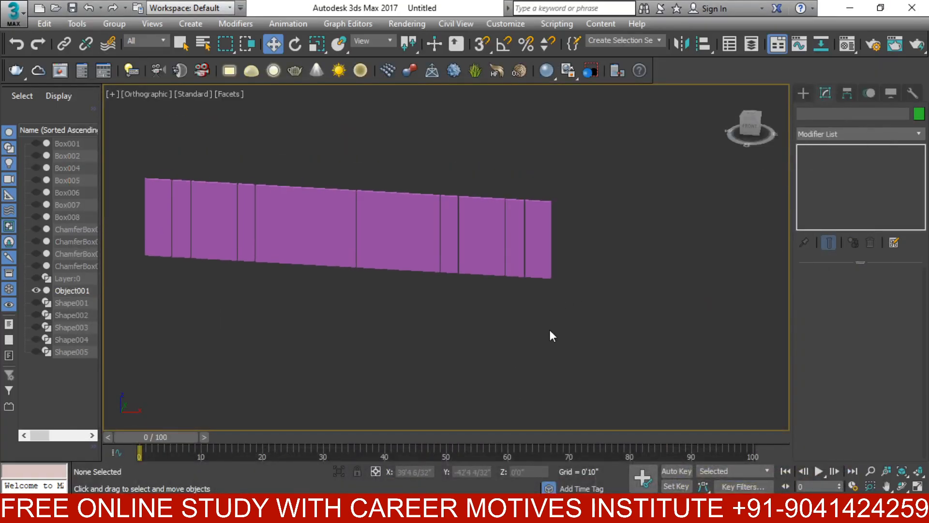
key(f)
scroll(544, 324, down, 6)
right_click(553, 292)
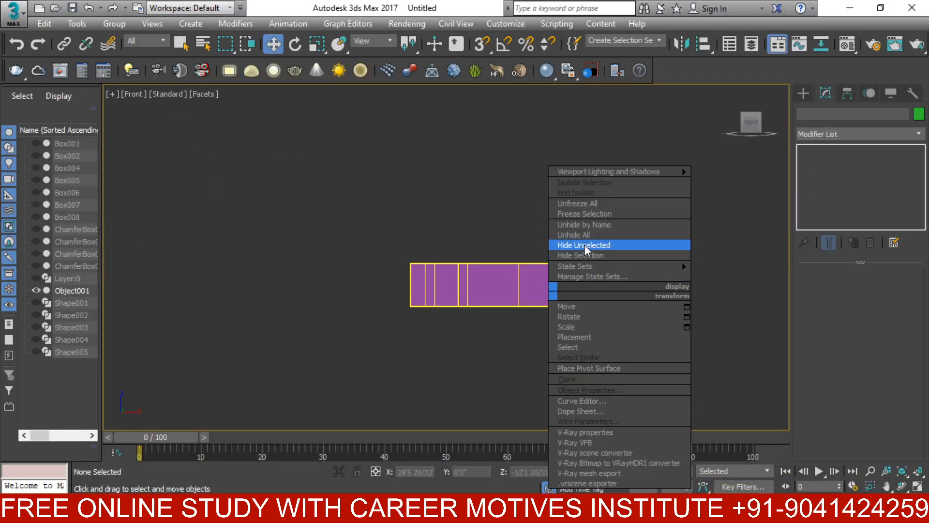
click(595, 235)
scroll(582, 232, up, 4)
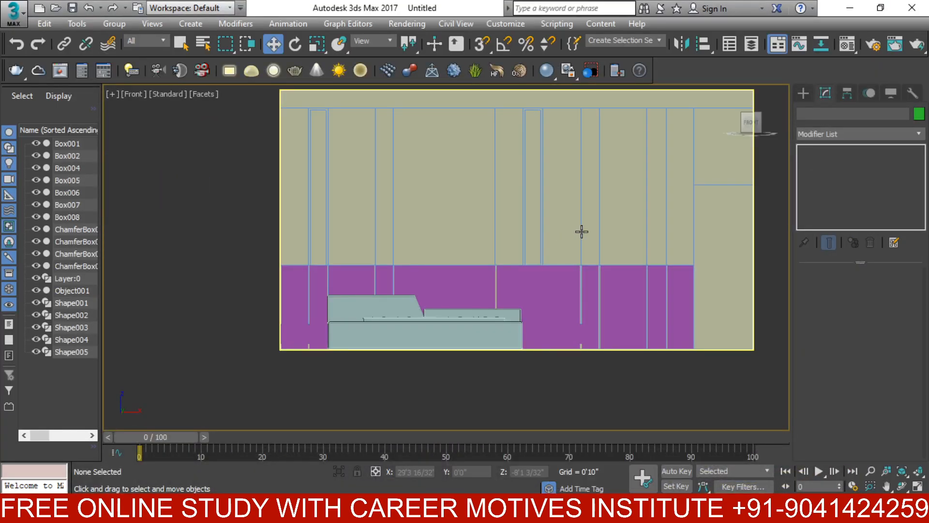
- Hide the large back wall box so the elevation linework behind it can be used
click(581, 232)
right_click(578, 226)
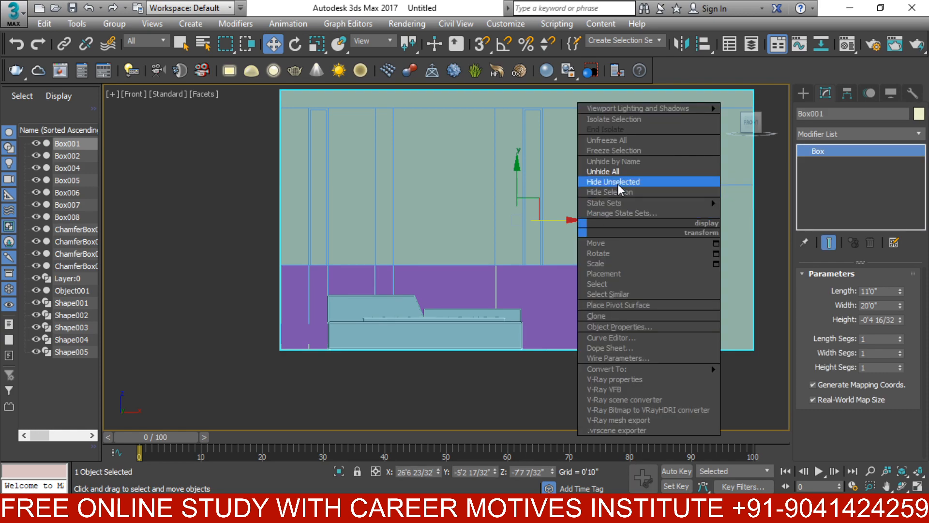
right_click(557, 174)
click(600, 134)
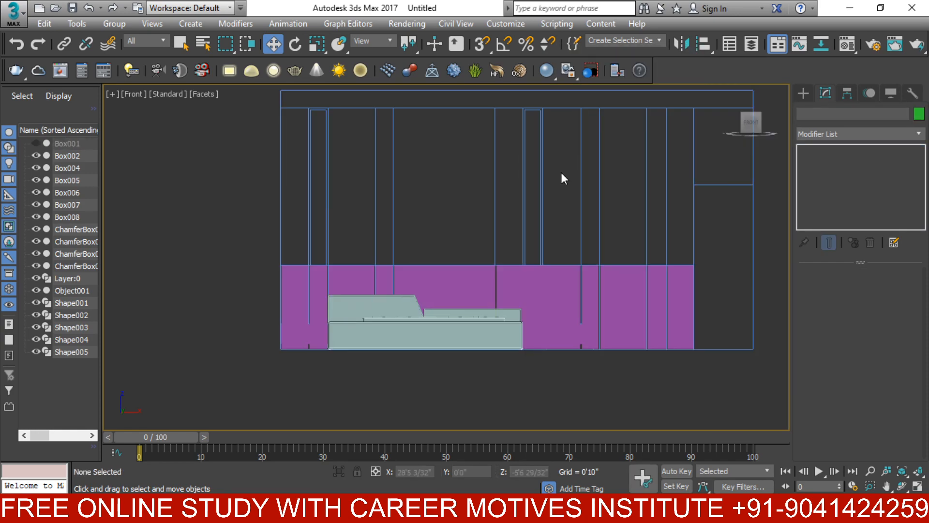
- Move the shelled panel object along X, clear of the bed and the wall elevation drawing
click(524, 194)
click(538, 312)
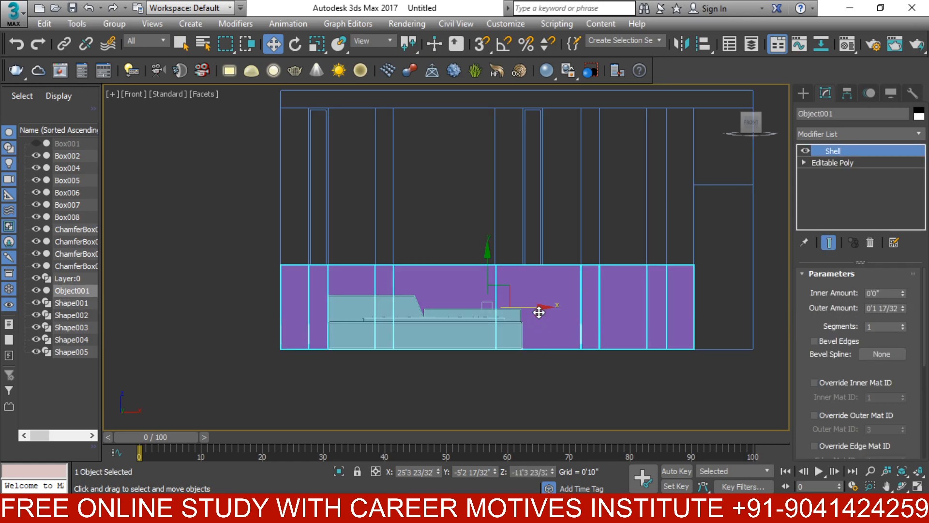
scroll(538, 312, down, 2)
drag(539, 312, 126, 312)
- Select the wall elevation drawing and hide all other objects
right_click(518, 248)
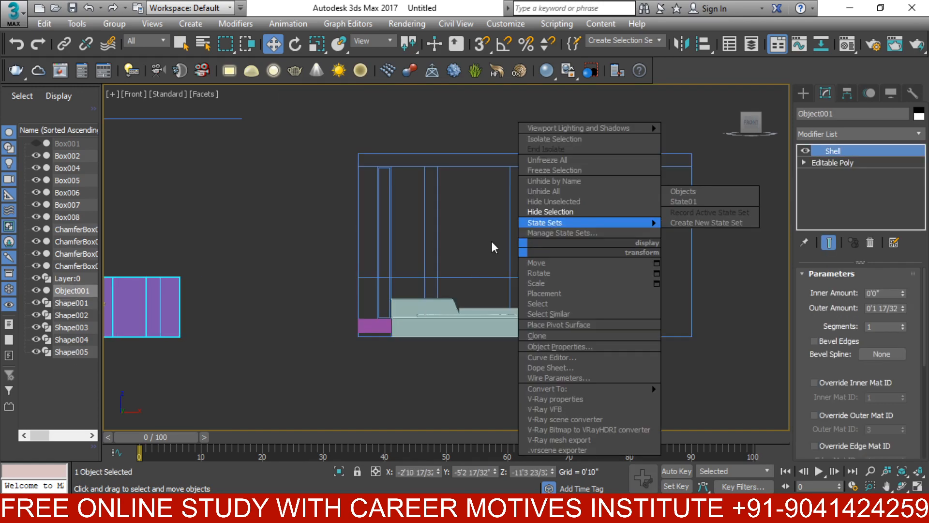
click(471, 230)
drag(471, 230, 436, 243)
right_click(436, 244)
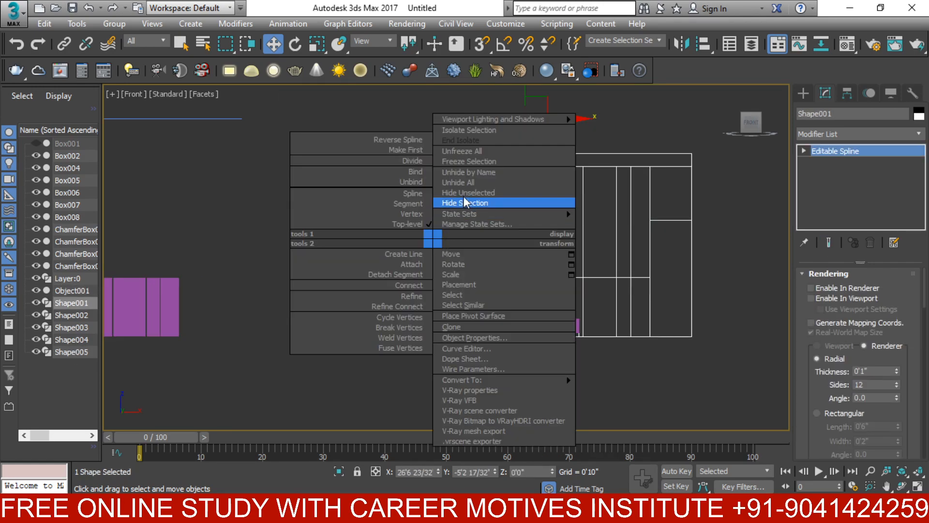
click(467, 193)
scroll(527, 235, down, 1)
middle_drag(624, 331, 629, 335)
scroll(726, 223, up, 1)
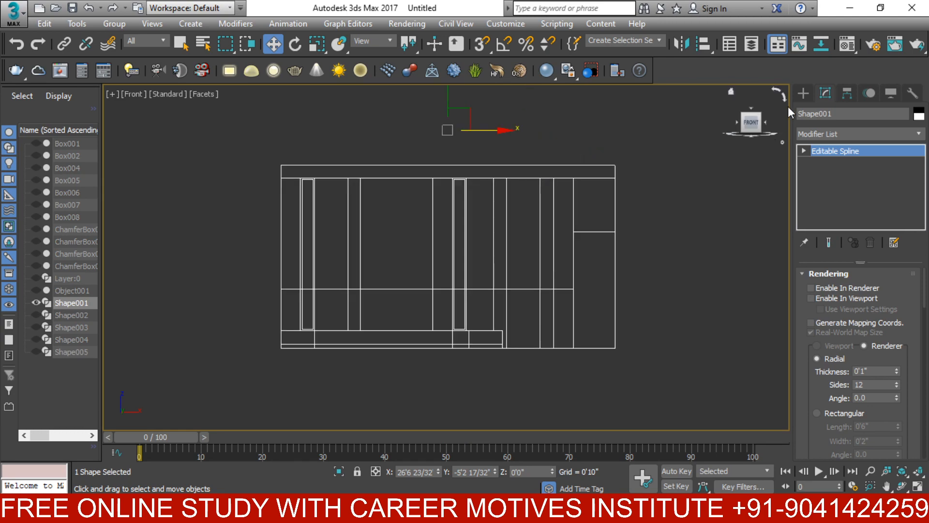
- With snapping on, create a 3'7" by 17'6" plane with 10 width segments over the elevation's lower wall area
click(804, 93)
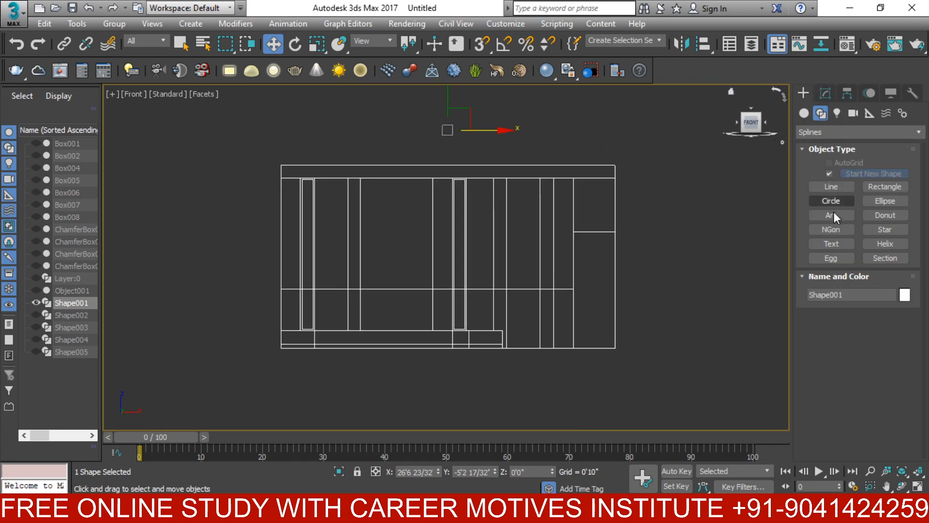
click(804, 114)
click(884, 233)
scroll(390, 242, up, 2)
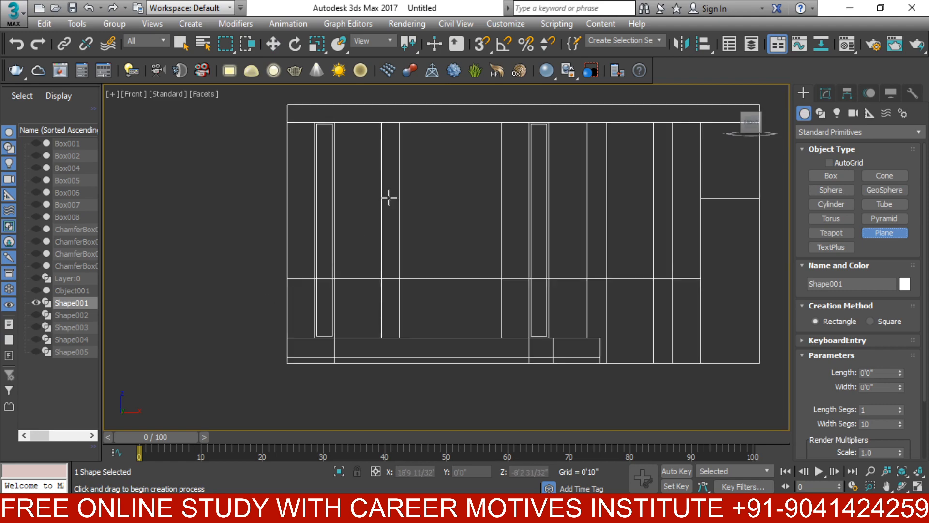
click(482, 43)
drag(287, 279, 345, 292)
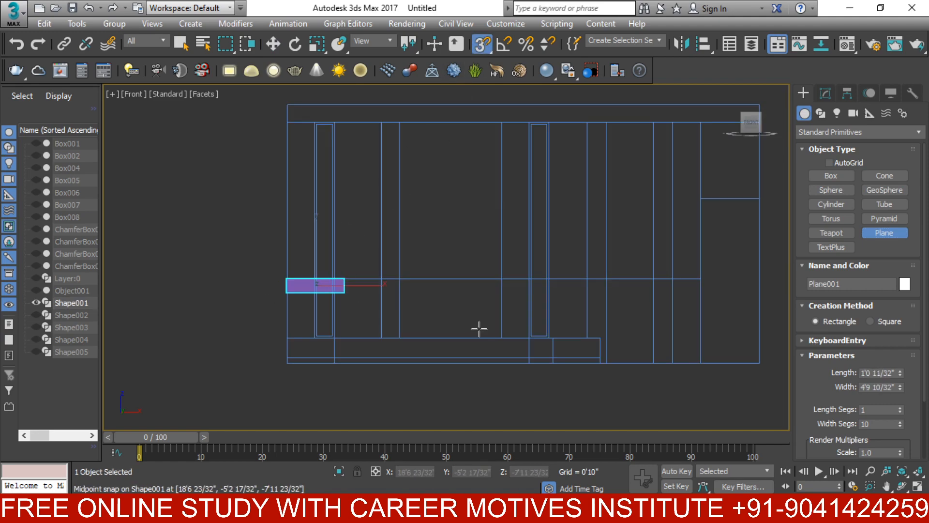
drag(479, 329, 701, 363)
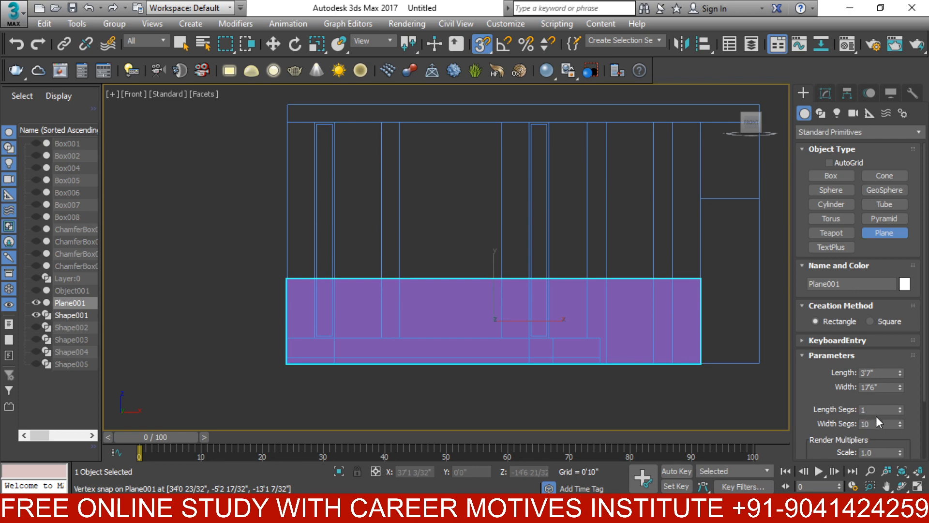
key(F3)
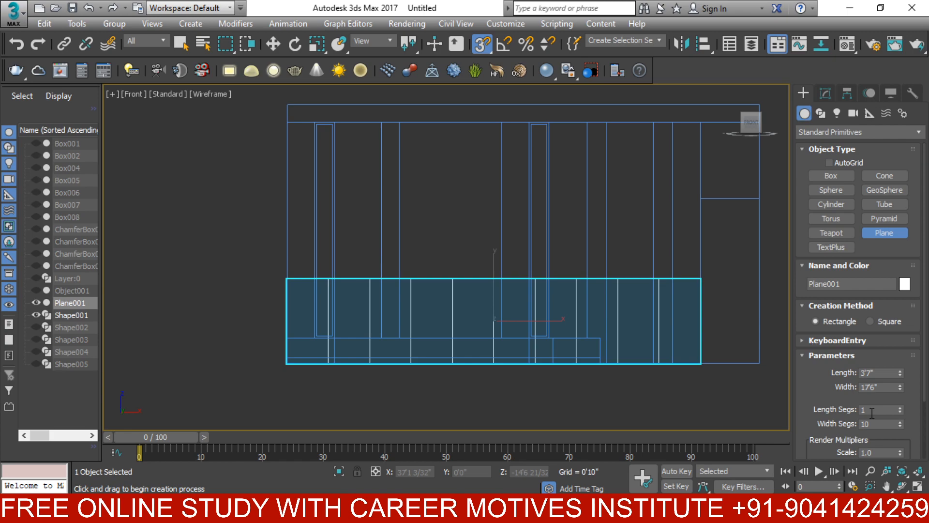
key(F3)
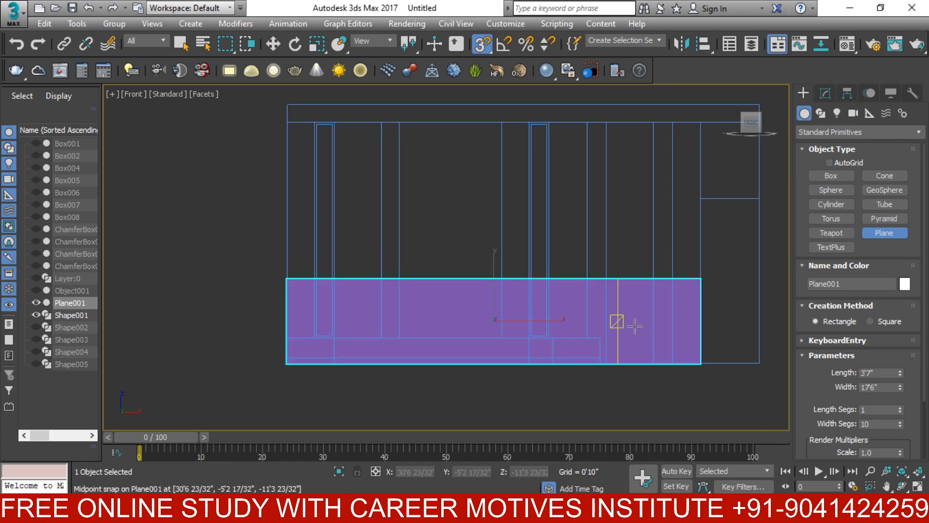
- Convert the new plane to an Editable Poly and enter edge editing
click(825, 94)
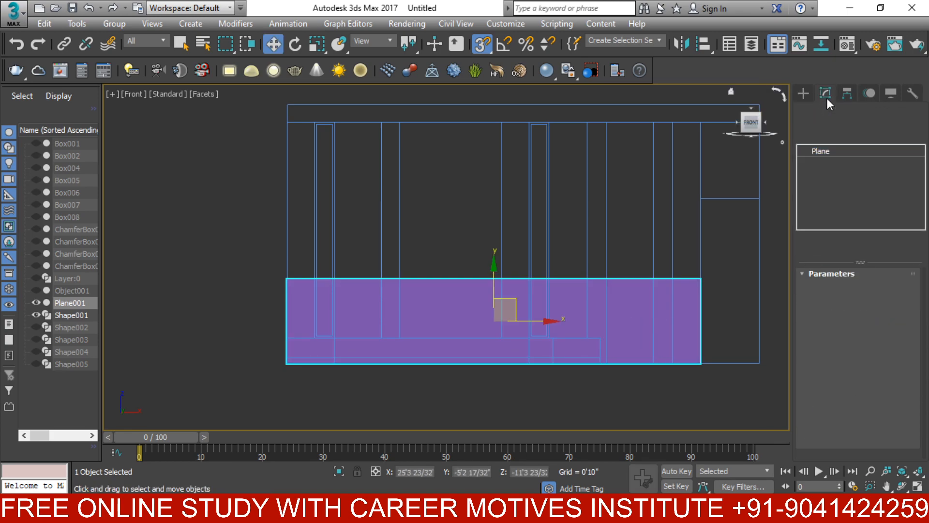
right_click(642, 326)
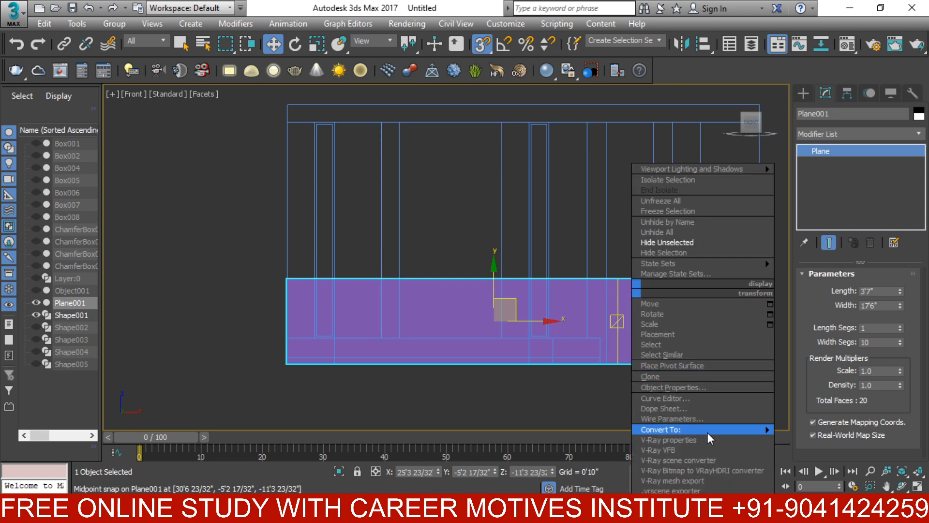
mouse_move(723, 431)
click(845, 442)
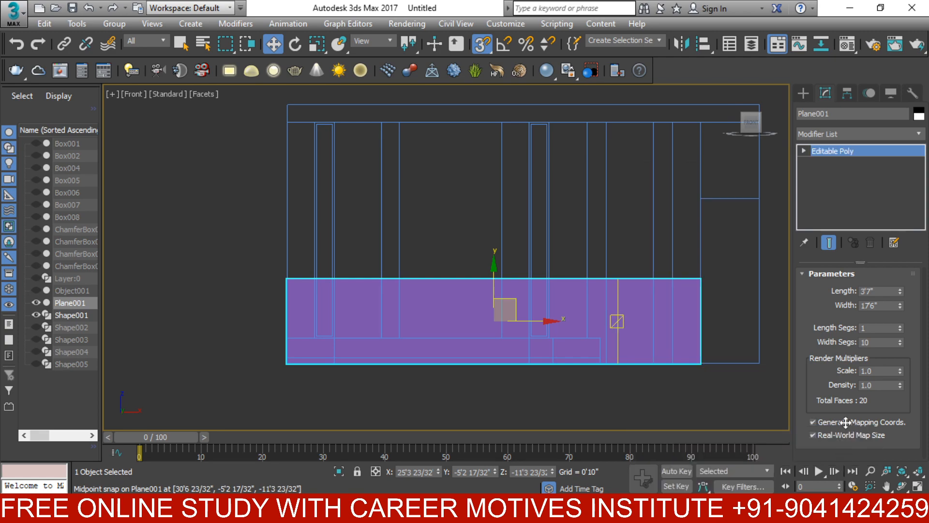
click(839, 292)
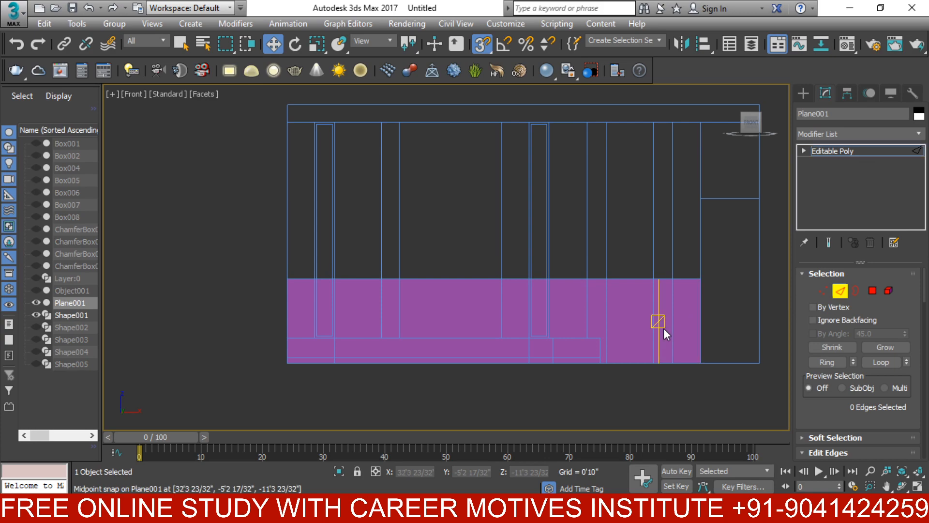
- In wireframe with snapping off, move the plane's last inner vertical edge along X onto the nearest elevation line to its right
scroll(629, 349, up, 3)
key(F3)
middle_drag(556, 336, 531, 312)
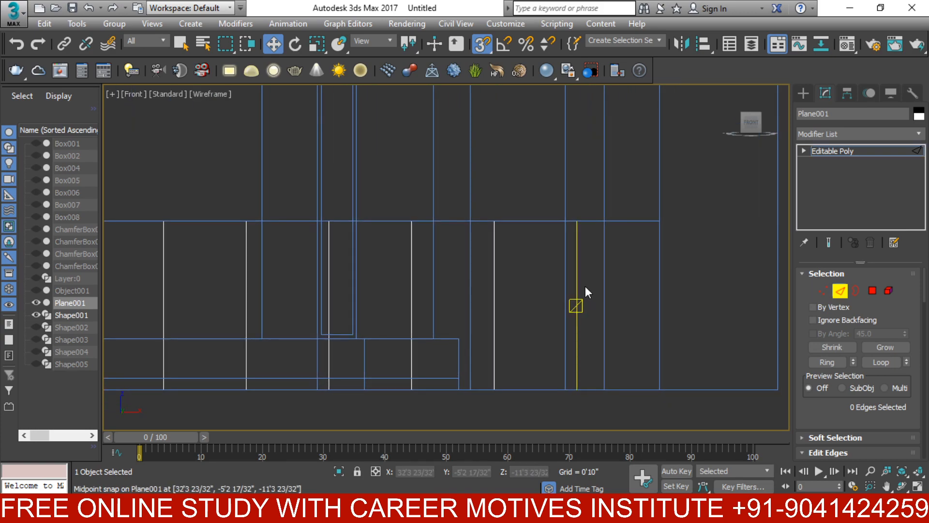
click(585, 286)
key(s)
drag(607, 304, 616, 307)
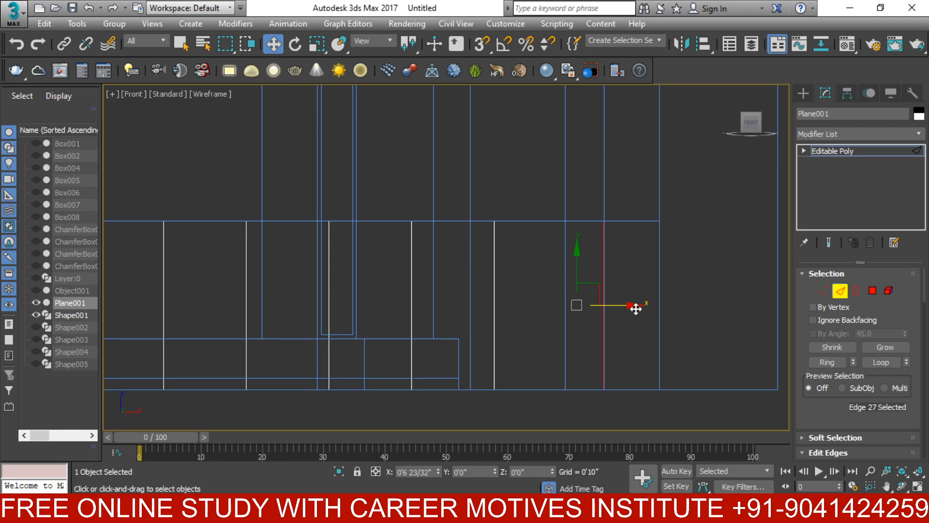
scroll(623, 292, up, 5)
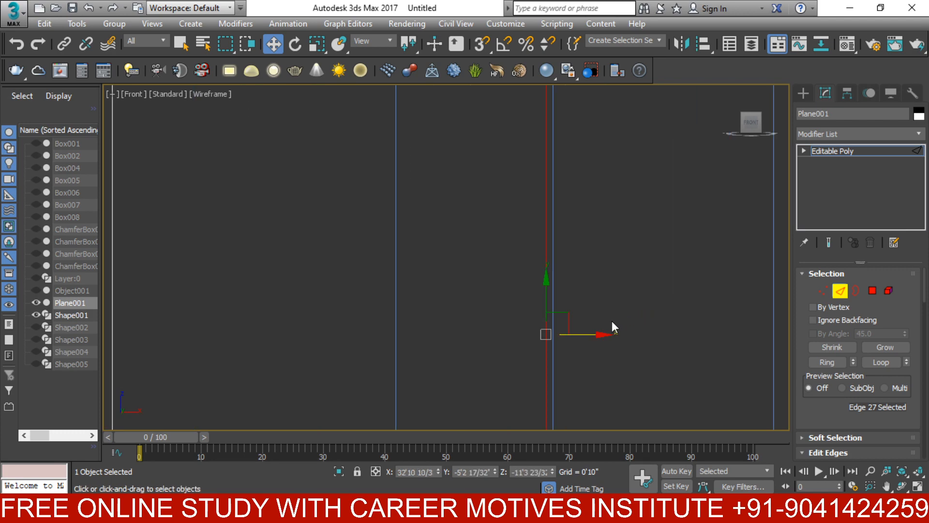
scroll(444, 274, down, 5)
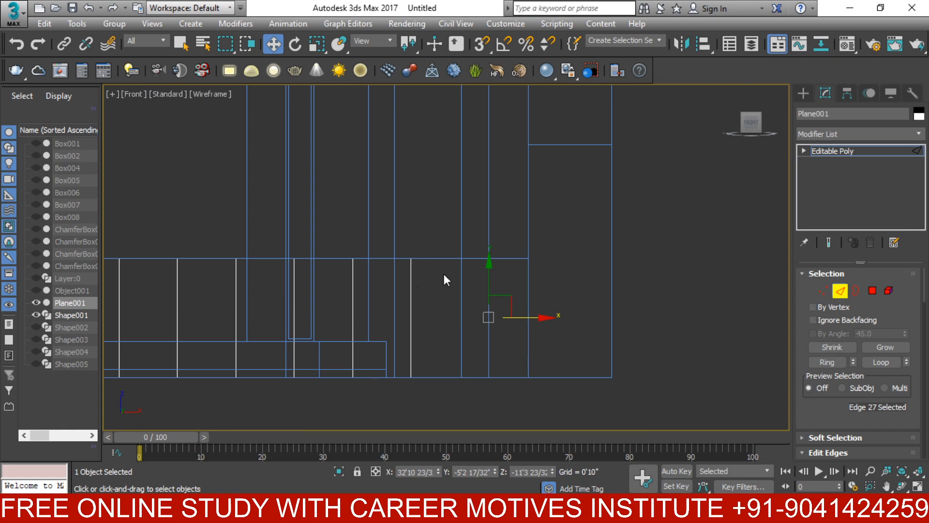
- Move the plane's second and third inner vertical edges from its right end along X onto the elevation lines to their right
drag(454, 318, 504, 328)
middle_drag(399, 340, 448, 355)
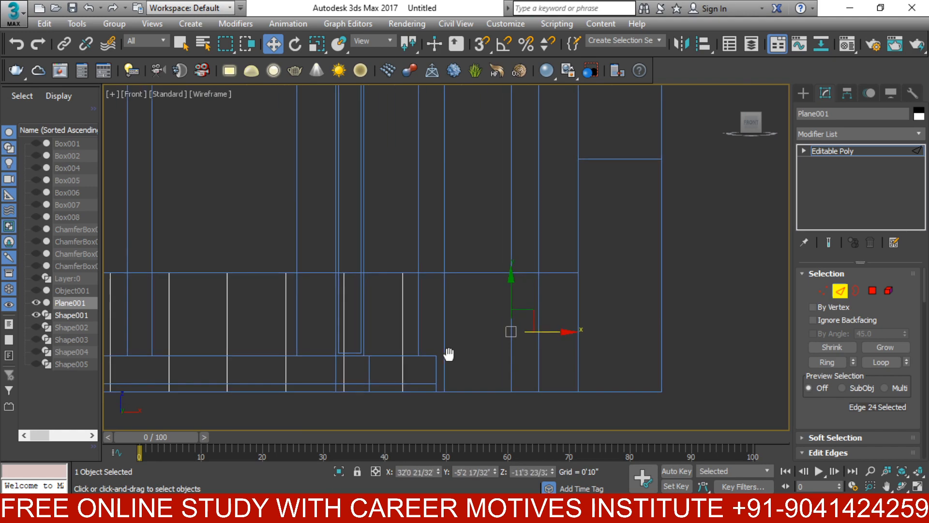
click(403, 347)
scroll(438, 333, up, 3)
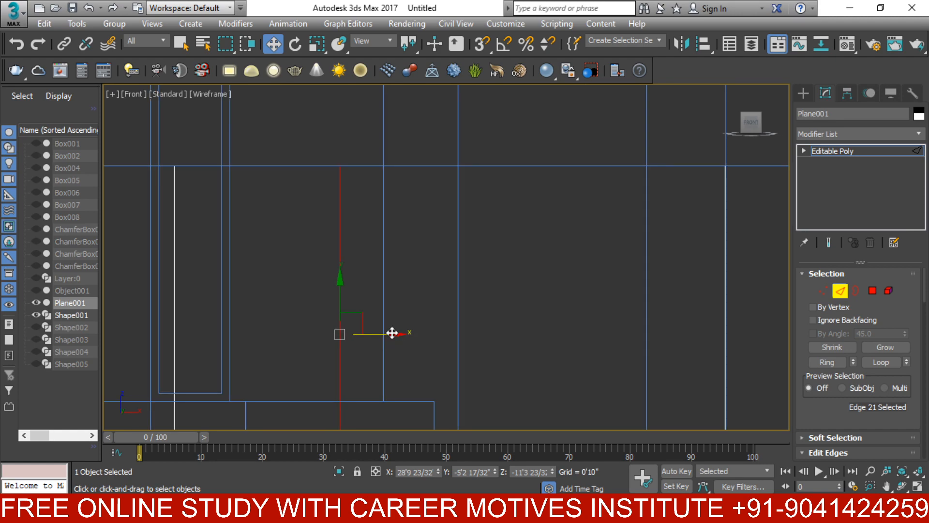
drag(392, 333, 472, 338)
scroll(470, 341, up, 3)
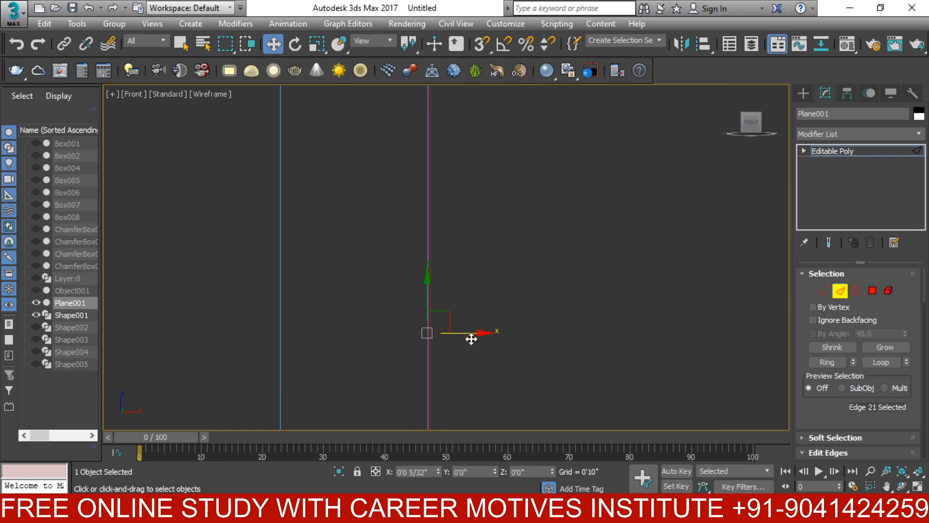
- Move the plane's fourth inner vertical edge from its right end along X to align exactly with the next elevation line
scroll(390, 325, down, 3)
middle_drag(350, 318, 605, 331)
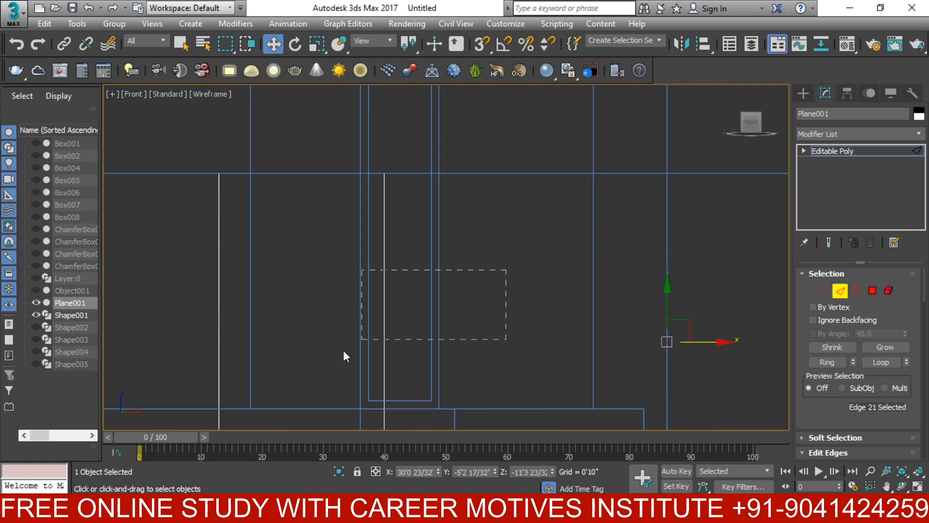
drag(344, 350, 342, 351)
drag(438, 340, 644, 348)
scroll(629, 339, up, 5)
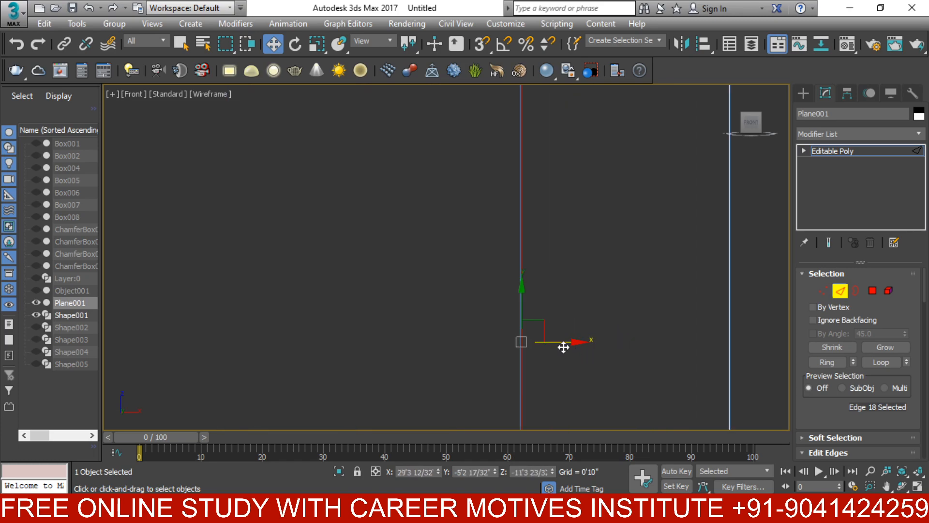
drag(560, 347, 561, 350)
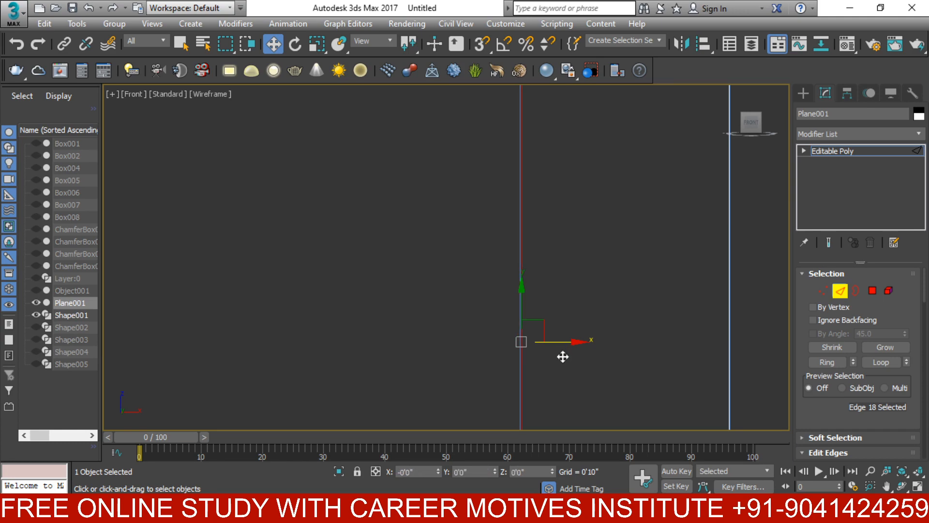
drag(562, 358, 560, 358)
- Try placing the next three inner vertical edges along X on both sides of the narrow tall frame and the line left of it
scroll(502, 353, down, 6)
middle_drag(463, 328, 619, 303)
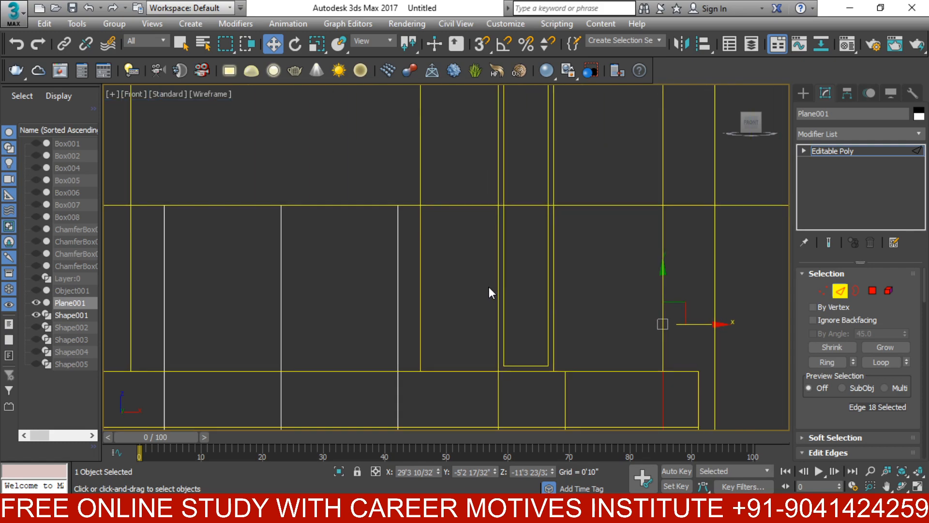
click(401, 302)
drag(449, 326, 598, 335)
scroll(435, 300, down, 2)
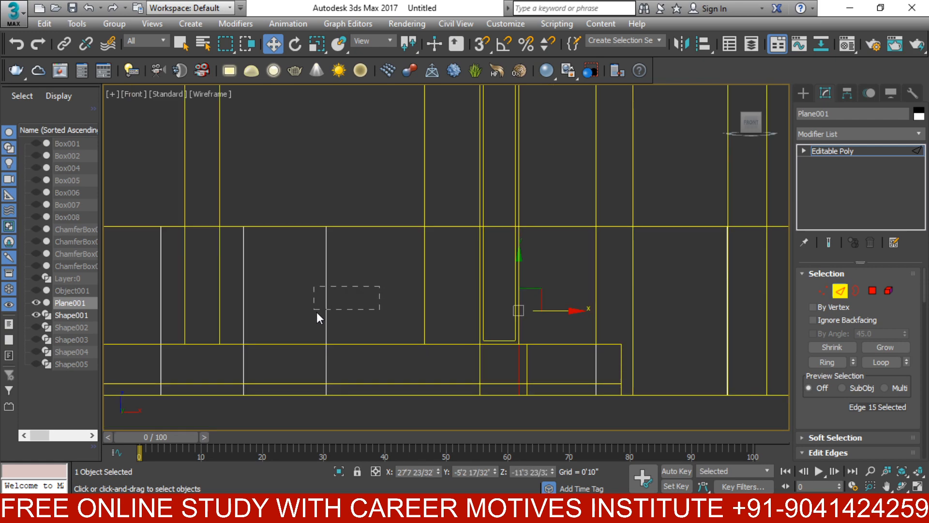
drag(317, 313, 318, 312)
drag(376, 308, 520, 294)
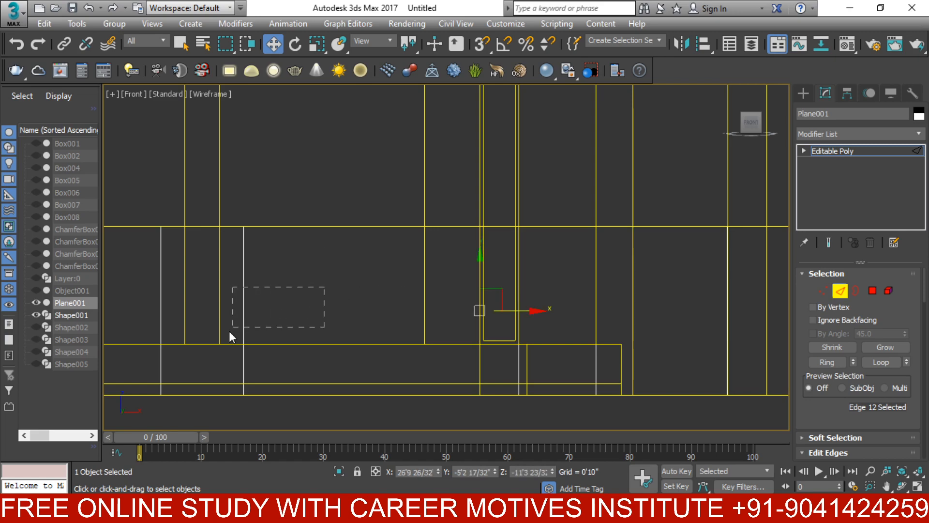
drag(230, 336, 230, 336)
drag(292, 309, 474, 297)
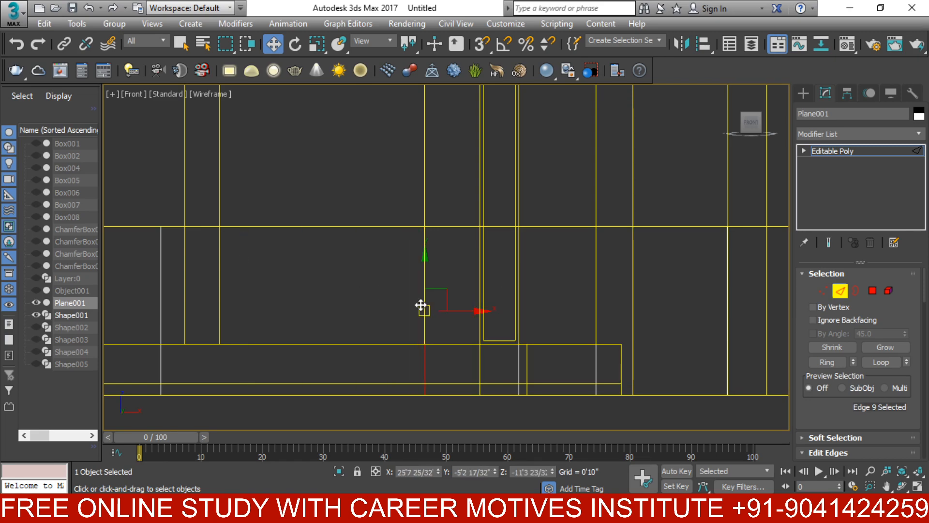
- Move the plane's first two inner vertical edges from its left end along X onto the nearest elevation lines to their right
scroll(389, 309, down, 2)
middle_drag(347, 316, 472, 316)
scroll(472, 316, up, 1)
drag(410, 299, 361, 317)
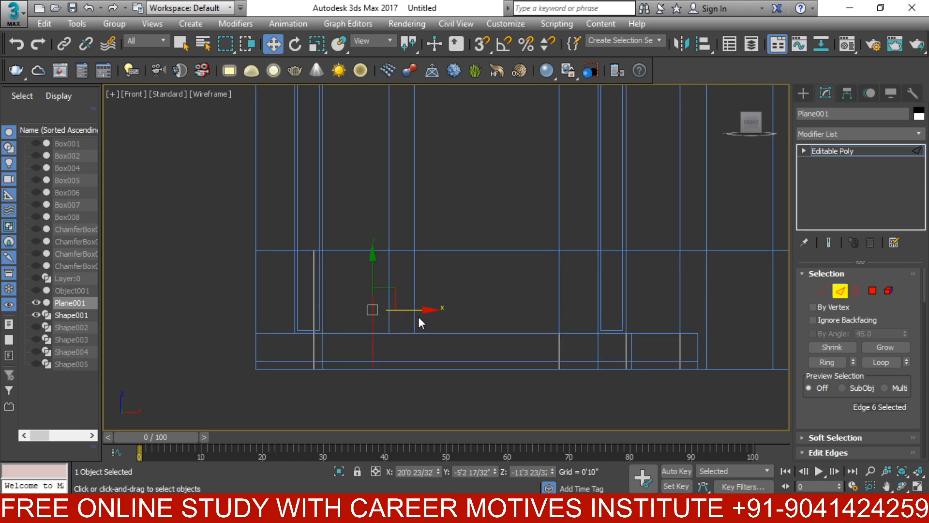
drag(338, 278, 416, 312)
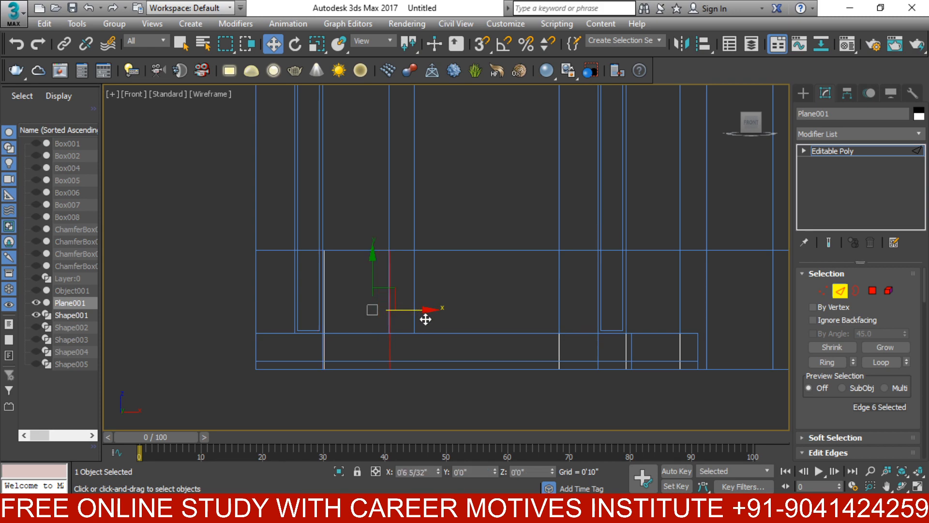
drag(425, 320, 425, 322)
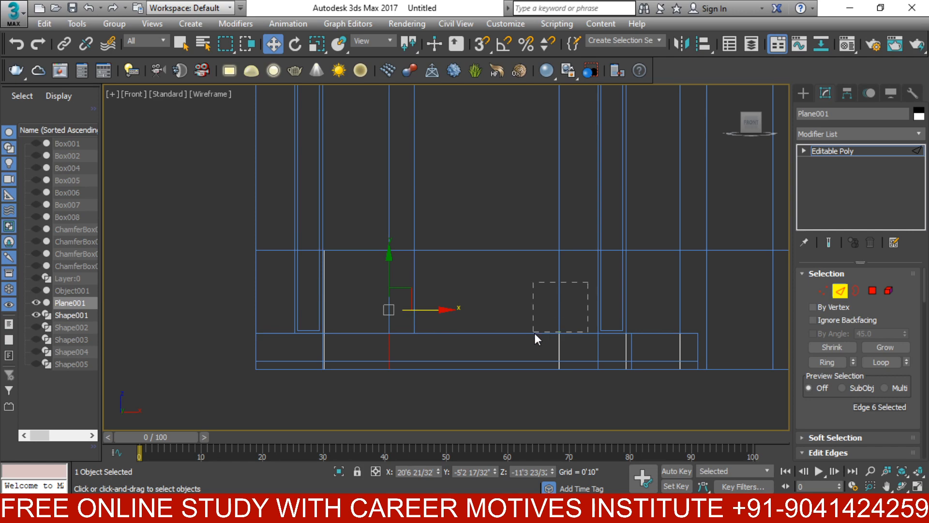
- Shift the third, fourth and fifth inner vertical edges from the plane's left end along X onto the next elevation lines to their left
drag(535, 333, 534, 333)
drag(598, 309, 456, 327)
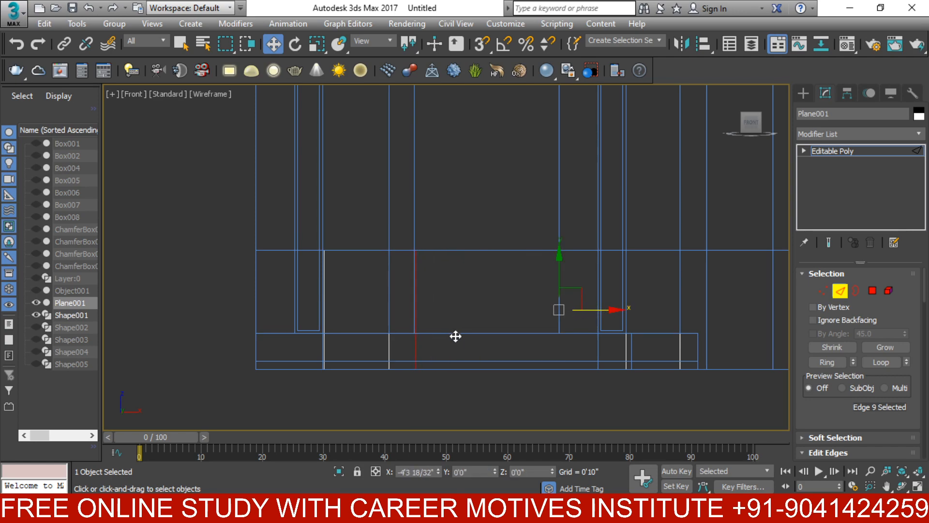
drag(454, 339, 455, 342)
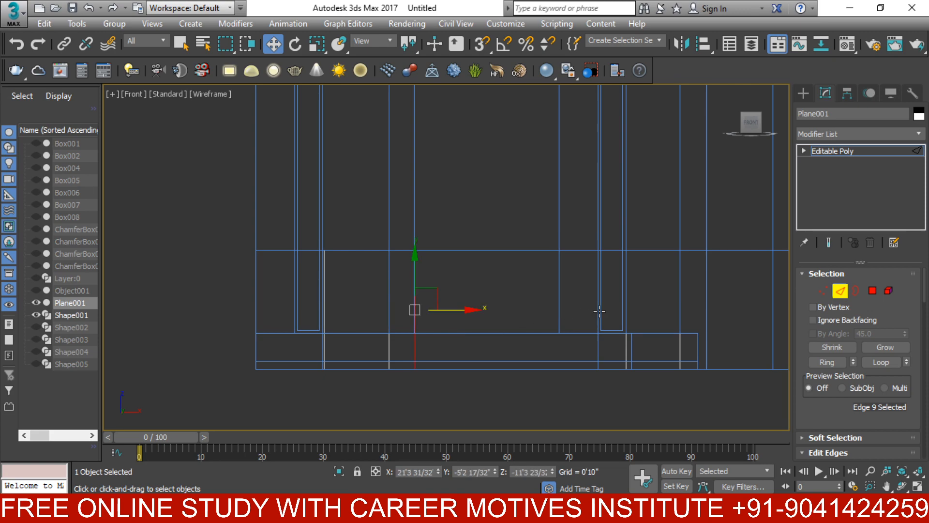
drag(561, 363, 563, 362)
drag(643, 311, 598, 312)
click(587, 261)
click(573, 285)
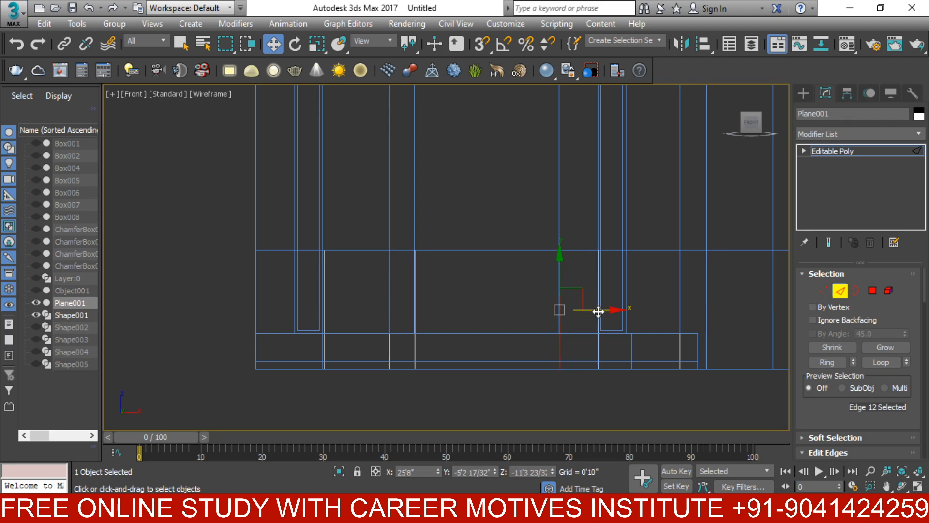
- Leave edge editing and hide everything except the divided plane
click(804, 93)
scroll(450, 303, up, 2)
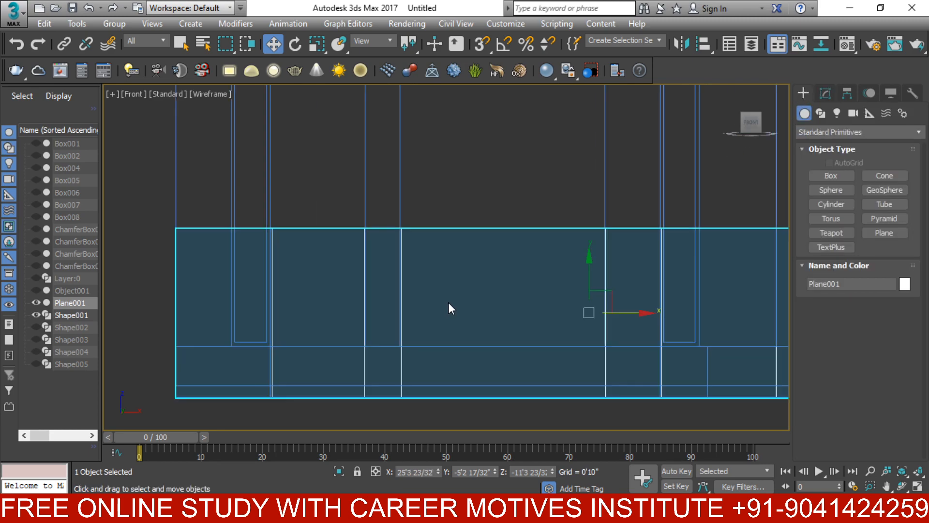
right_click(454, 284)
click(505, 239)
scroll(614, 253, down, 3)
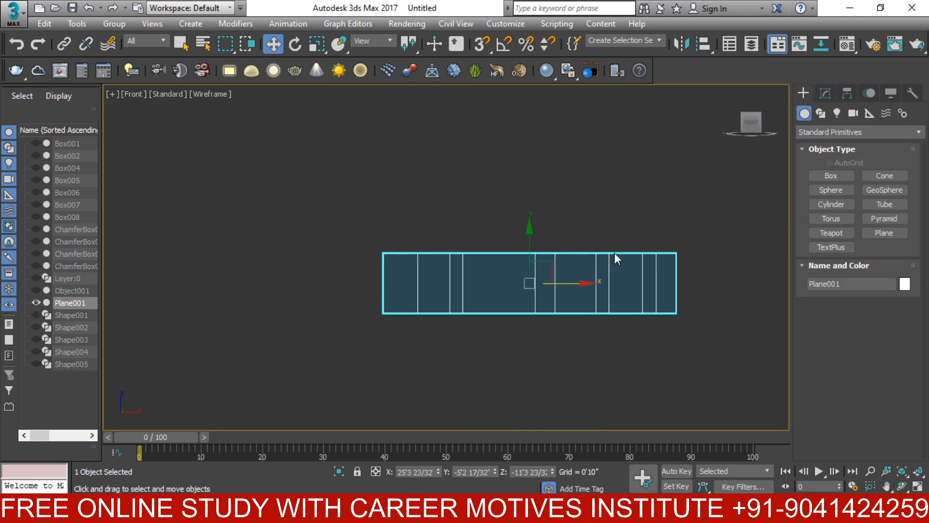
- Select all ten polygons of the plane and start an Inset on them in By Polygon mode
click(825, 93)
click(872, 291)
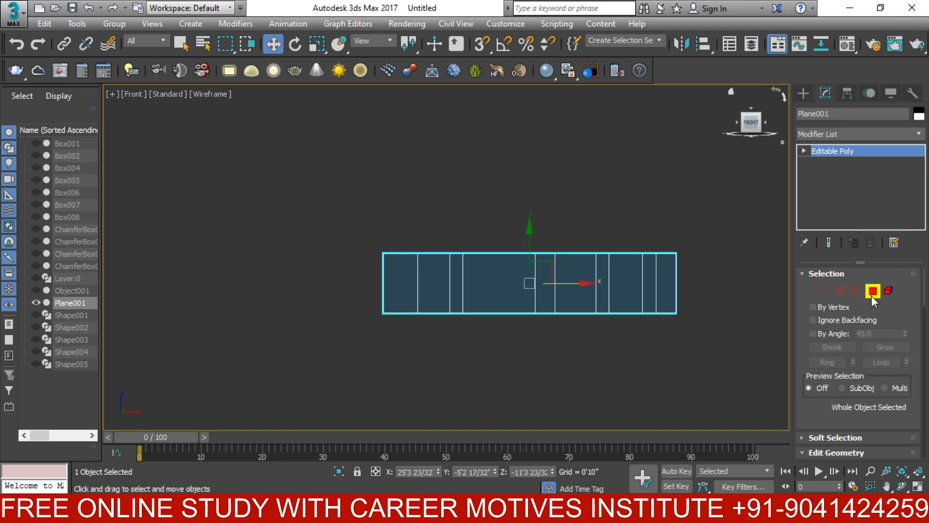
drag(745, 216, 300, 363)
scroll(385, 290, up, 3)
right_click(386, 284)
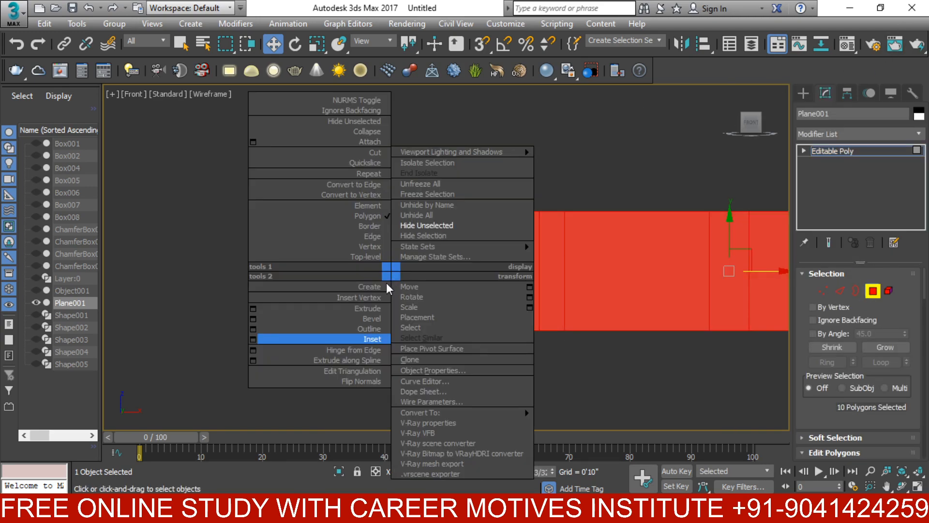
click(253, 340)
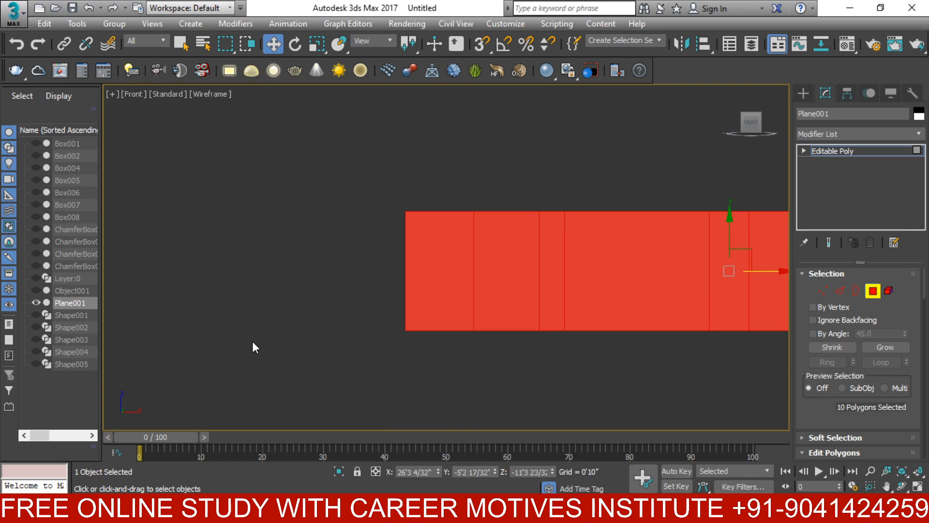
click(470, 265)
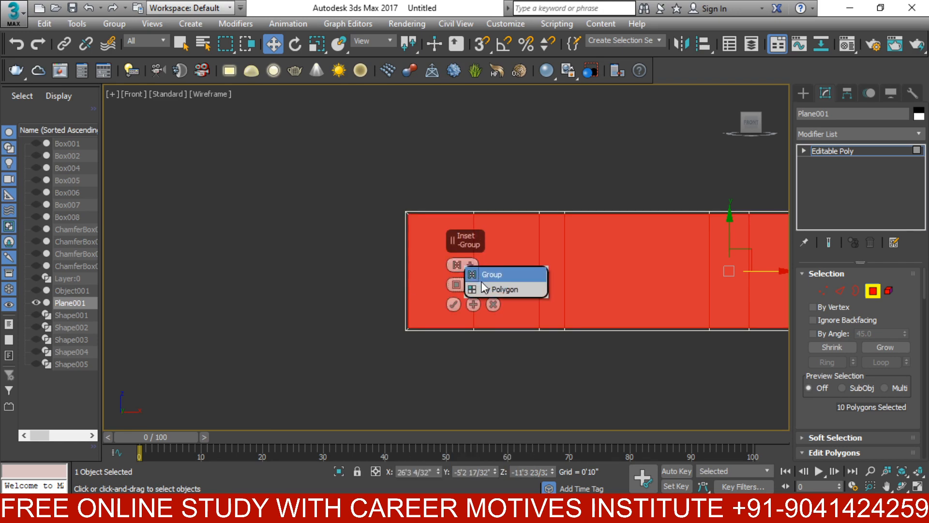
click(481, 288)
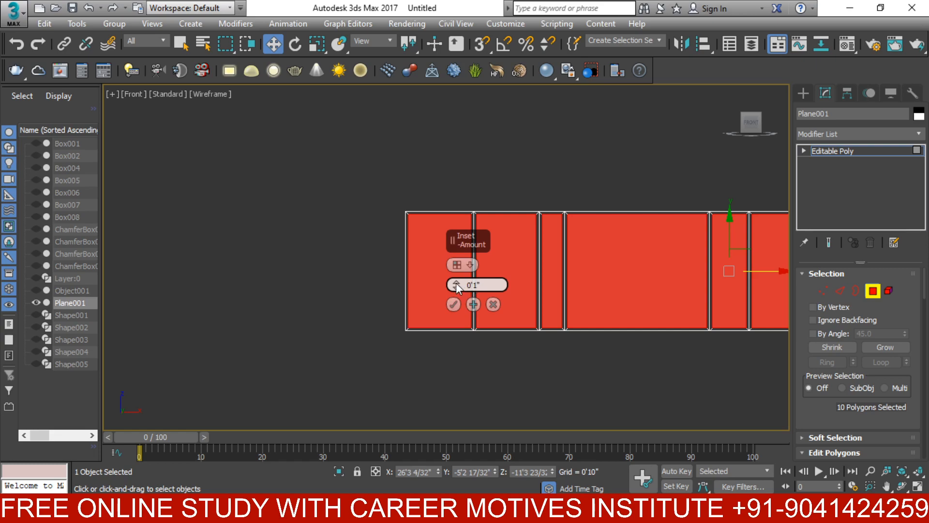
- Reduce the inset amount to a fraction of an inch, leaving thin gaps between panels, and apply the inset
drag(456, 283, 454, 284)
drag(455, 286, 457, 284)
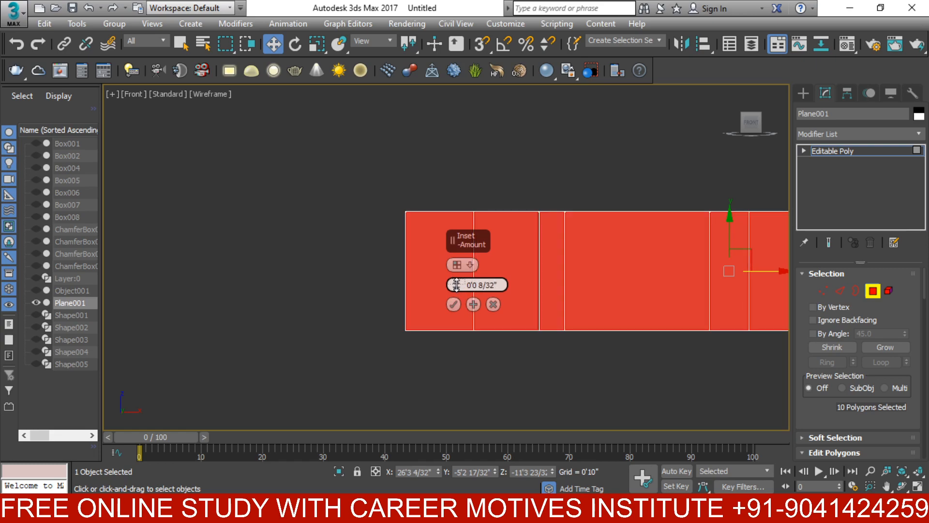
key(z)
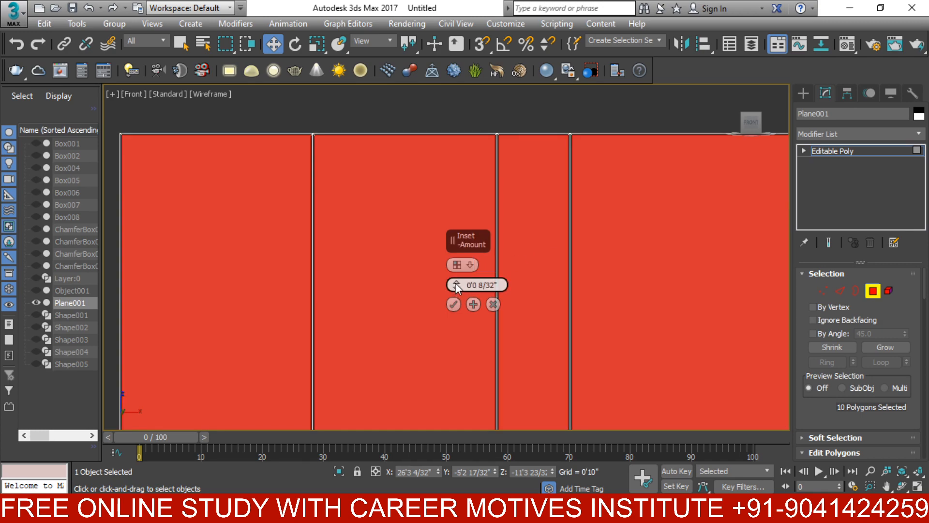
drag(457, 285, 455, 286)
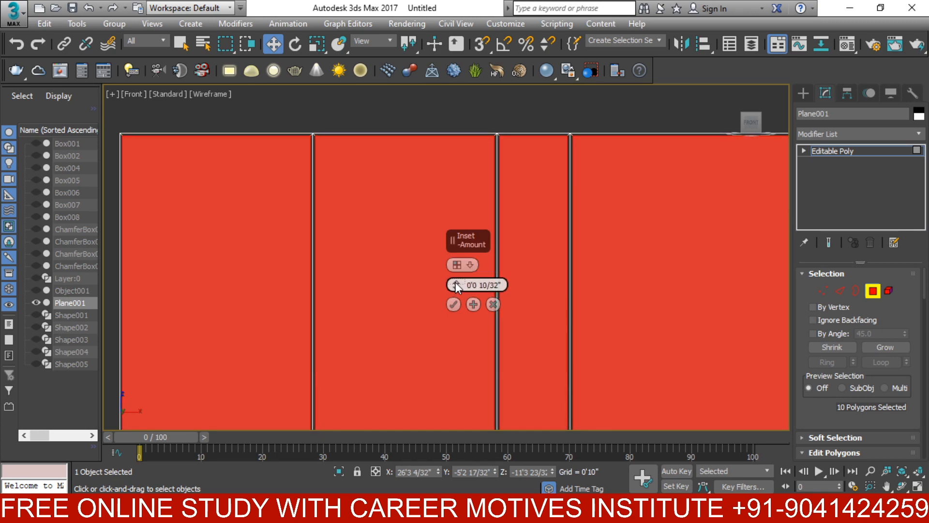
click(455, 282)
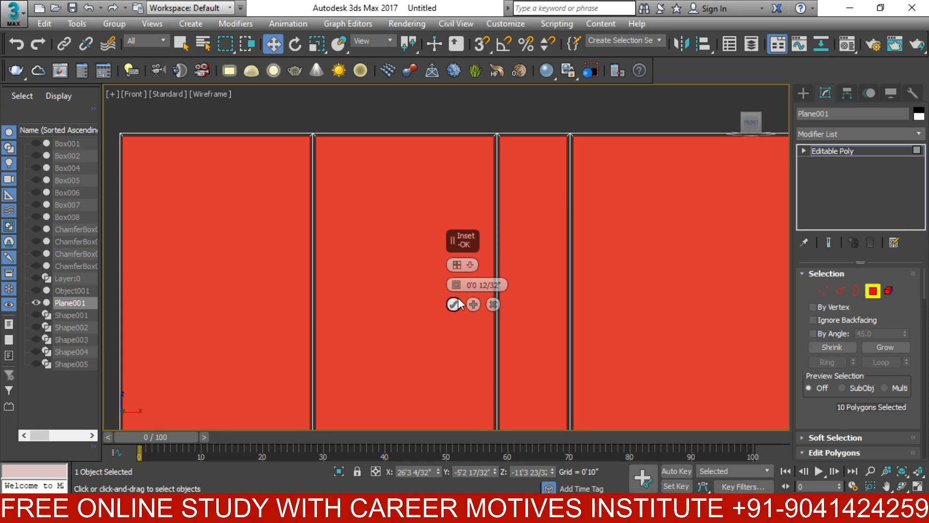
scroll(507, 297, down, 3)
scroll(545, 294, down, 2)
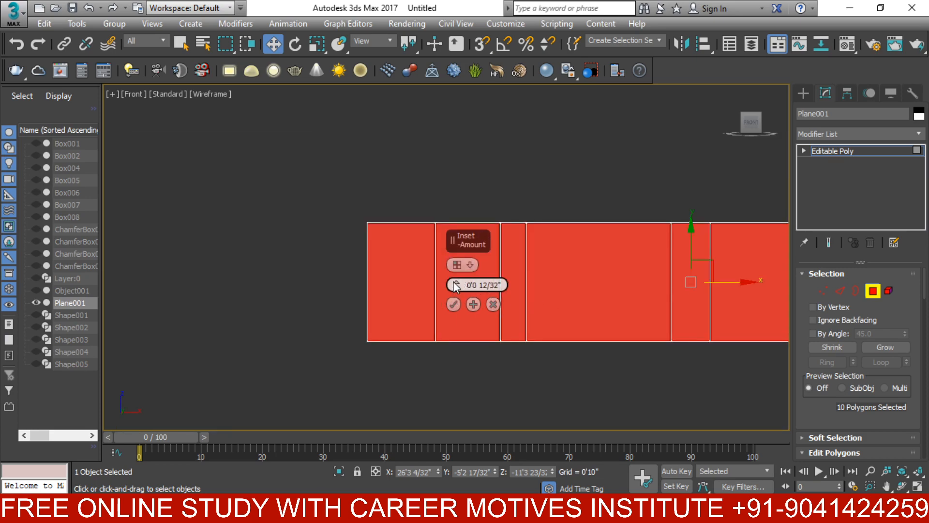
drag(457, 284, 459, 288)
scroll(521, 283, up, 6)
click(453, 304)
- Detach the ten inset polygons from the plane as a separate object
scroll(506, 255, down, 5)
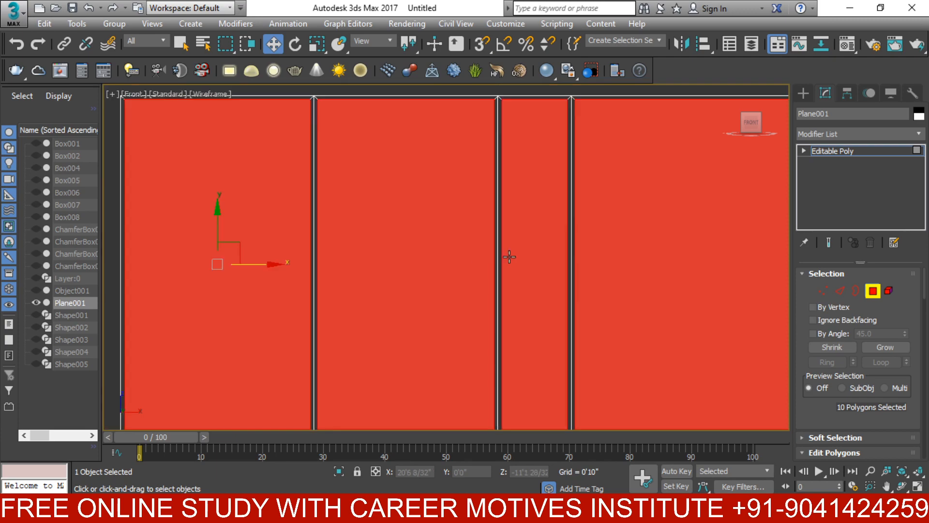
drag(924, 294, 921, 339)
click(876, 326)
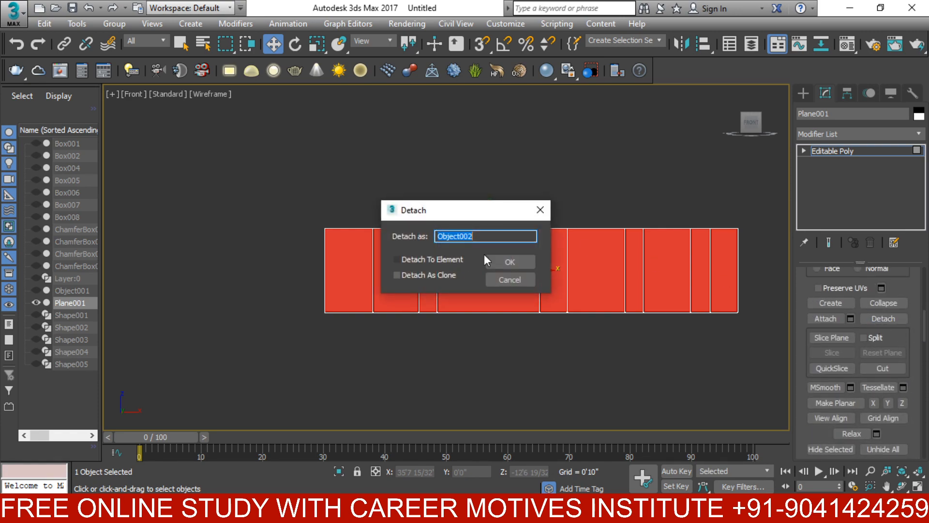
click(503, 258)
- Leave polygon editing and delete the leftover thin border grid of the original plane
scroll(596, 195, up, 4)
scroll(466, 265, up, 4)
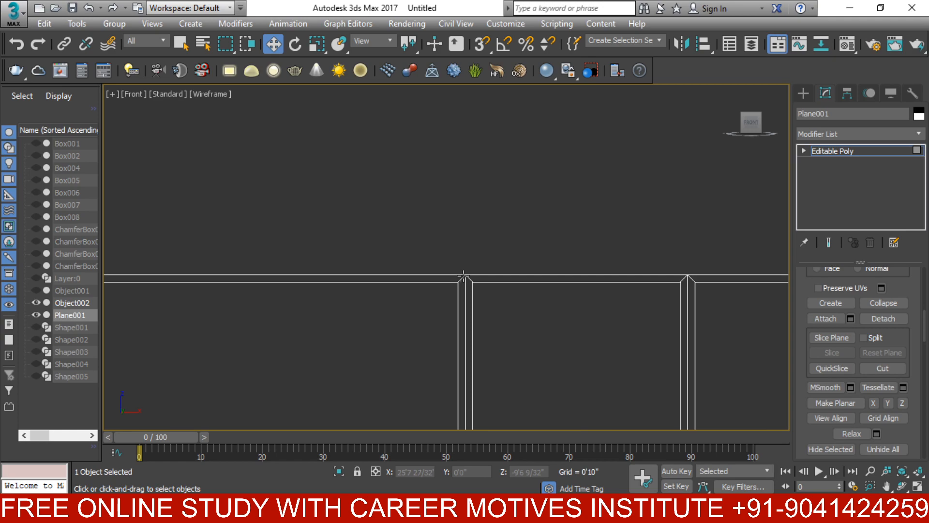
click(467, 275)
click(801, 95)
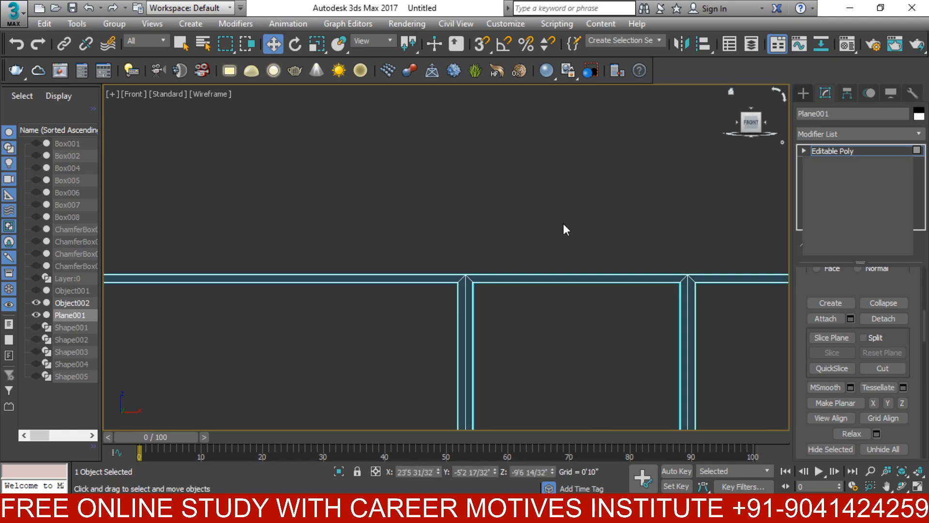
click(565, 222)
scroll(564, 223, up, 2)
scroll(426, 303, up, 4)
click(413, 304)
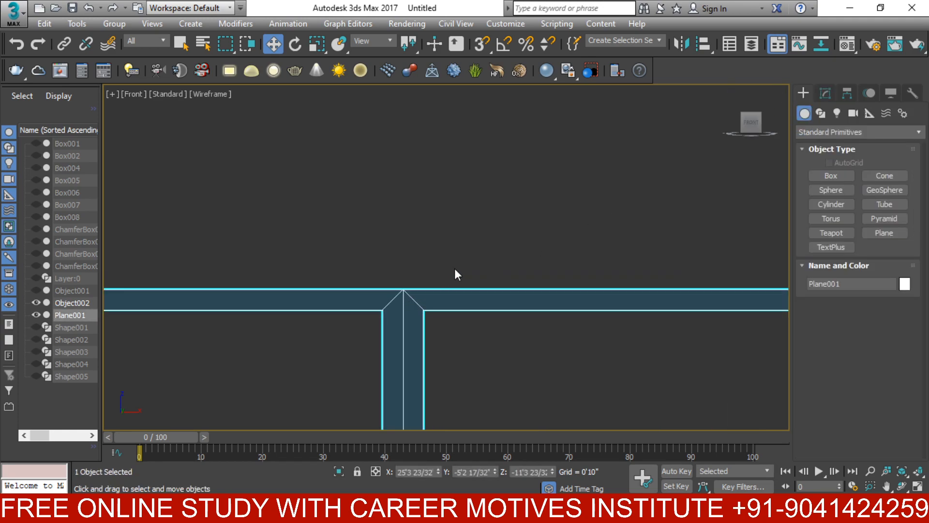
scroll(469, 280, down, 4)
key(Delete)
- Select the detached panel object and apply a Shell modifier to give the ten panels thickness
scroll(503, 280, down, 7)
middle_drag(417, 283, 548, 306)
scroll(566, 329, up, 4)
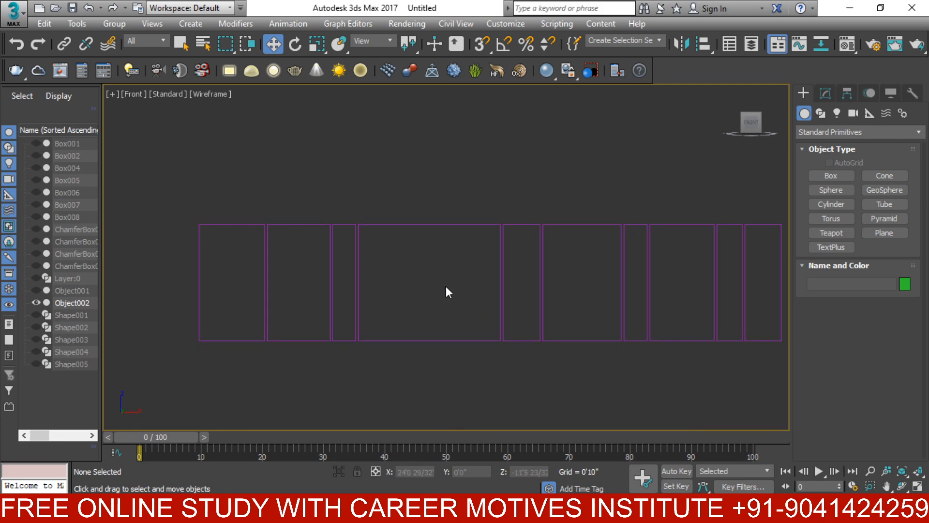
middle_drag(486, 290, 378, 276)
drag(496, 201, 394, 315)
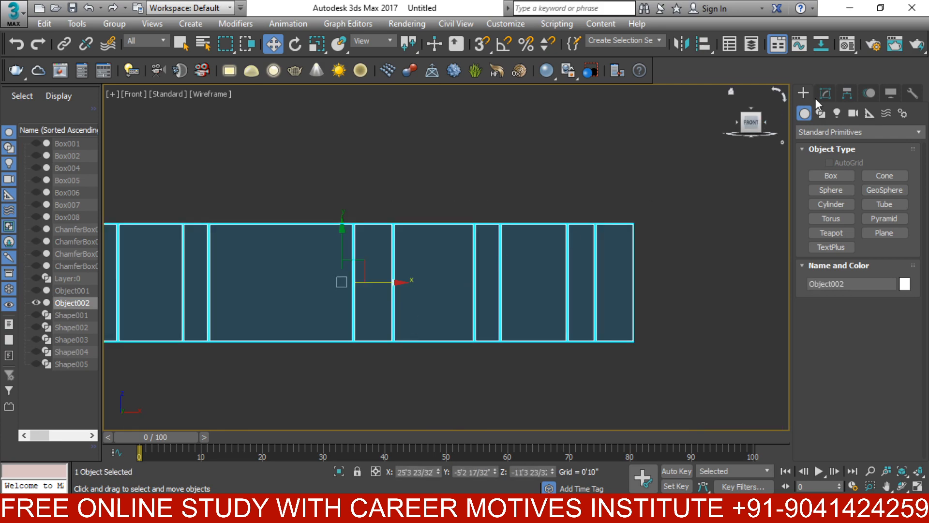
click(822, 95)
click(817, 130)
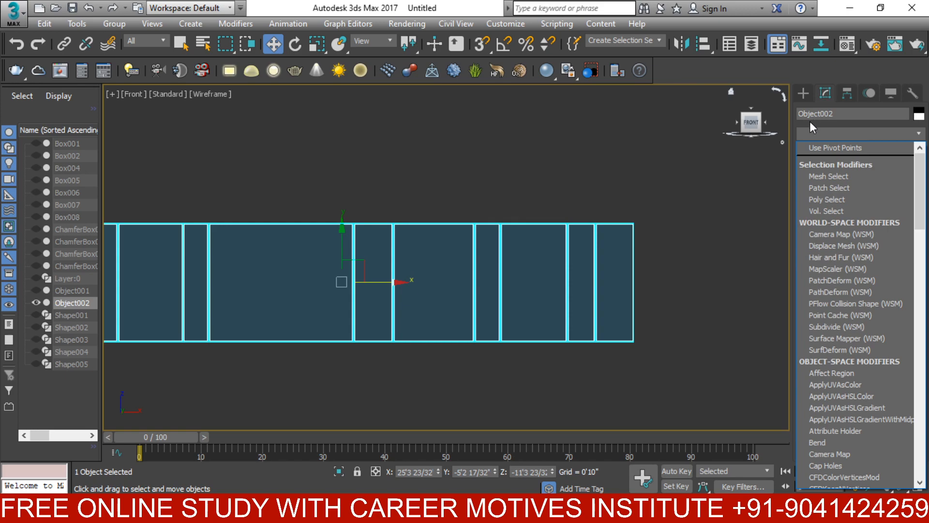
text(sh)
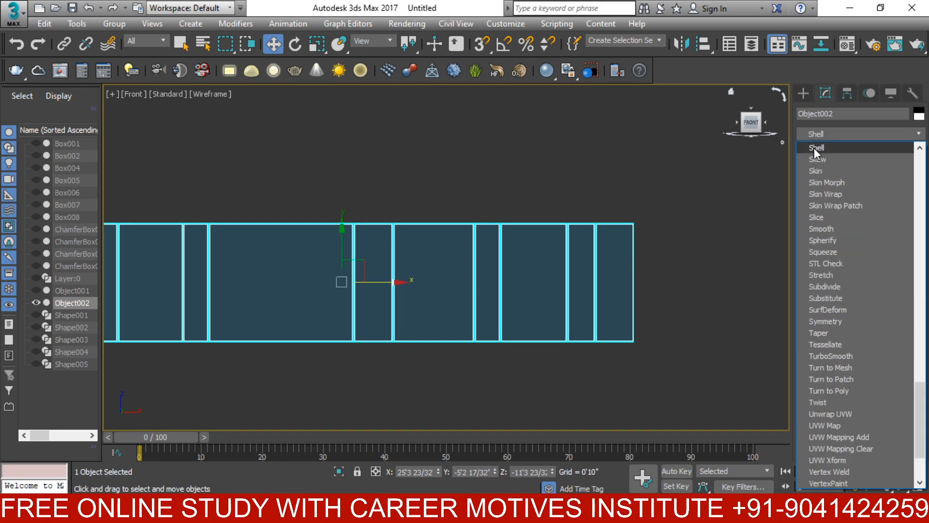
click(814, 147)
alt+middle_drag(725, 187, 427, 330)
scroll(467, 222, up, 8)
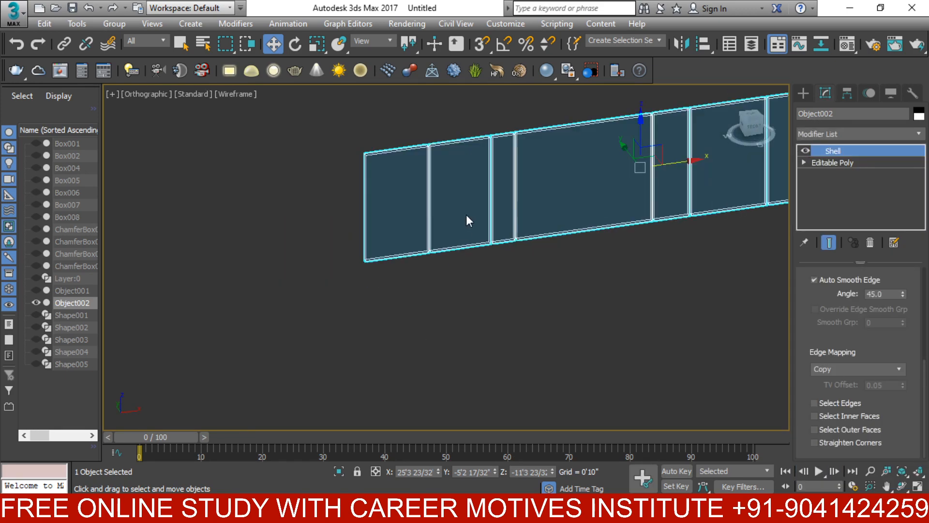
- Unhide all the hidden objects and switch the viewport from wireframe to shaded display
right_click(479, 208)
click(531, 151)
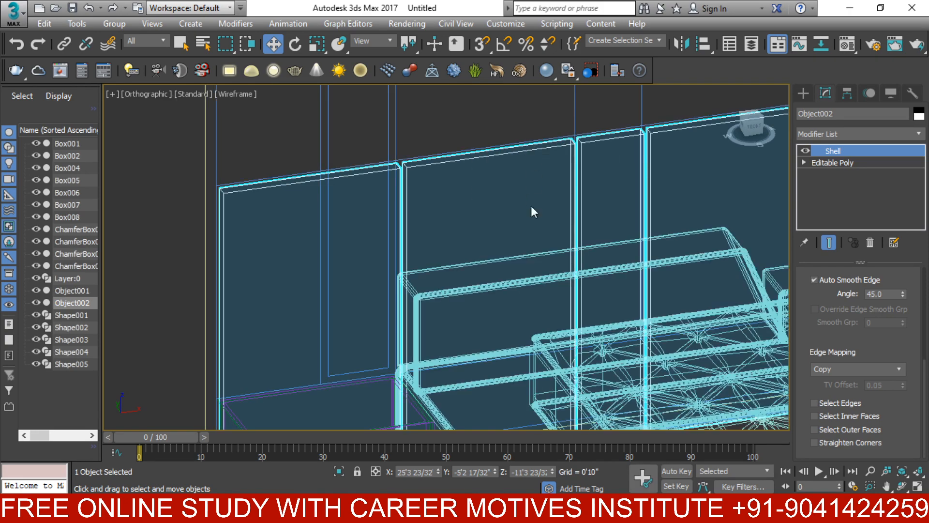
scroll(530, 206, down, 6)
key(F3)
alt+middle_drag(491, 337, 528, 354)
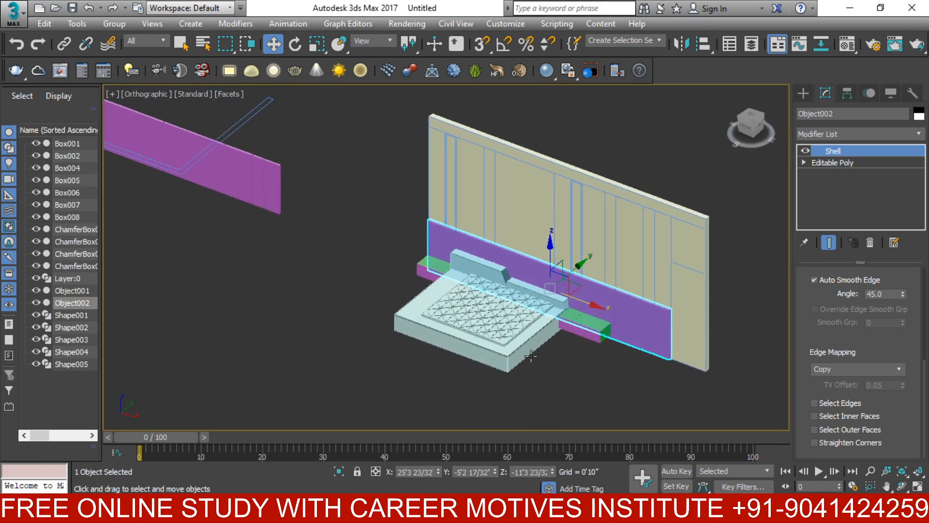
- Deselect the panels and examine the gaps of the lower wall panelling behind the bed up close
click(572, 370)
scroll(576, 369, down, 2)
alt+middle_drag(592, 363, 698, 159)
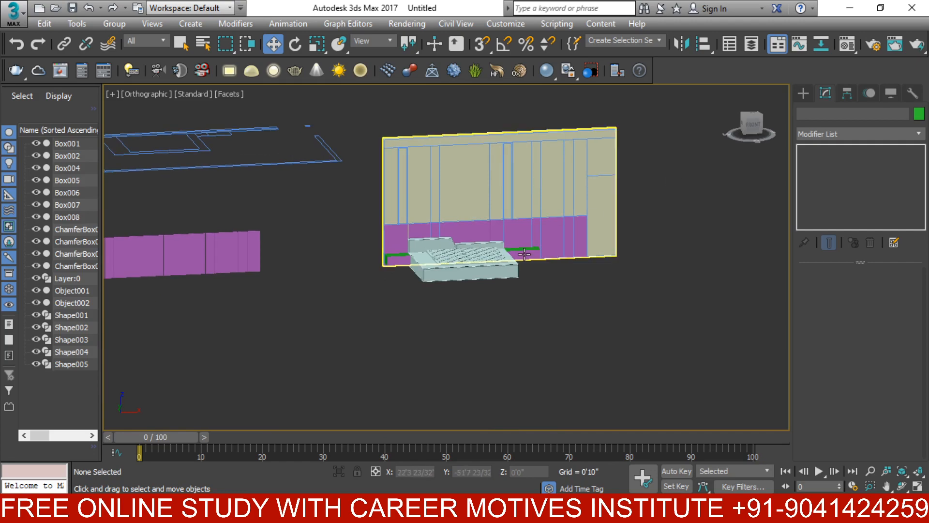
scroll(507, 269, up, 5)
scroll(589, 255, up, 2)
middle_drag(603, 268, 625, 387)
scroll(620, 318, up, 2)
scroll(620, 318, down, 6)
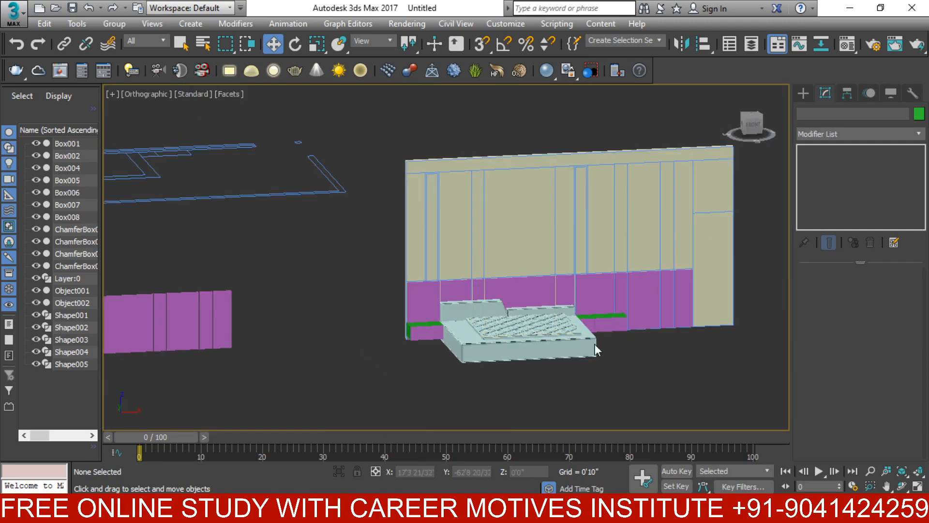
middle_drag(544, 357, 528, 344)
scroll(576, 295, up, 3)
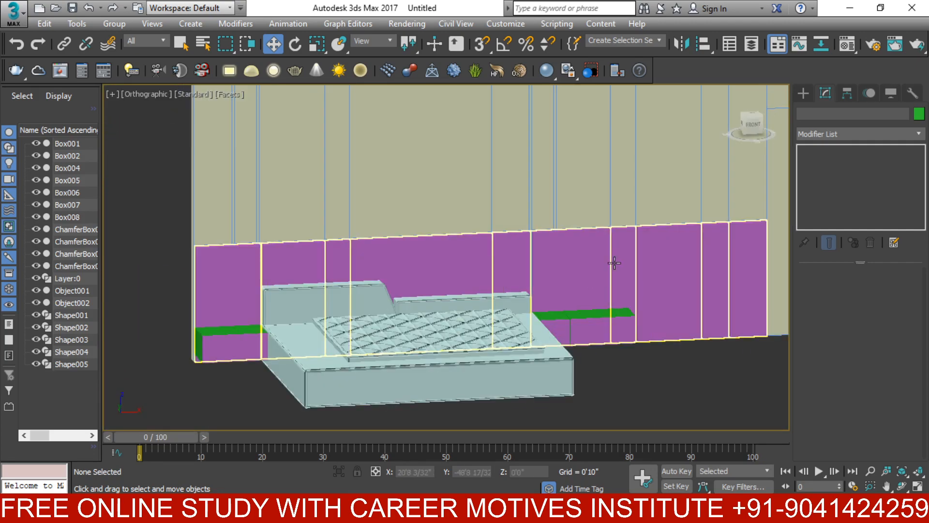
scroll(692, 317, up, 2)
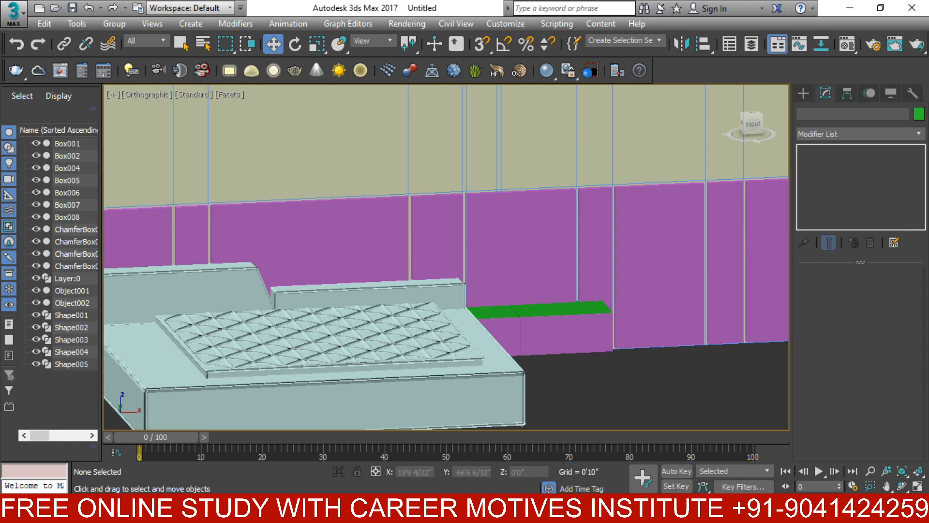
- Check the reference photo lect 5.jpg, and inspect the panel layout around the bed and bedside boxes in the Front view
key(alt+Tab)
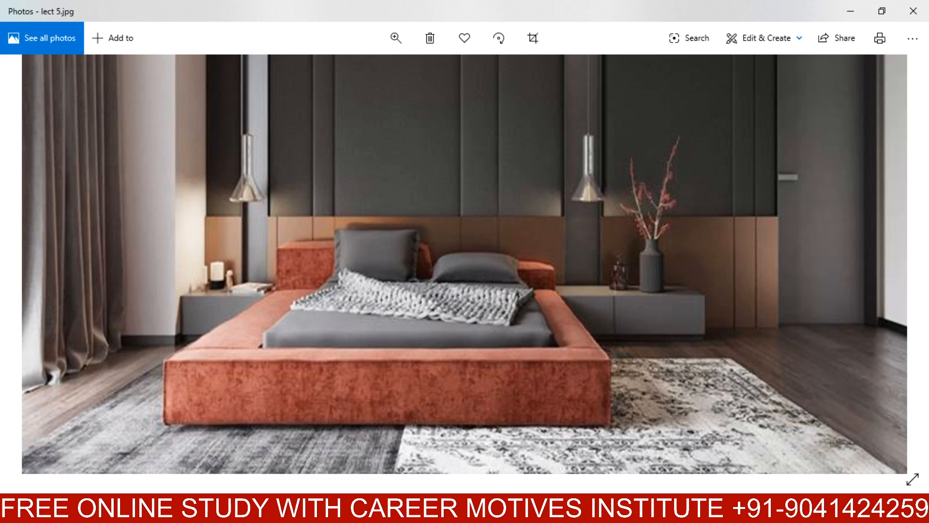
key(alt+Tab)
scroll(624, 399, down, 2)
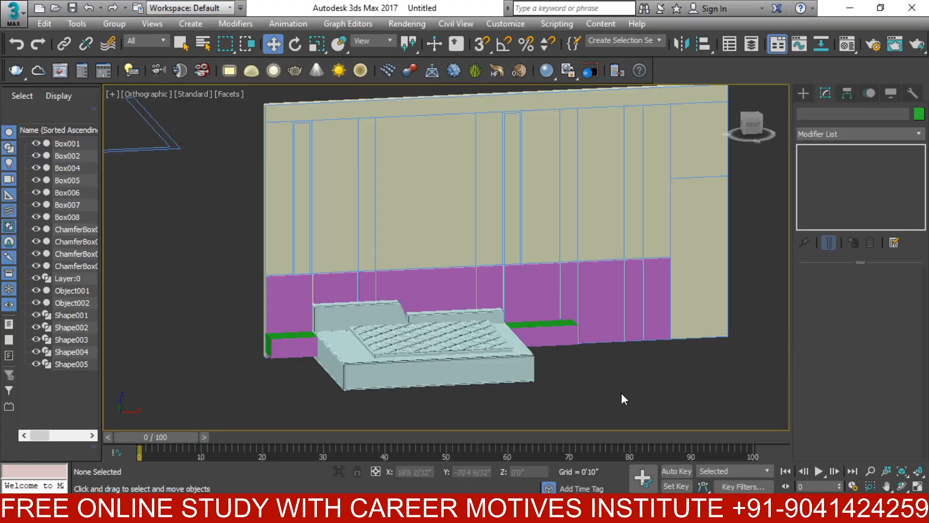
key(f)
key(z)
scroll(531, 310, up, 5)
middle_drag(406, 338, 258, 208)
scroll(398, 212, up, 3)
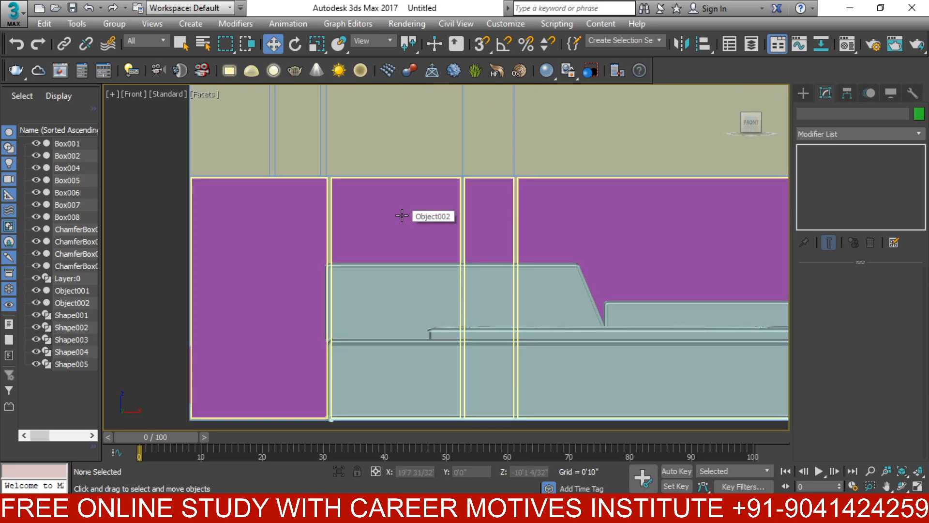
scroll(196, 264, down, 4)
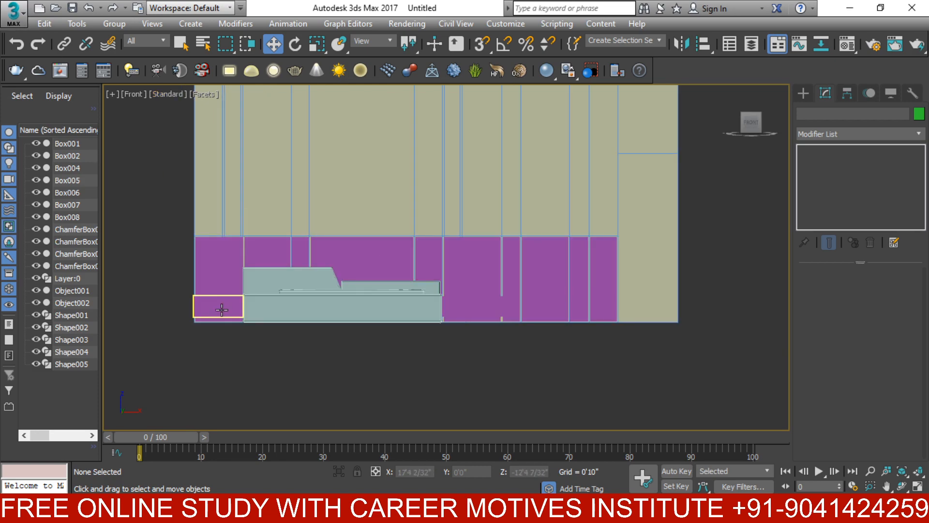
alt+middle_drag(222, 310, 362, 370)
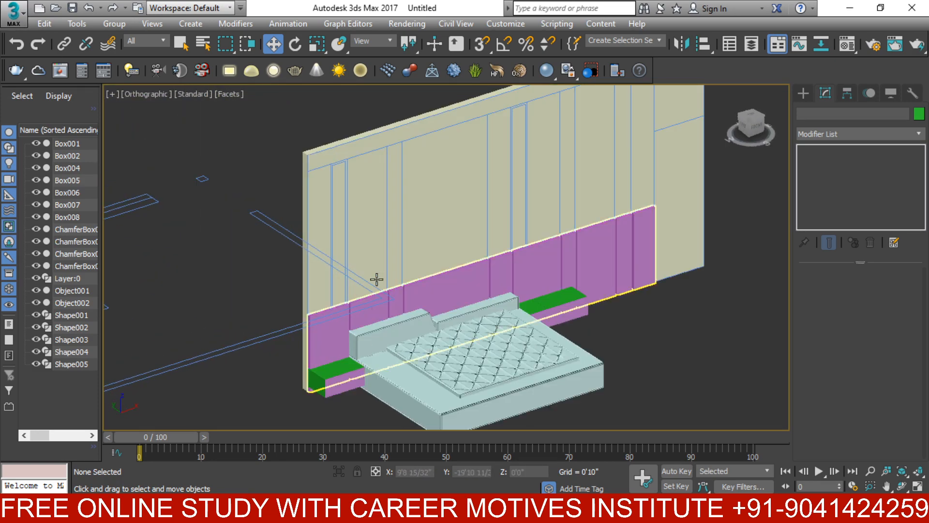
- Change the object colour of the lower wall panels to the dark orange-brown of the 3ds Max palette and deselect them
scroll(377, 278, up, 4)
click(467, 322)
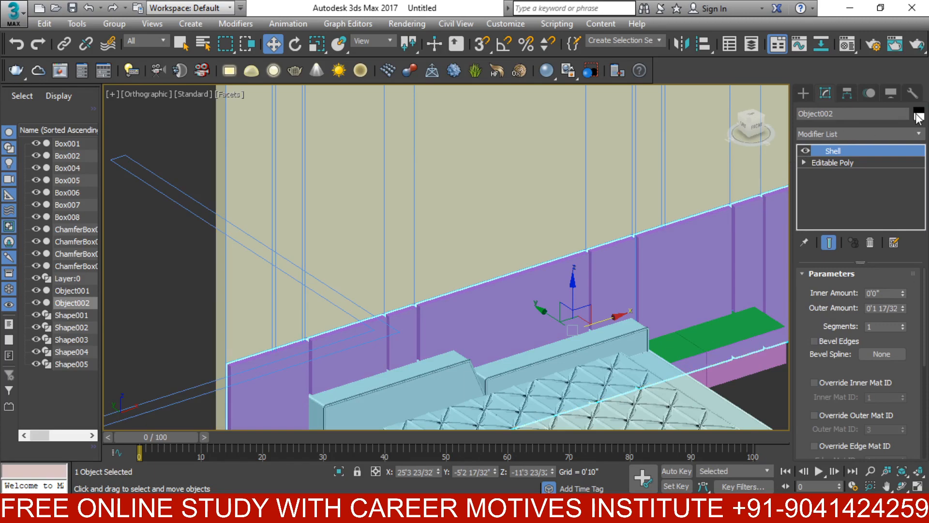
click(918, 114)
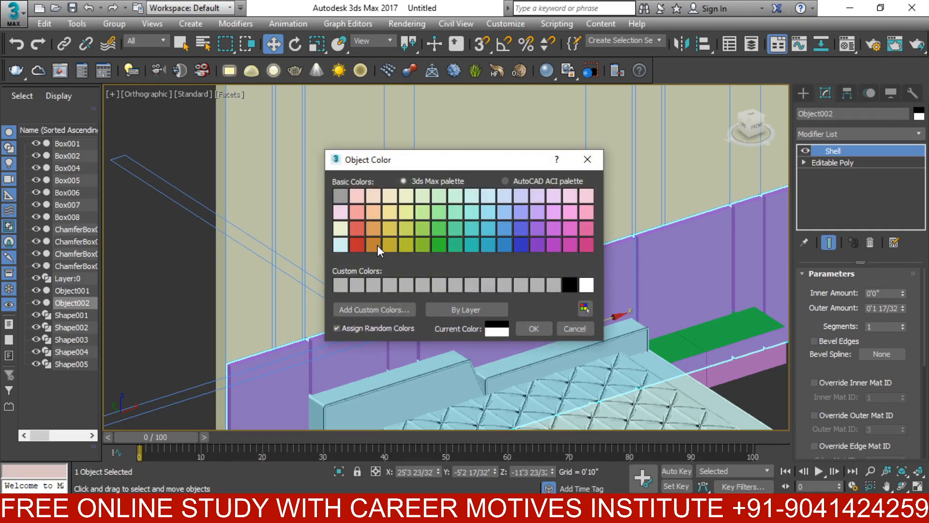
click(374, 245)
click(538, 324)
scroll(561, 314, down, 5)
middle_drag(633, 361, 469, 297)
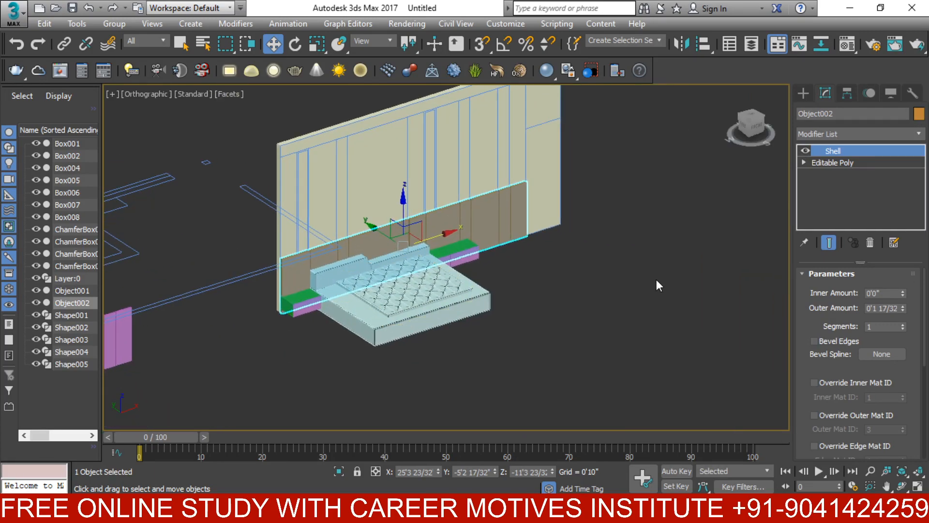
click(656, 280)
middle_drag(526, 336, 629, 412)
alt+middle_drag(629, 412, 562, 393)
middle_drag(672, 408, 501, 366)
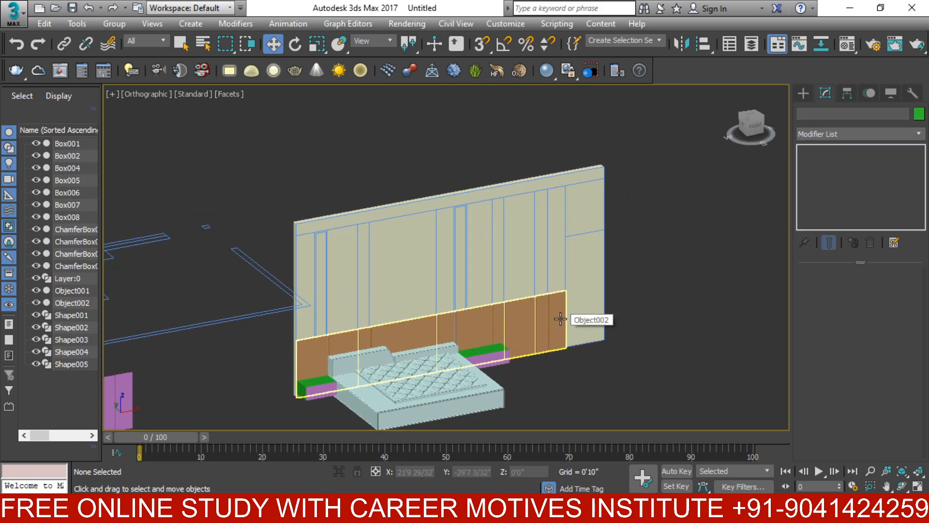